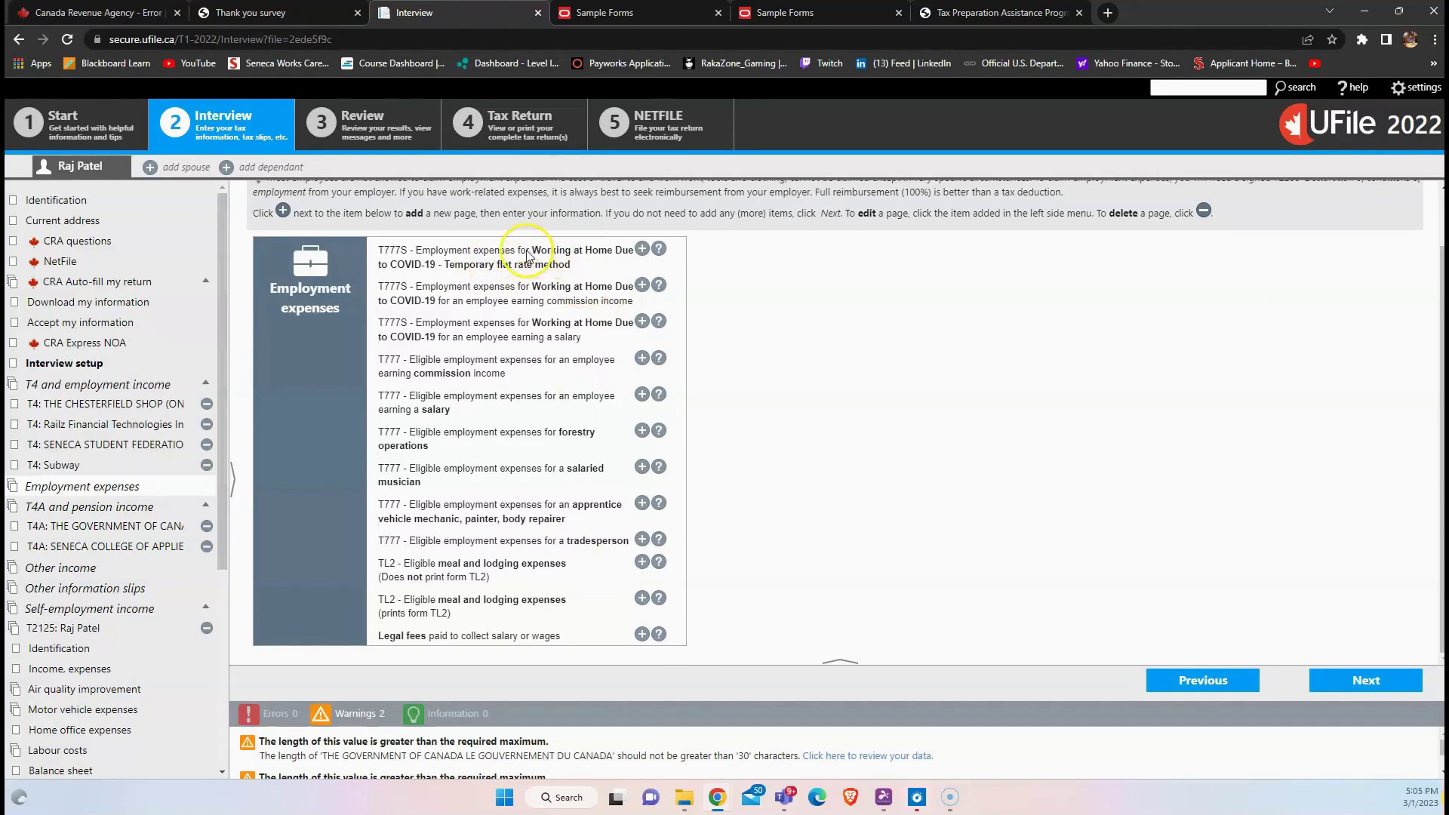
Add a T777S page for working-at-home expenses due to COVID-19 using the temporary flat rate method
drag(527, 250, 566, 251)
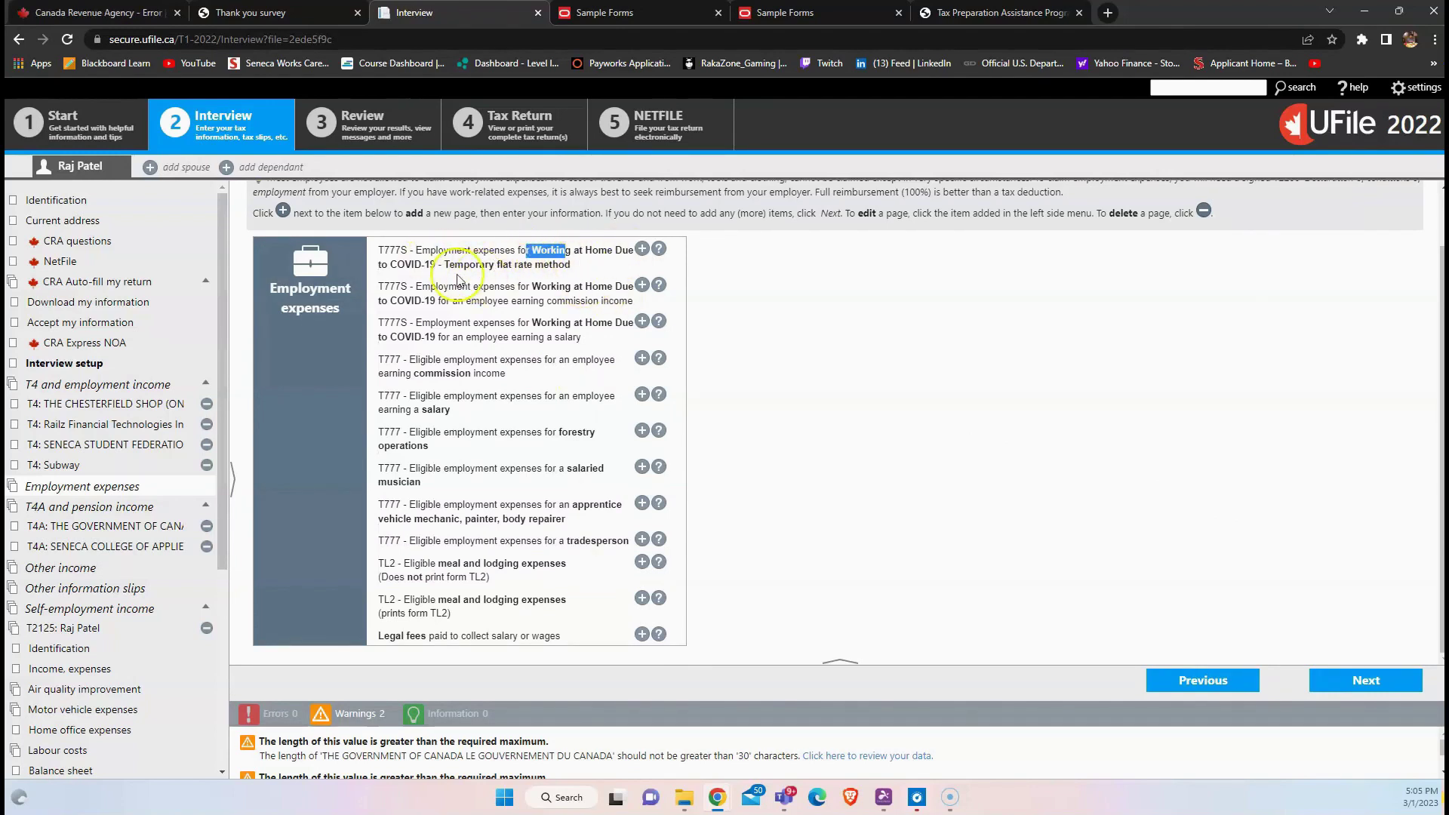
drag(444, 265, 545, 269)
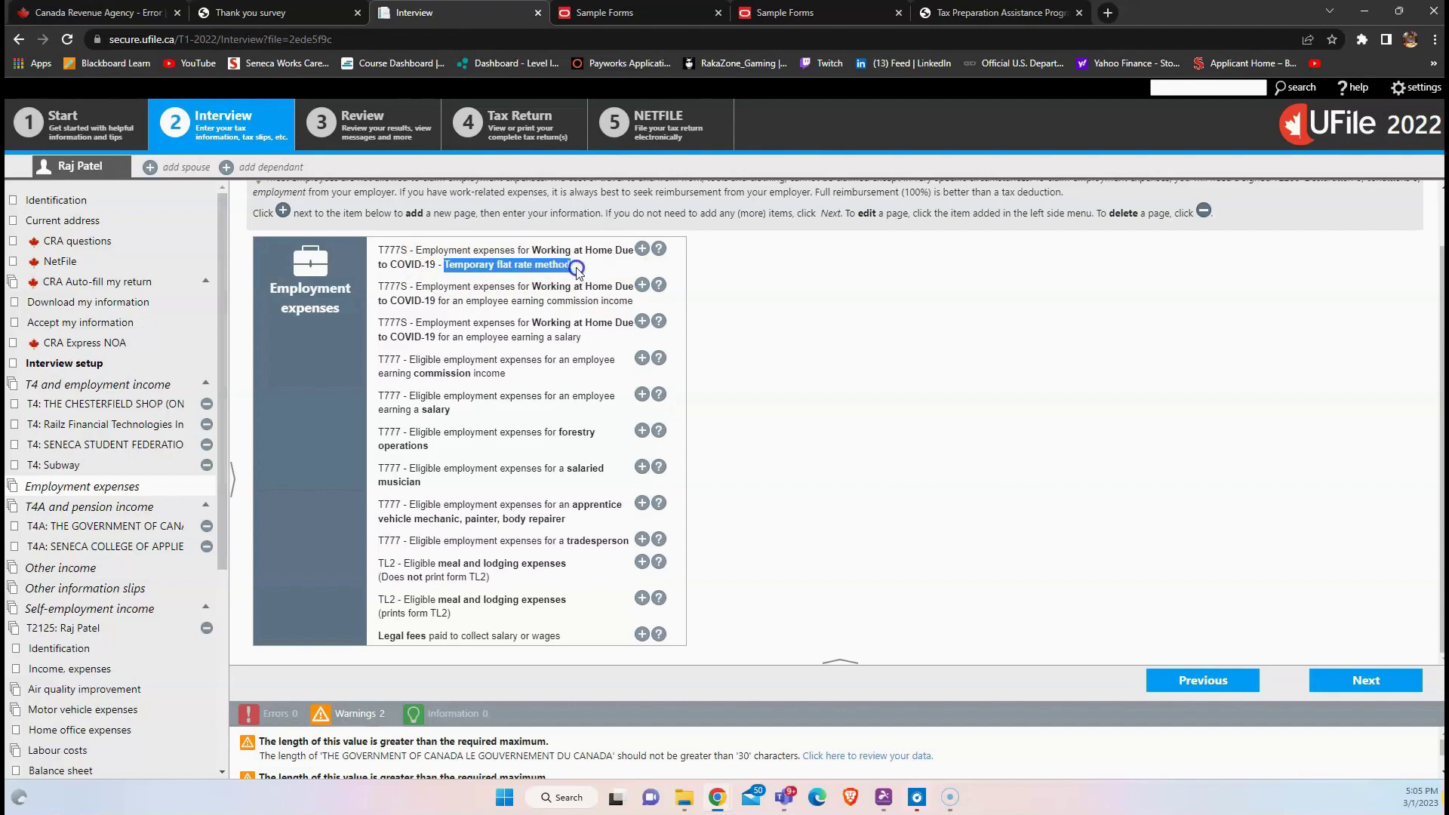
click(643, 249)
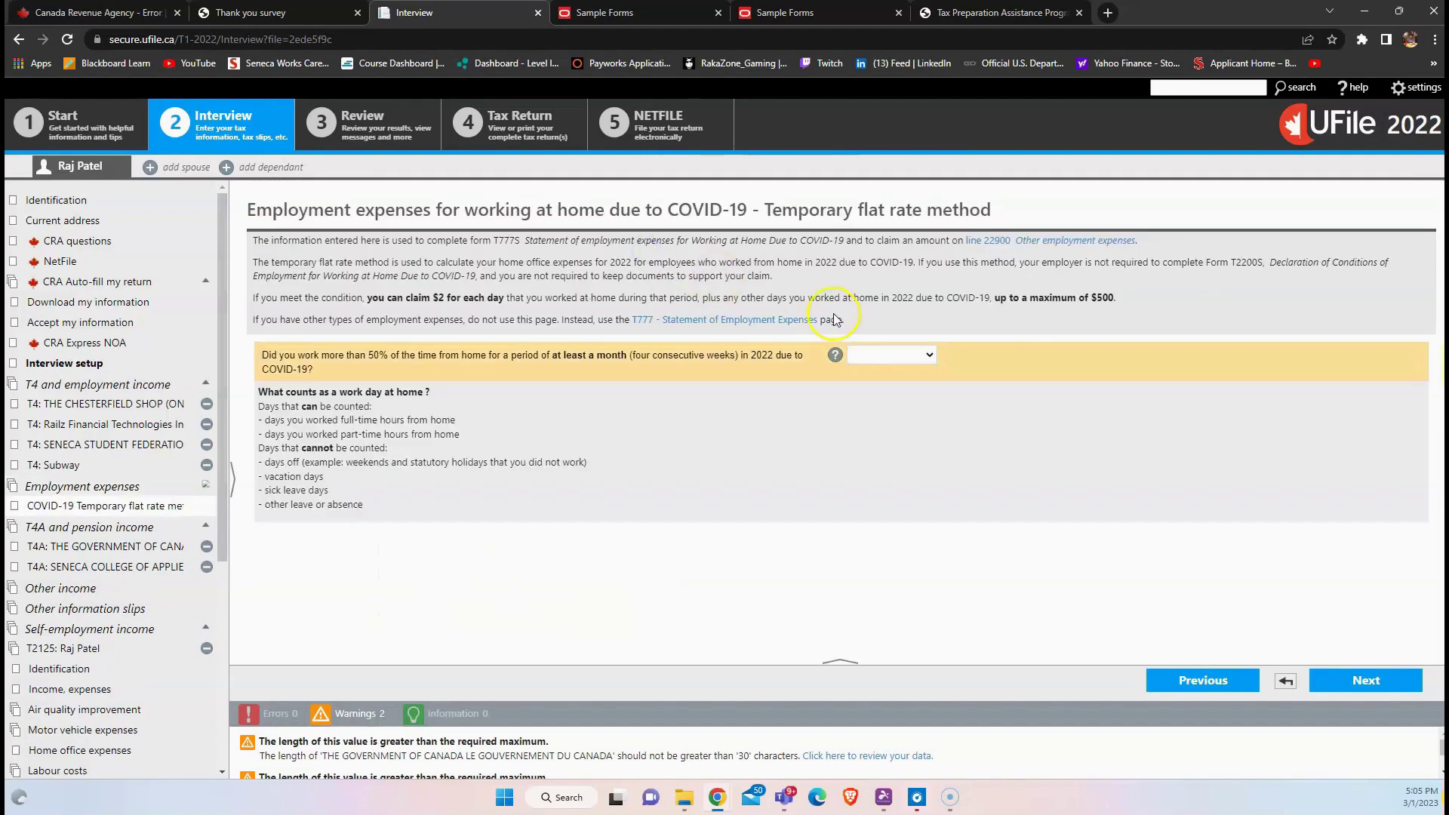
Answer Yes to working over 50% from home for at least a month and enter 50 days worked from home
drag(253, 357, 394, 358)
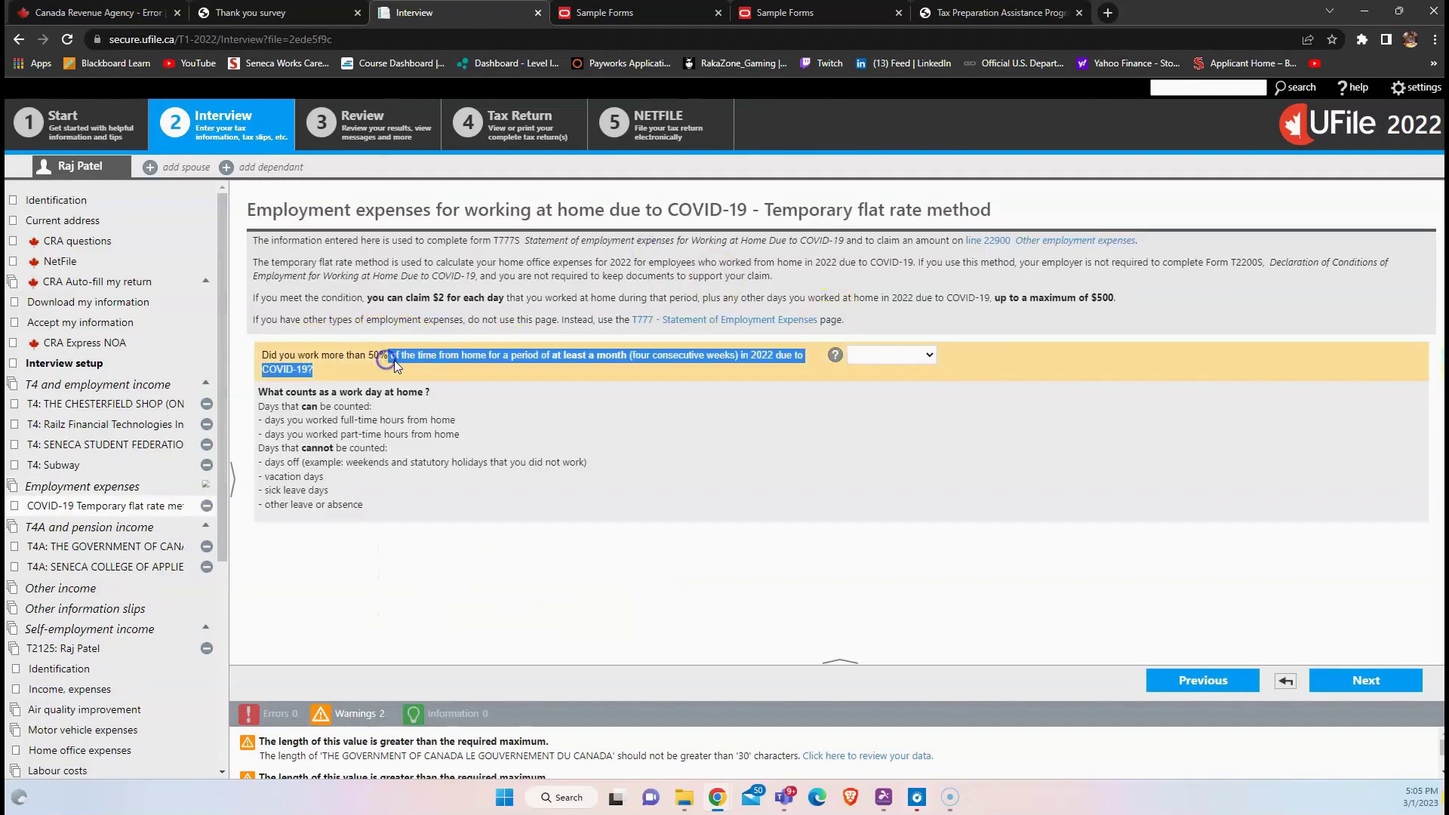
click(429, 354)
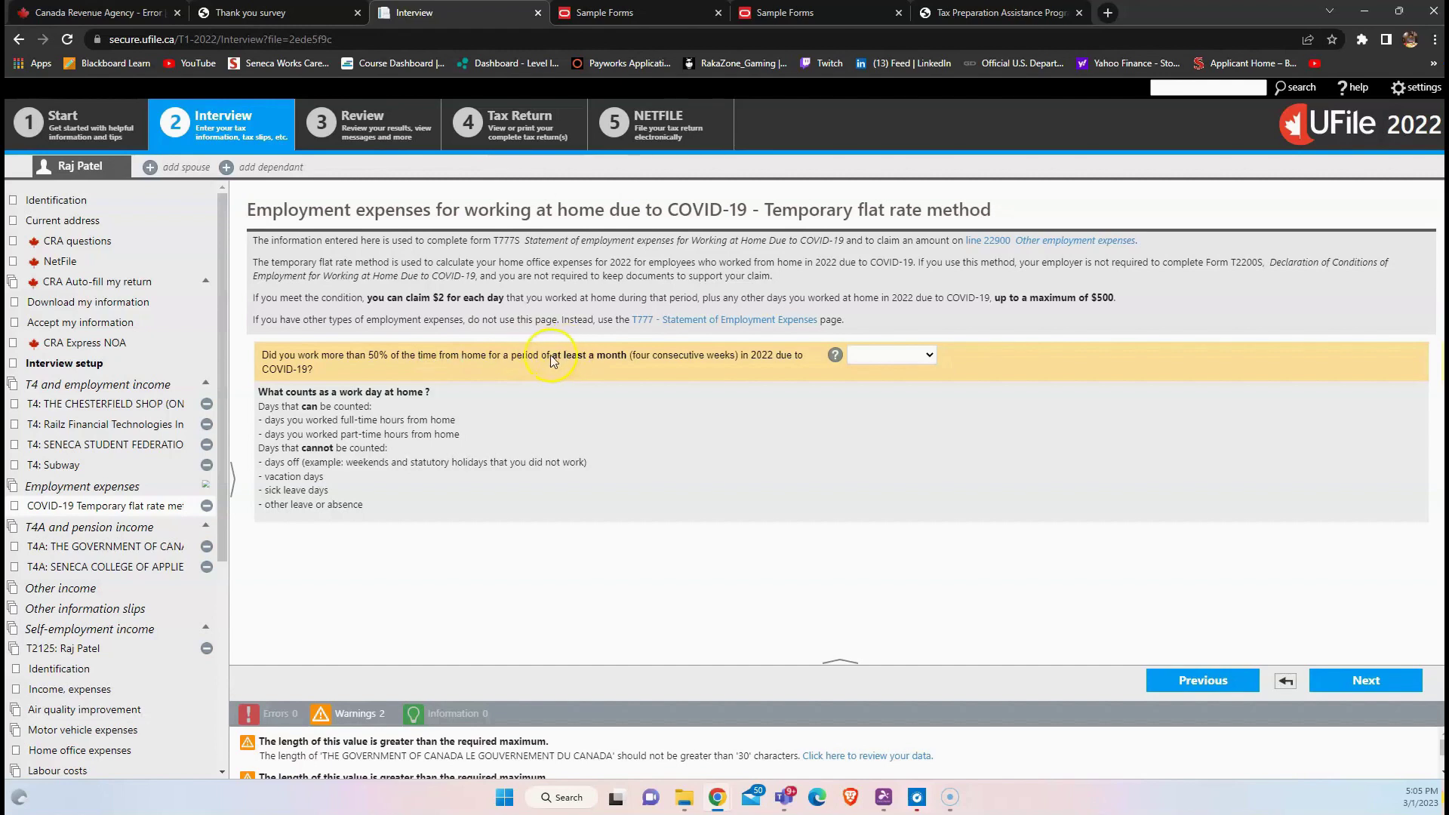
drag(535, 357, 632, 356)
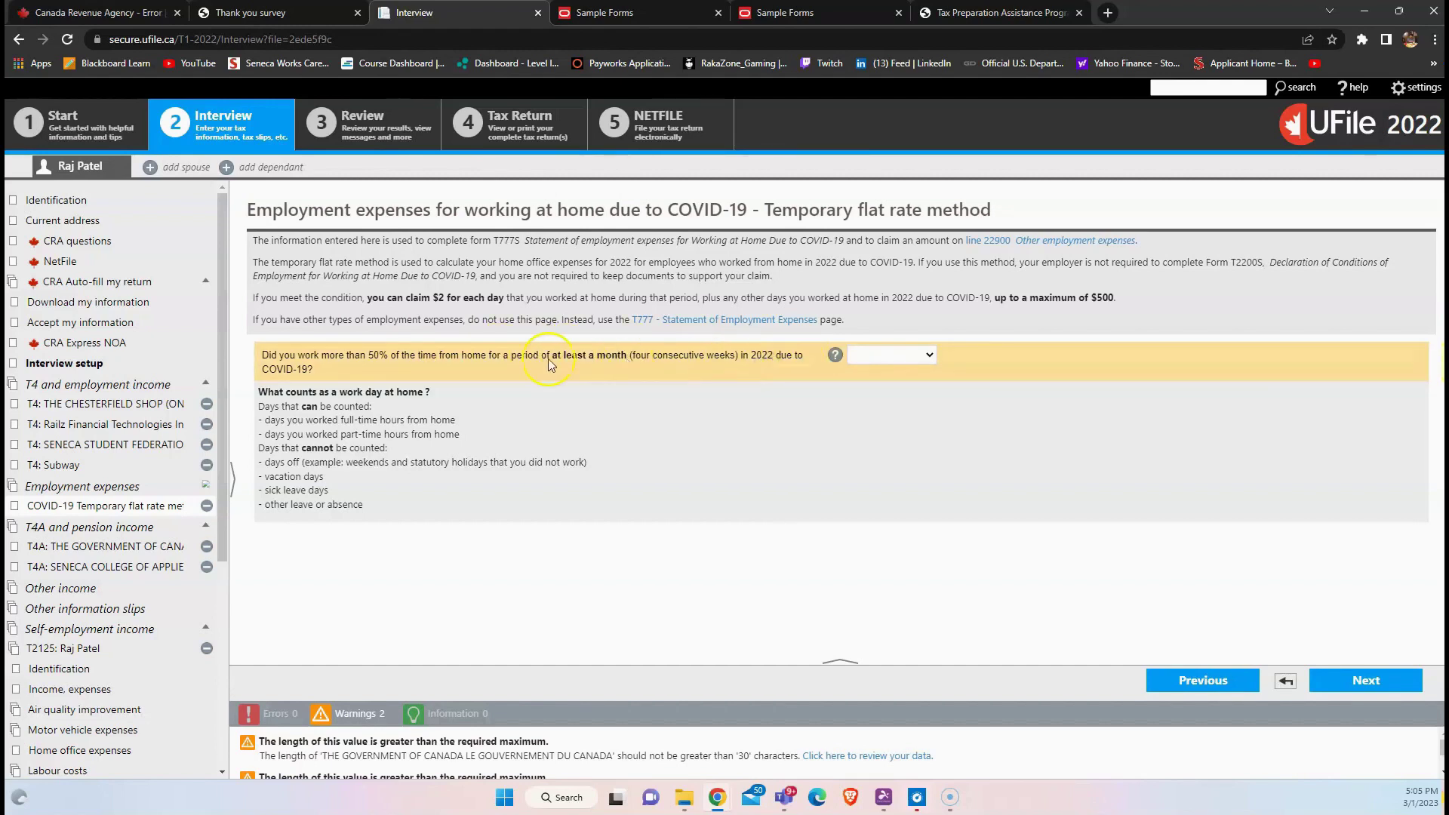
click(890, 355)
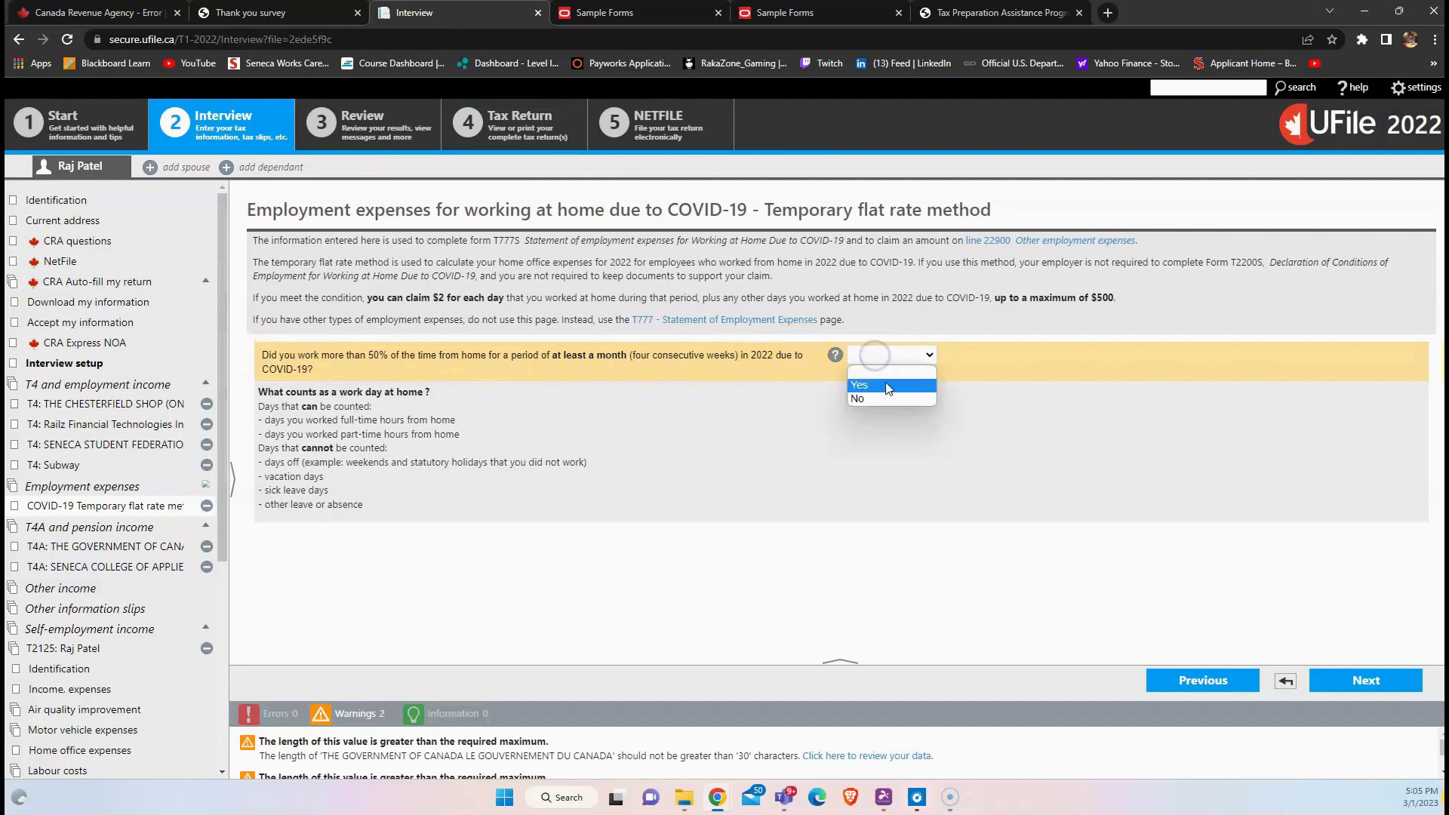
click(875, 378)
click(875, 396)
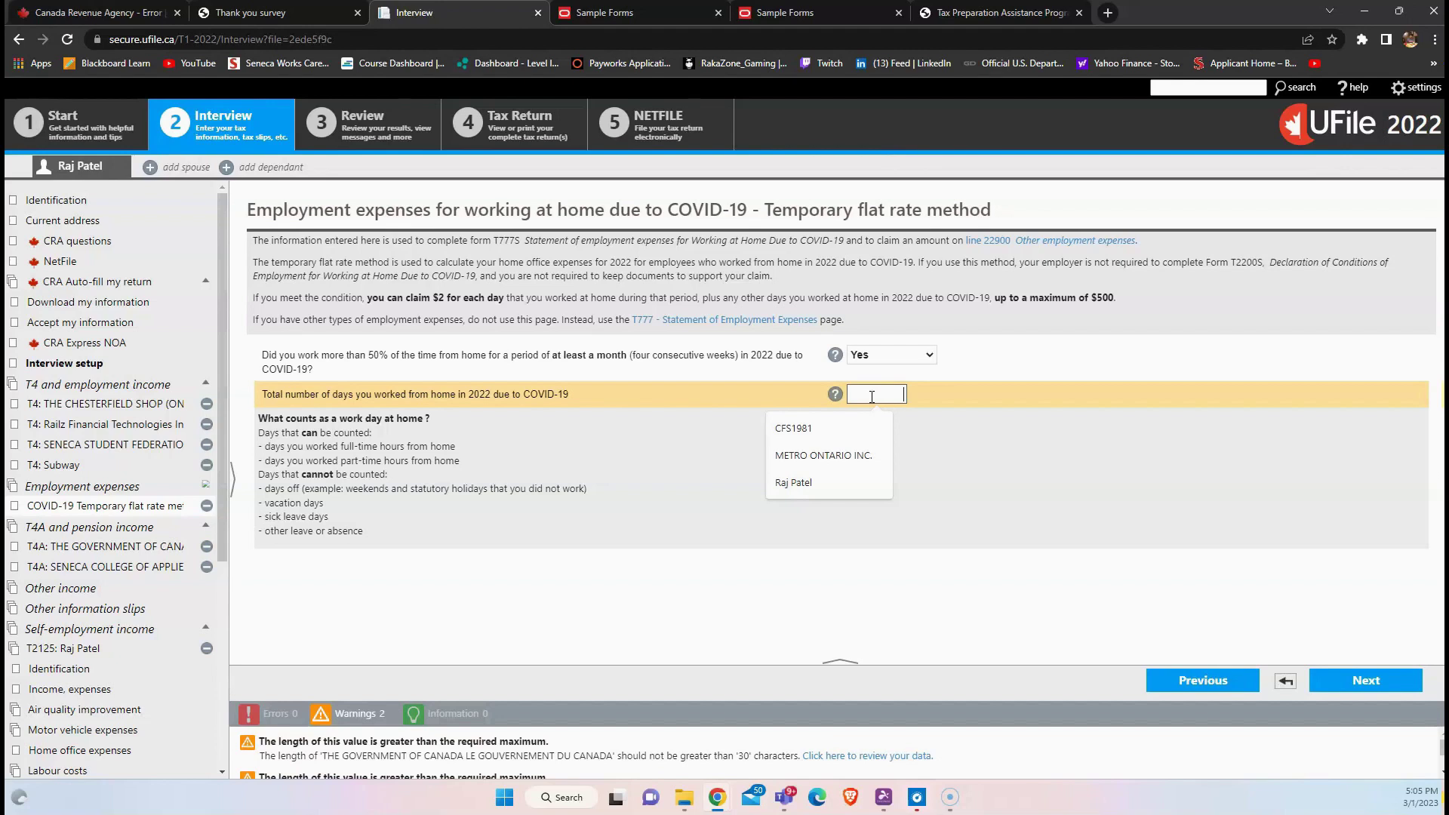
text(50)
click(1004, 459)
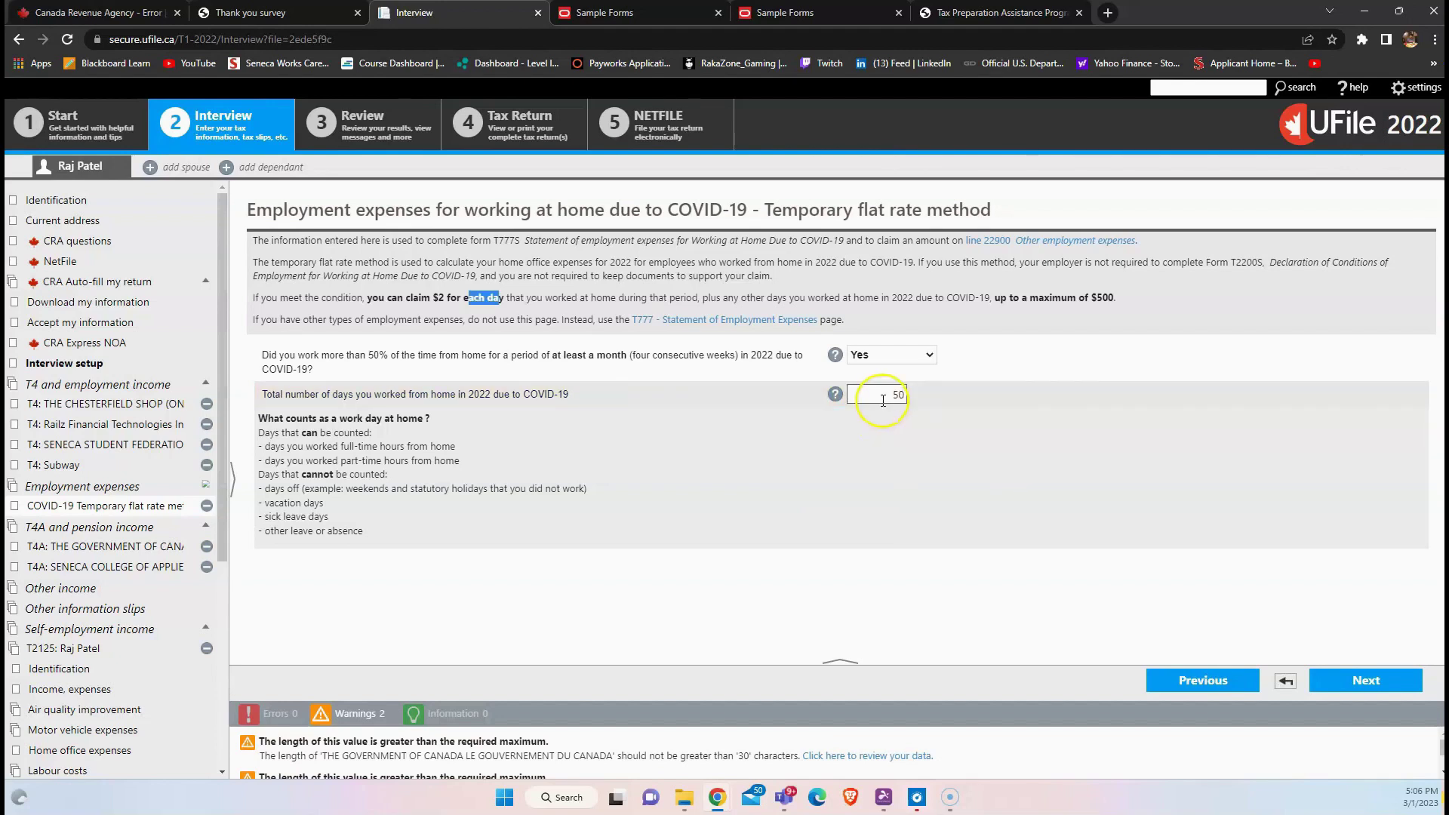
Check the entered days against the flat rate's daily amount and maximum claim, and continue to Pension and retirement income
double_click(903, 399)
click(747, 452)
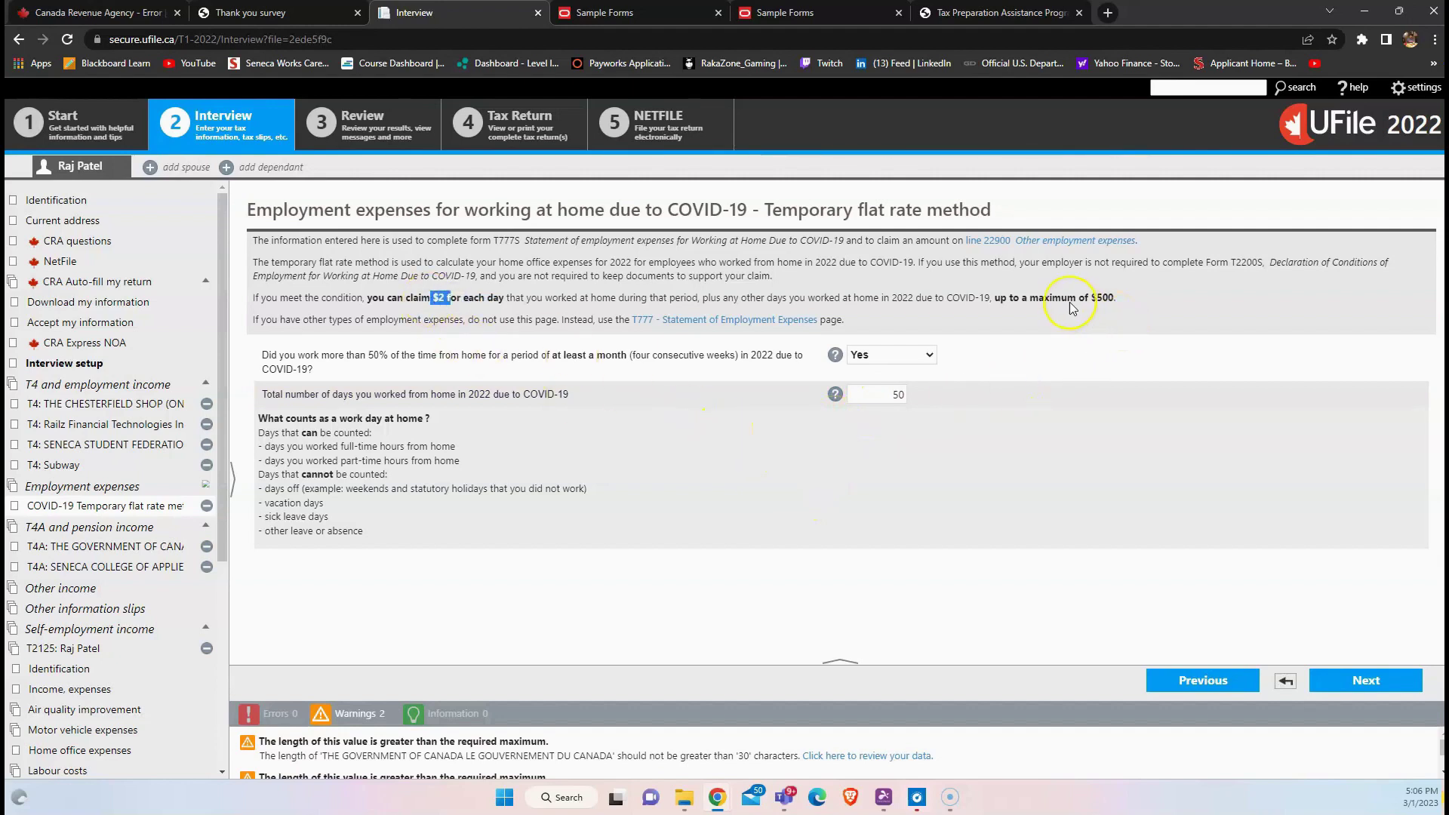
drag(1069, 302, 1125, 303)
click(1013, 519)
click(1308, 681)
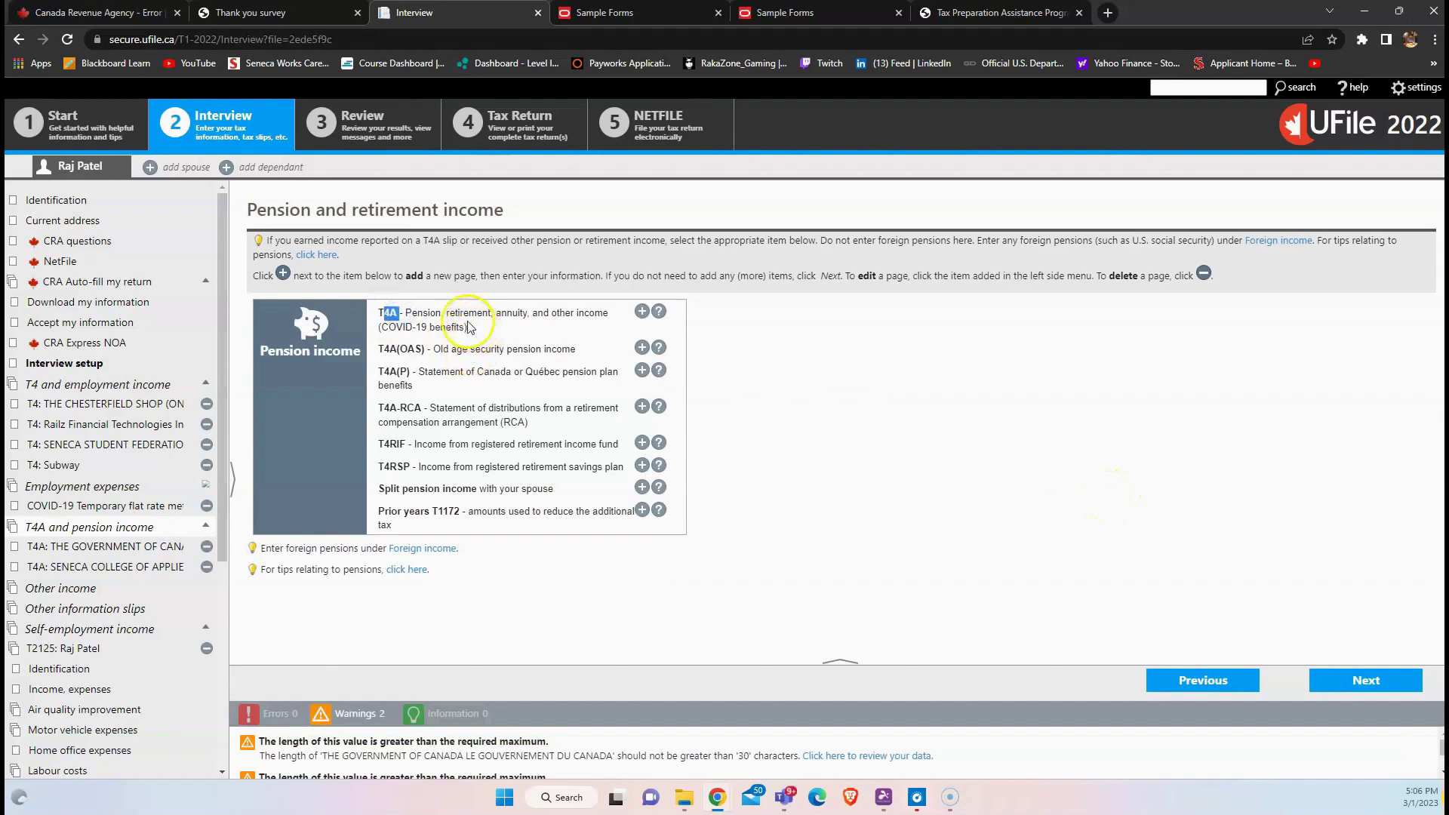
Examine the T4A option for pension, retirement, annuity and other income
drag(448, 314, 508, 314)
click(541, 341)
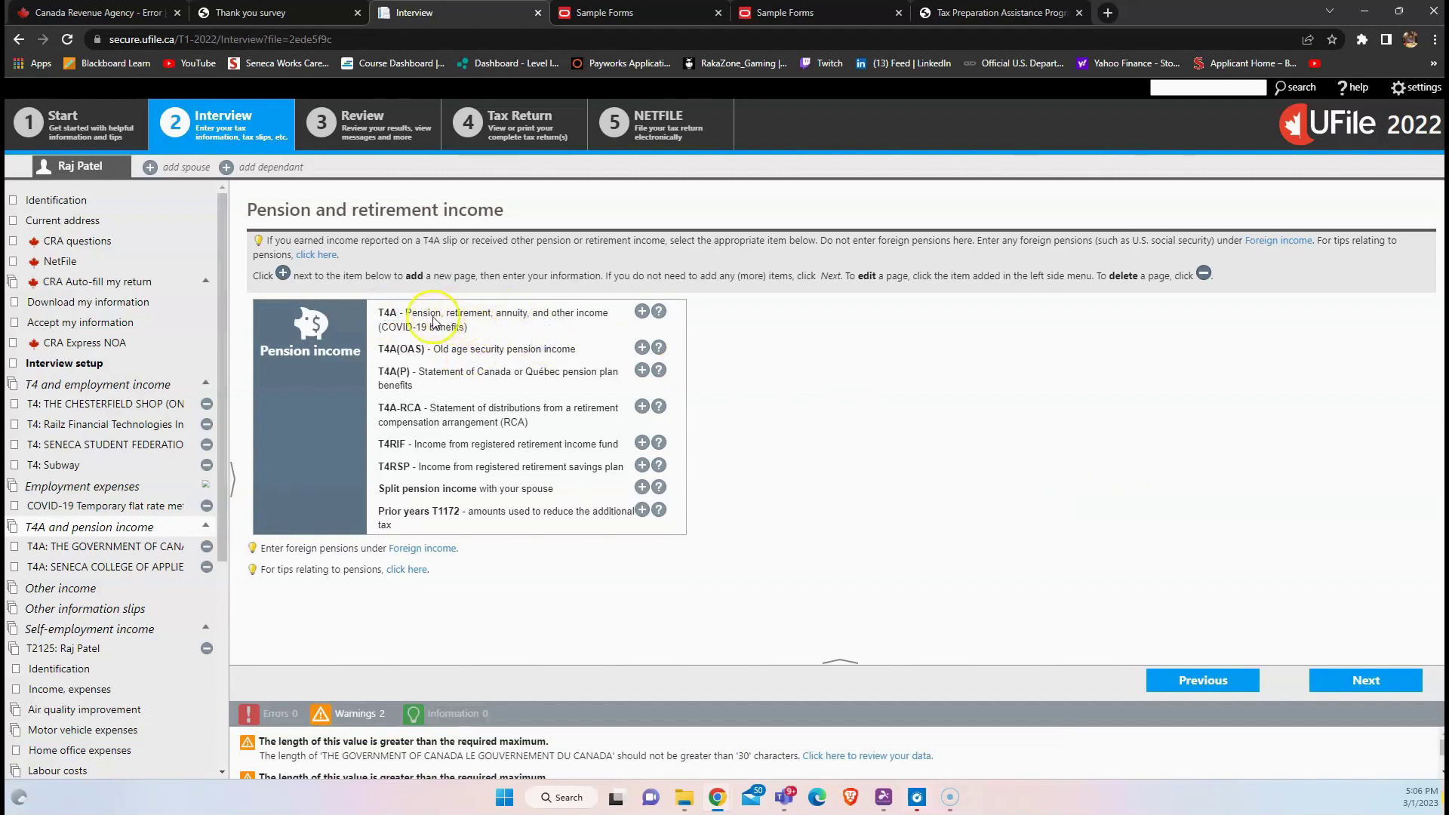
drag(402, 315, 442, 316)
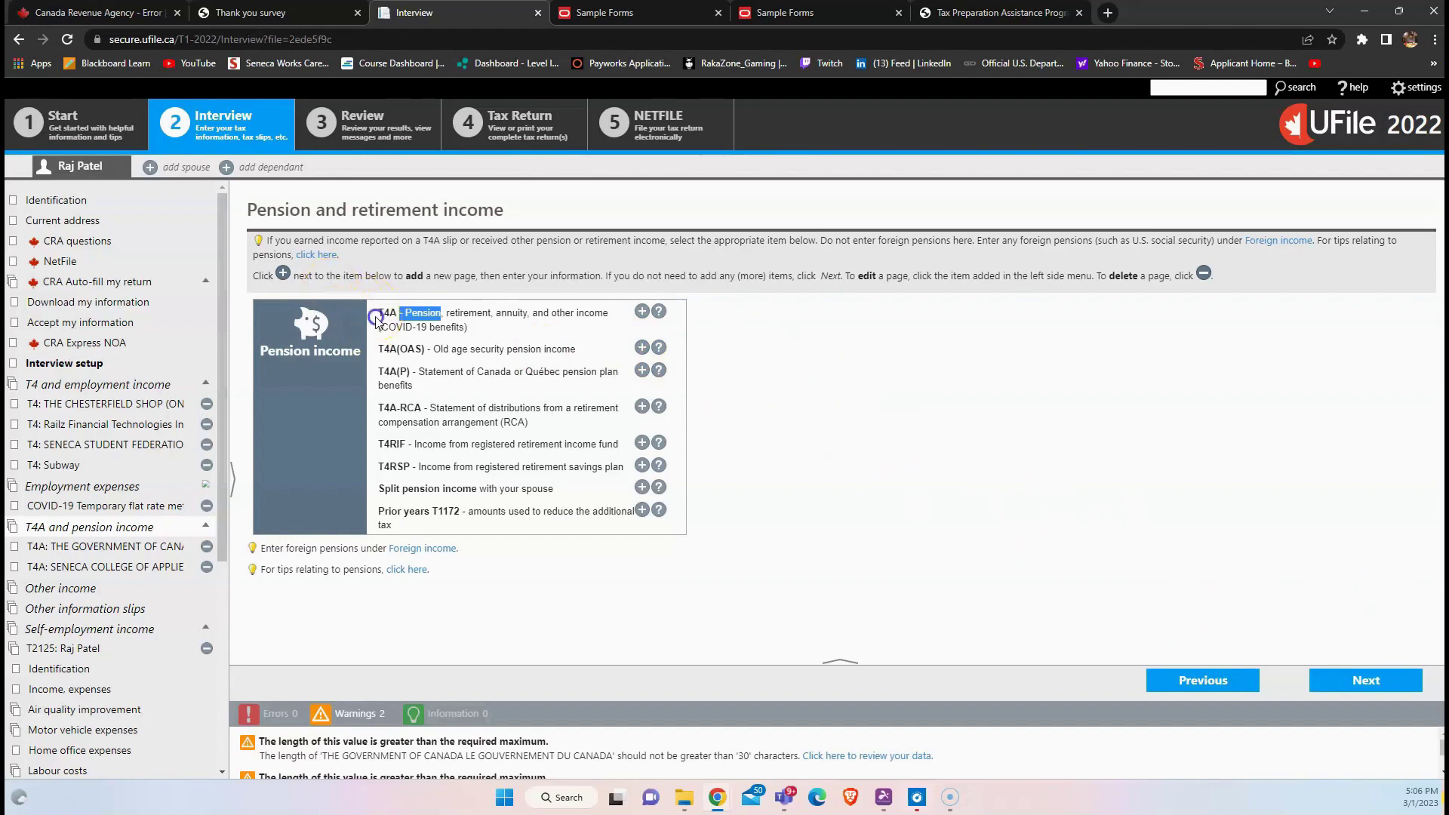
triple_click(400, 321)
mouse_move(400, 315)
mouse_down()
mouse_move(376, 313)
mouse_move(397, 312)
mouse_up()
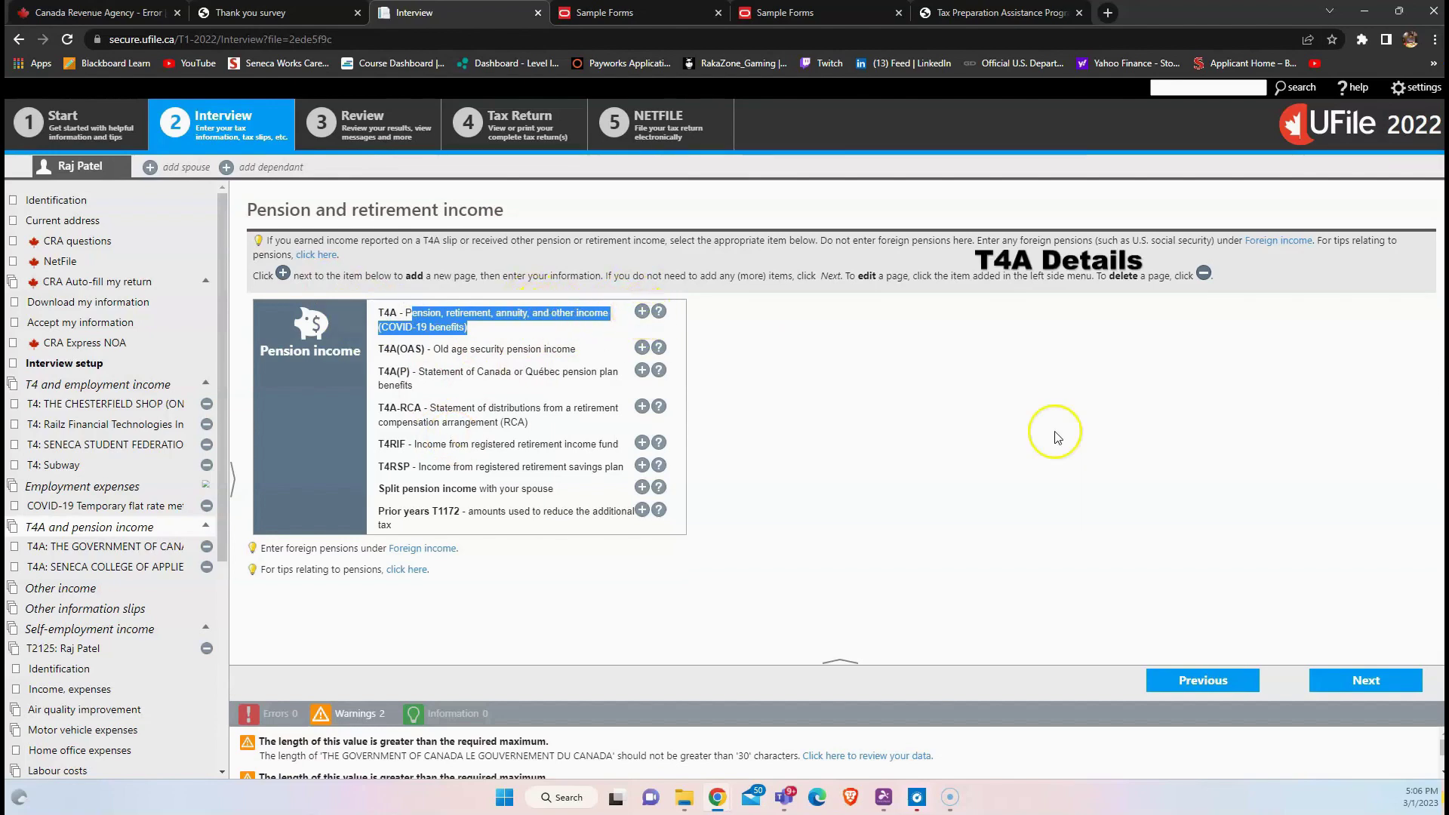
Open the Government of Canada T4A slip and review its tax deducted and COVID-19 benefit amounts
click(1365, 680)
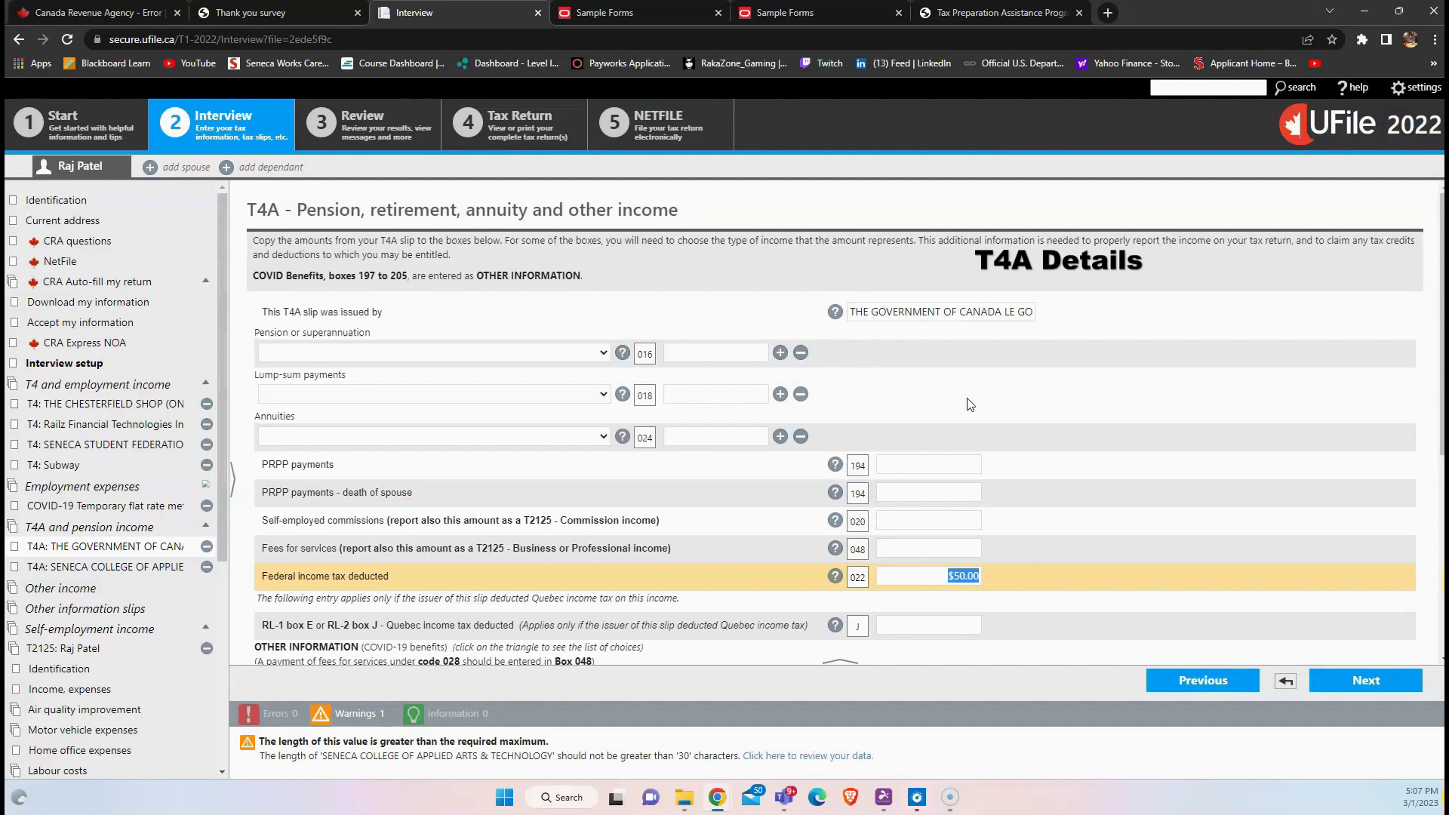
scroll(970, 407, down, 1)
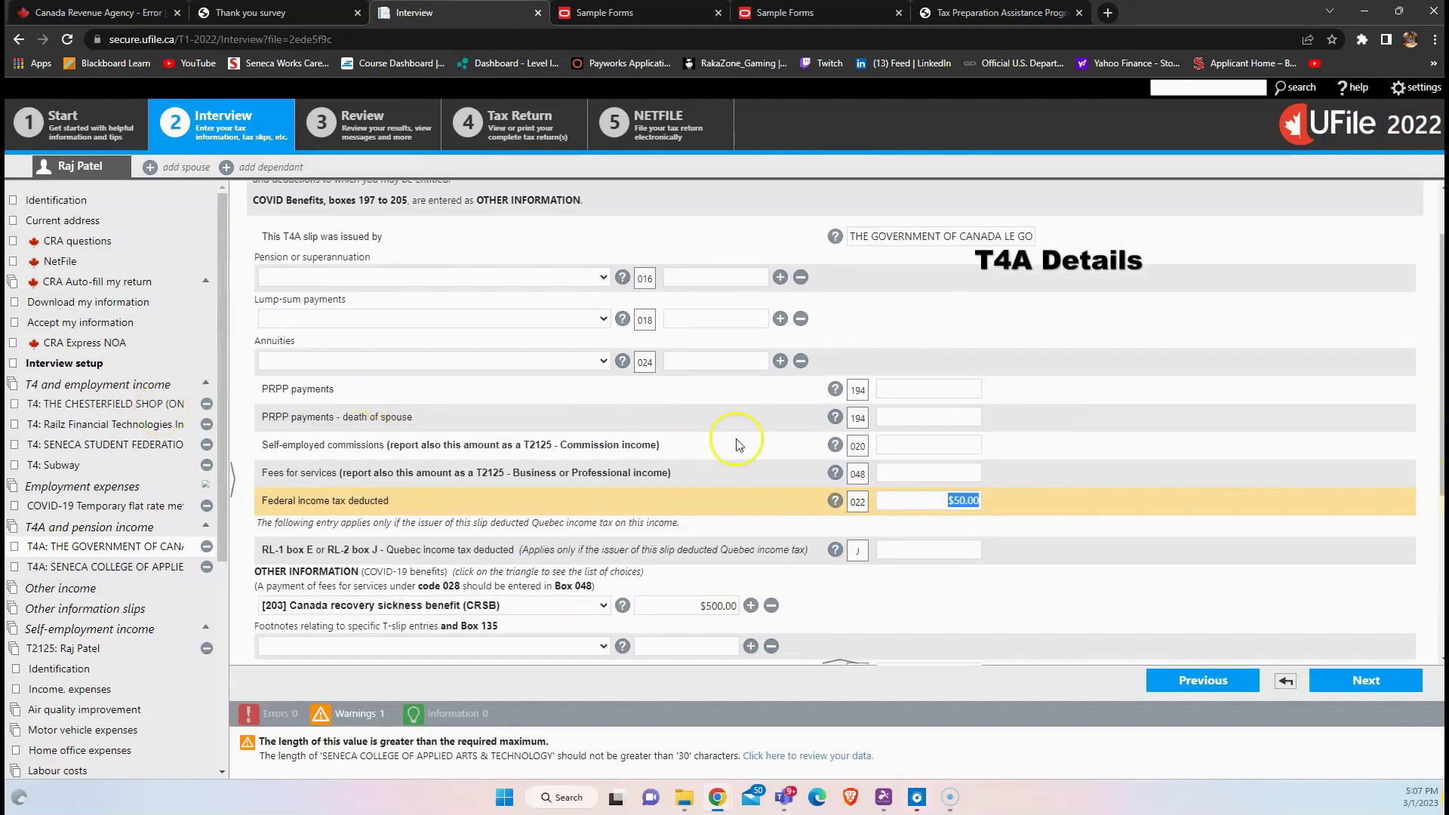
scroll(738, 445, down, 4)
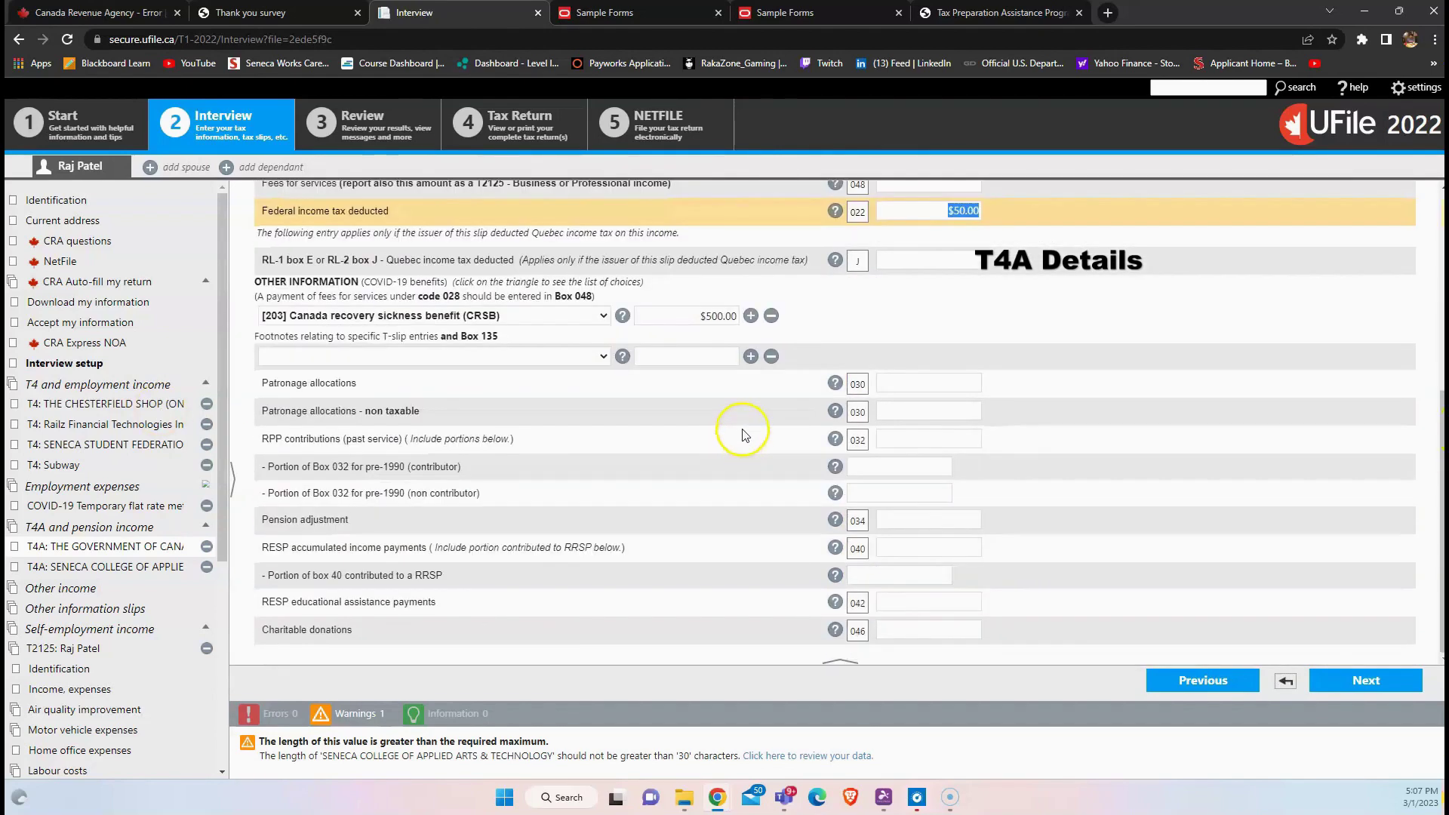
Open the Seneca College T4A slip and review its scholarship amount and remaining boxes
click(1375, 683)
scroll(956, 349, down, 6)
click(692, 379)
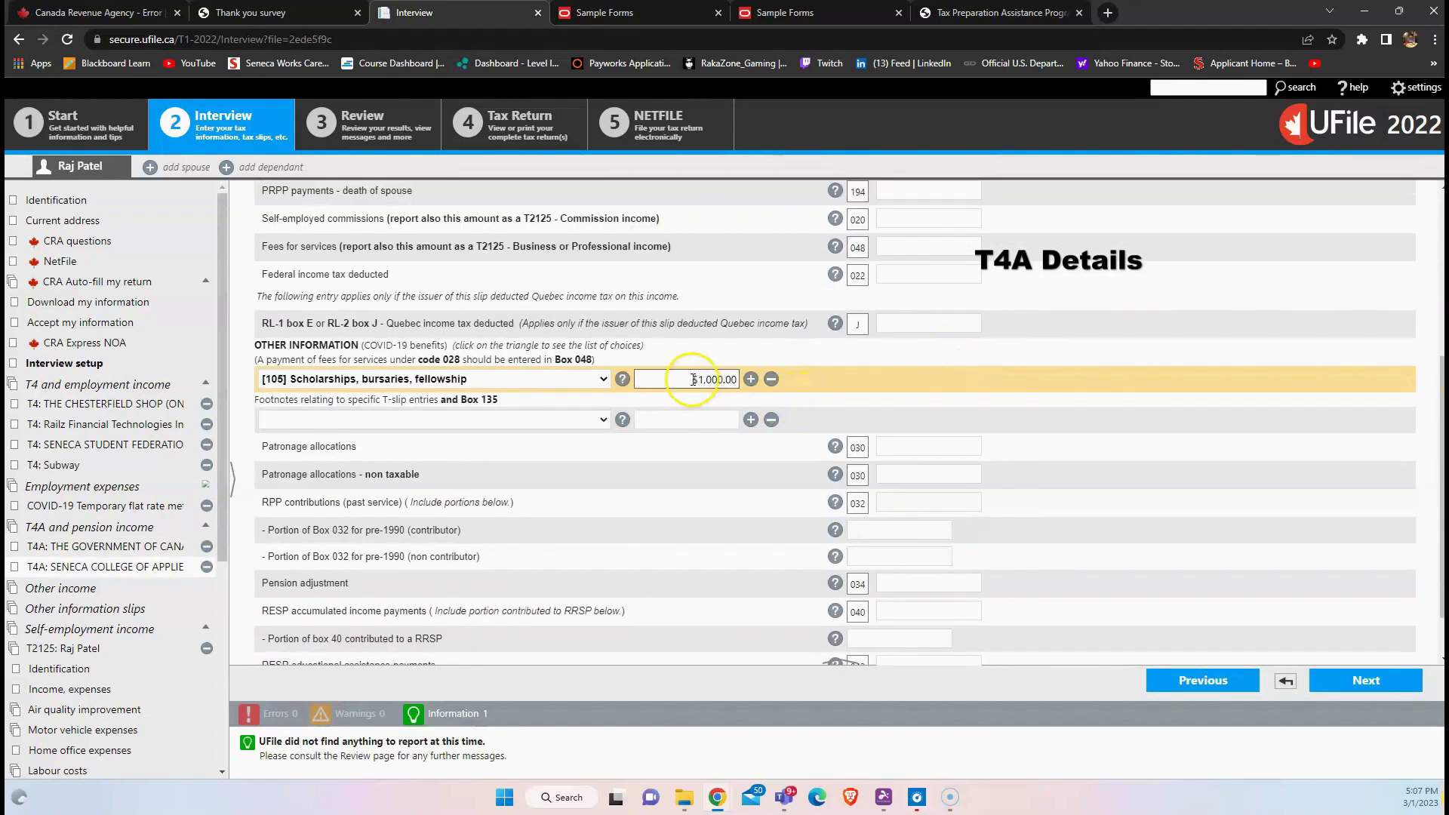
drag(692, 379, 743, 389)
scroll(1061, 401, down, 1)
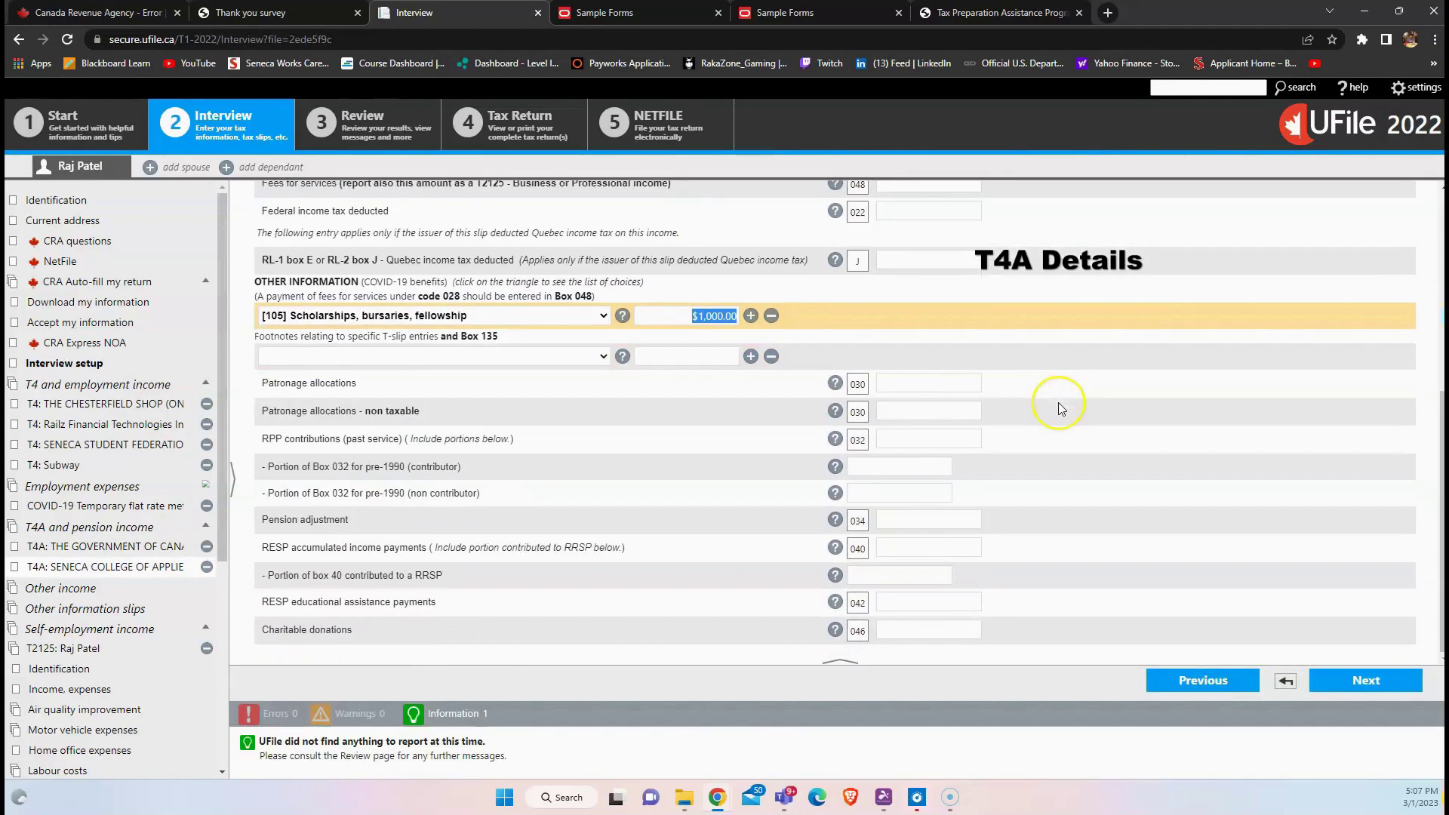
scroll(1060, 409, up, 4)
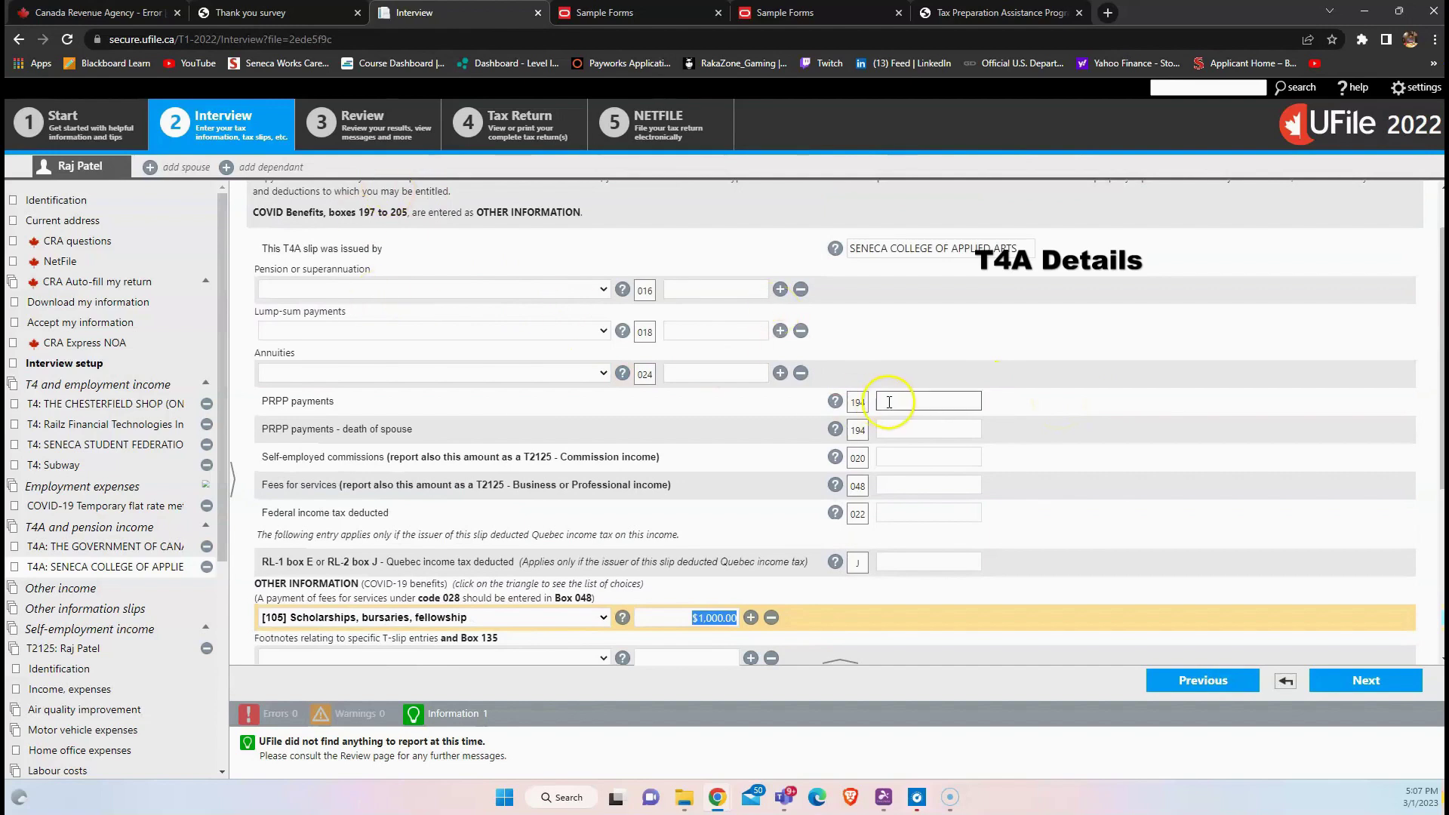
click(427, 429)
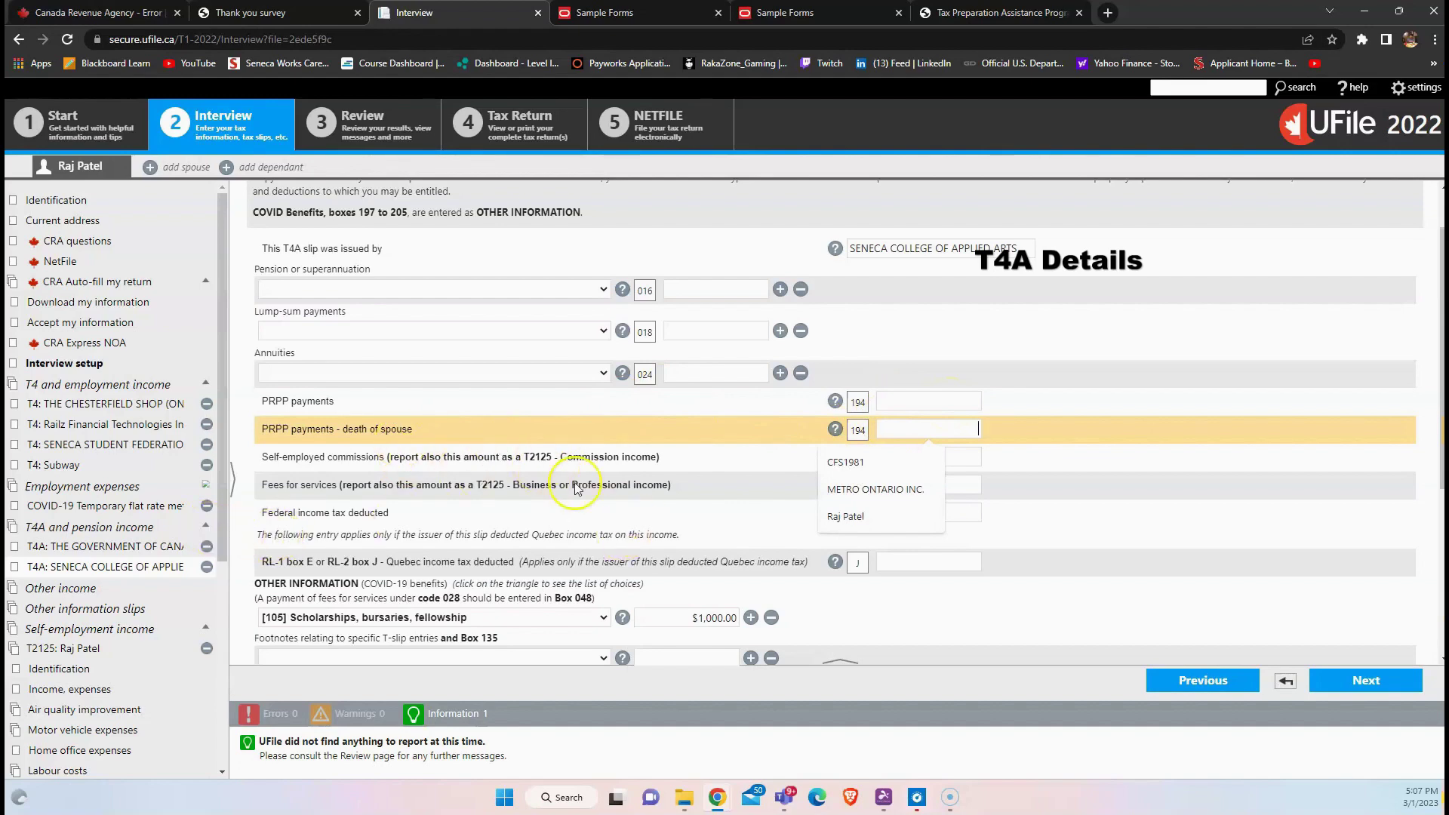
Add a blank T4A slip from the Pension and retirement income page and consult the sample T4A form for its box layout
click(127, 530)
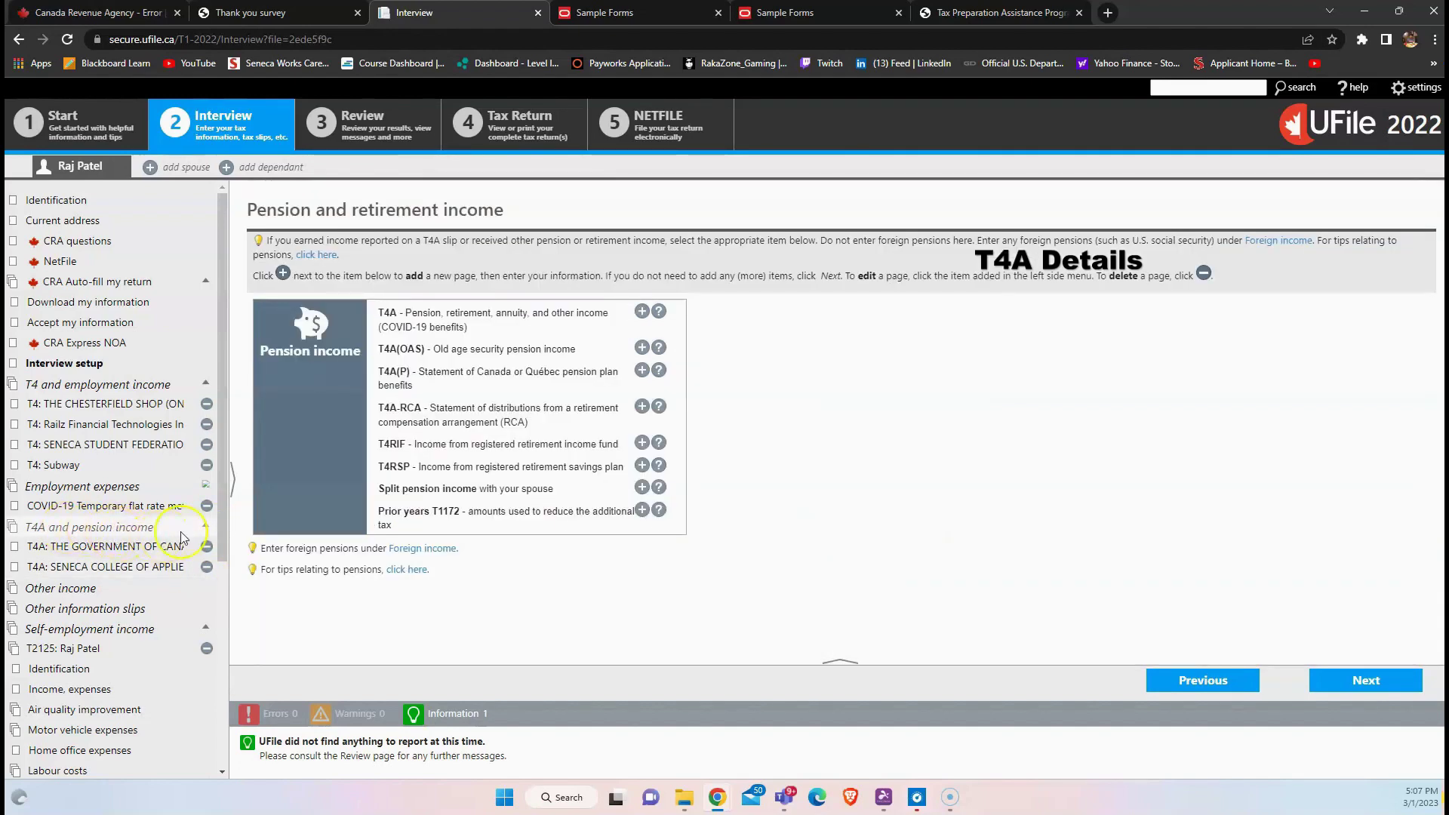
click(643, 312)
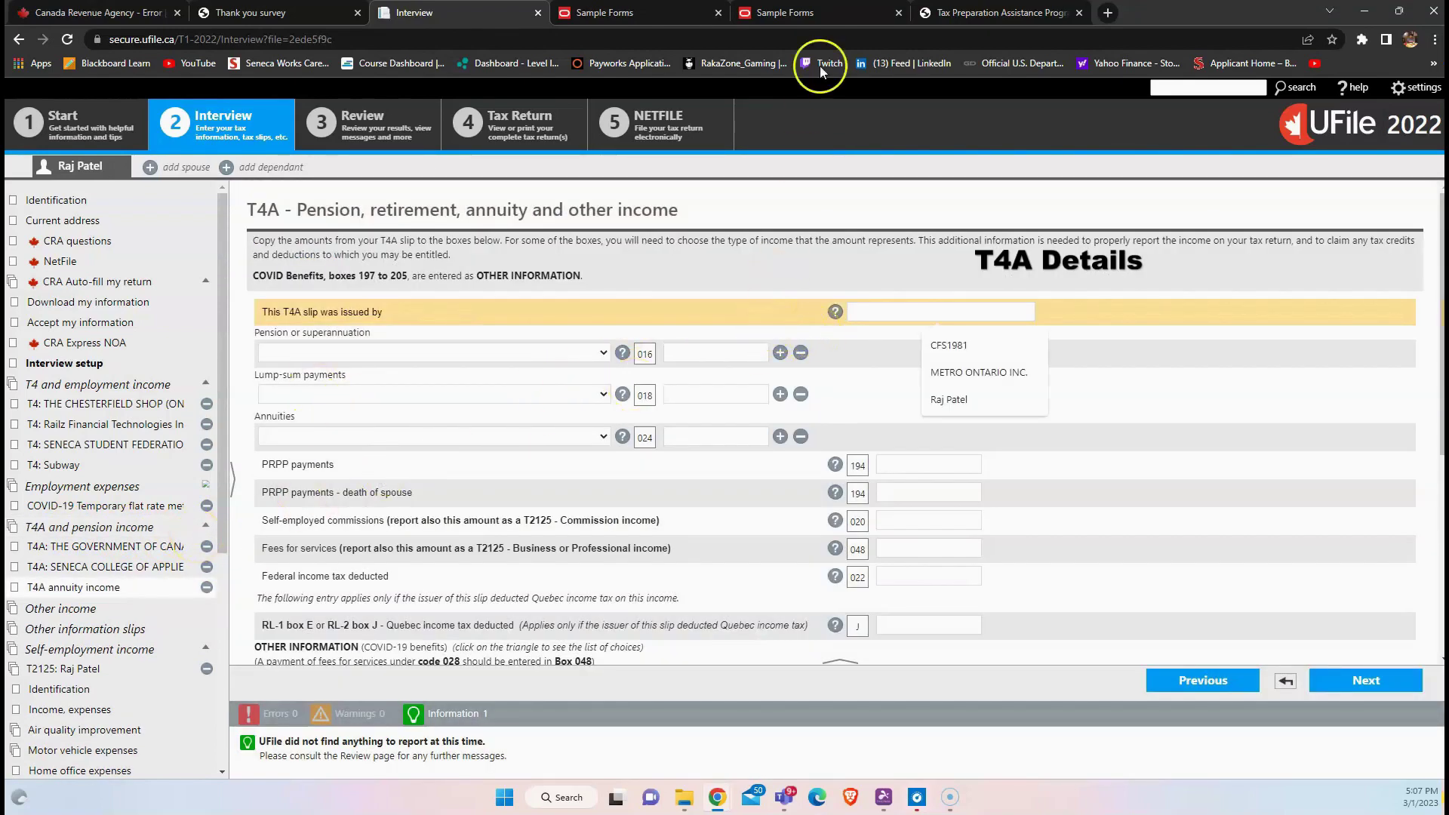
click(822, 12)
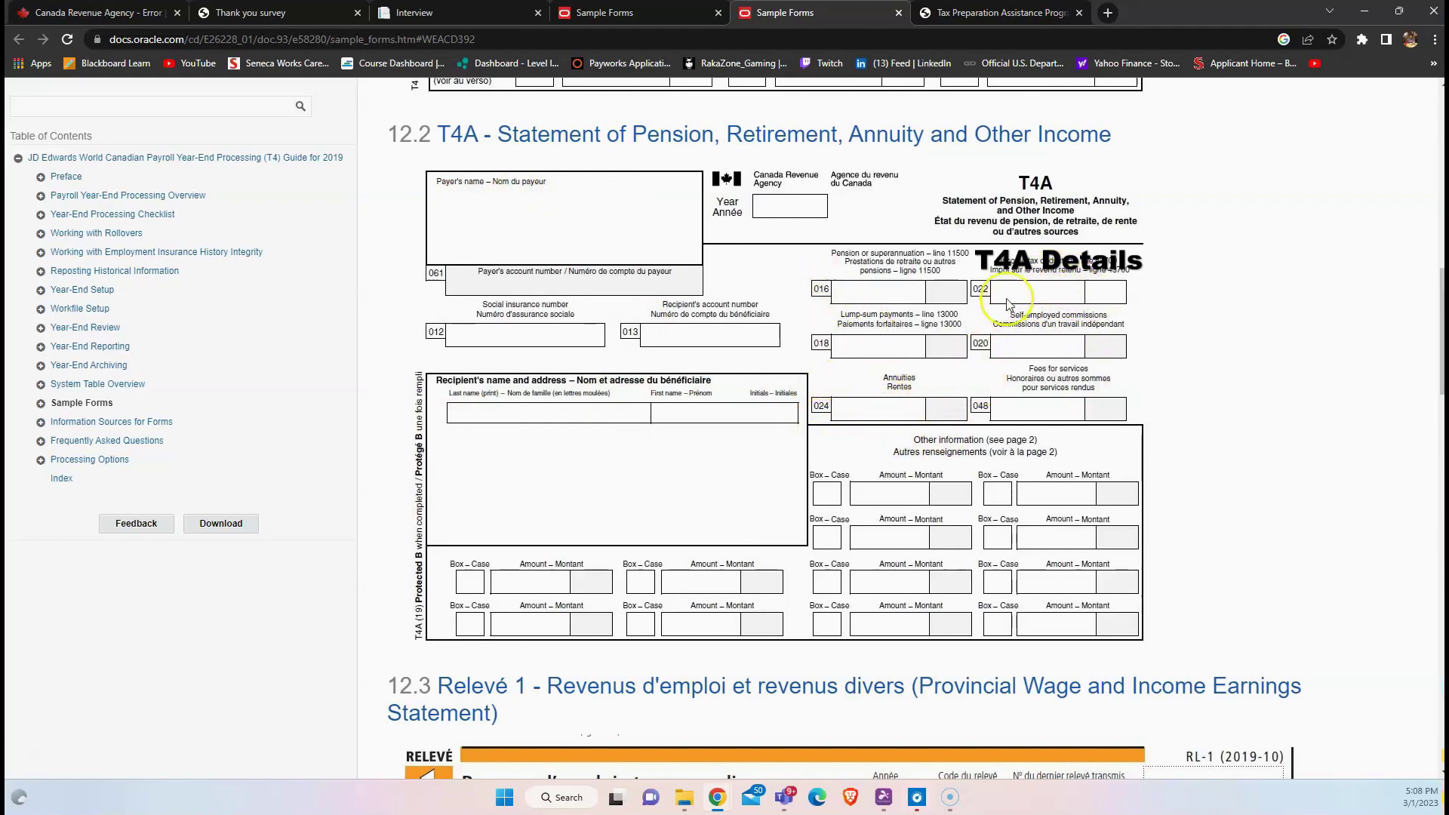
click(445, 12)
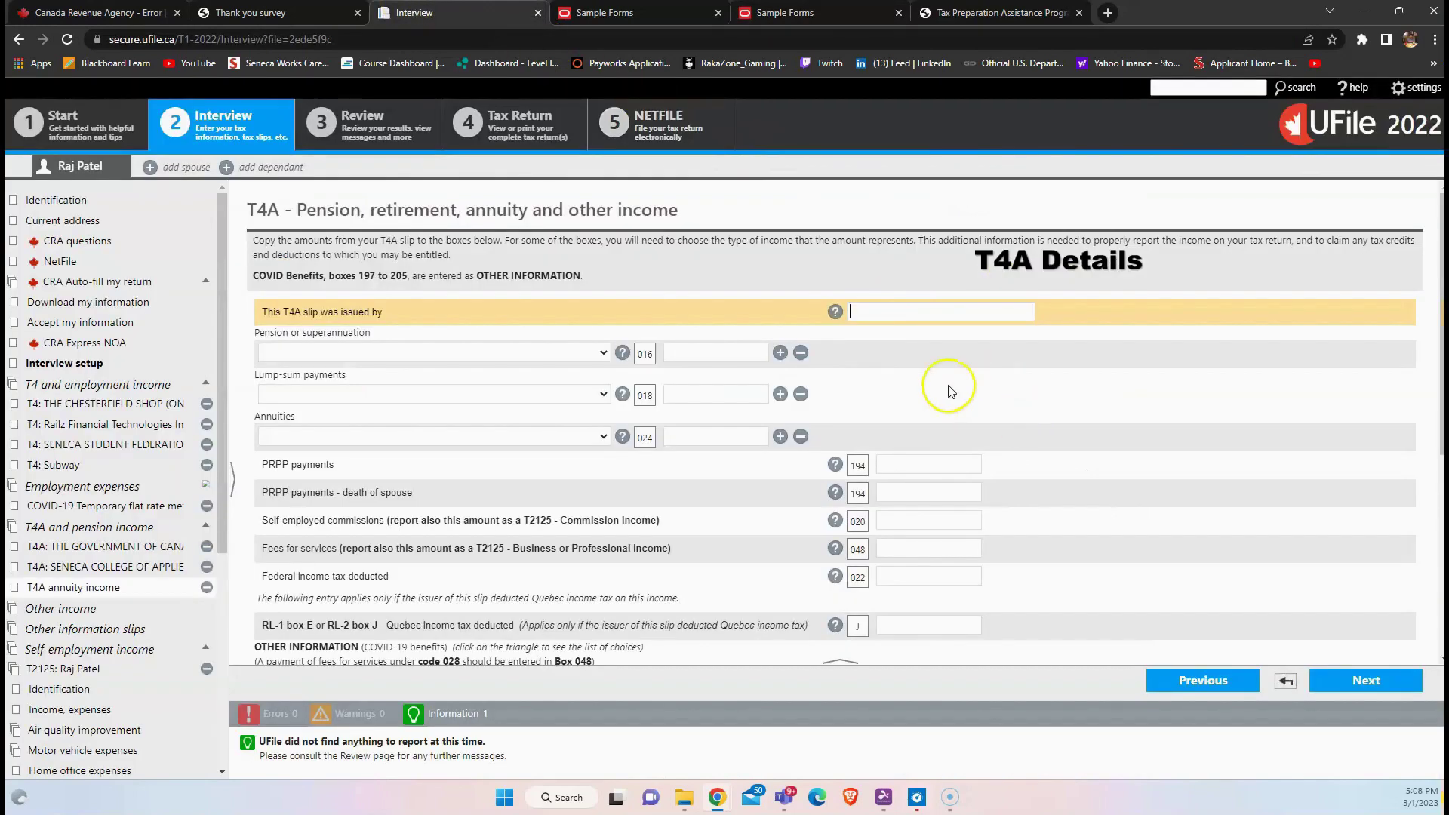
Examine the blank T4A slip's federal income tax deducted box and the list of Other Information income codes
scroll(909, 477, down, 2)
click(914, 477)
scroll(1064, 409, down, 2)
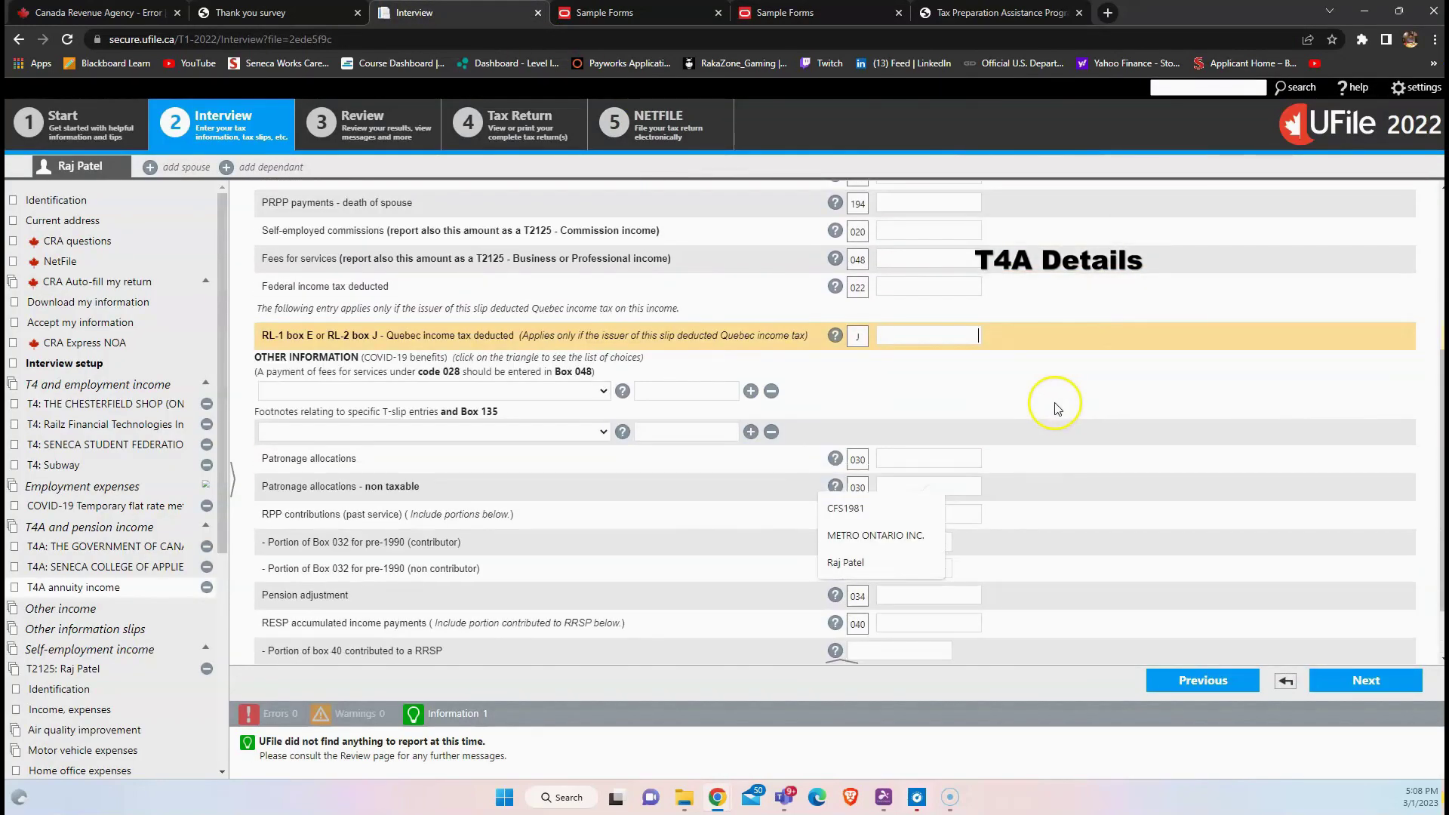
click(913, 287)
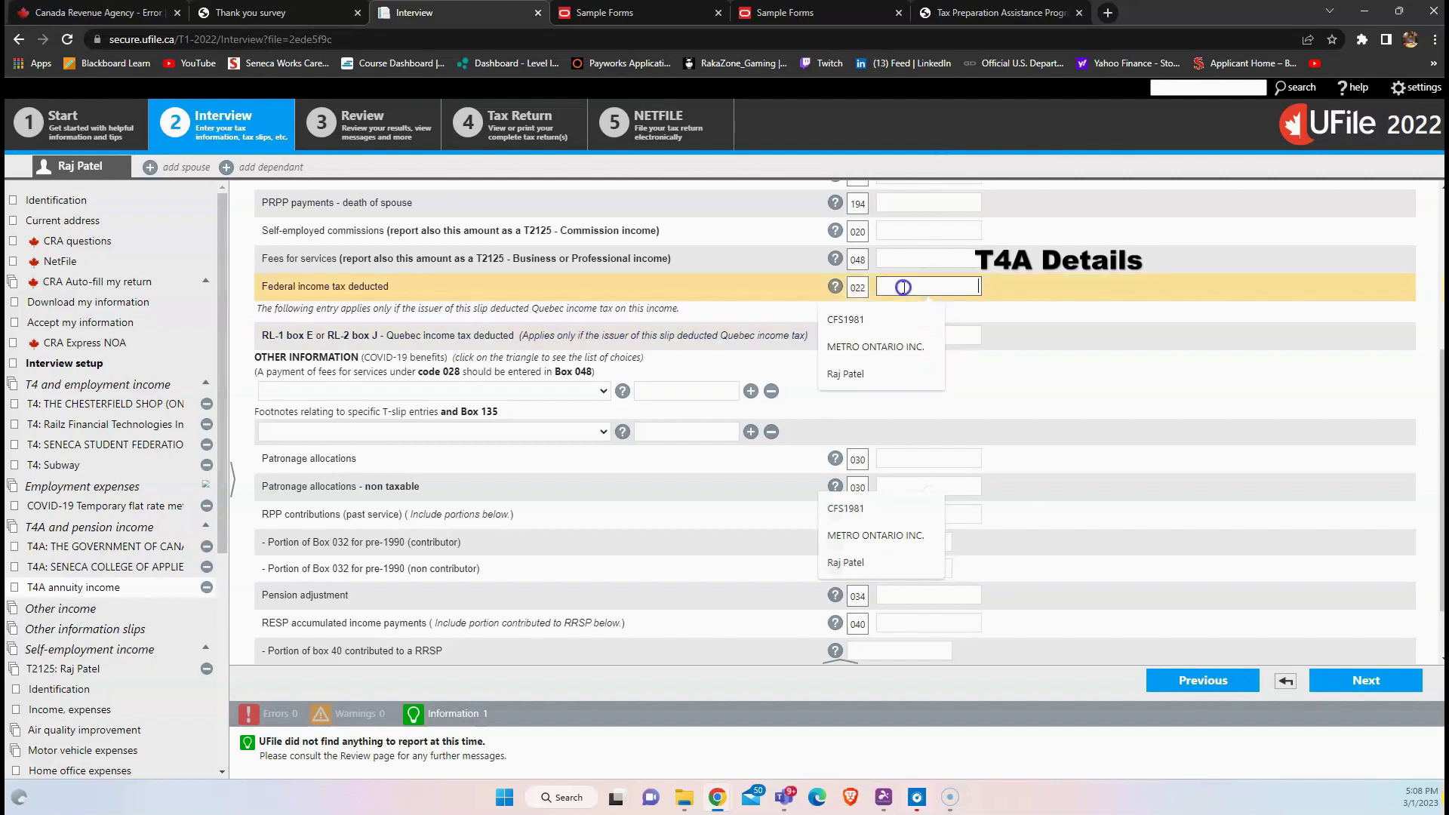
click(419, 285)
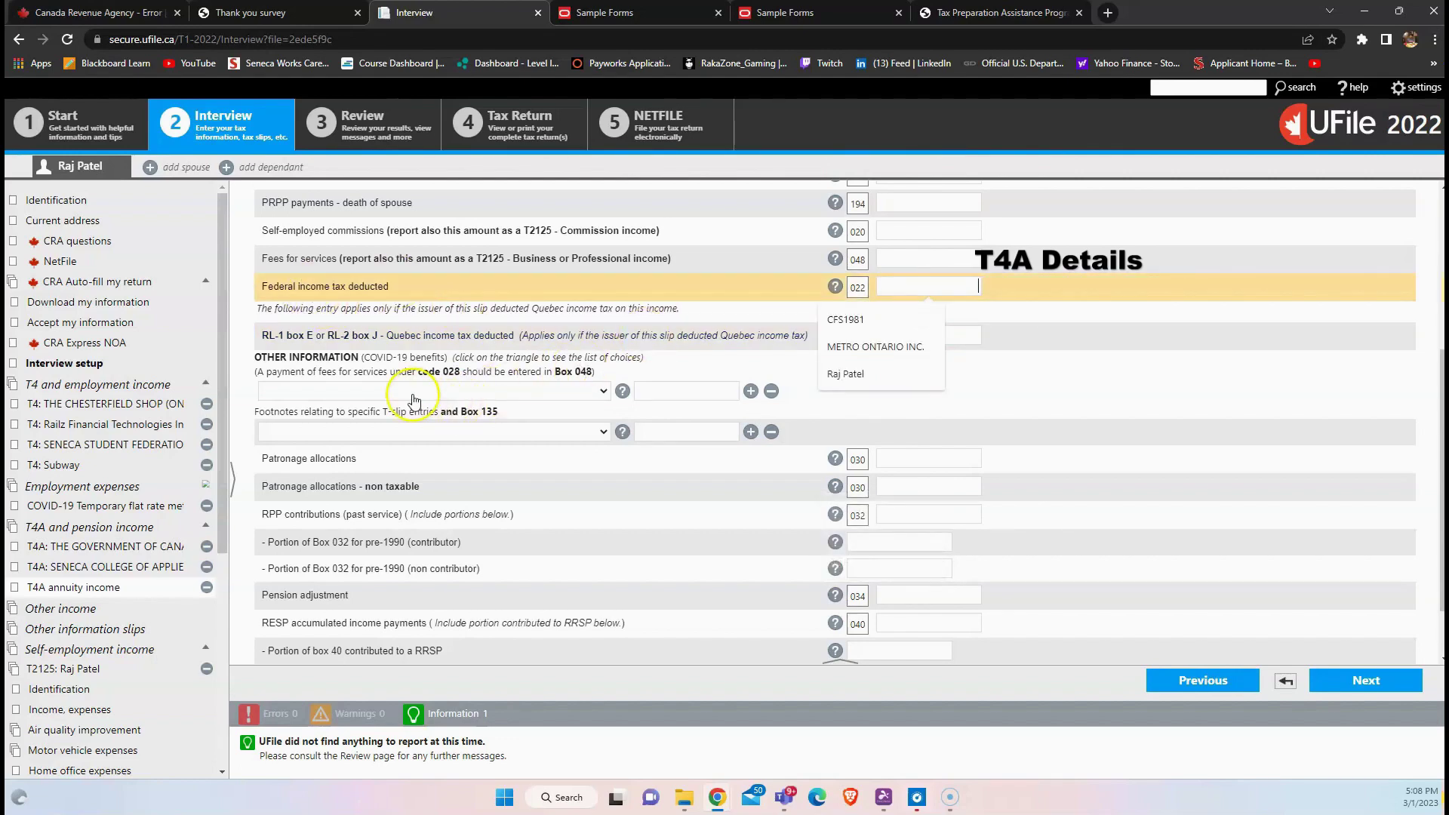
click(528, 391)
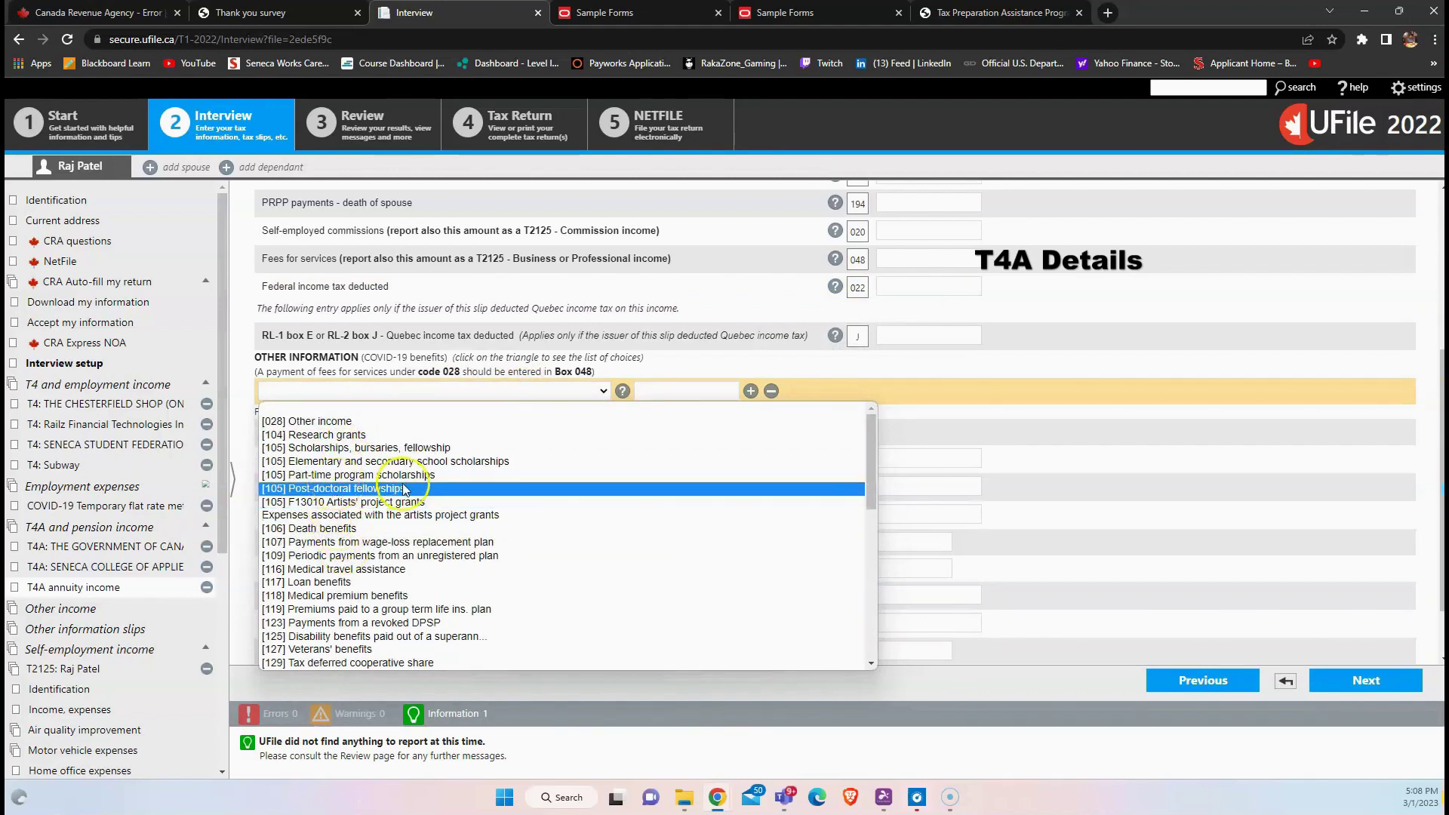
click(569, 388)
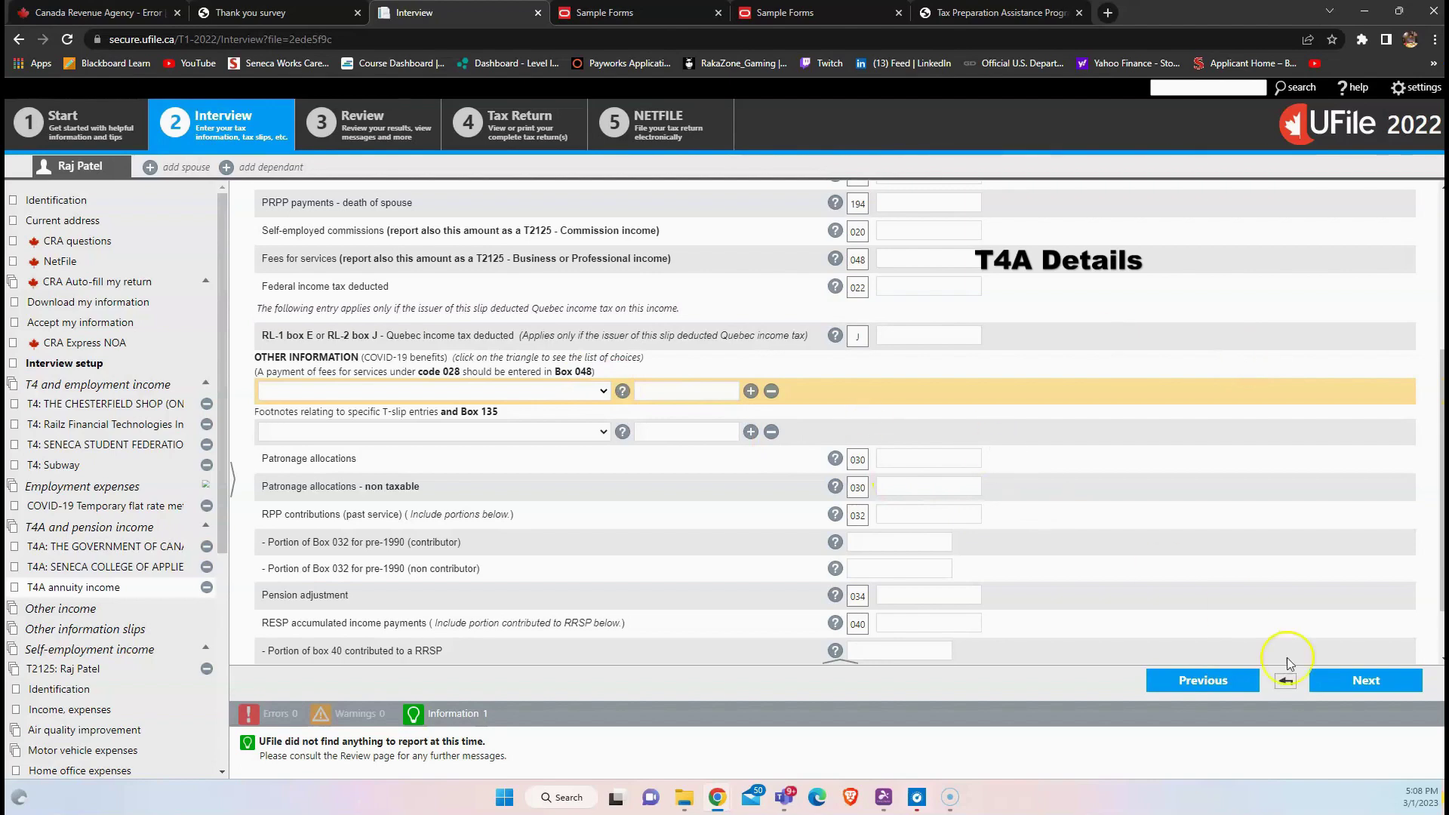
Continue to the Other income page and review its options, including labour adjustment benefits and T1198 lump-sum payments
click(1366, 681)
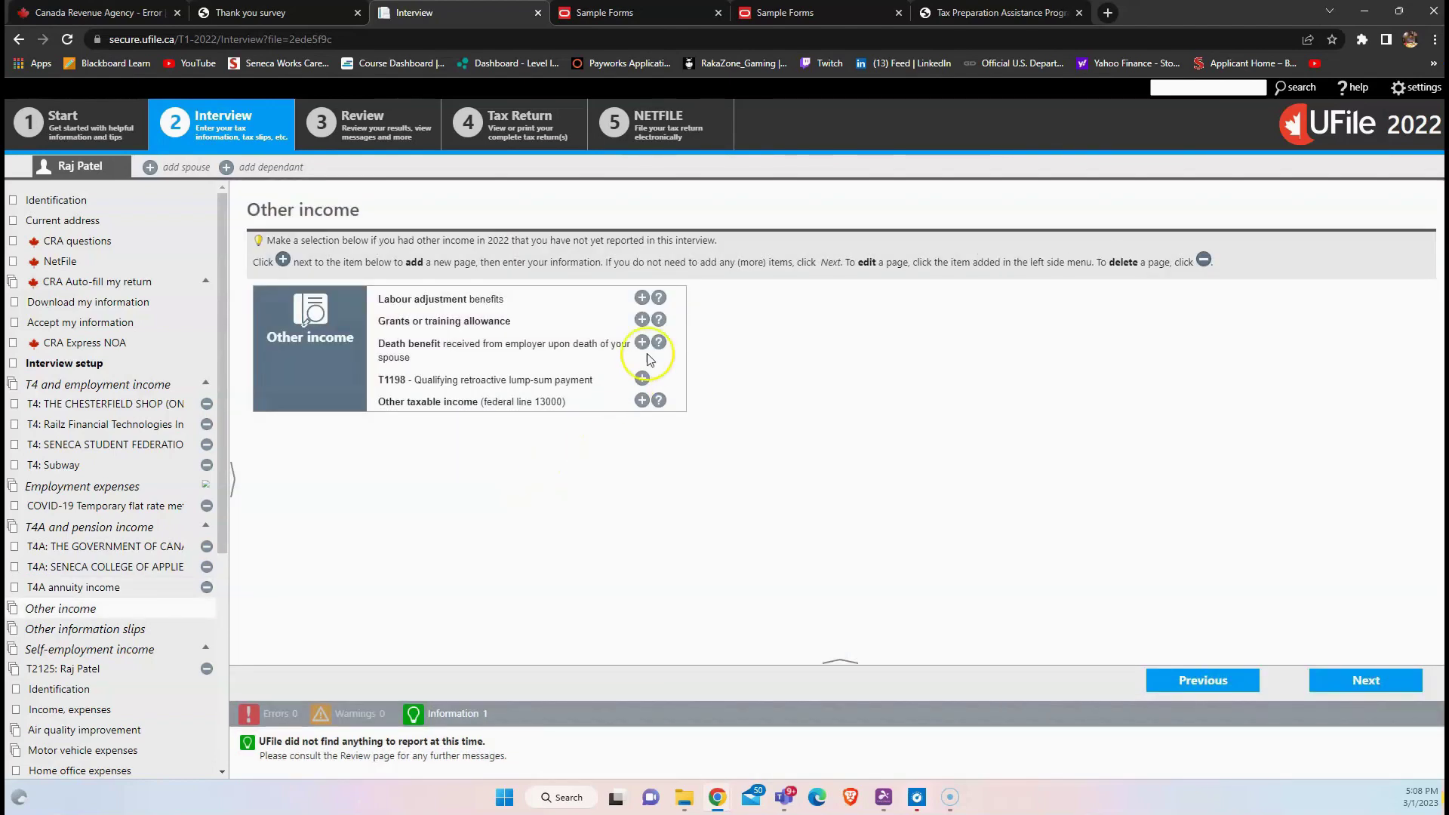
drag(372, 307, 446, 315)
drag(386, 380, 457, 383)
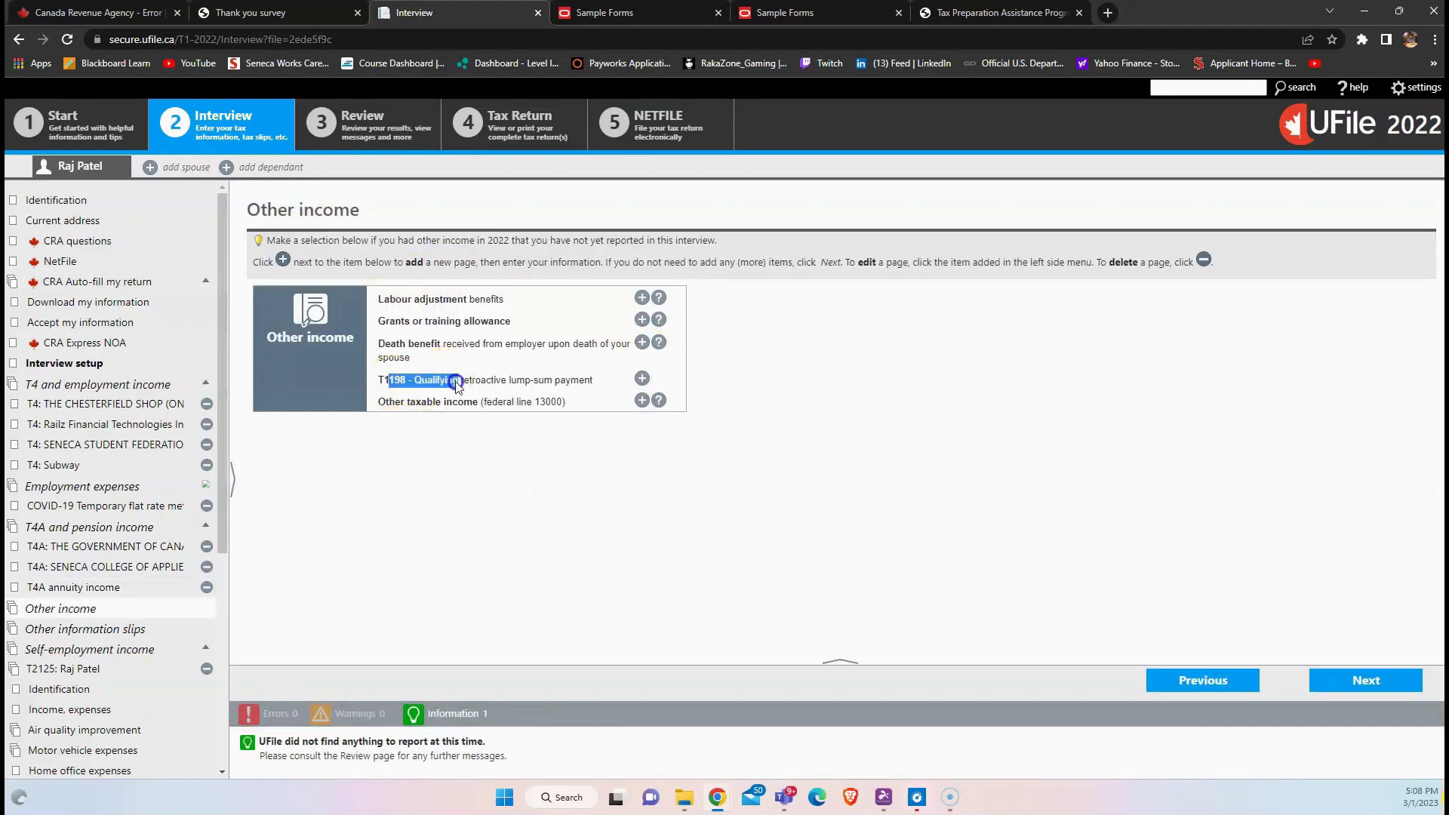
click(459, 341)
drag(385, 300, 443, 299)
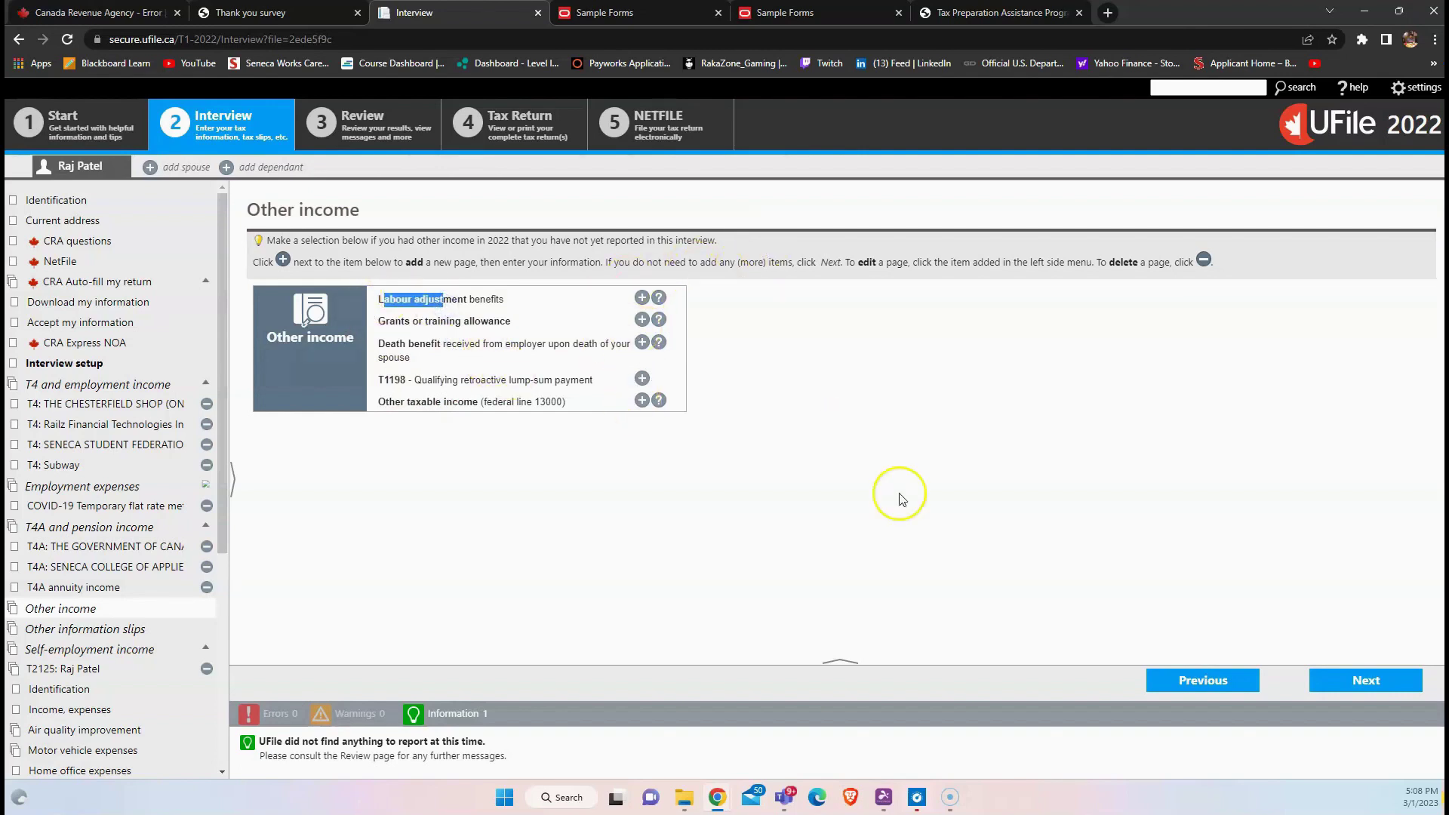
Continue past Other information slips to Self-employment income and examine the available business income types
click(1366, 682)
click(1366, 693)
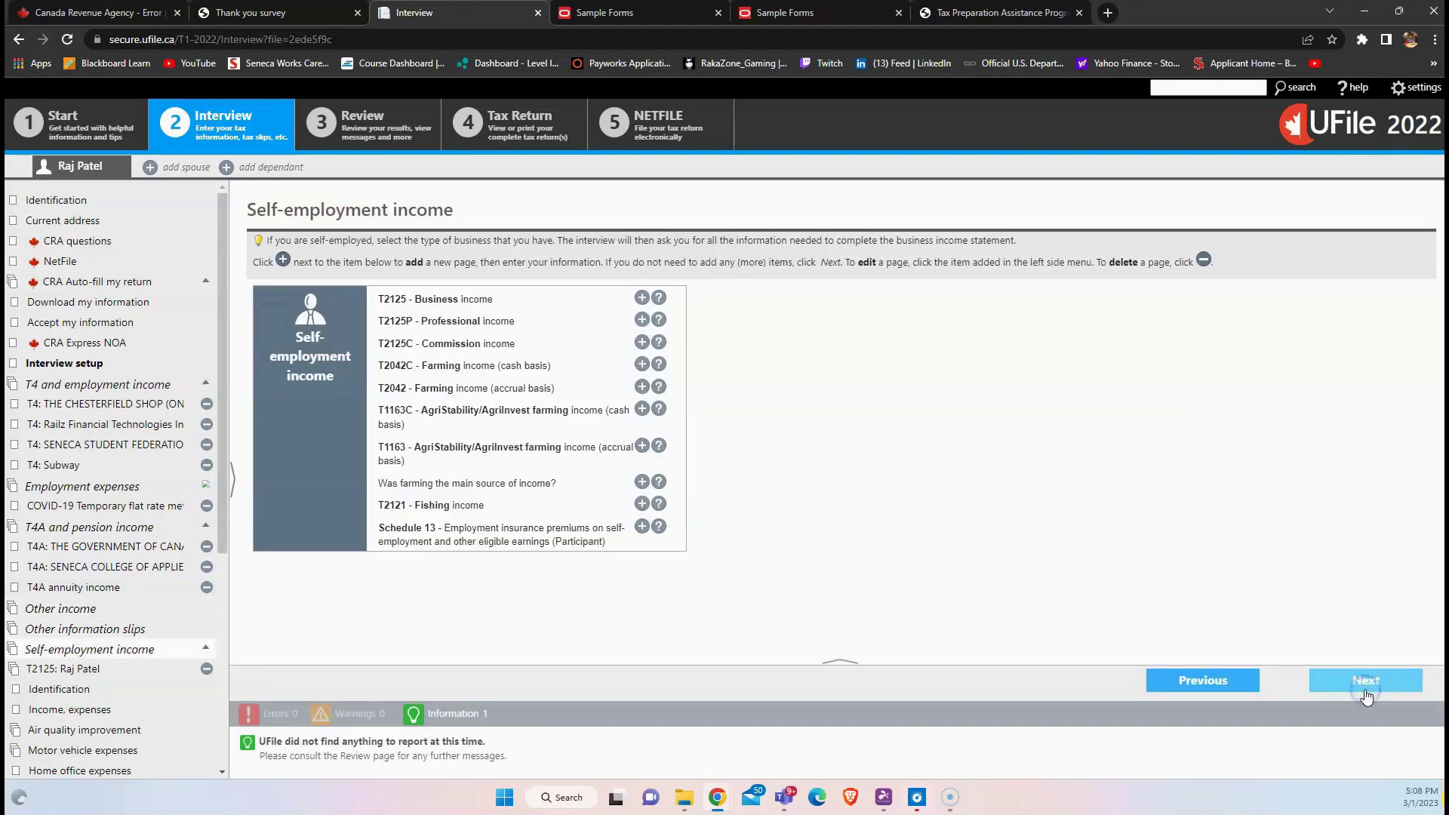
drag(380, 300, 355, 407)
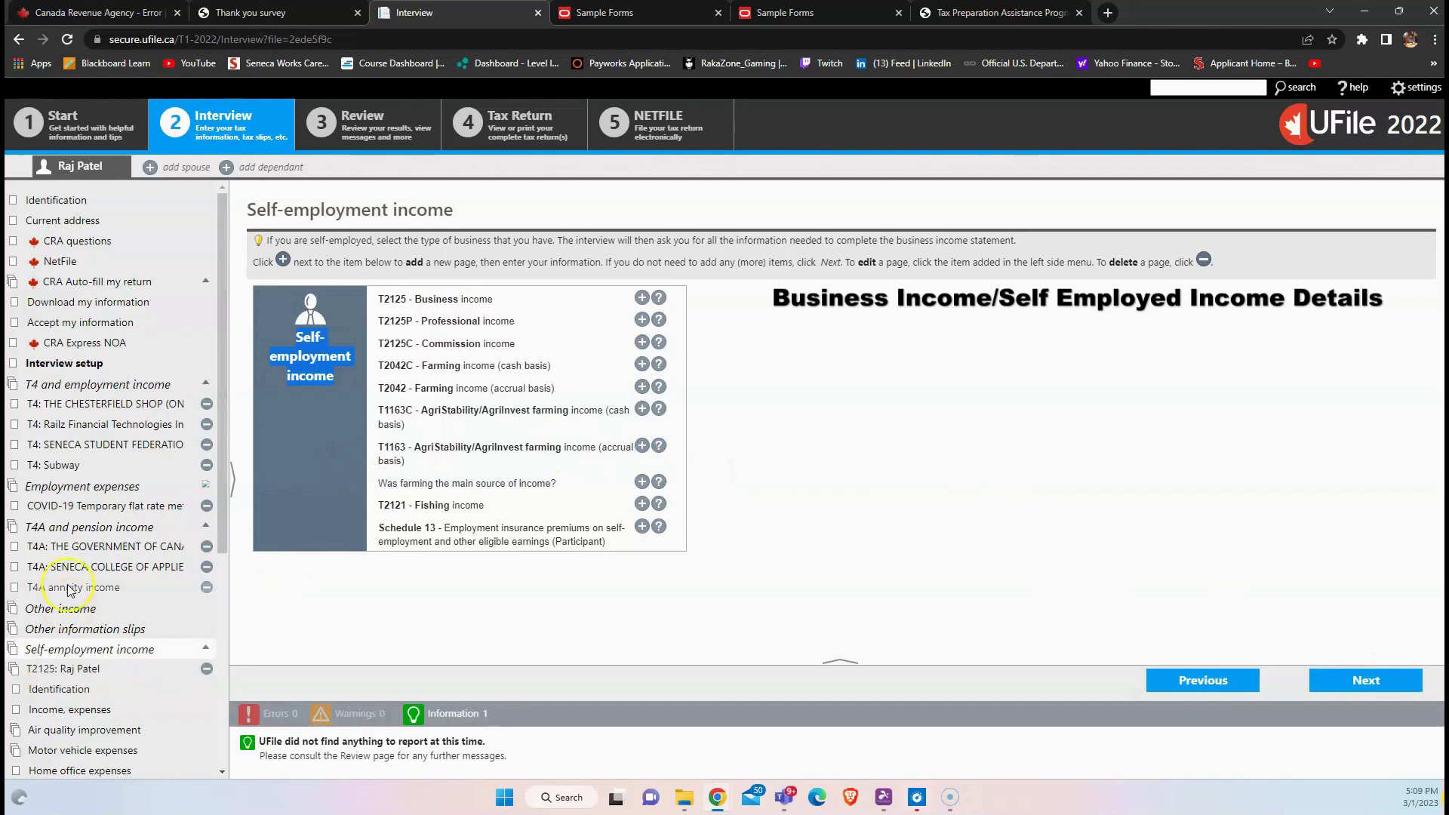
Continue to the T2125 business identification page and set the business address to the same address as on return
scroll(66, 592, down, 1)
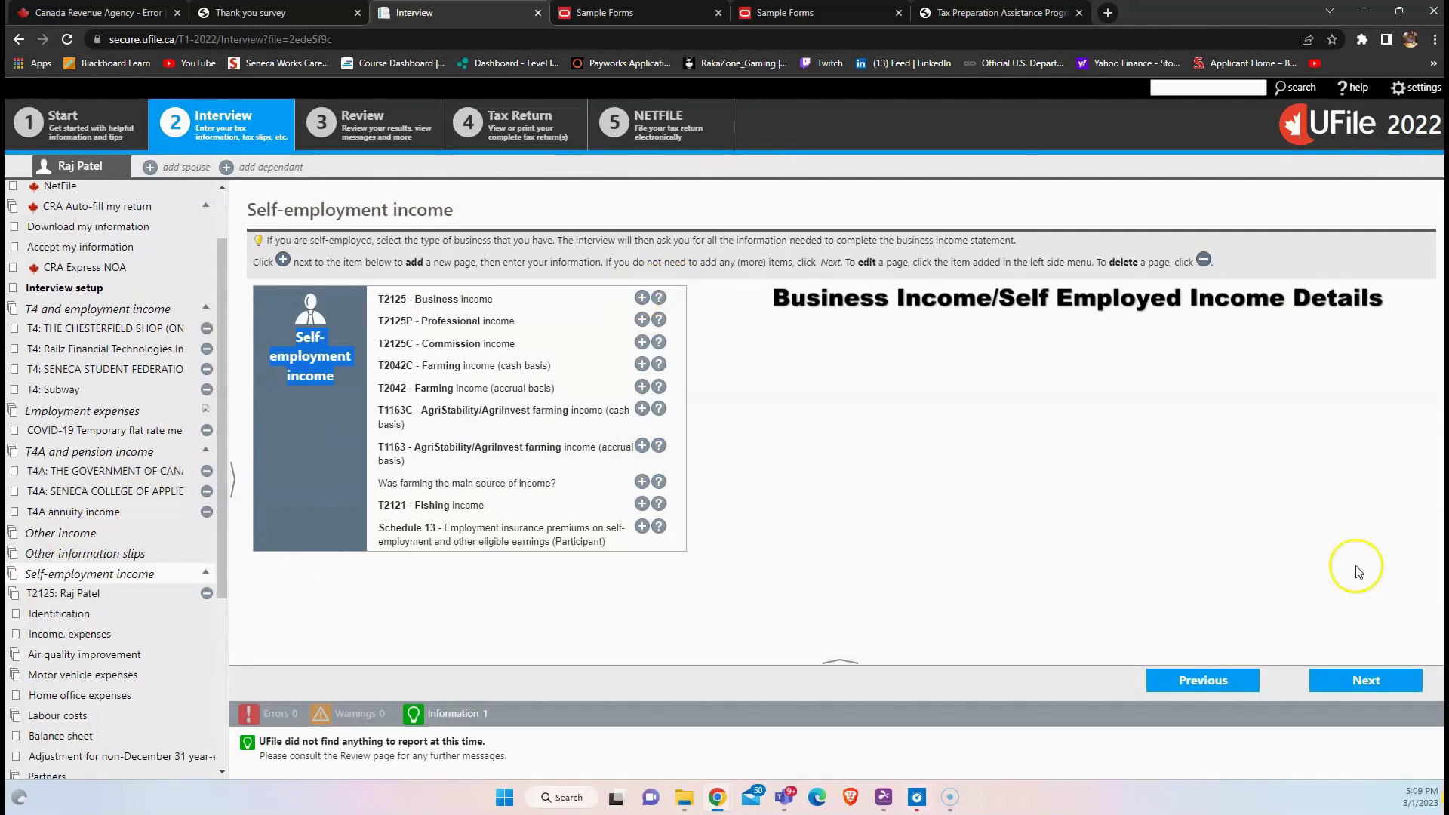
click(1361, 674)
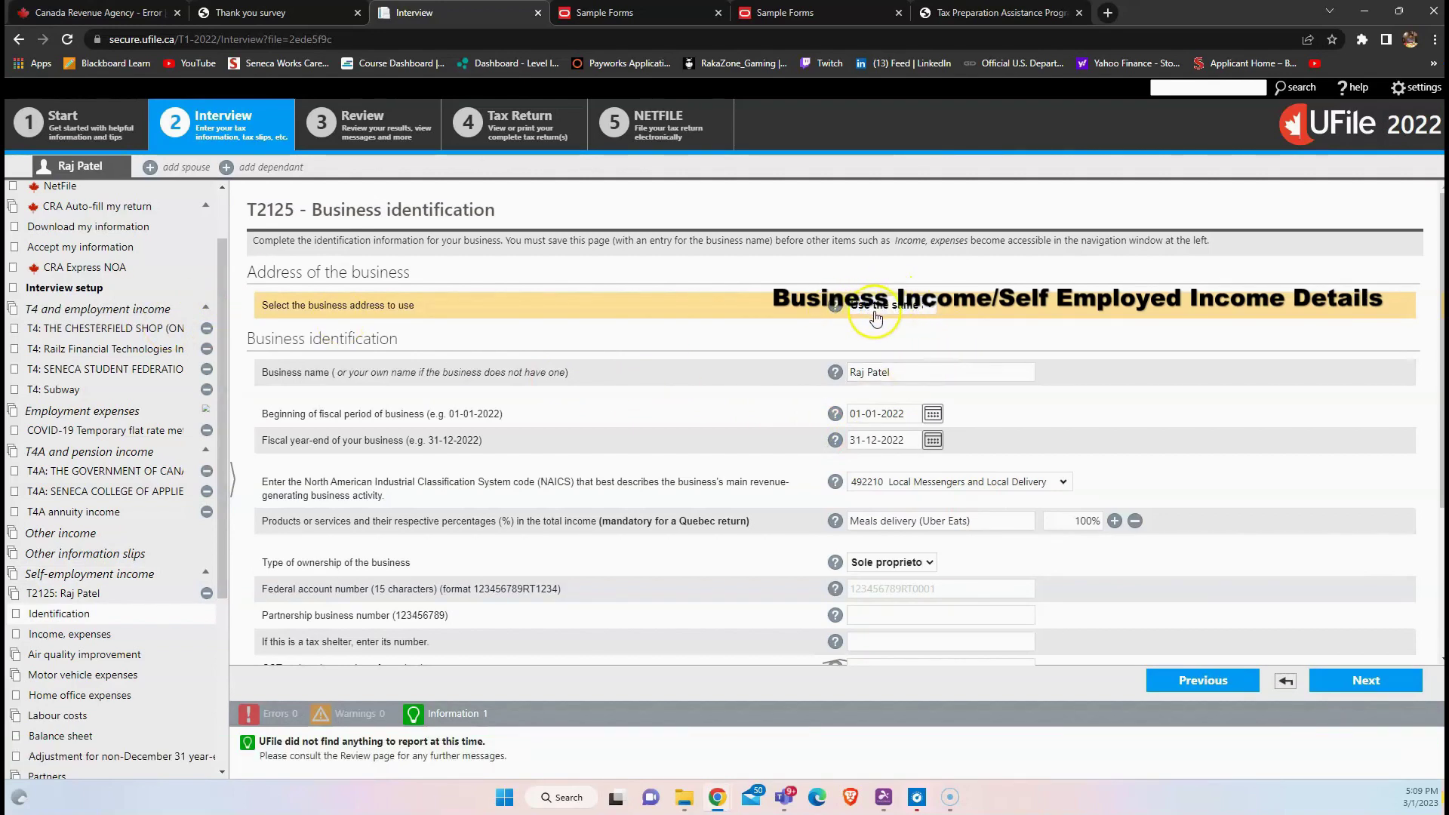
click(917, 316)
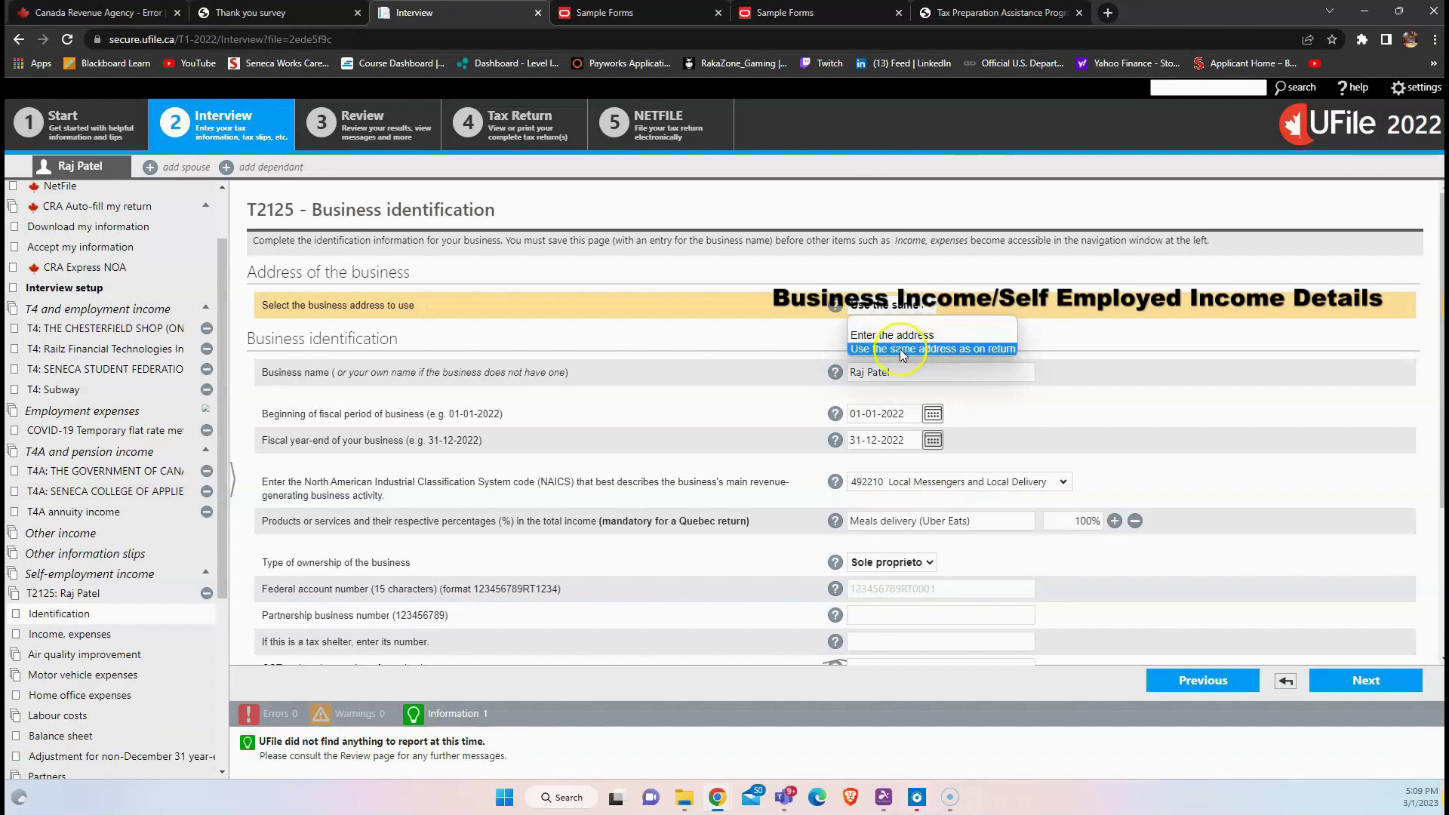
click(991, 355)
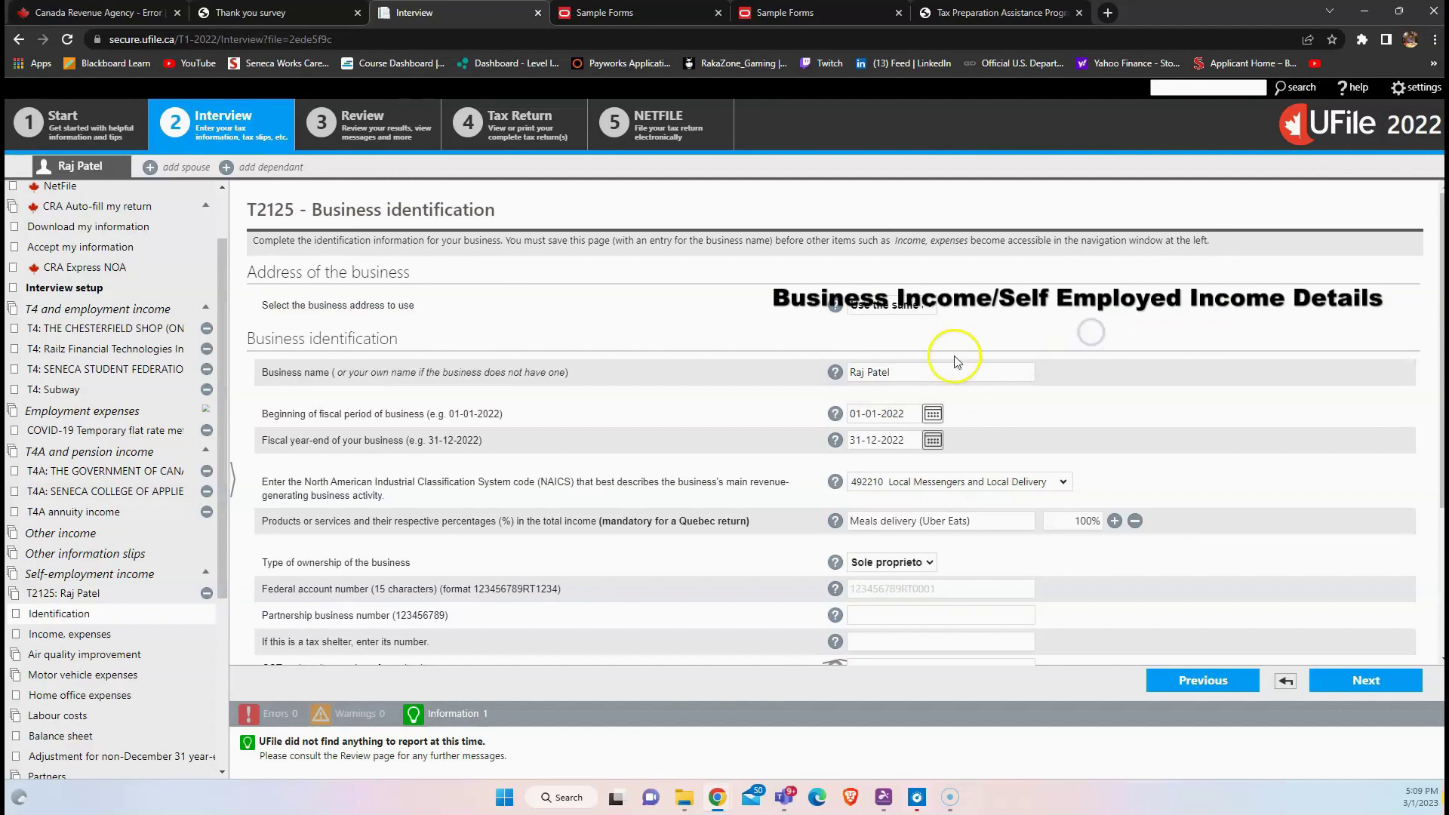
Examine the business name, the fiscal period dates and the list of NAICS codes in the business identification
drag(899, 373, 857, 374)
scroll(1087, 310, down, 2)
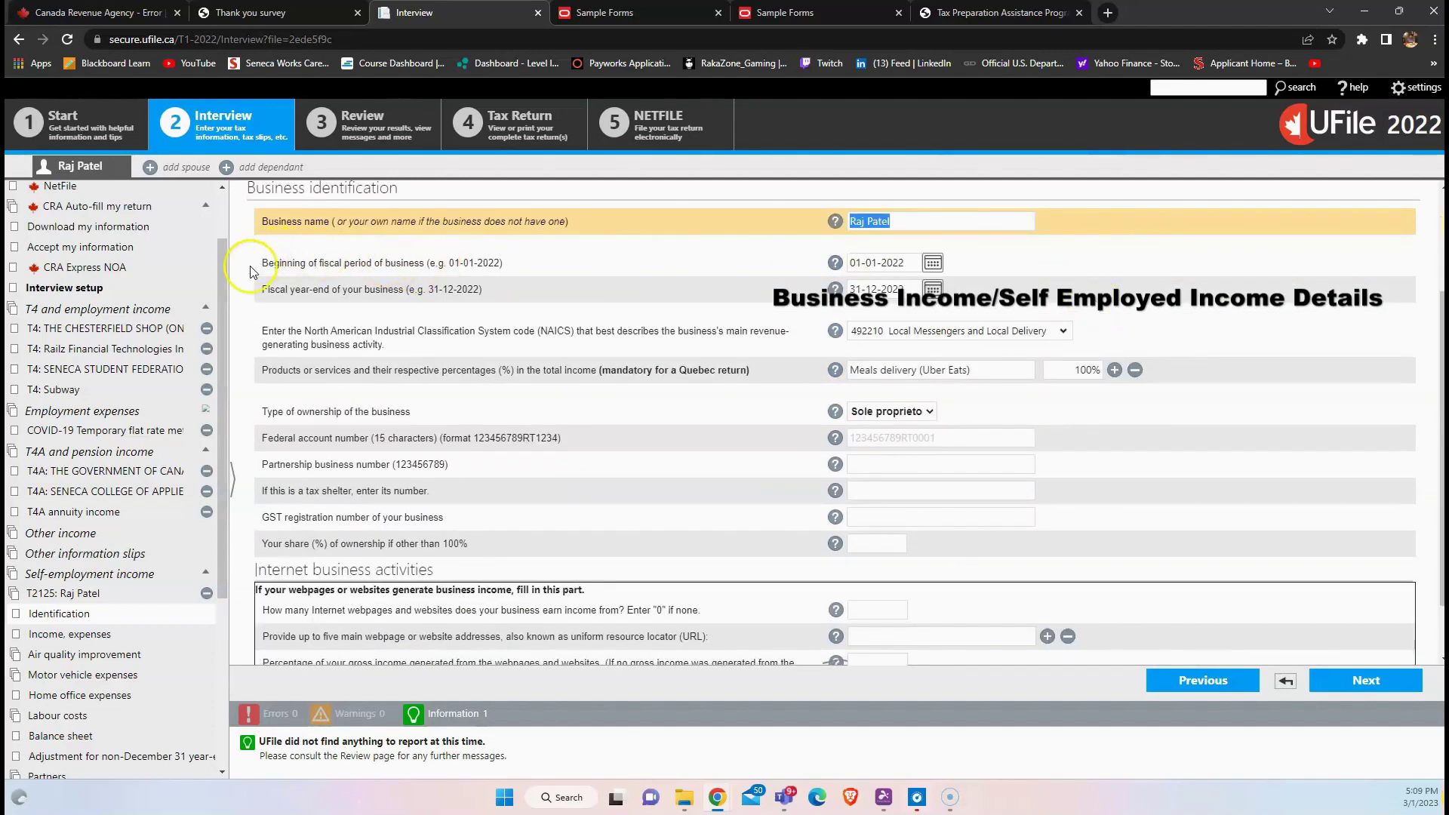
drag(255, 286, 489, 284)
click(717, 264)
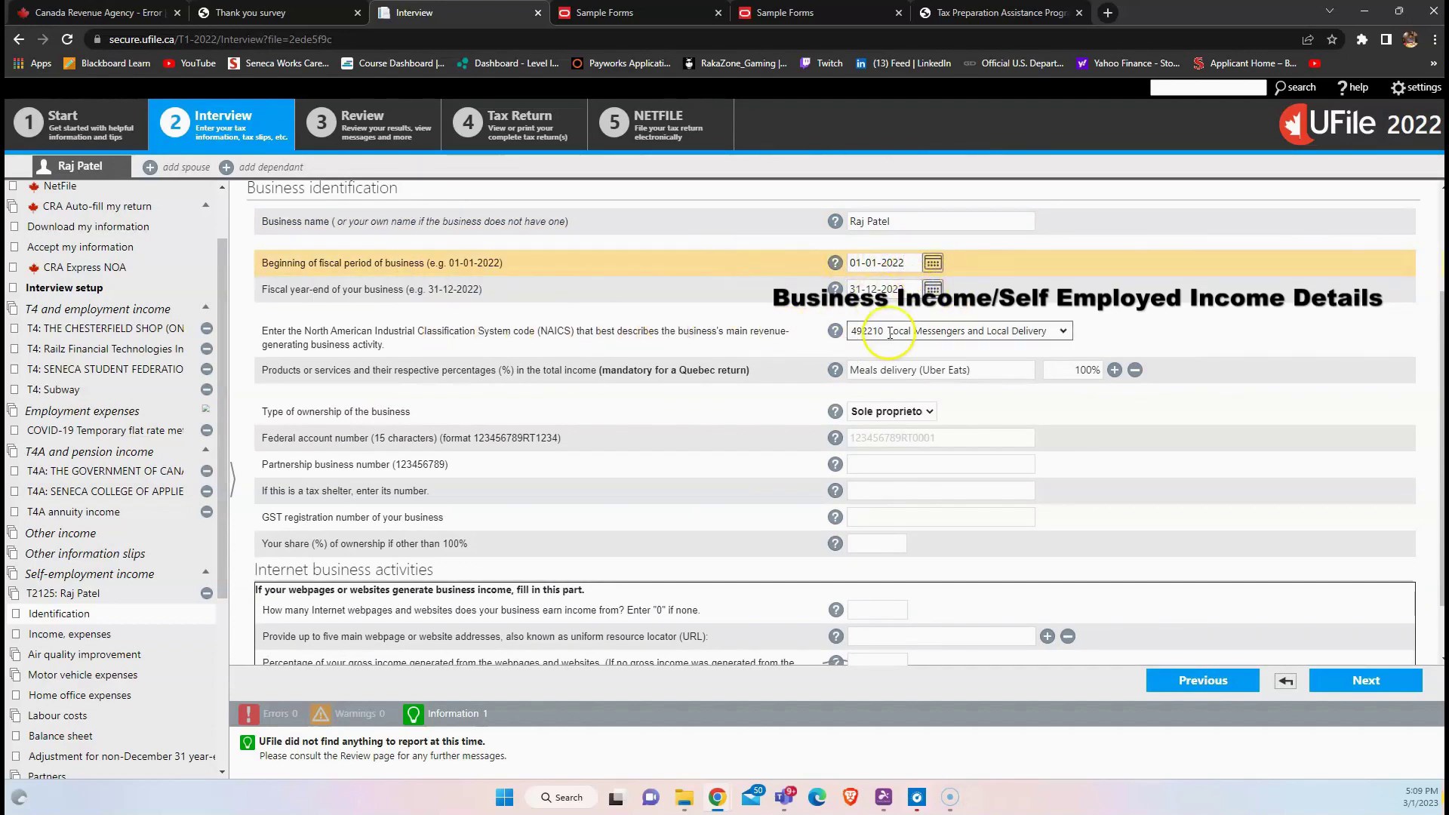
click(1071, 336)
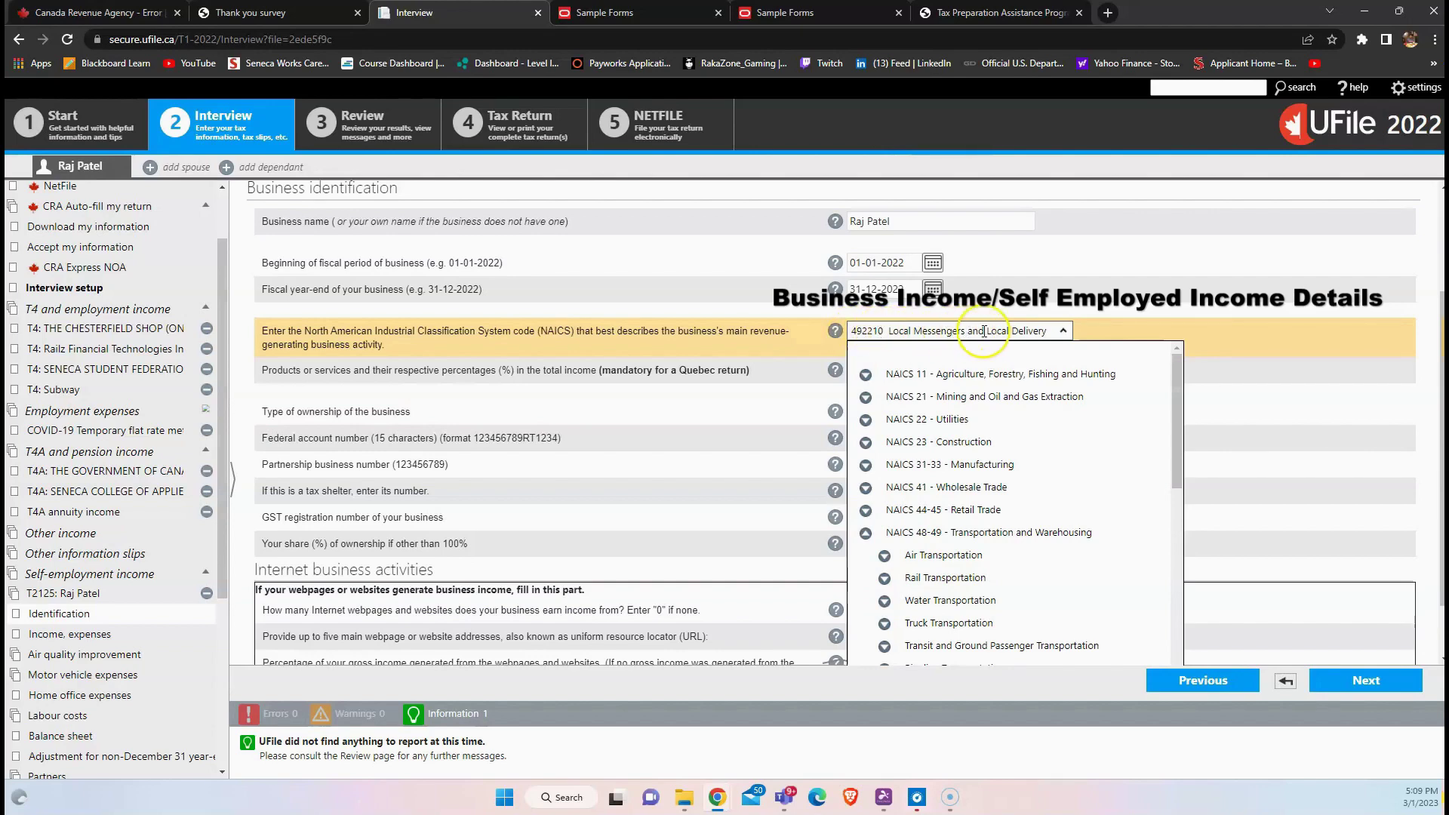
click(1062, 334)
scroll(970, 317, down, 1)
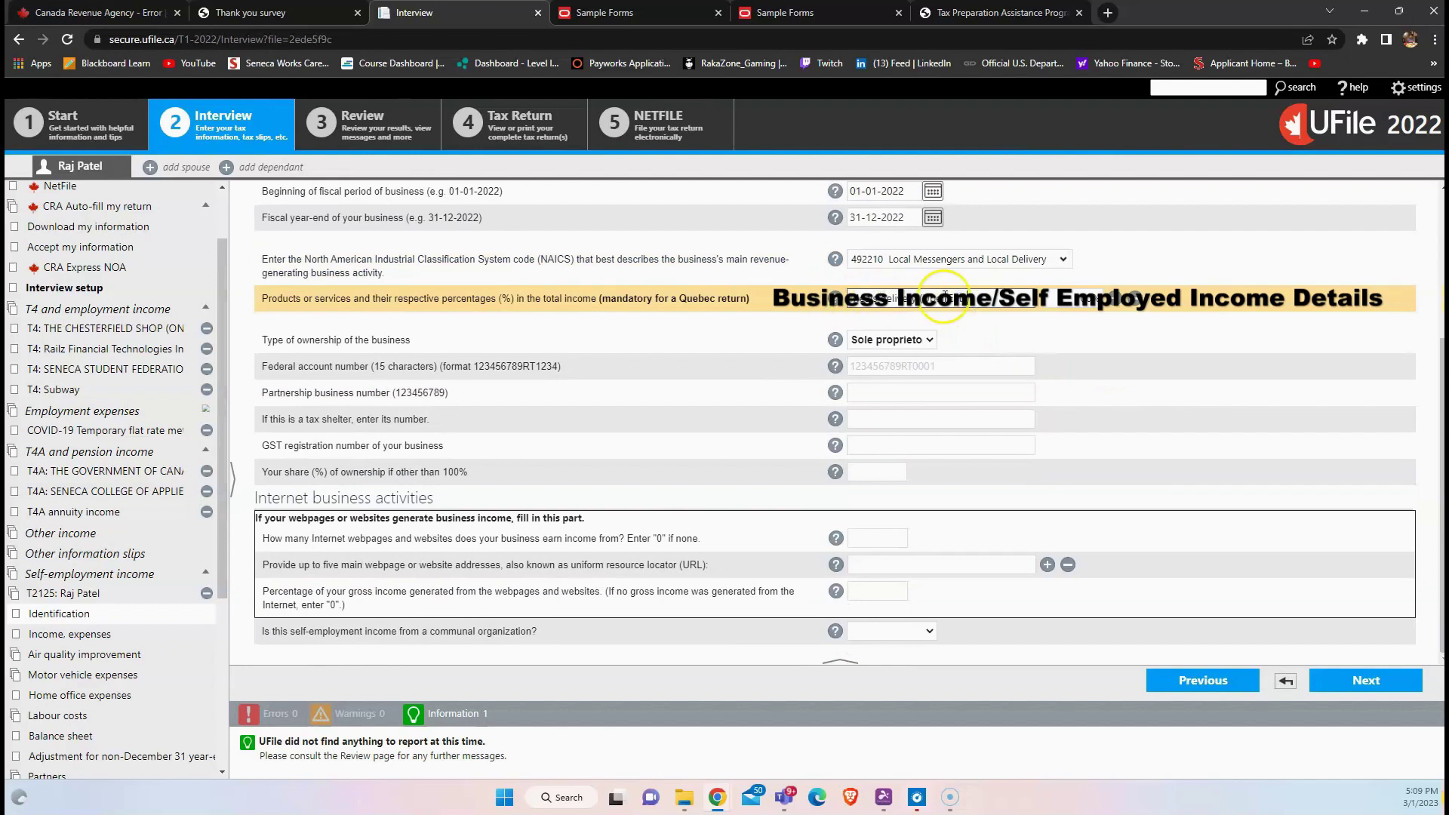
Check the products or services description and its percentage in the business identification
drag(974, 297, 823, 289)
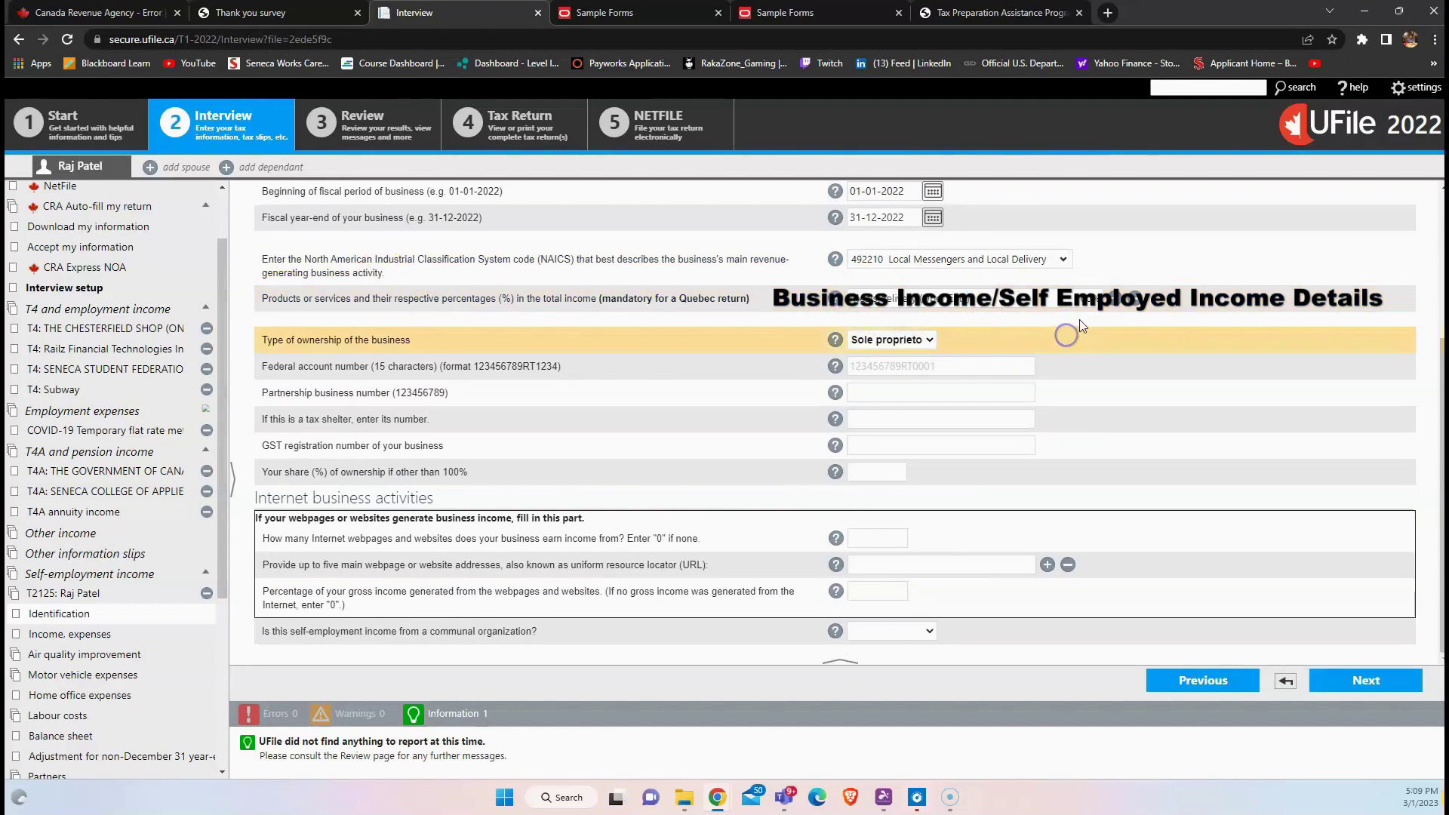
click(940, 300)
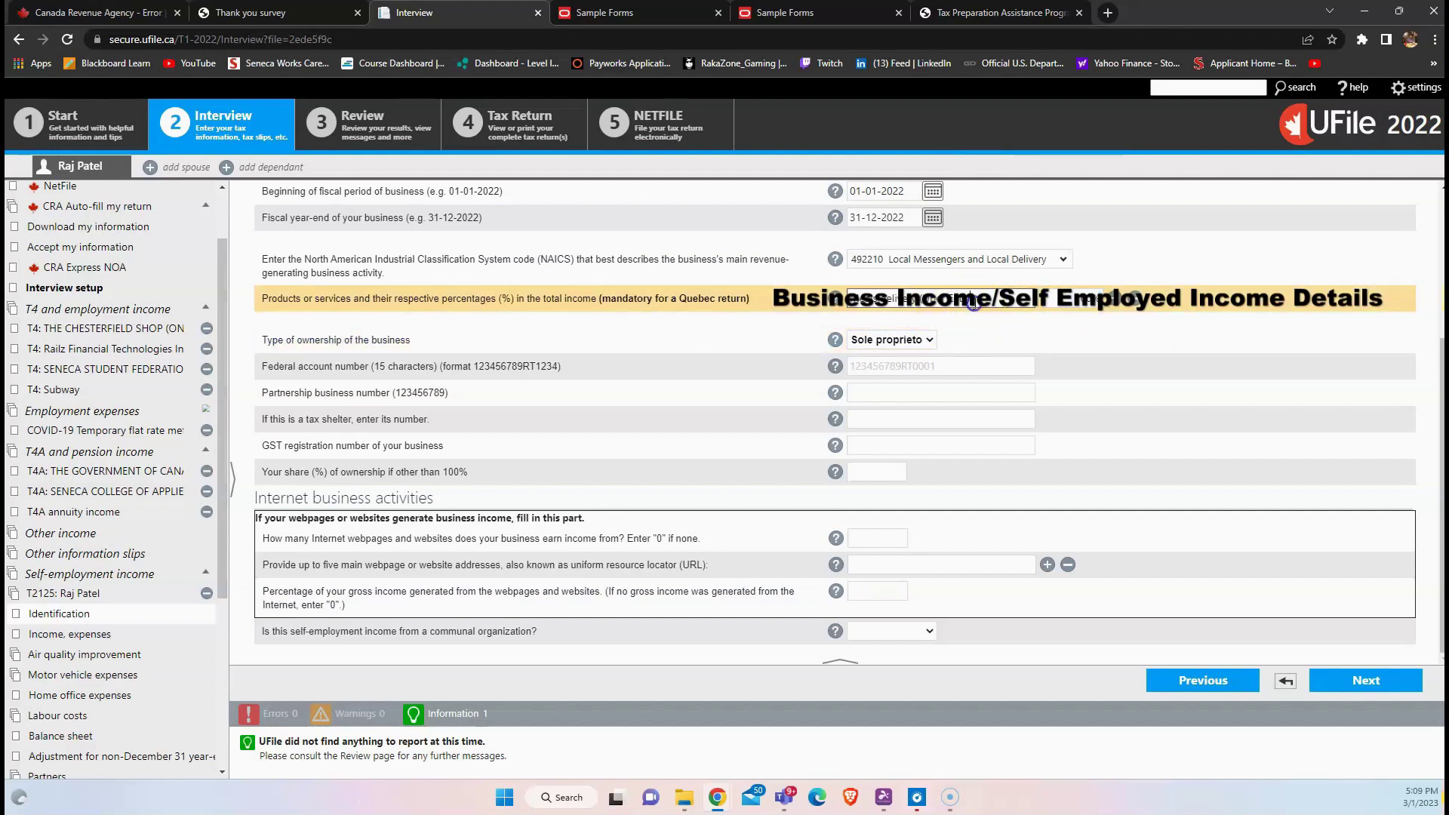
drag(973, 303, 868, 301)
click(973, 293)
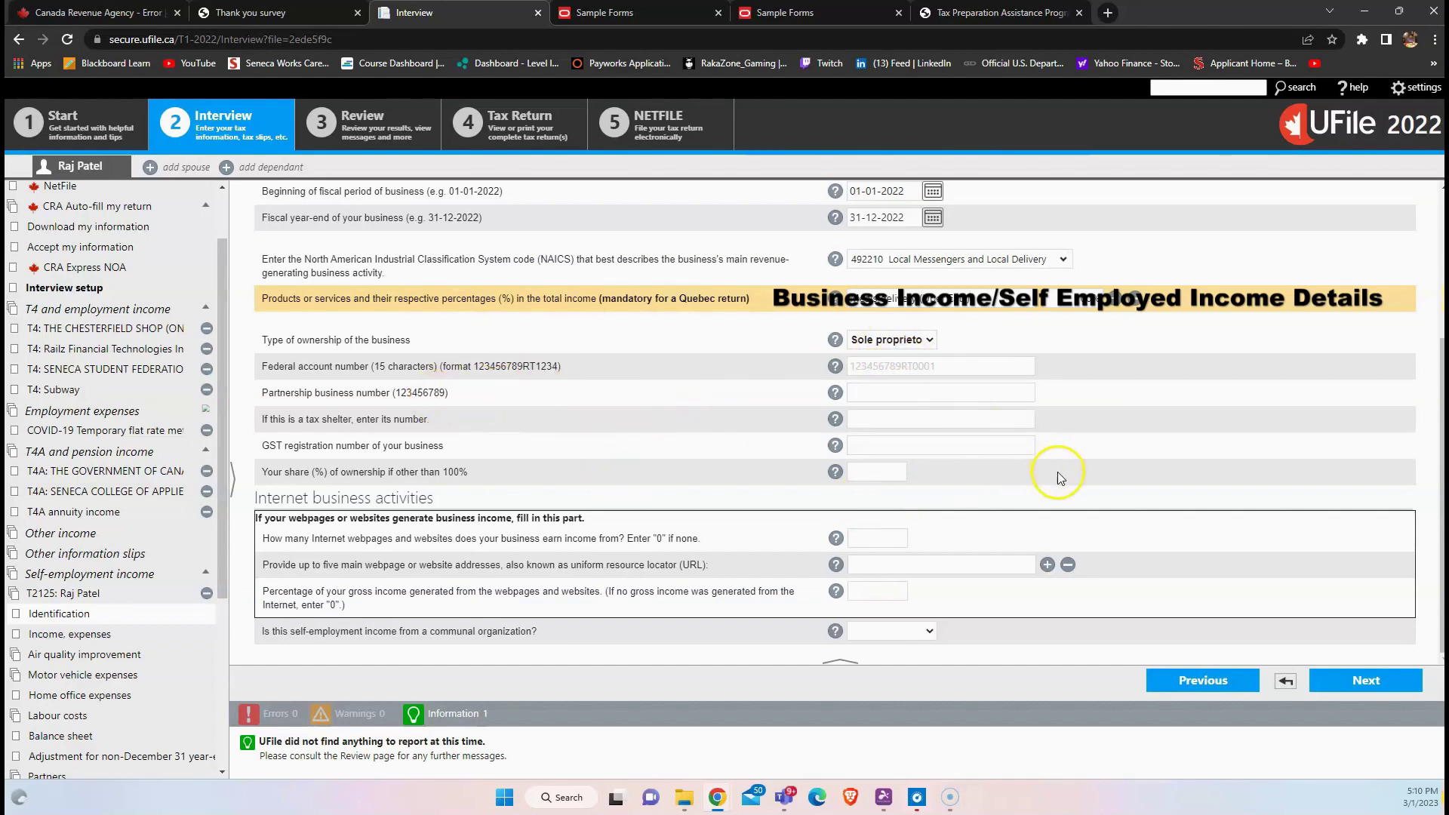
Continue to the T2125 business income and expenses page and examine the business income fields tied to T4 and T4A boxes
click(1362, 684)
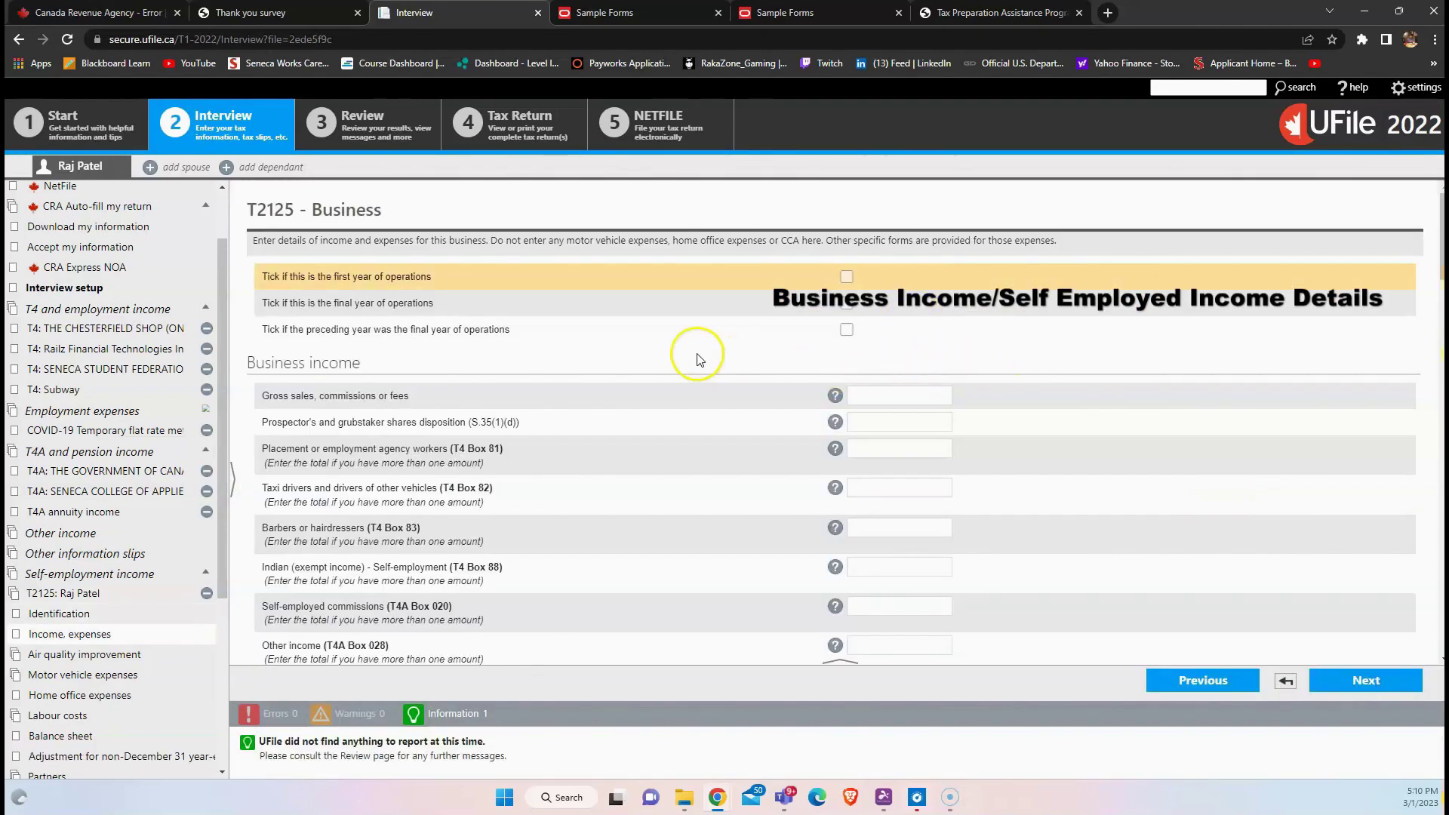
click(870, 387)
click(933, 428)
scroll(1140, 364, down, 3)
scroll(1140, 363, up, 3)
scroll(965, 382, down, 2)
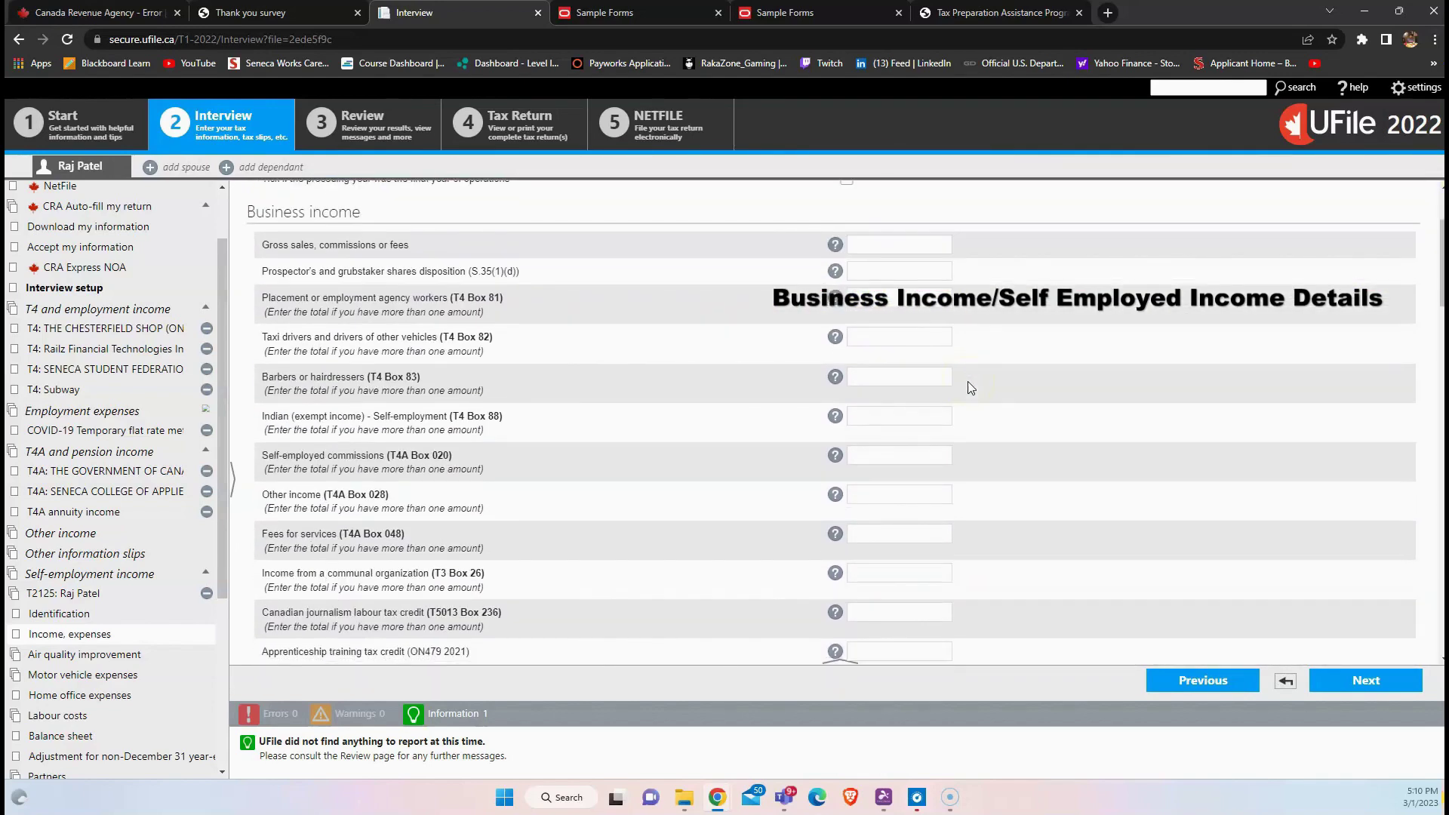
scroll(969, 385, down, 1)
scroll(474, 430, down, 2)
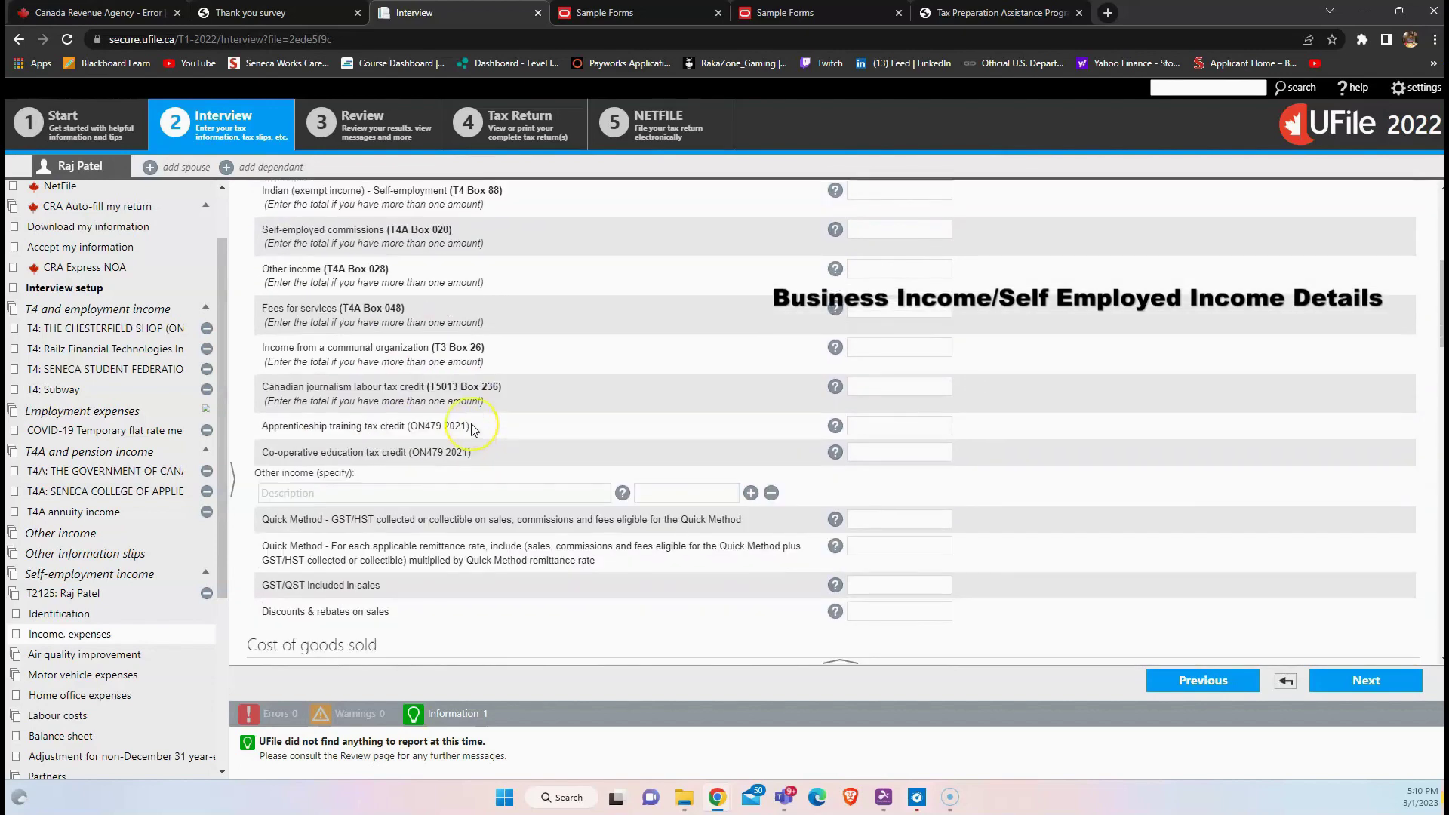
scroll(483, 411, up, 4)
scroll(514, 351, down, 2)
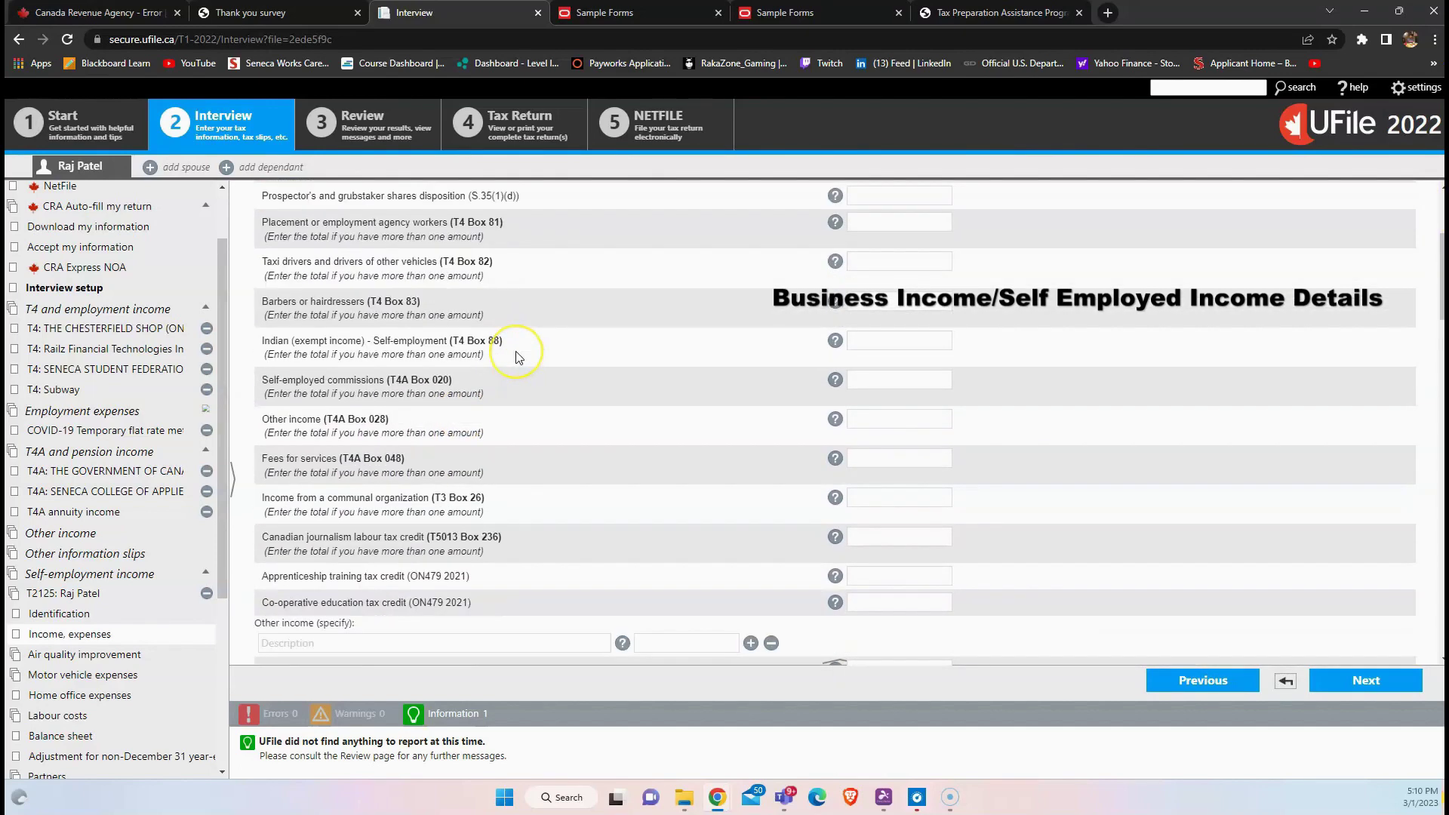
Review the remaining business income fields and the Cost of goods sold section
scroll(519, 356, down, 3)
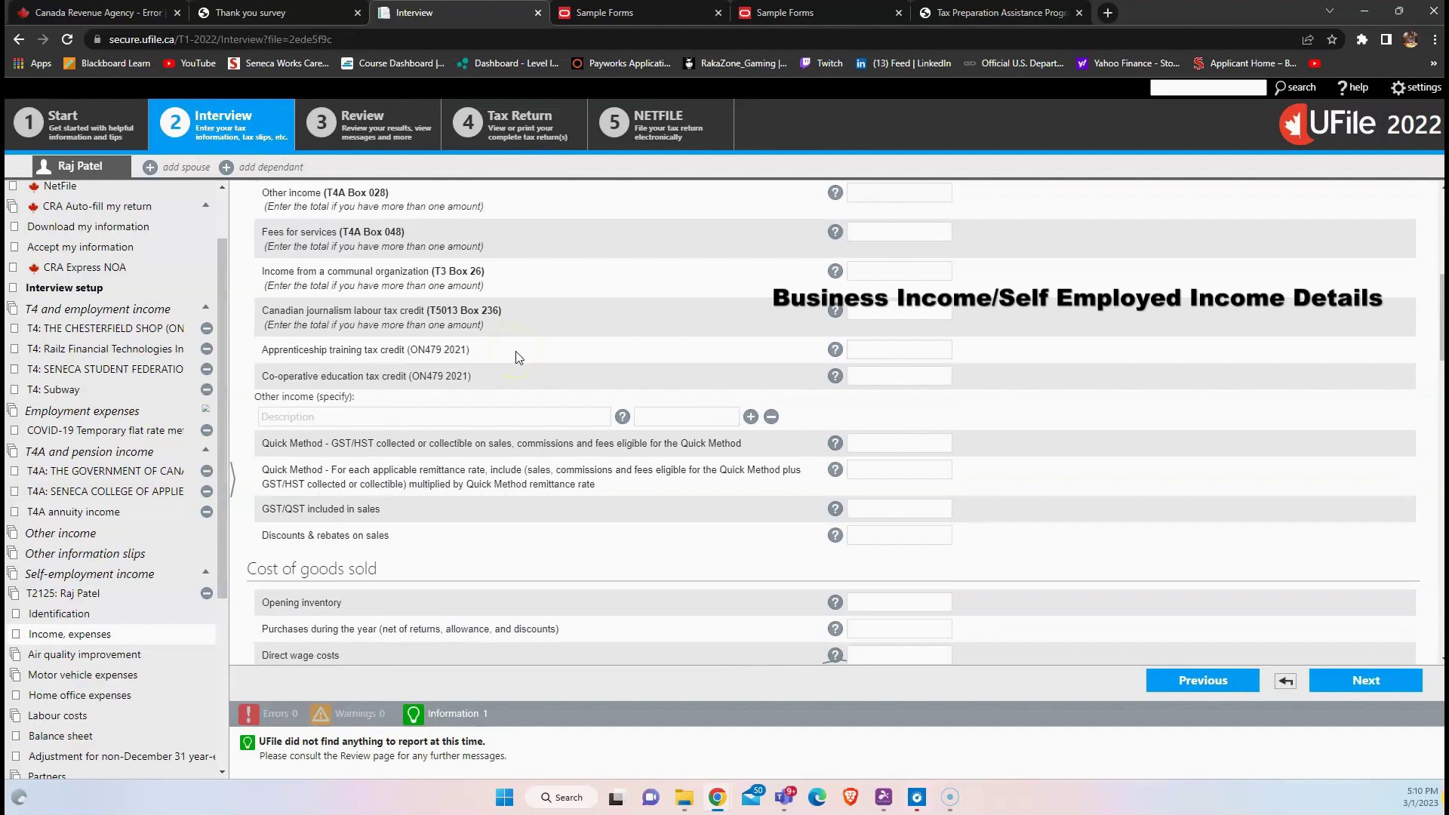
scroll(518, 356, down, 3)
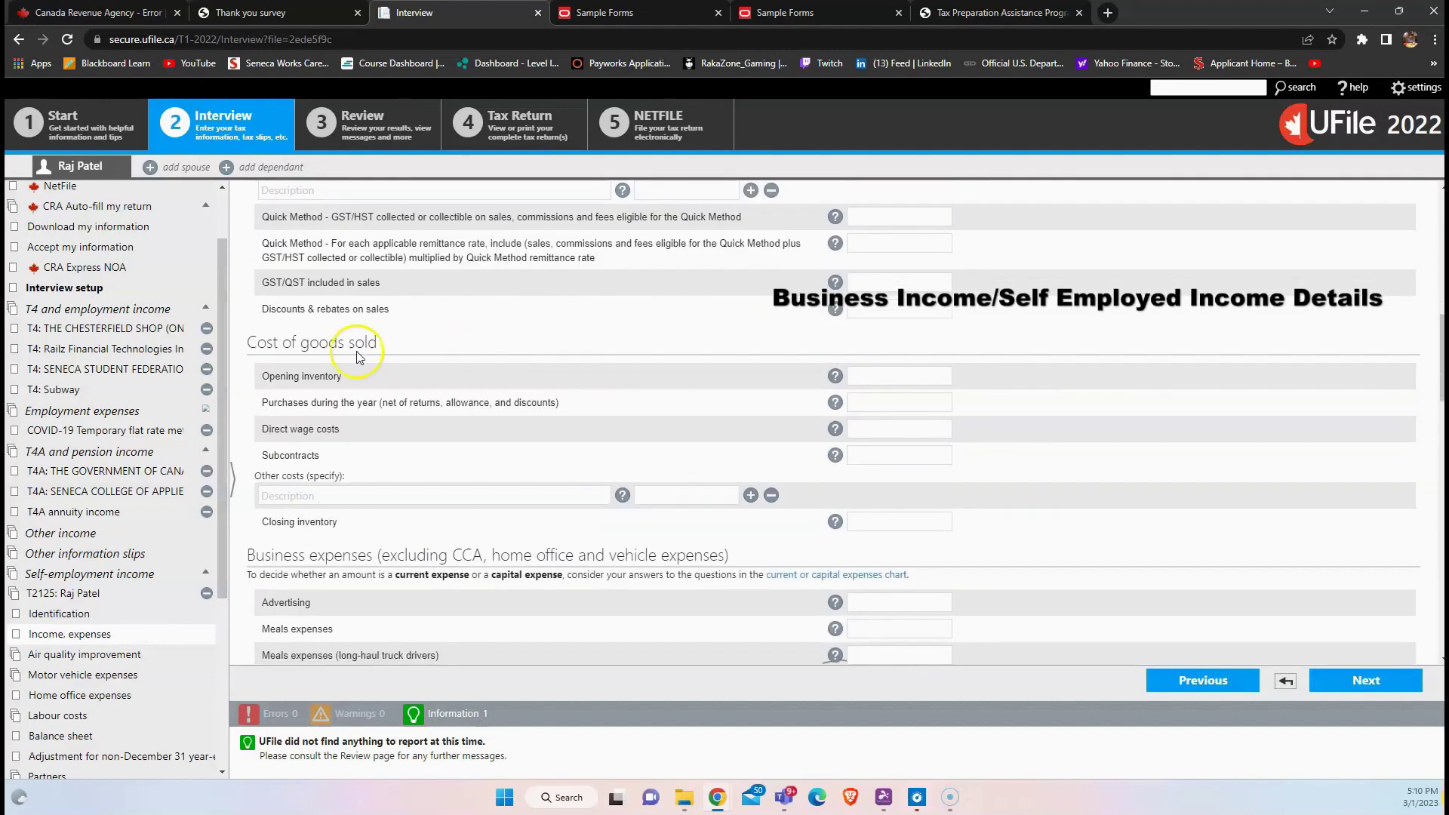
mouse_move(247, 341)
mouse_down()
mouse_move(411, 352)
mouse_move(242, 352)
mouse_up()
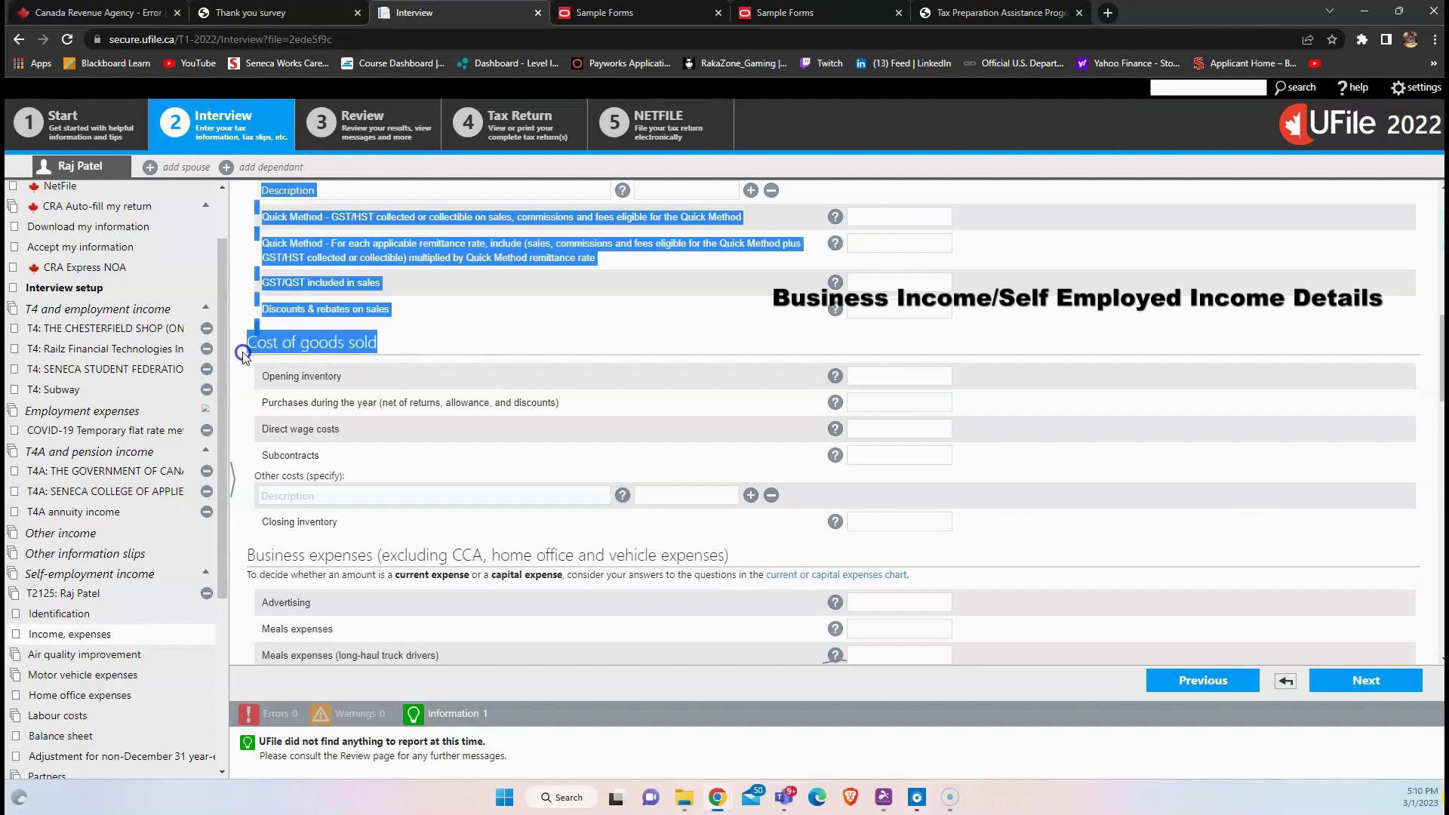
click(383, 350)
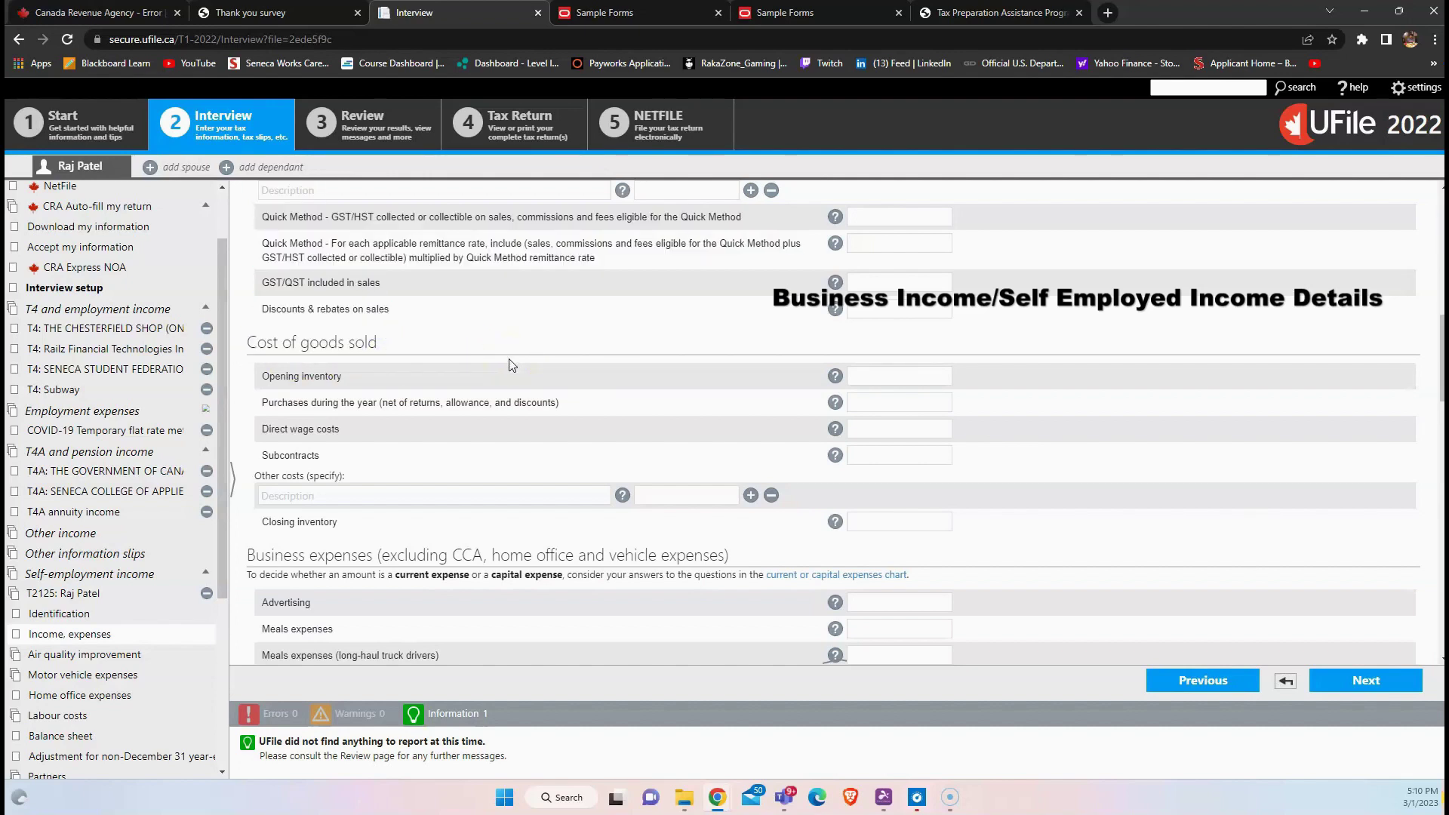
Examine the business expense categories, including meals, rent, and maintenance and repairs
scroll(511, 365, down, 1)
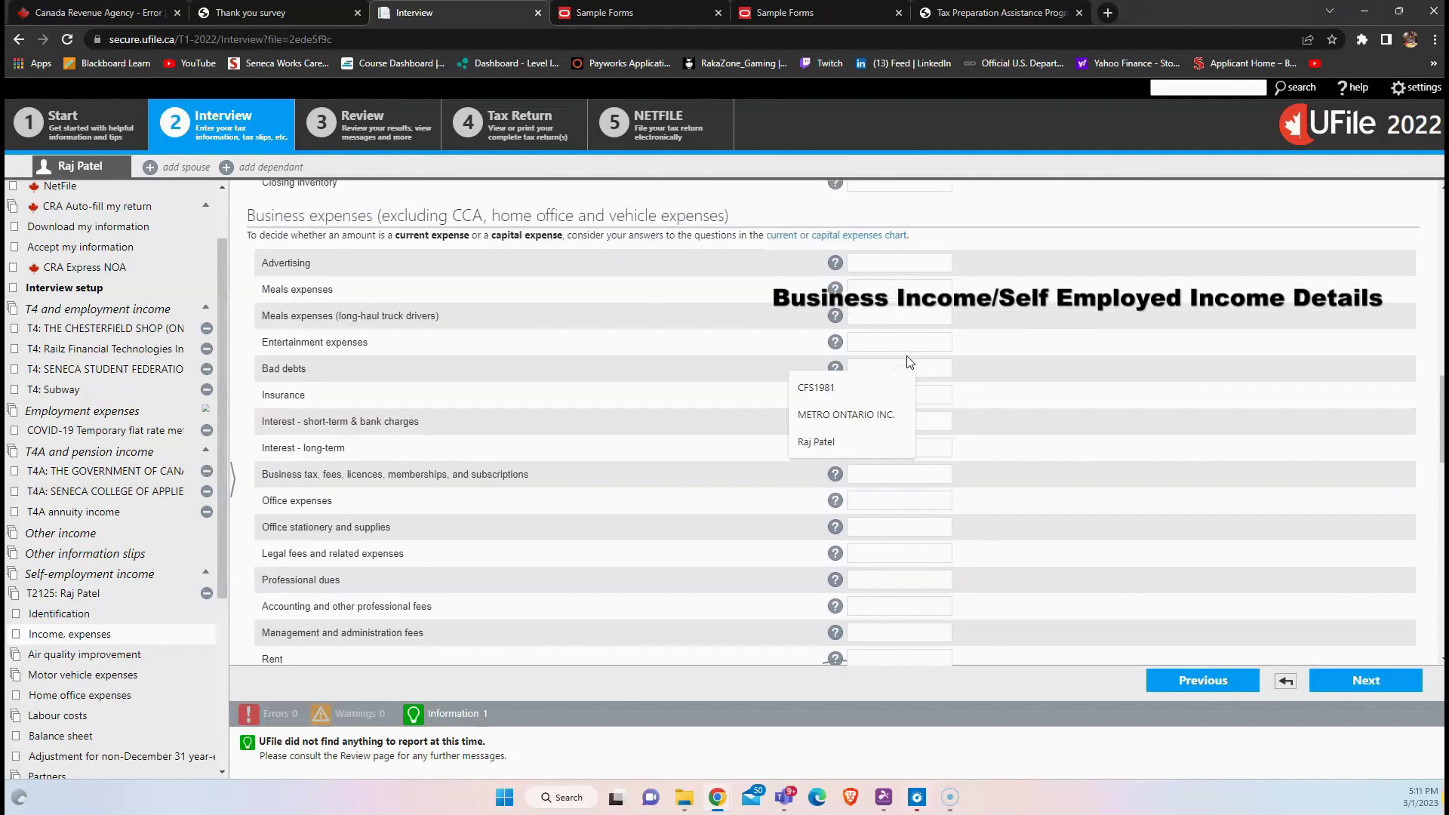
scroll(909, 362, up, 3)
scroll(908, 362, down, 4)
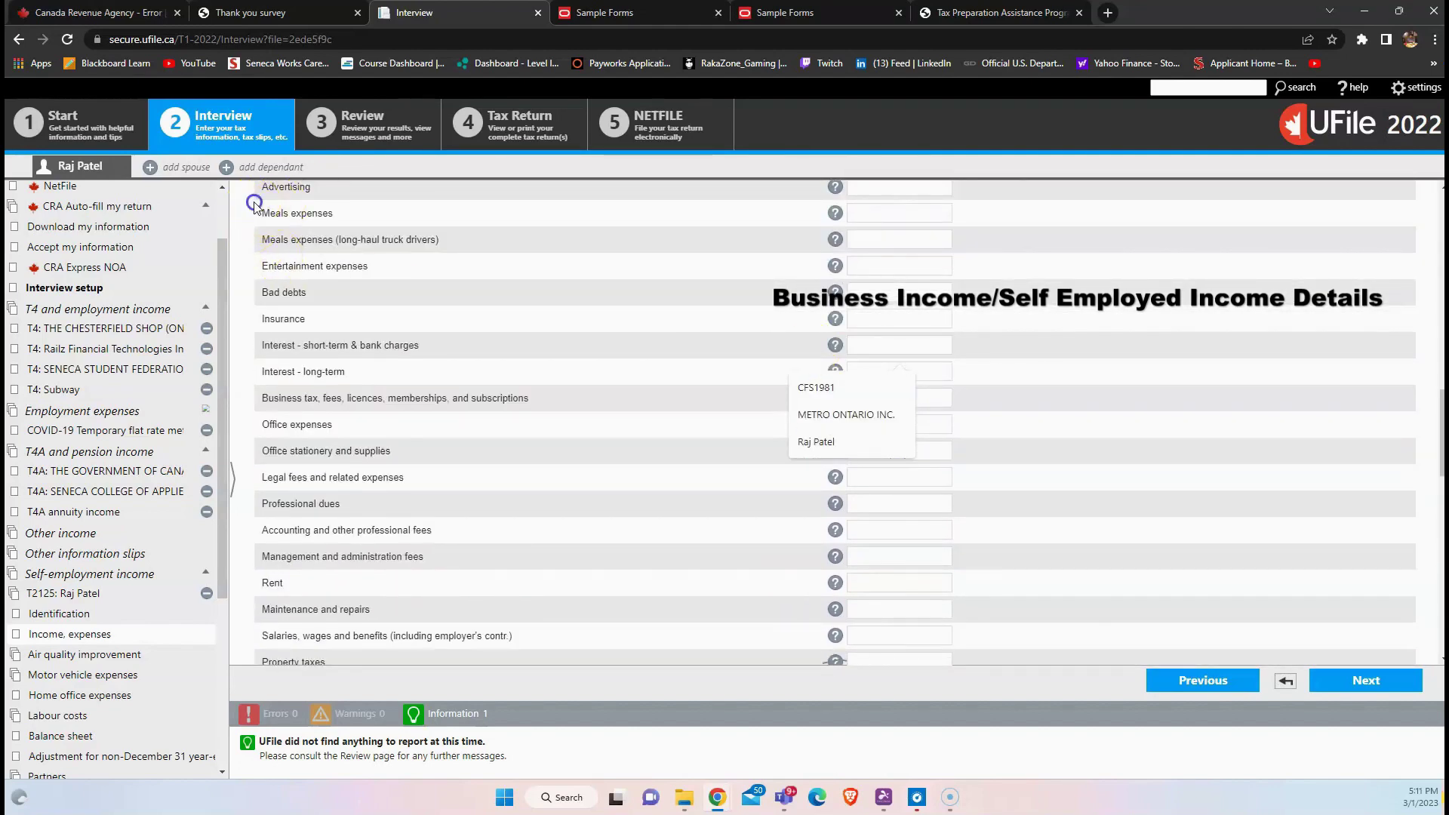
mouse_move(255, 202)
mouse_down()
mouse_move(309, 214)
mouse_move(280, 207)
mouse_up()
click(865, 214)
click(297, 216)
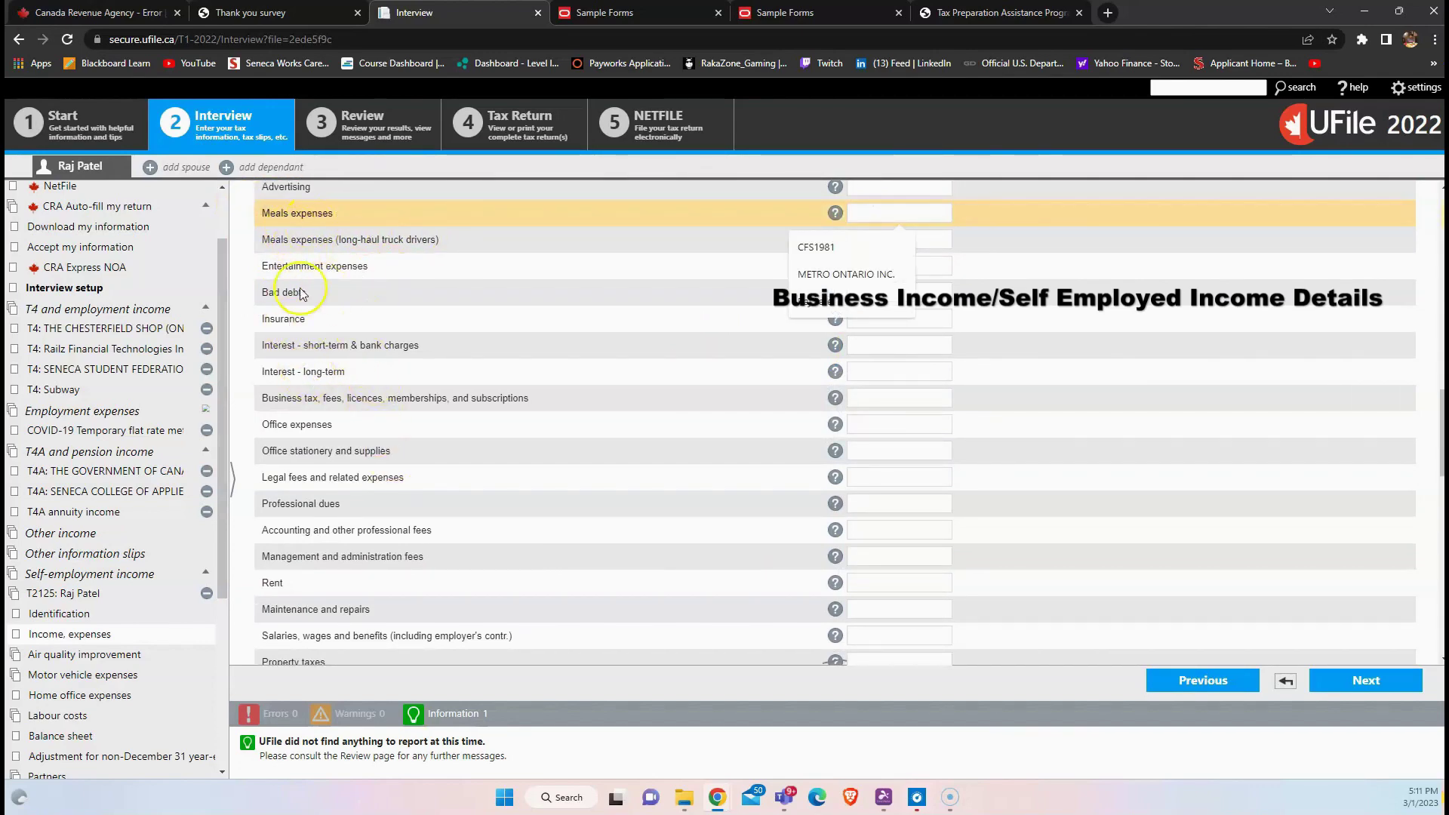
scroll(379, 382, down, 2)
click(260, 436)
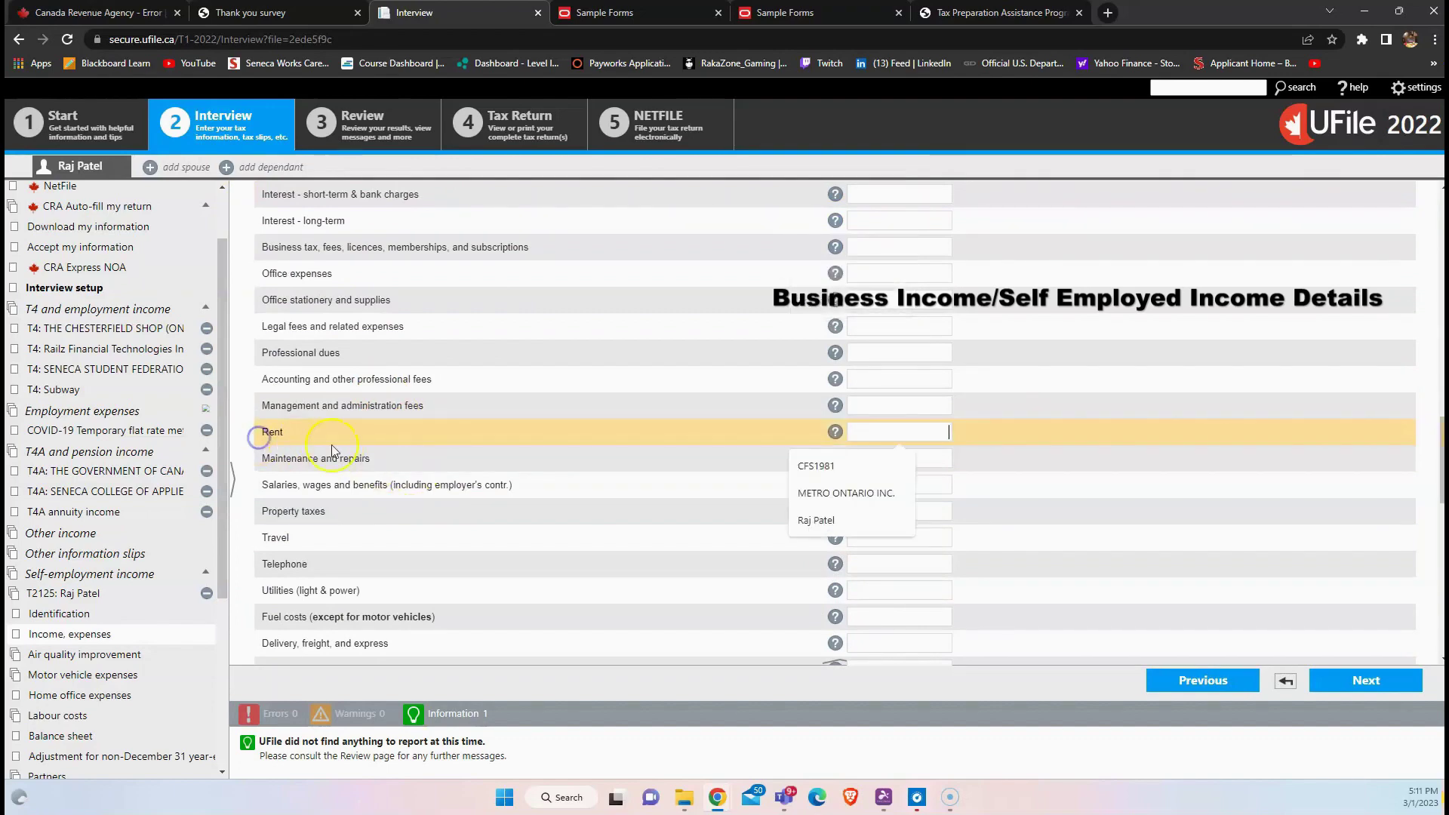
drag(371, 460, 275, 463)
click(275, 463)
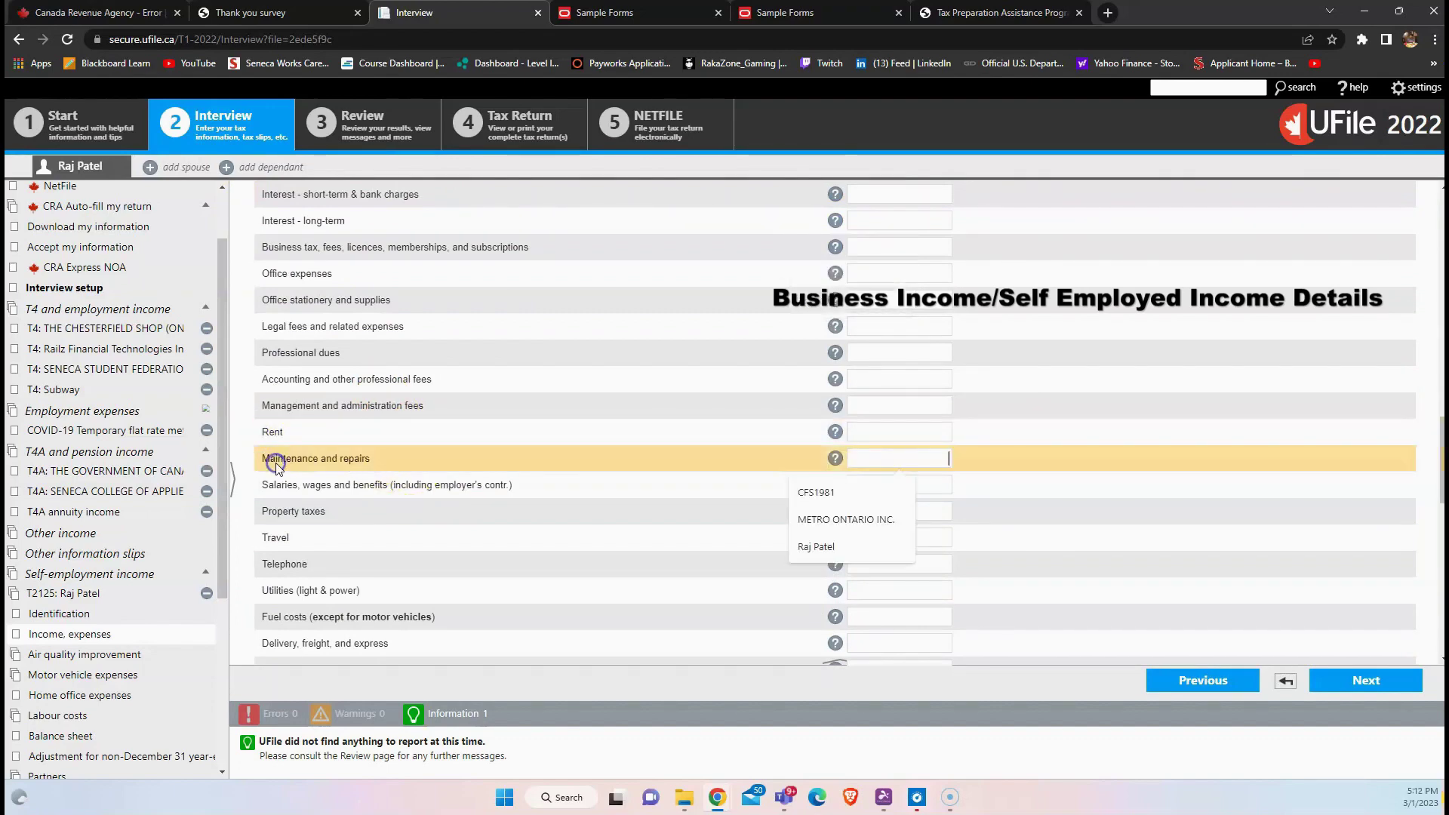
scroll(416, 437, down, 2)
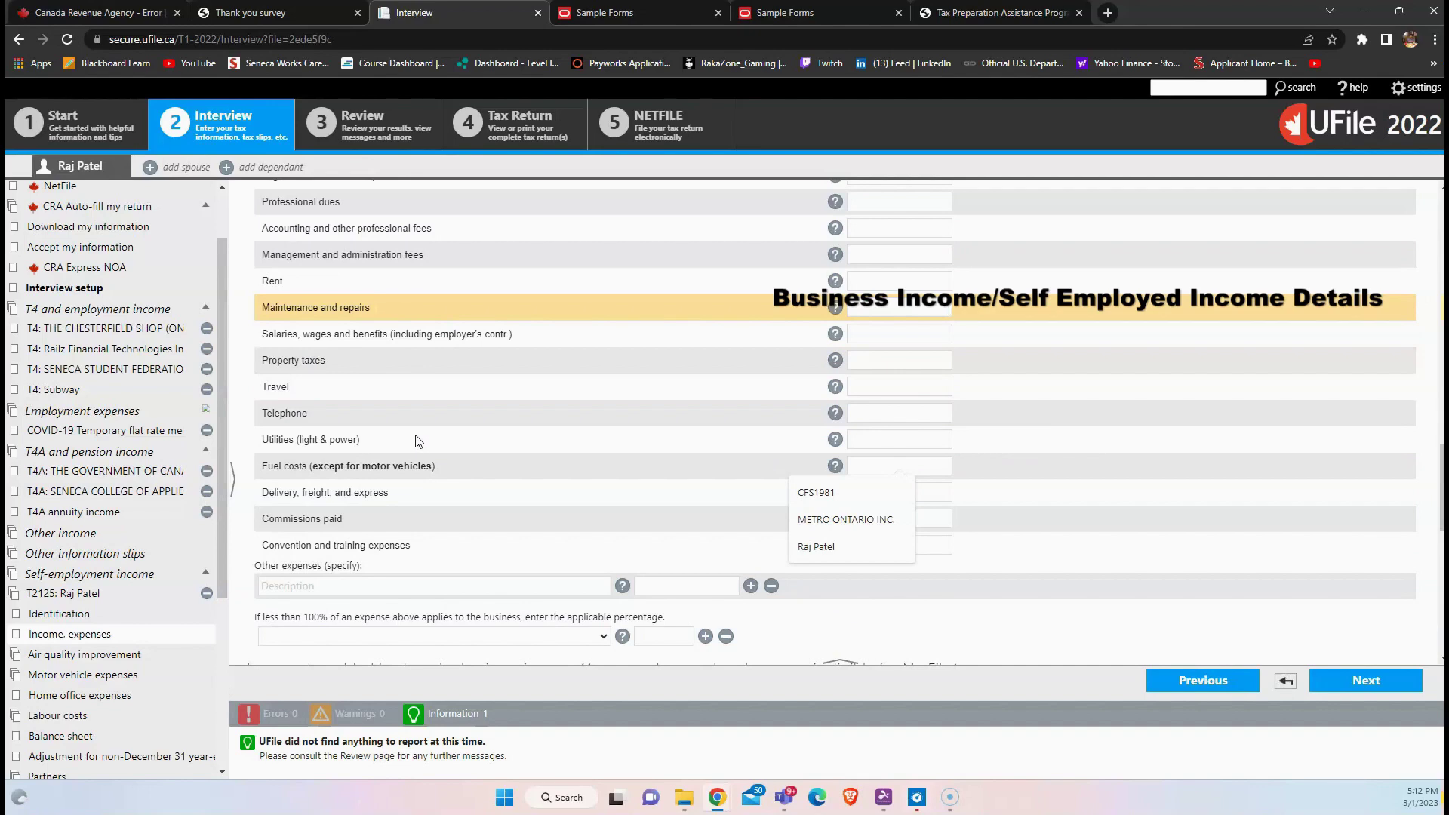
Review the sections for items added back to business income, partner income, partnership deductions and income allocation to multiple jurisdictions
scroll(415, 440, down, 5)
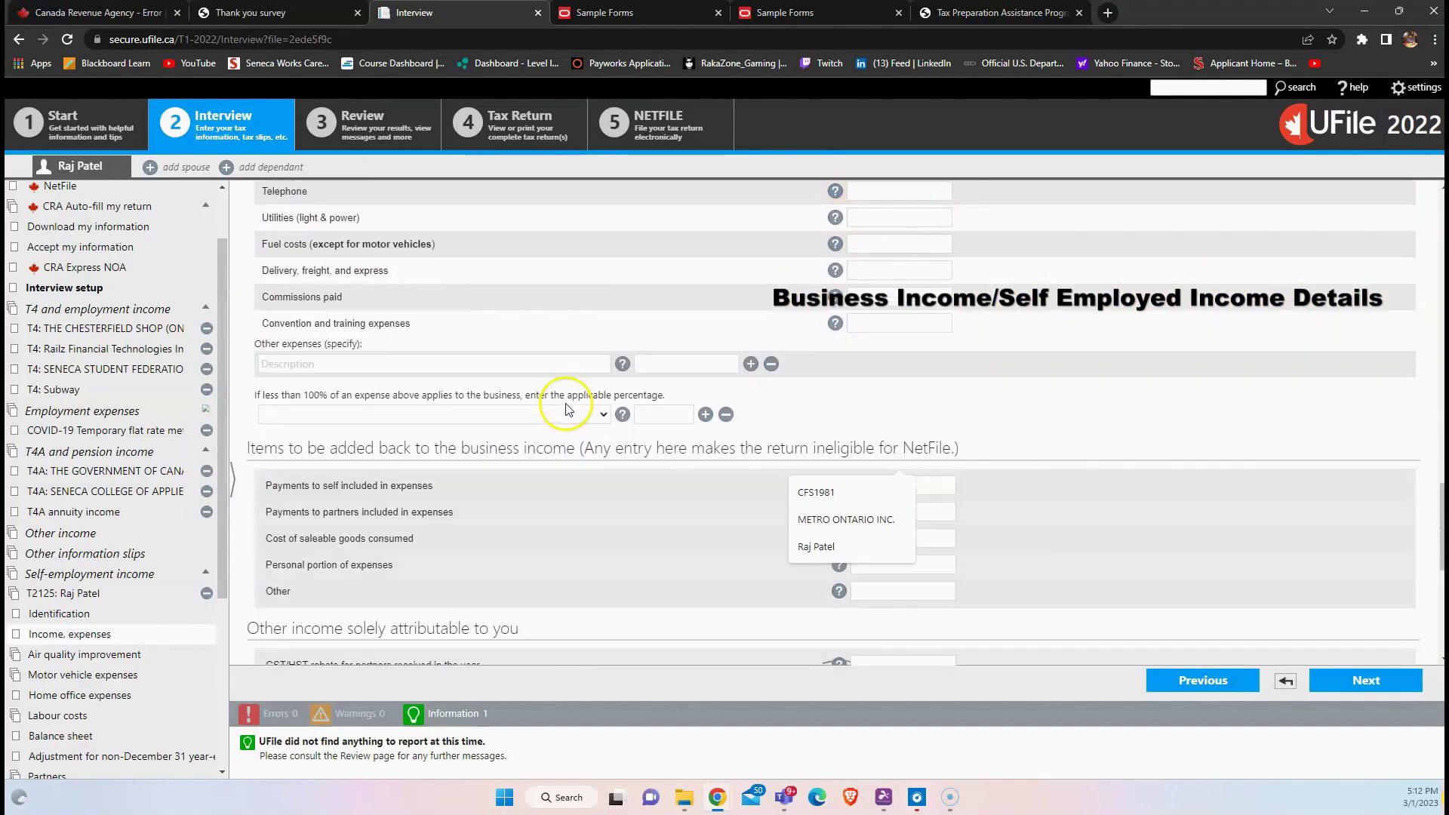
scroll(755, 395, down, 1)
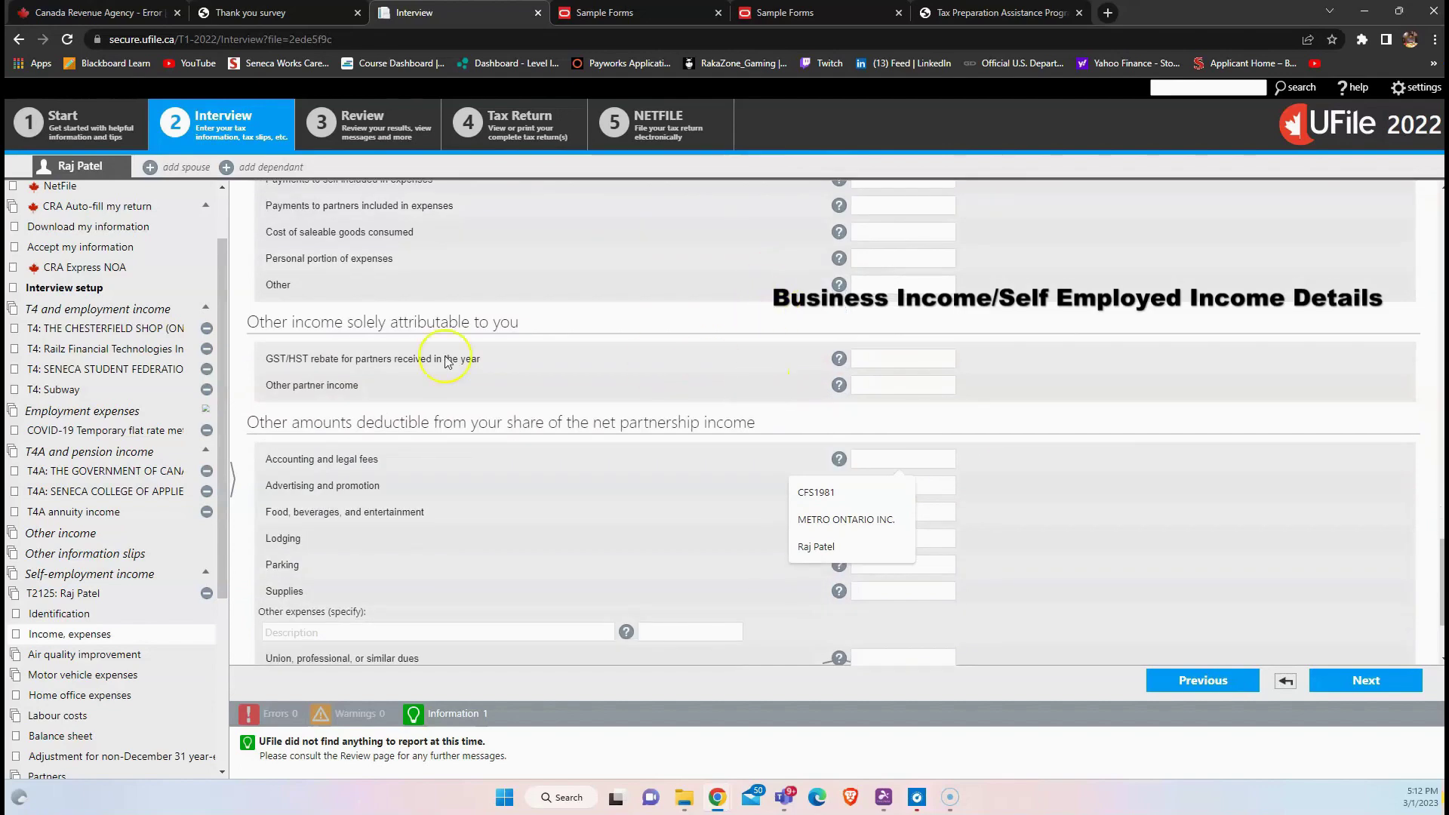
scroll(513, 354, down, 2)
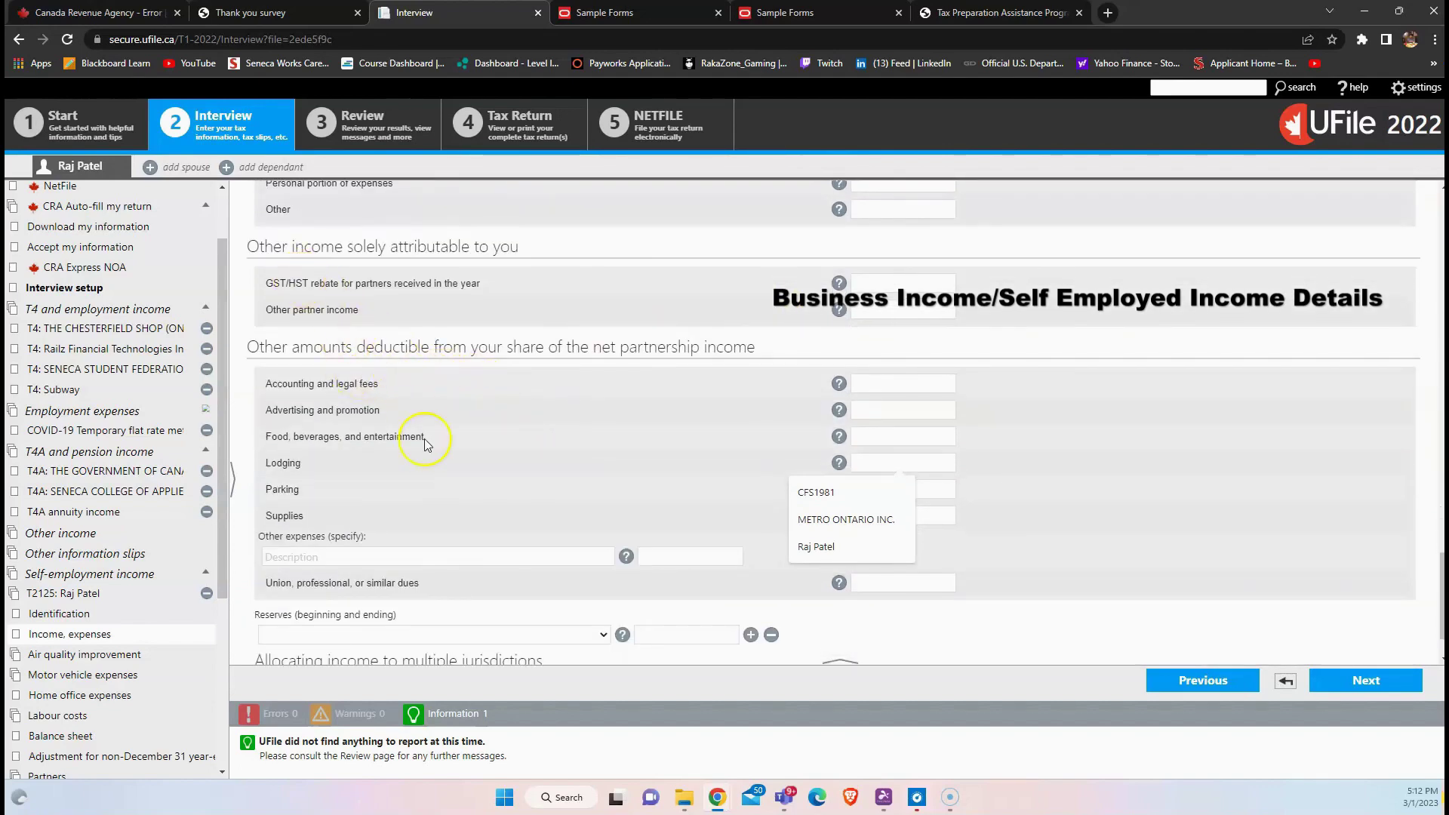
scroll(425, 443, down, 1)
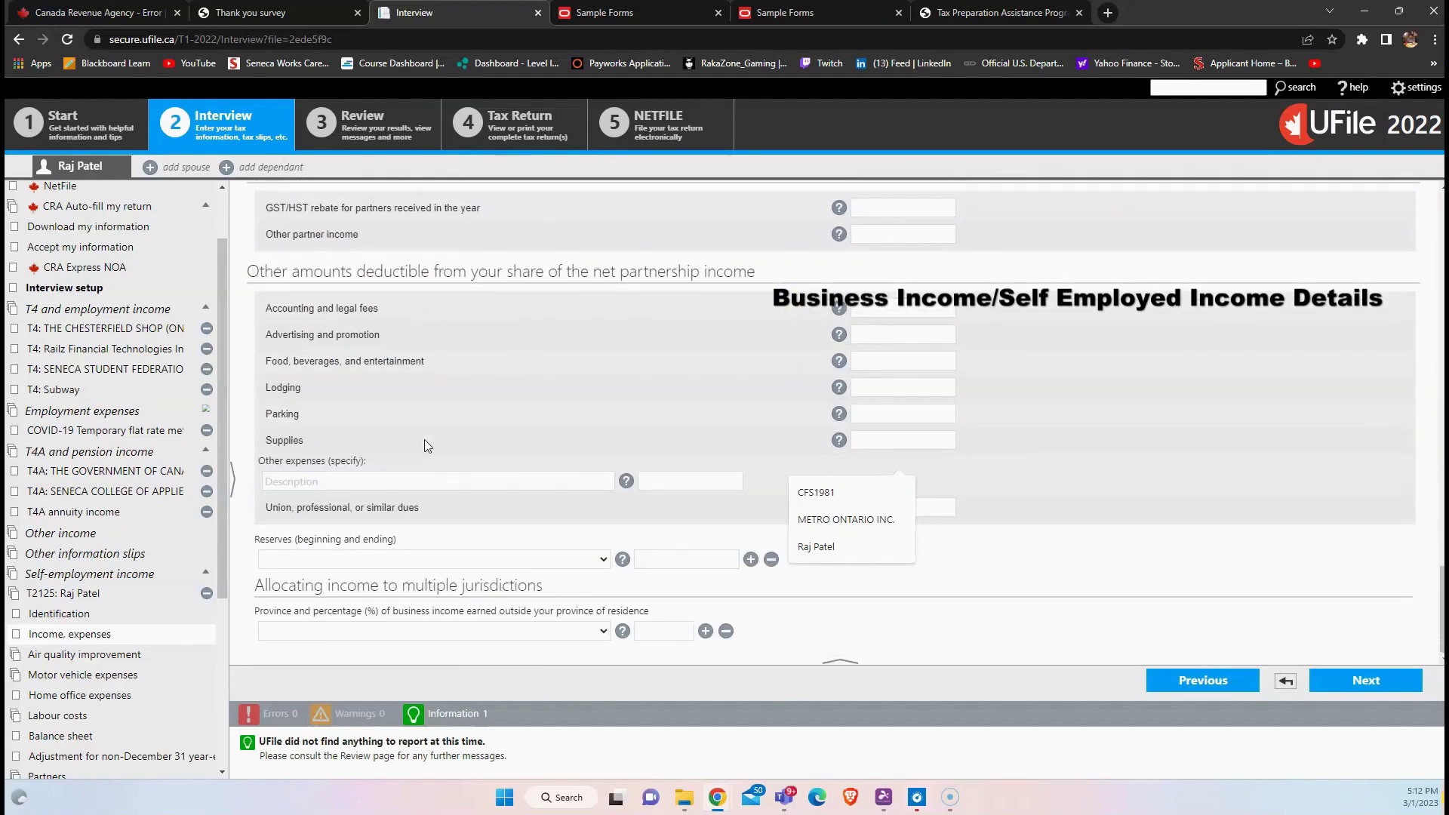
scroll(543, 377, up, 2)
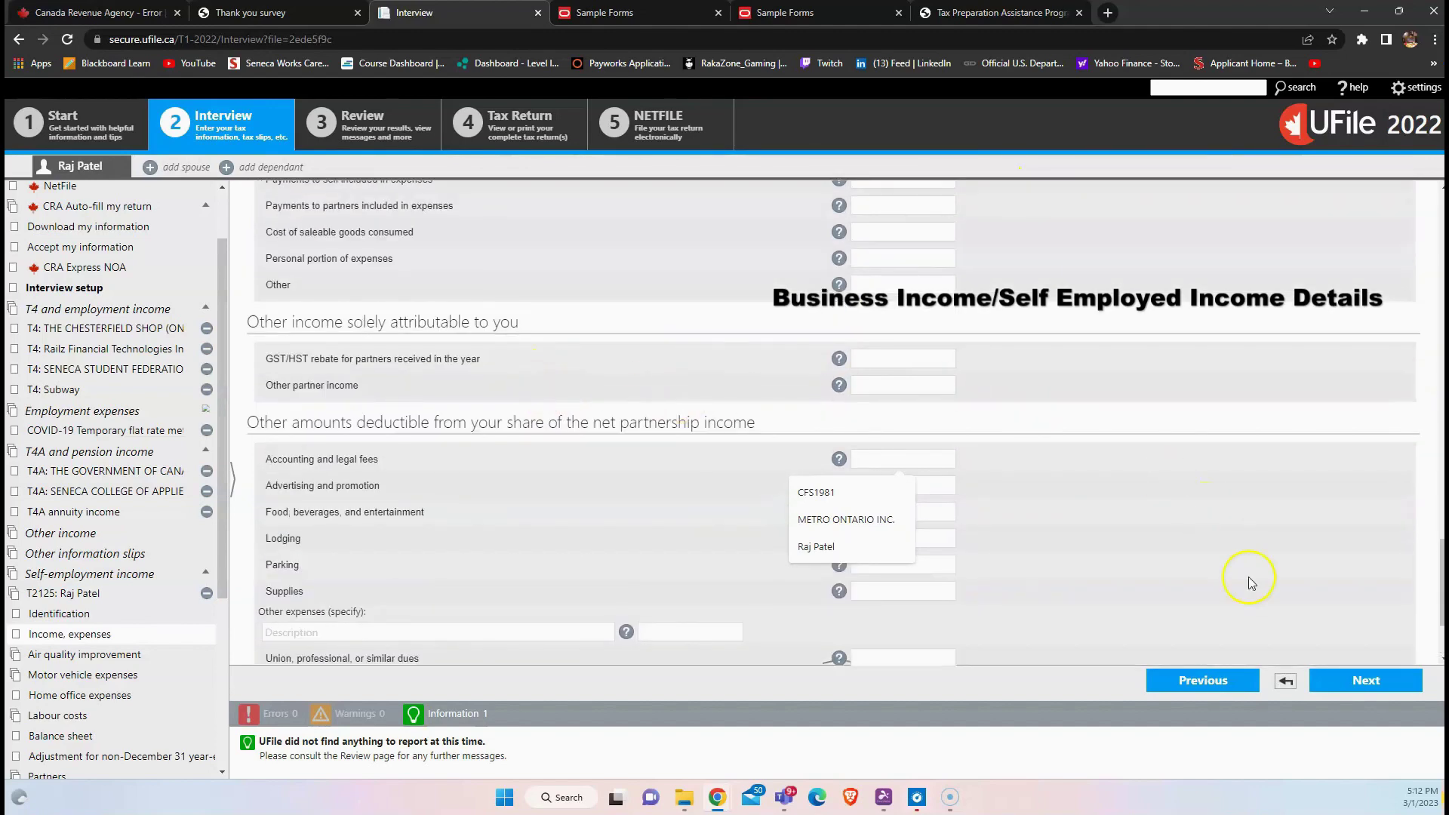
Continue past the T2039 air quality improvement tax credit and Vehicle expenses pages to Home office expenses
click(1366, 680)
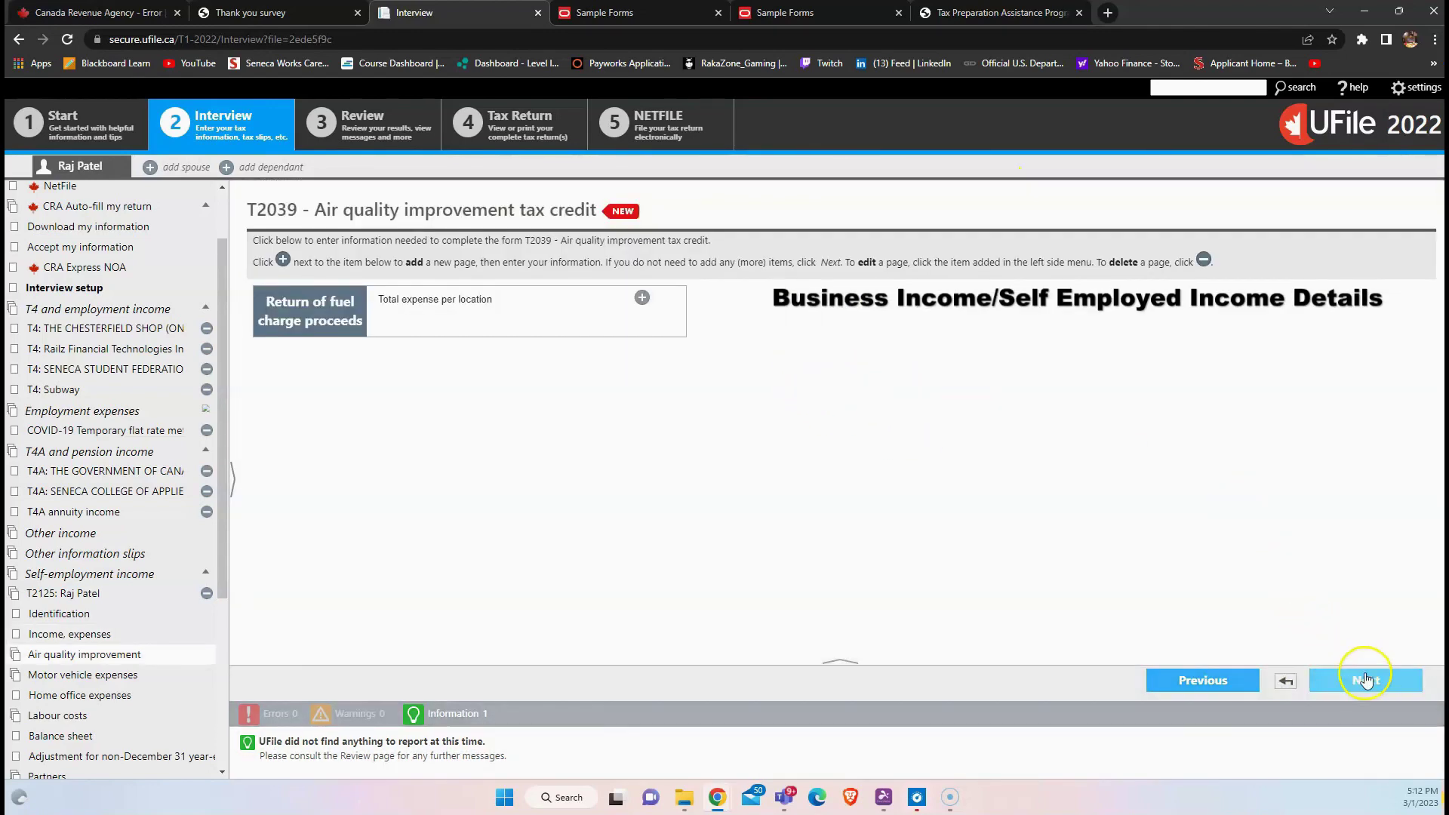
click(1381, 685)
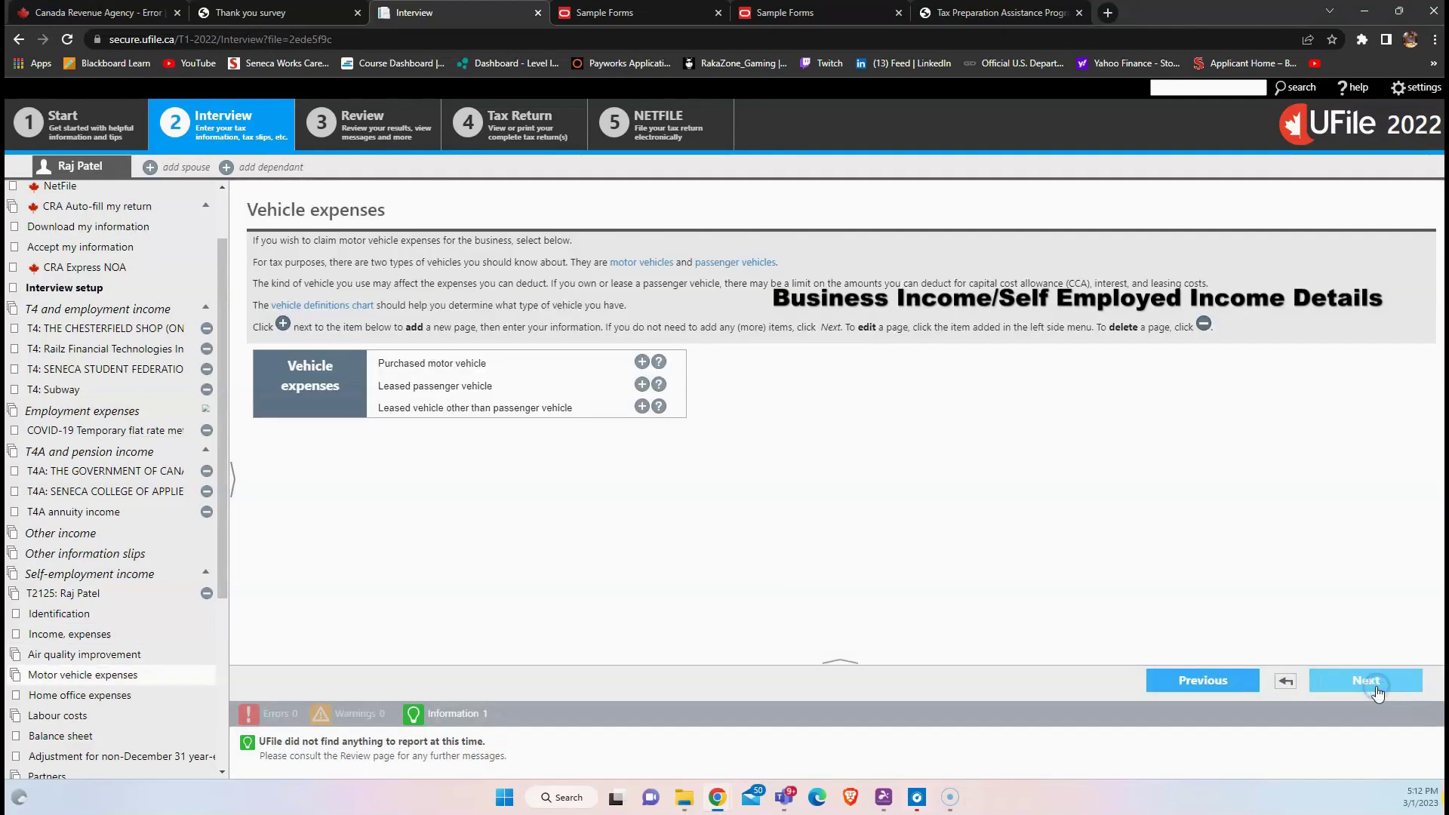
click(1379, 692)
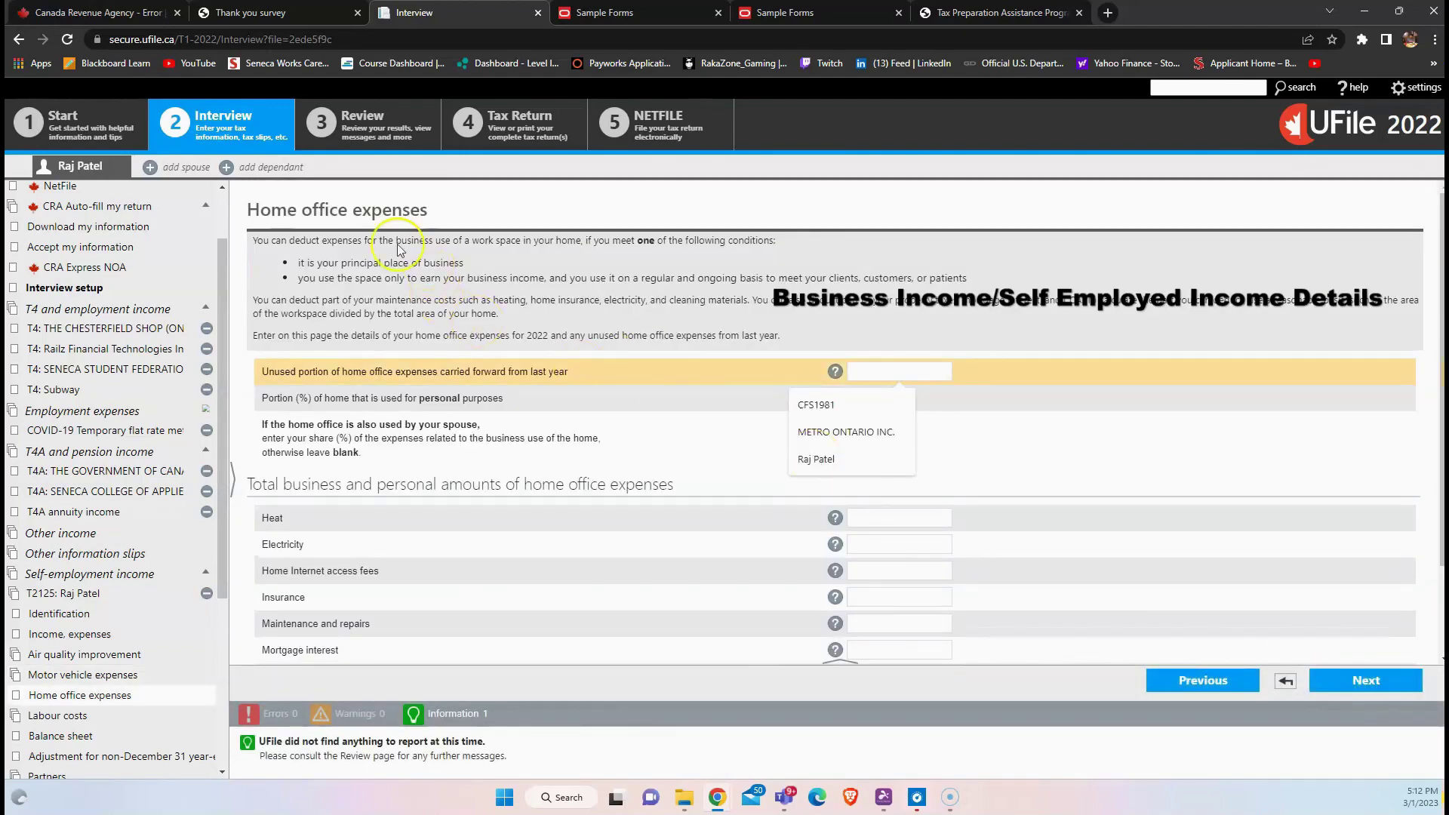
Examine the home office expense conditions and the fields for total business and personal amounts, such as heat
drag(251, 215, 465, 225)
click(647, 308)
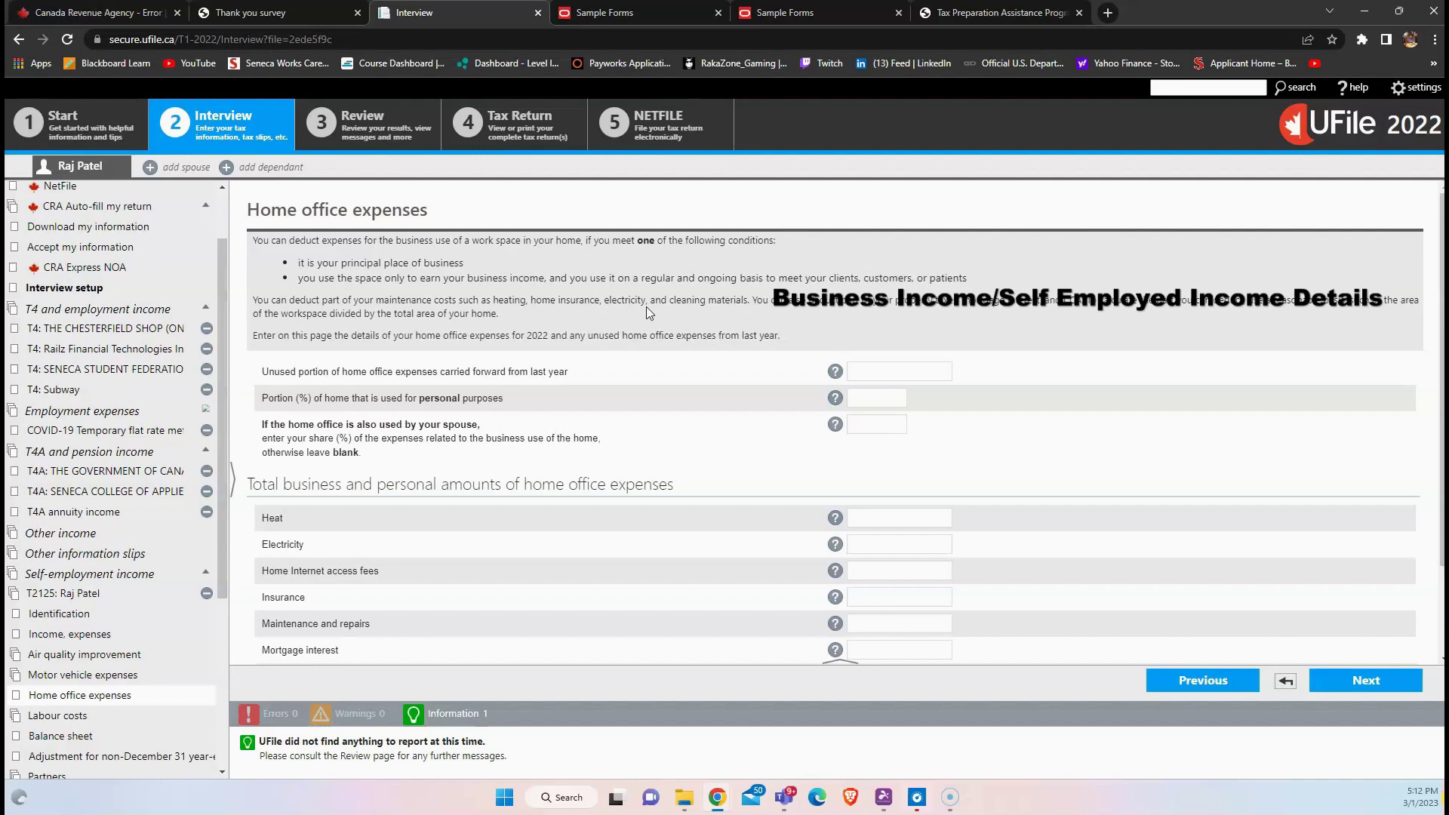
drag(248, 206, 395, 239)
scroll(654, 302, down, 1)
click(887, 440)
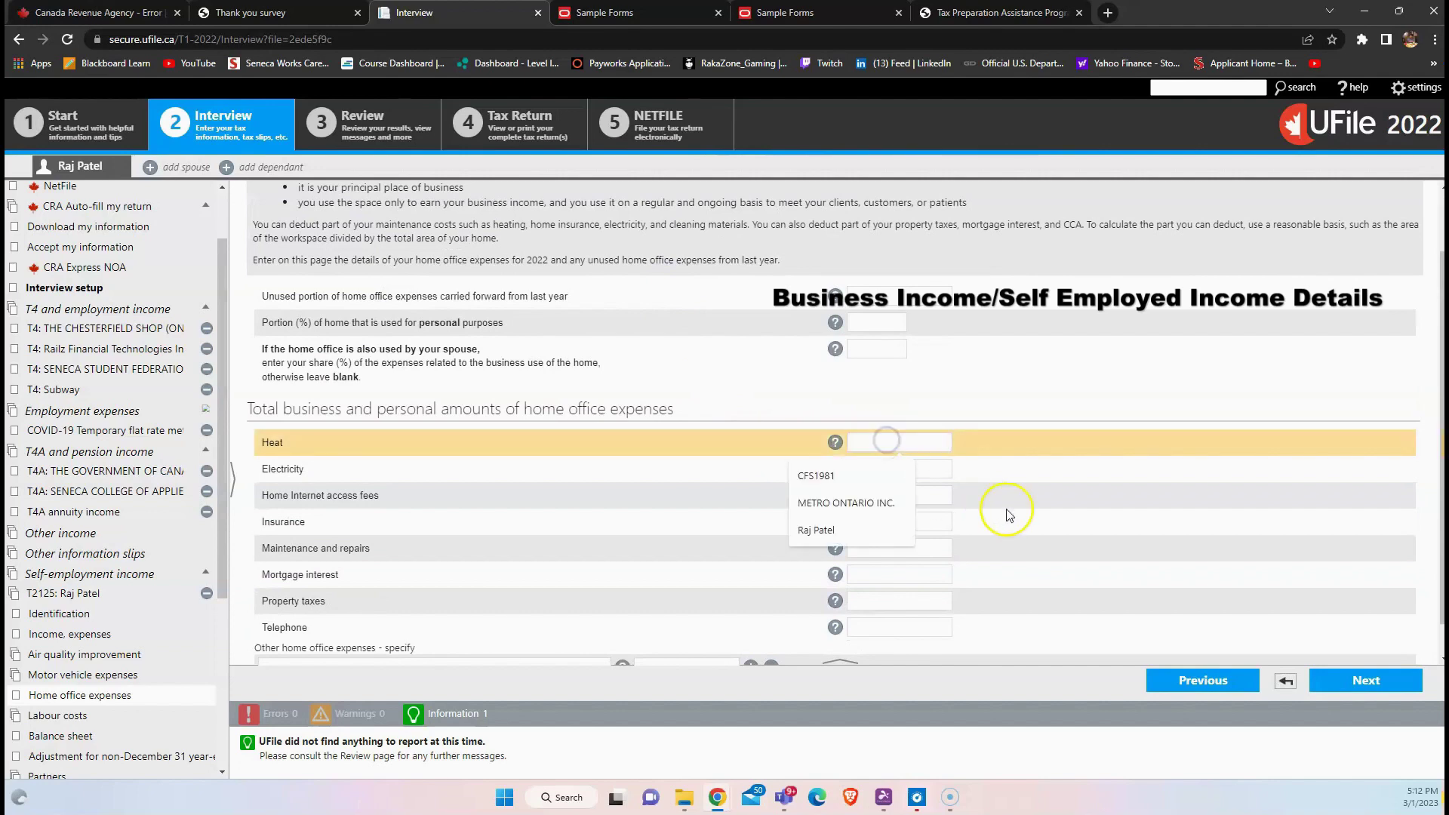
Review the home office fields for Internet access fees, insurance, maintenance and repairs, and mortgage interest
scroll(1009, 508, down, 1)
click(947, 457)
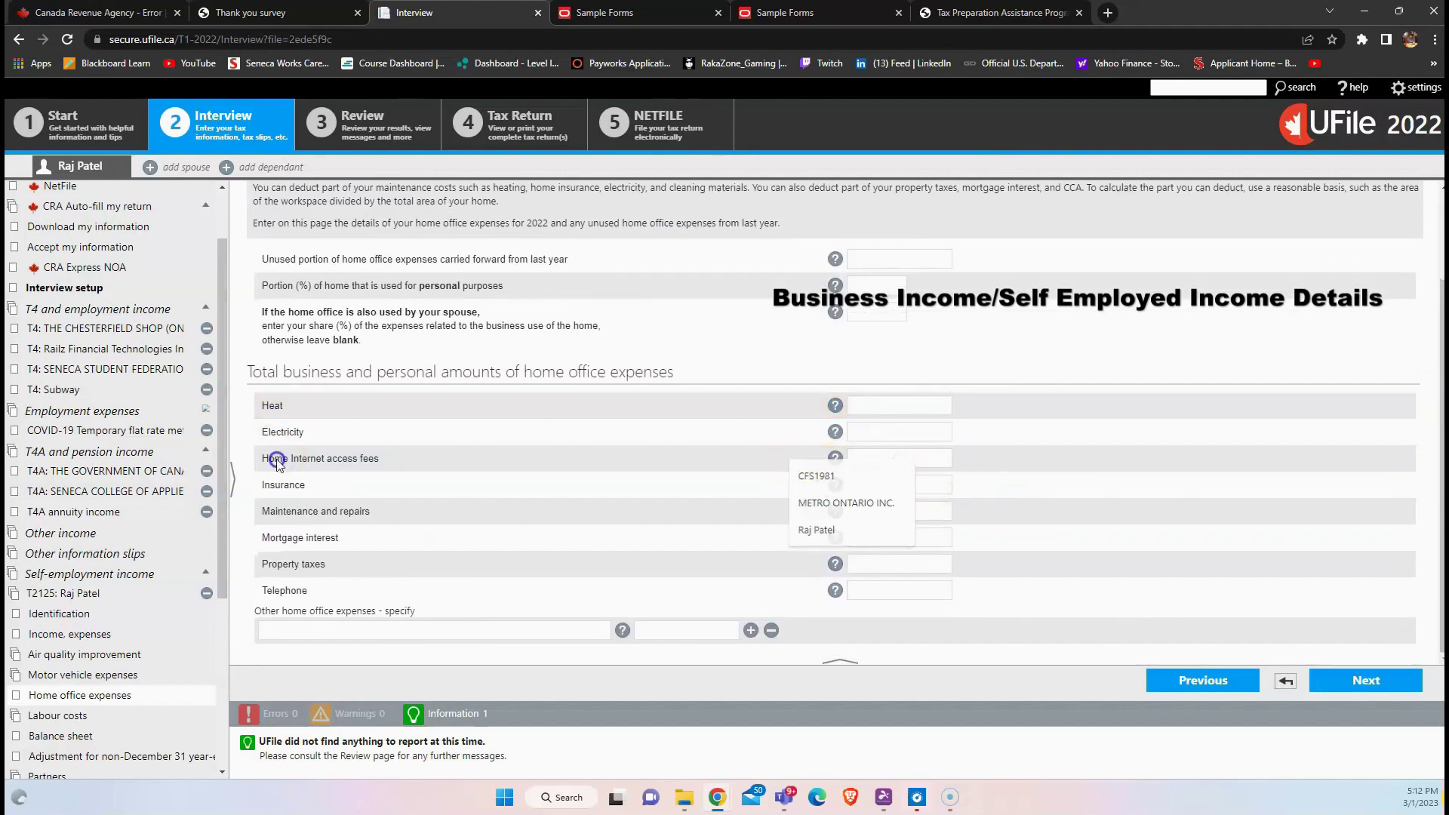
click(321, 487)
click(311, 542)
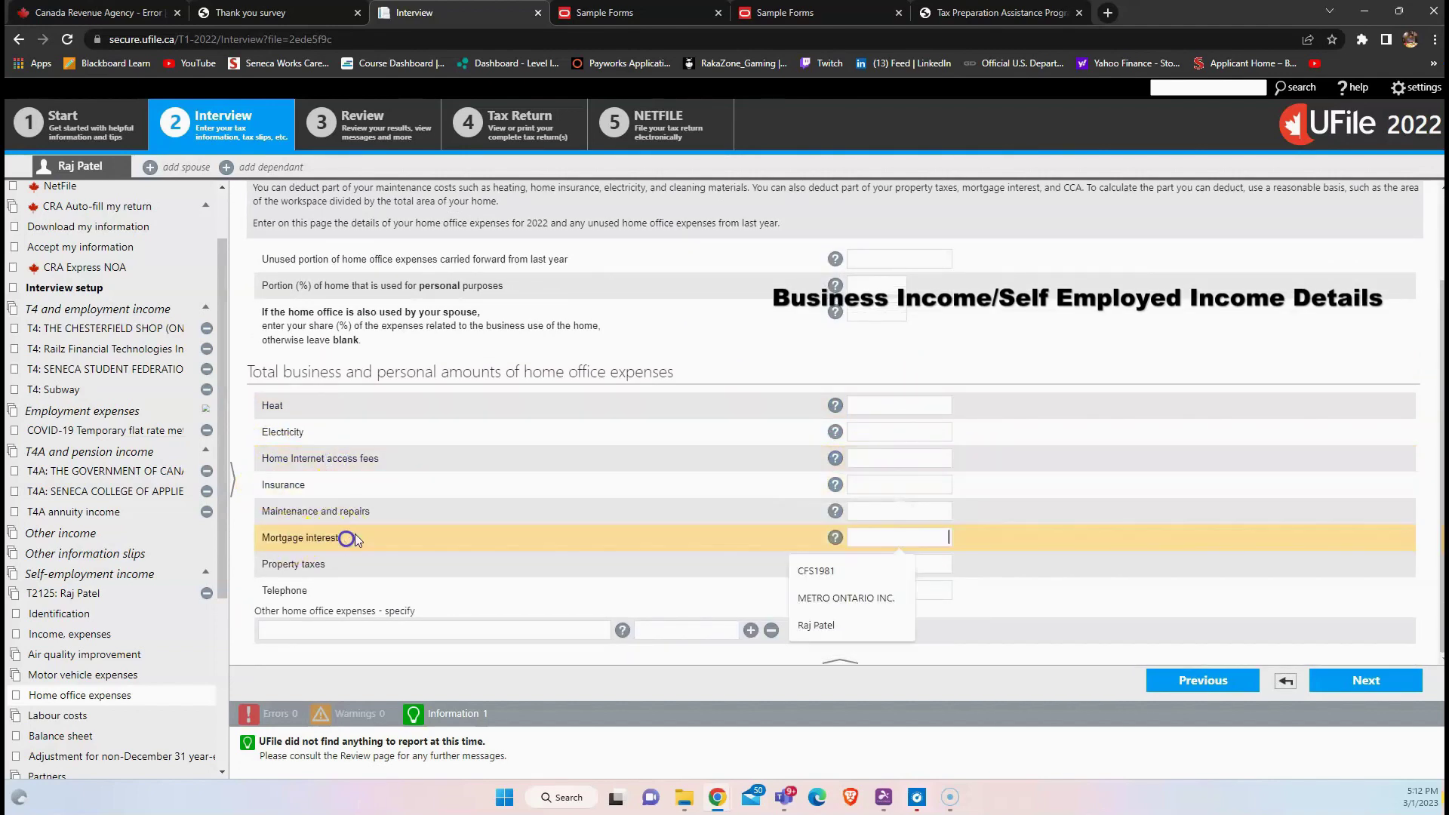
Continue past the Labour costs and RRSP contributions pages to the Tuition, education, textbooks and student loan interest section
click(1364, 688)
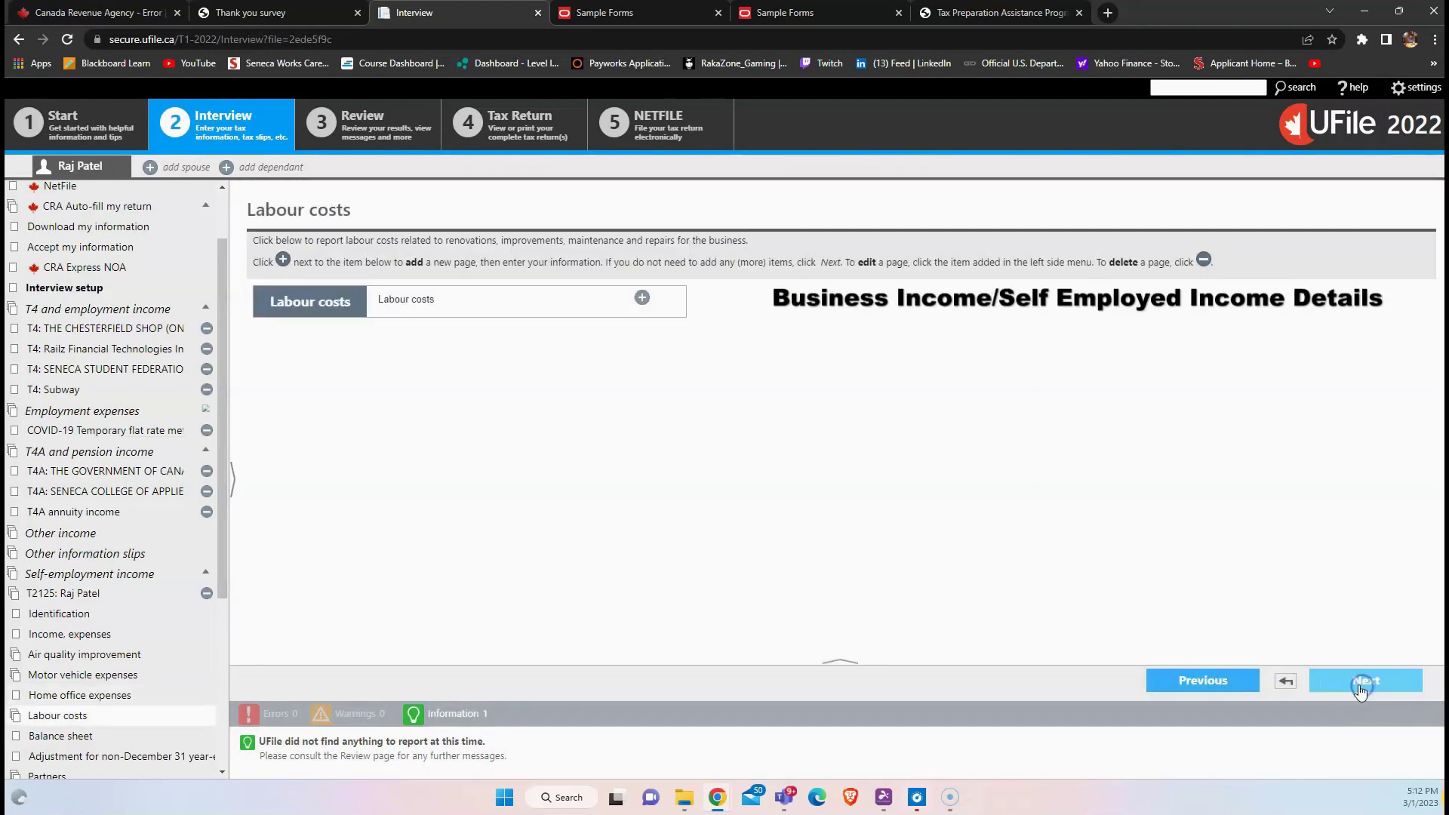
click(1369, 687)
click(1369, 684)
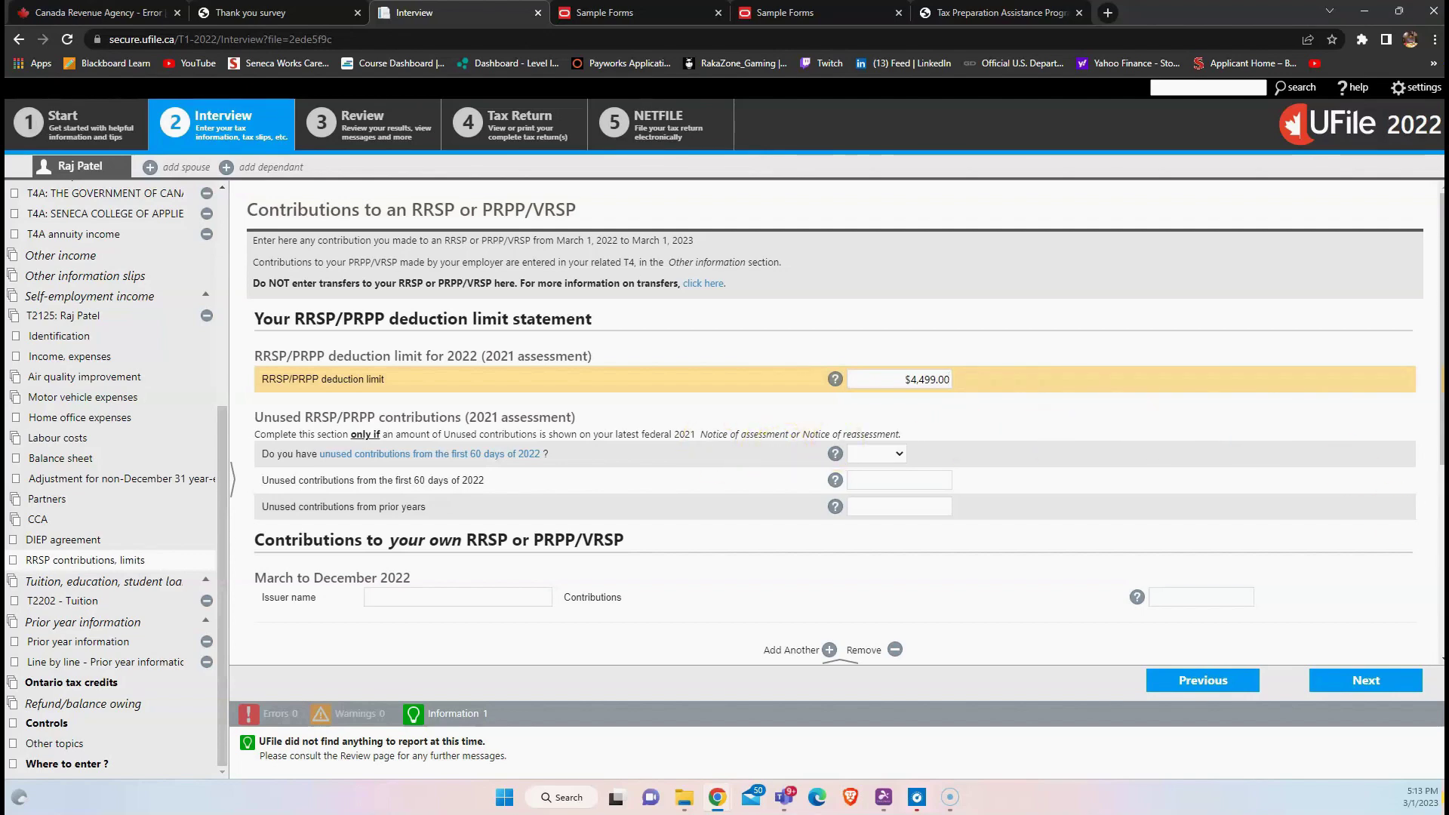
click(1375, 684)
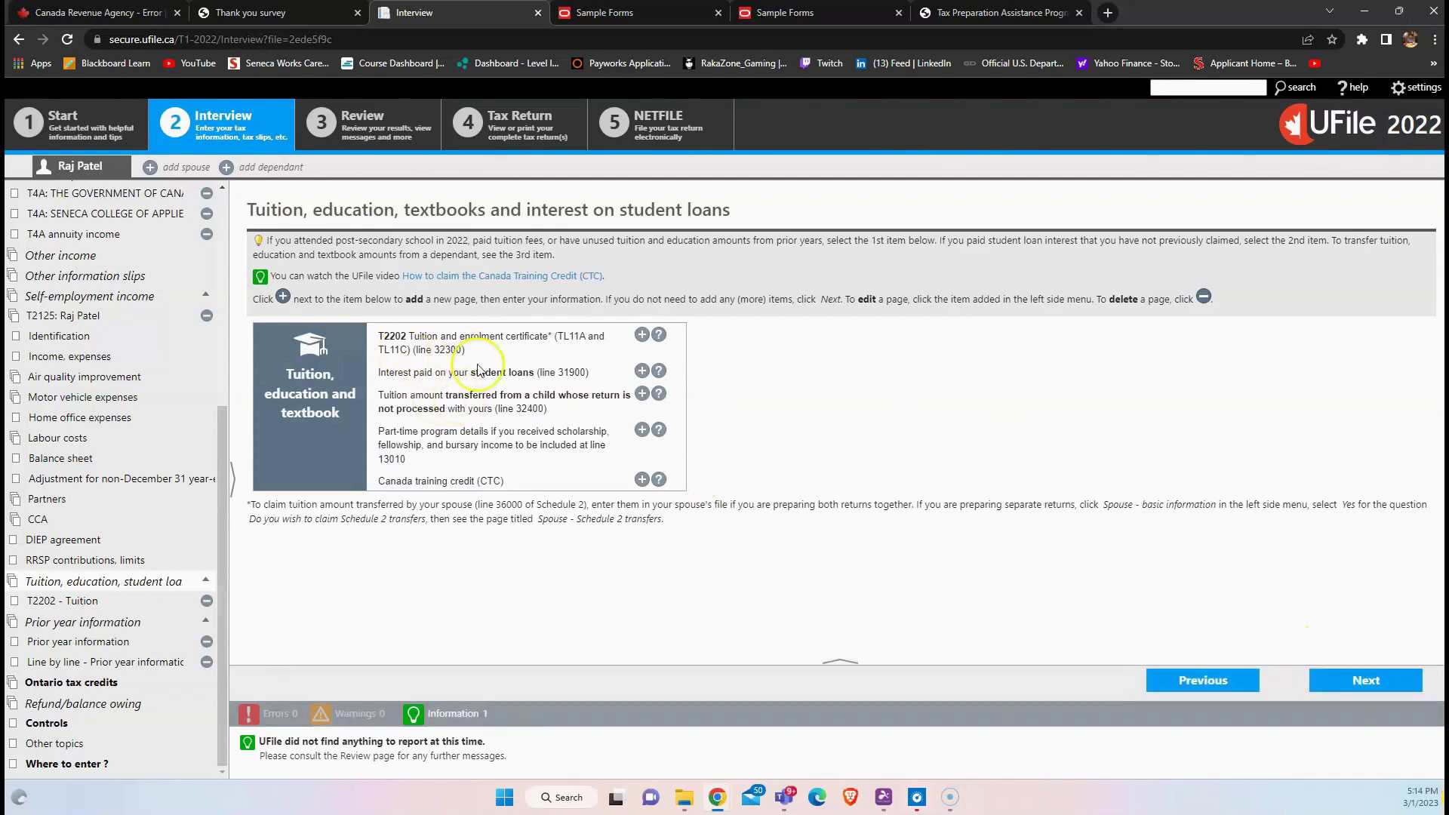
Review the tuition and student loan options and open the T2202 tuition, education and textbook amounts page
drag(466, 350, 376, 347)
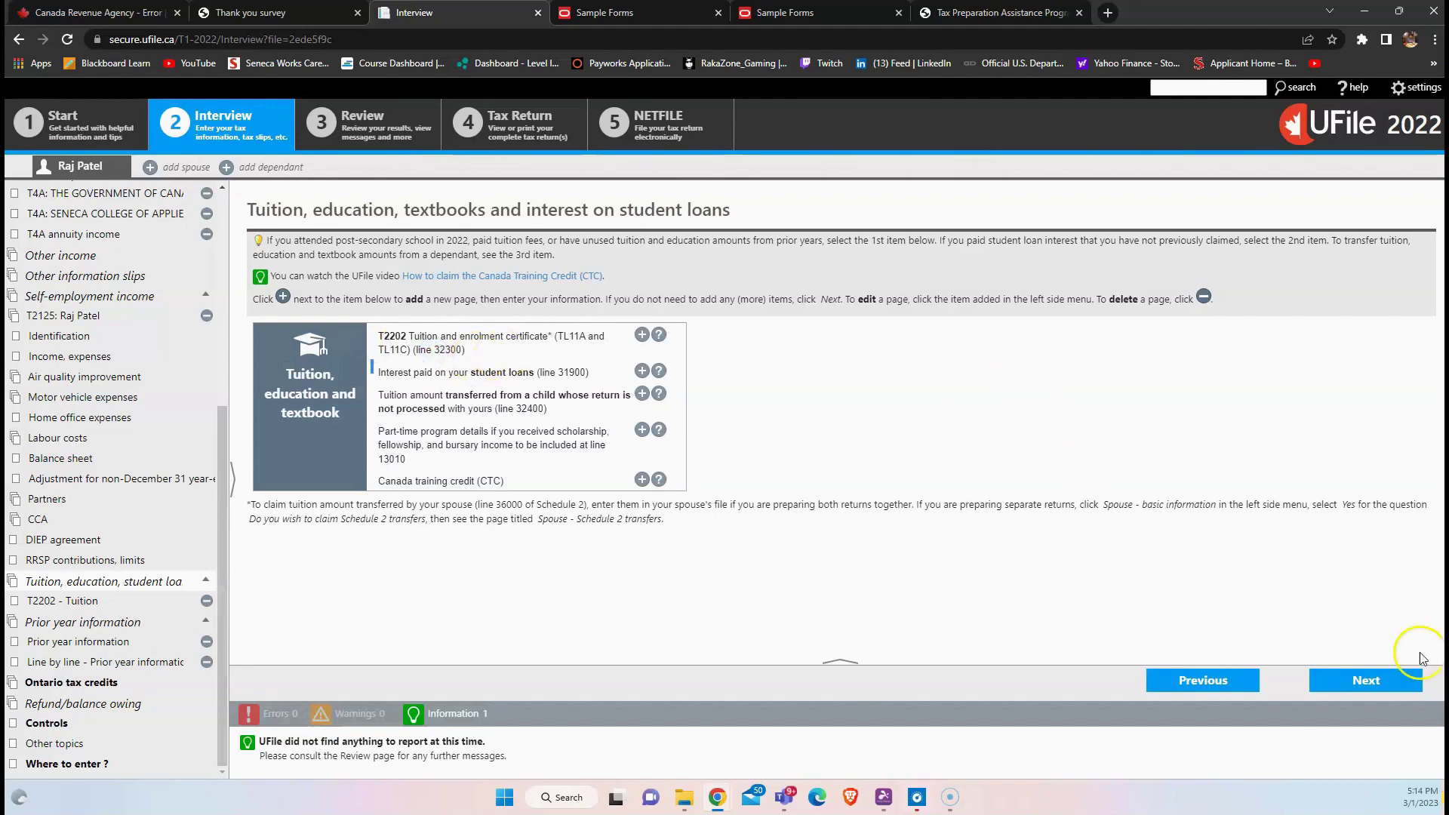
click(1379, 682)
click(1166, 684)
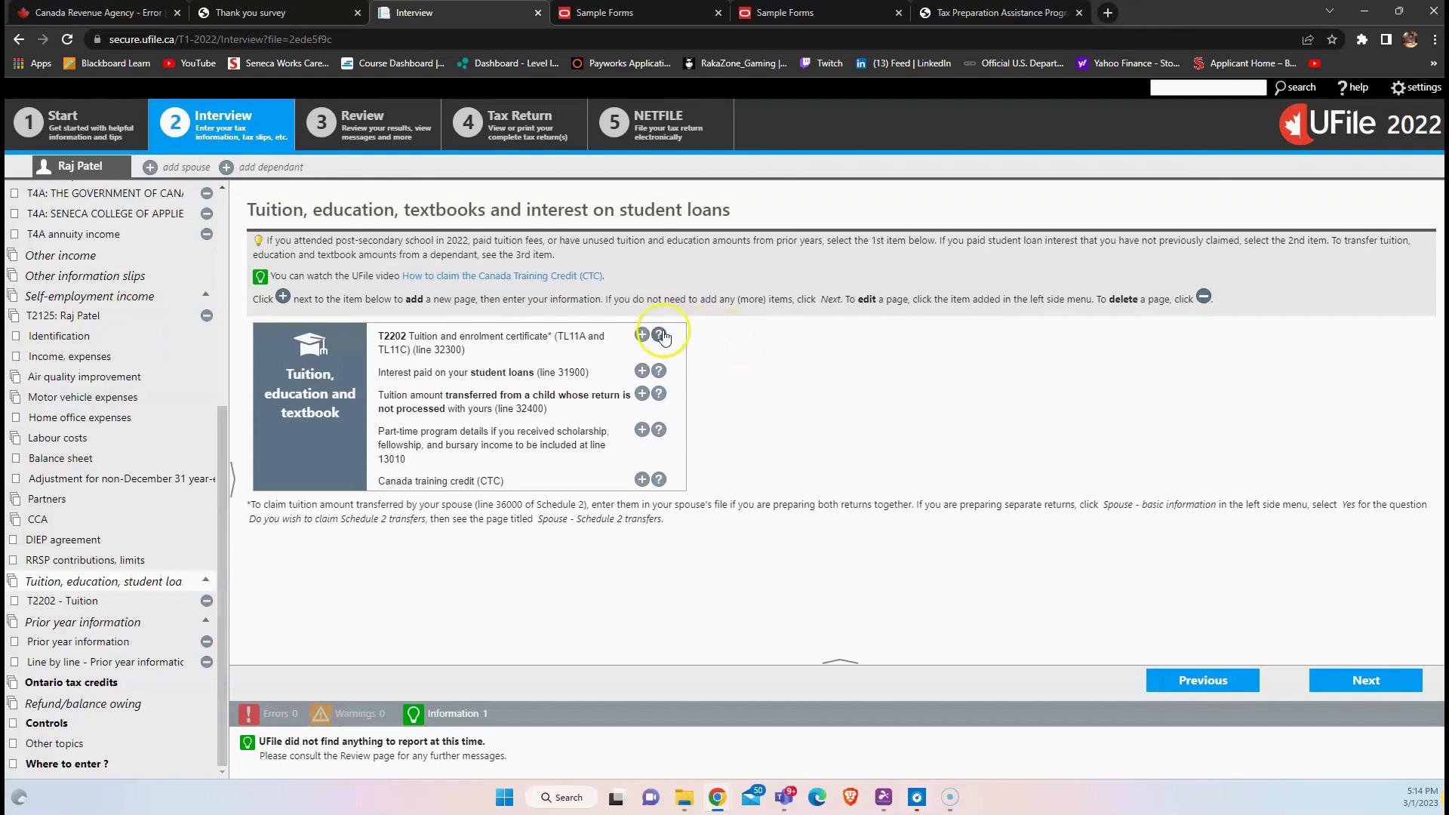
click(1393, 680)
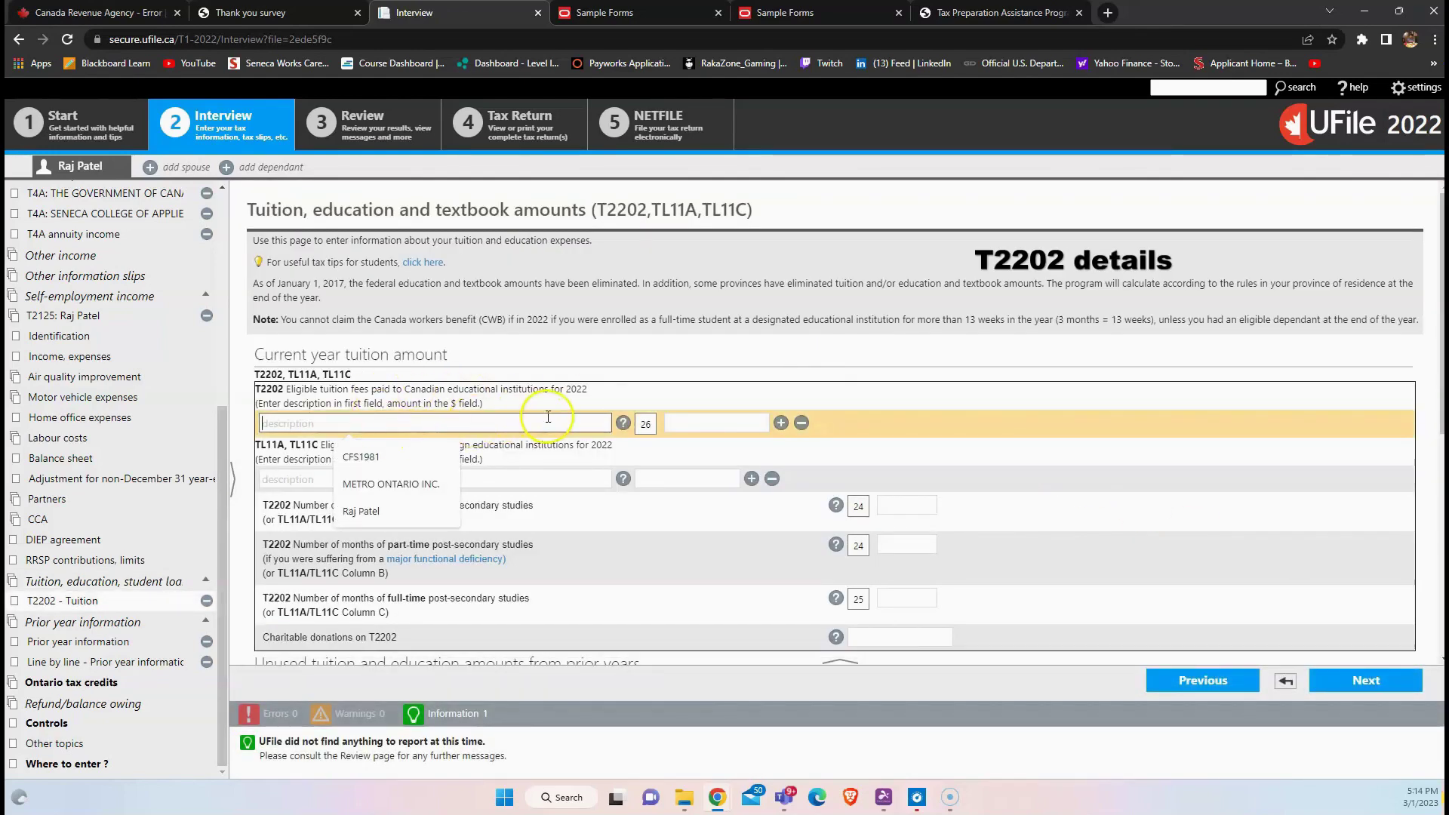
Compare the T2202 fee and month fields with the T2202 Tuition and Enrolment Certificate in the training PDF, and return to the interview
scroll(961, 324, down, 2)
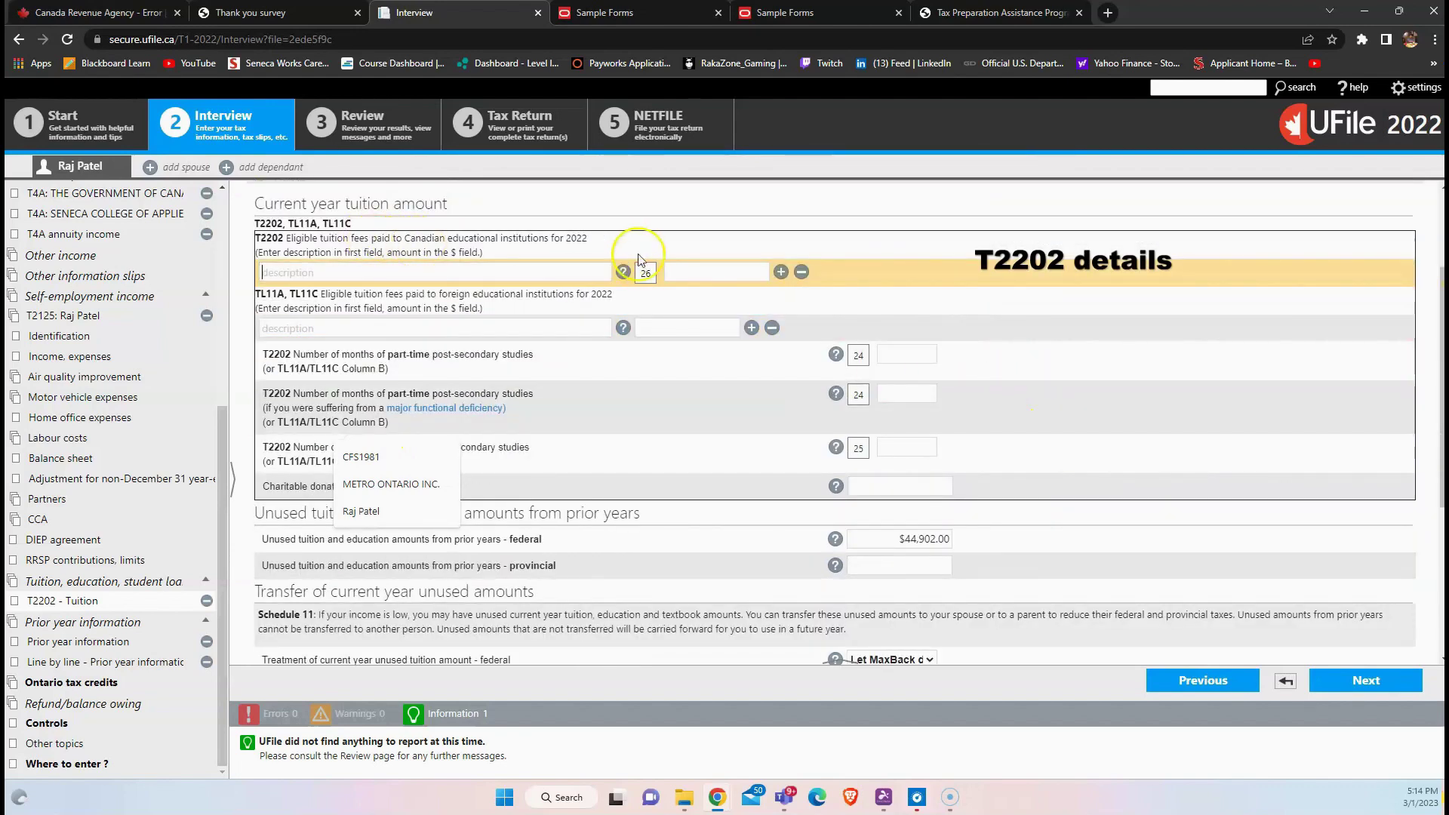
click(962, 16)
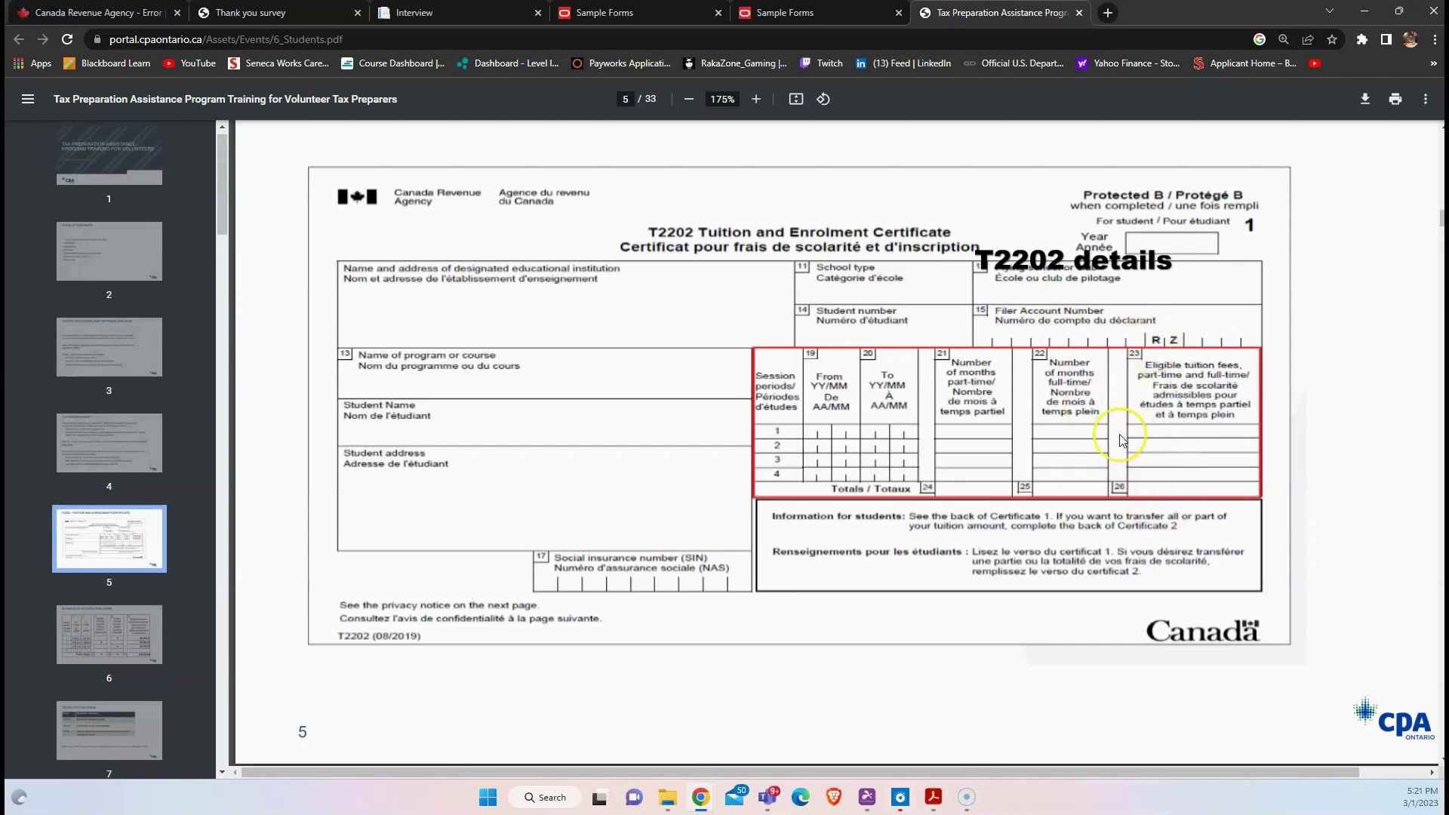
click(397, 14)
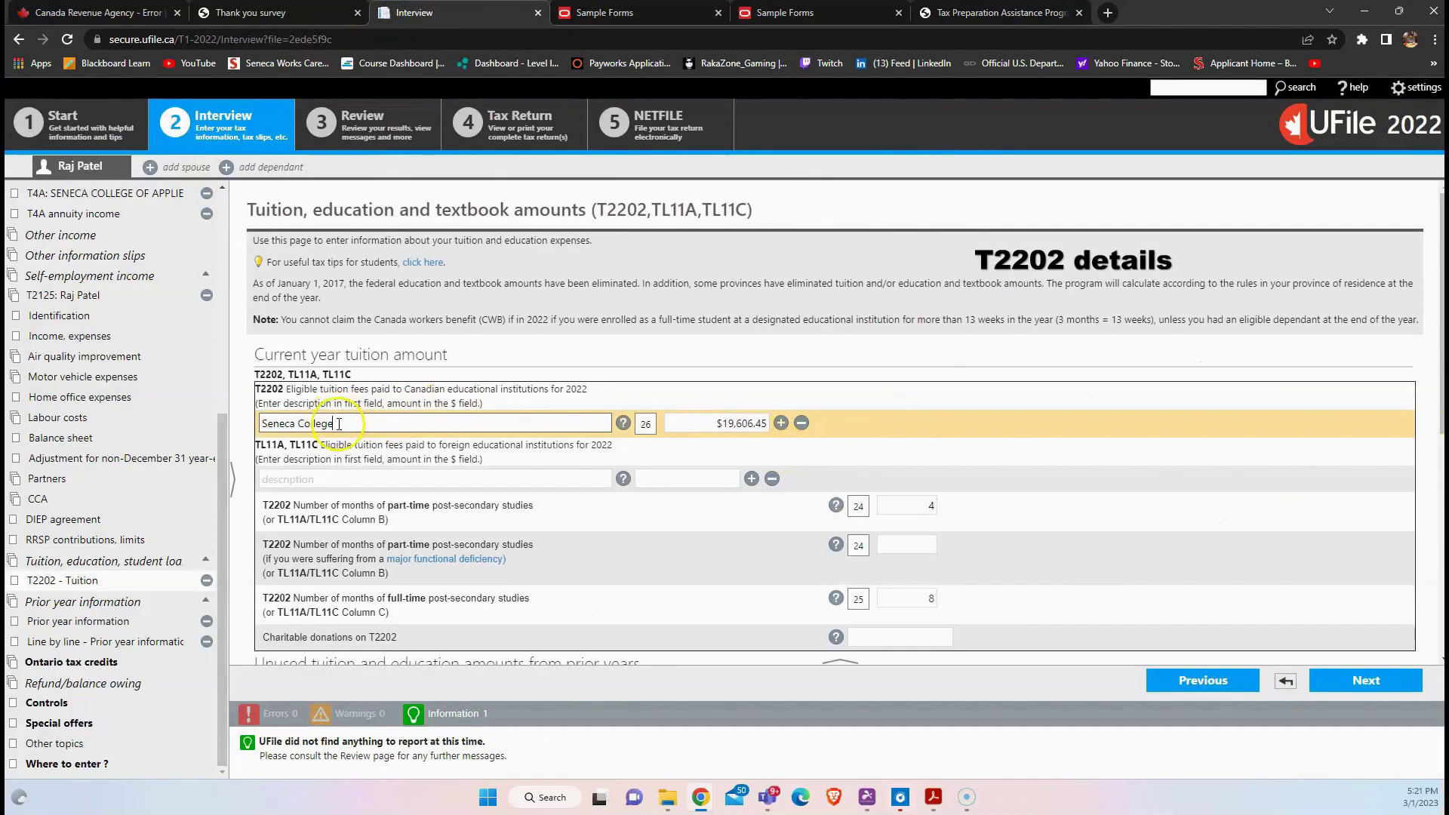
Review the Seneca College tuition entry for box 26 and the part-time and full-time study months
drag(266, 424, 367, 425)
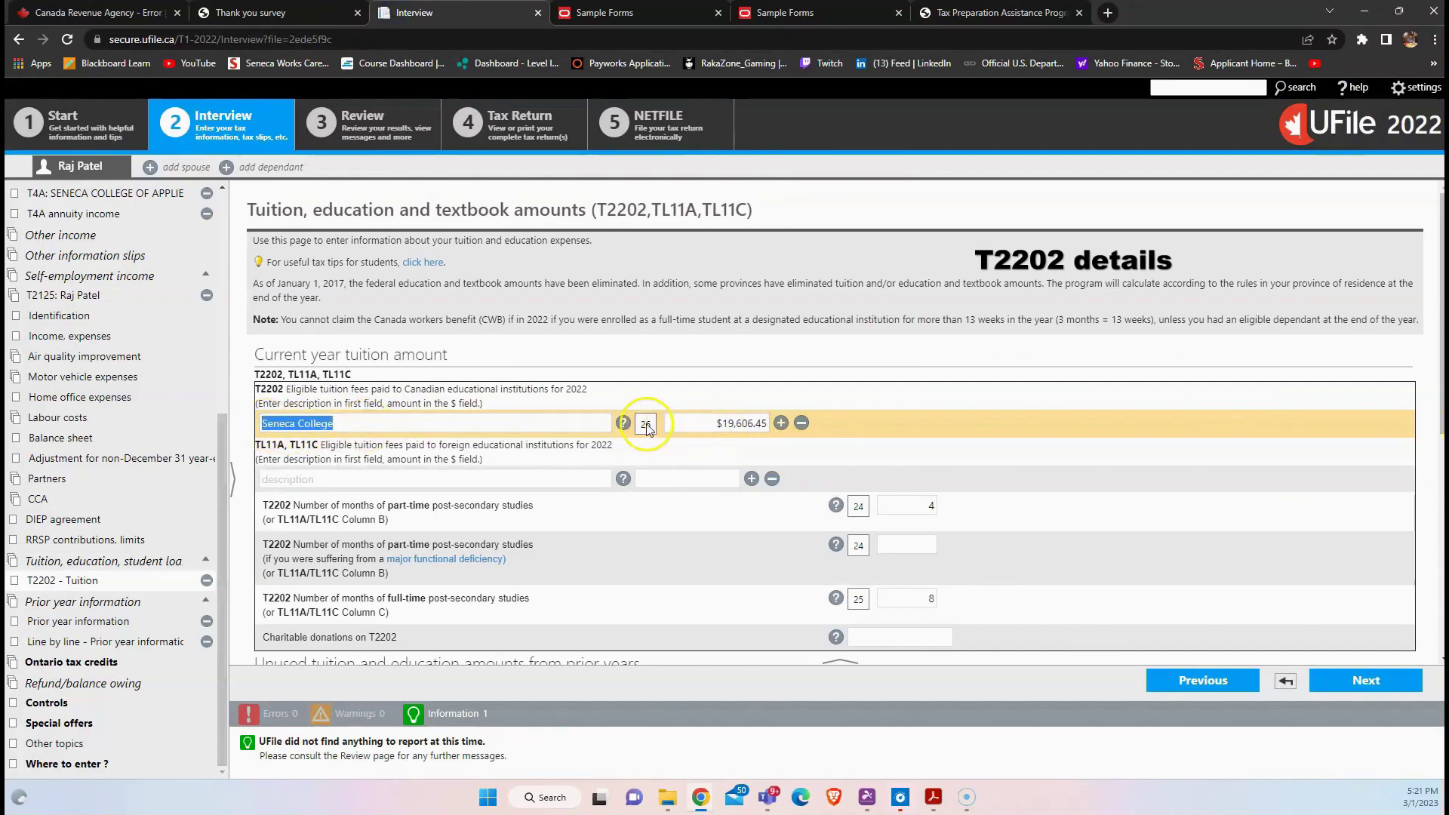
drag(716, 425, 771, 424)
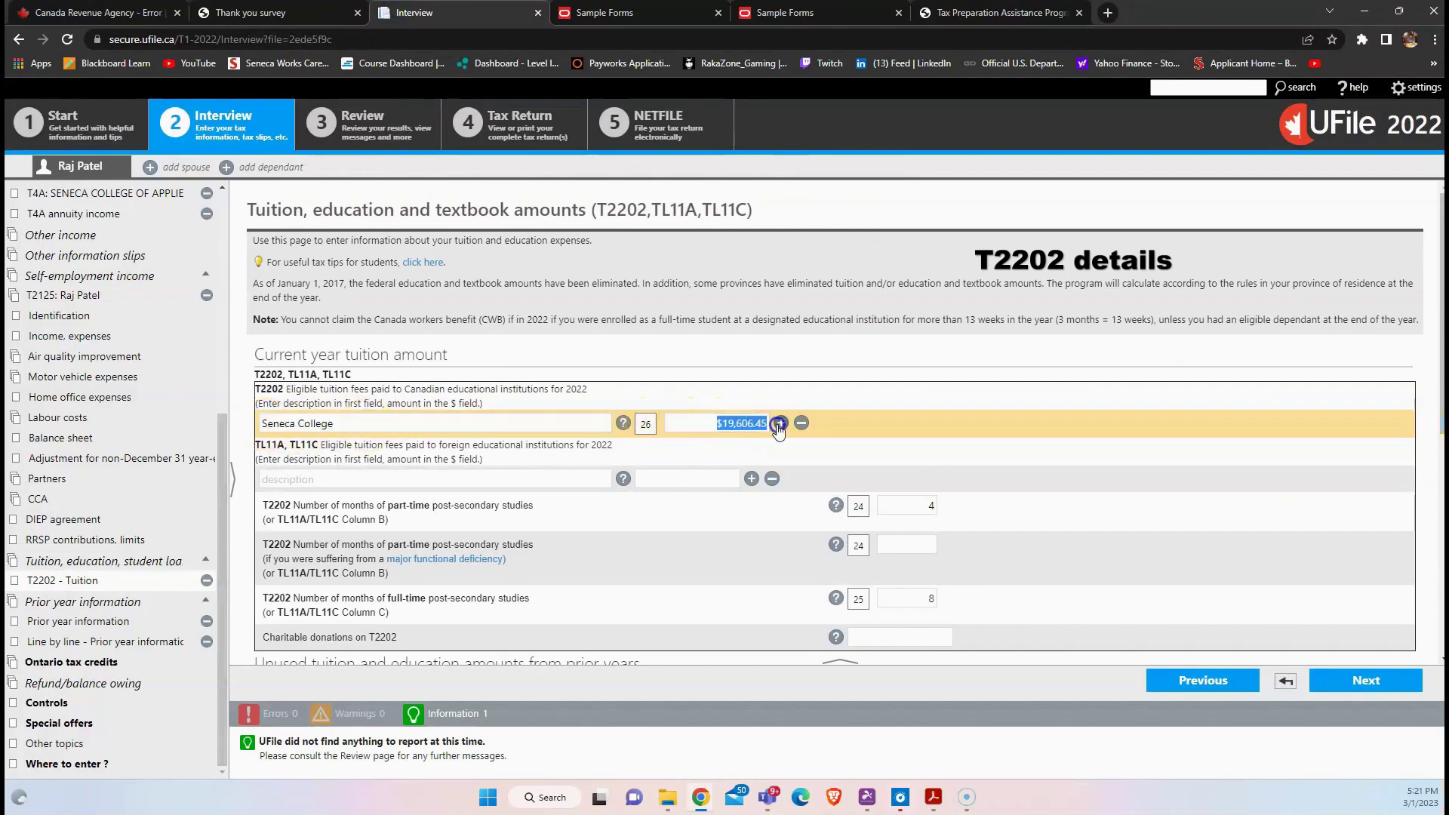
scroll(891, 464, down, 1)
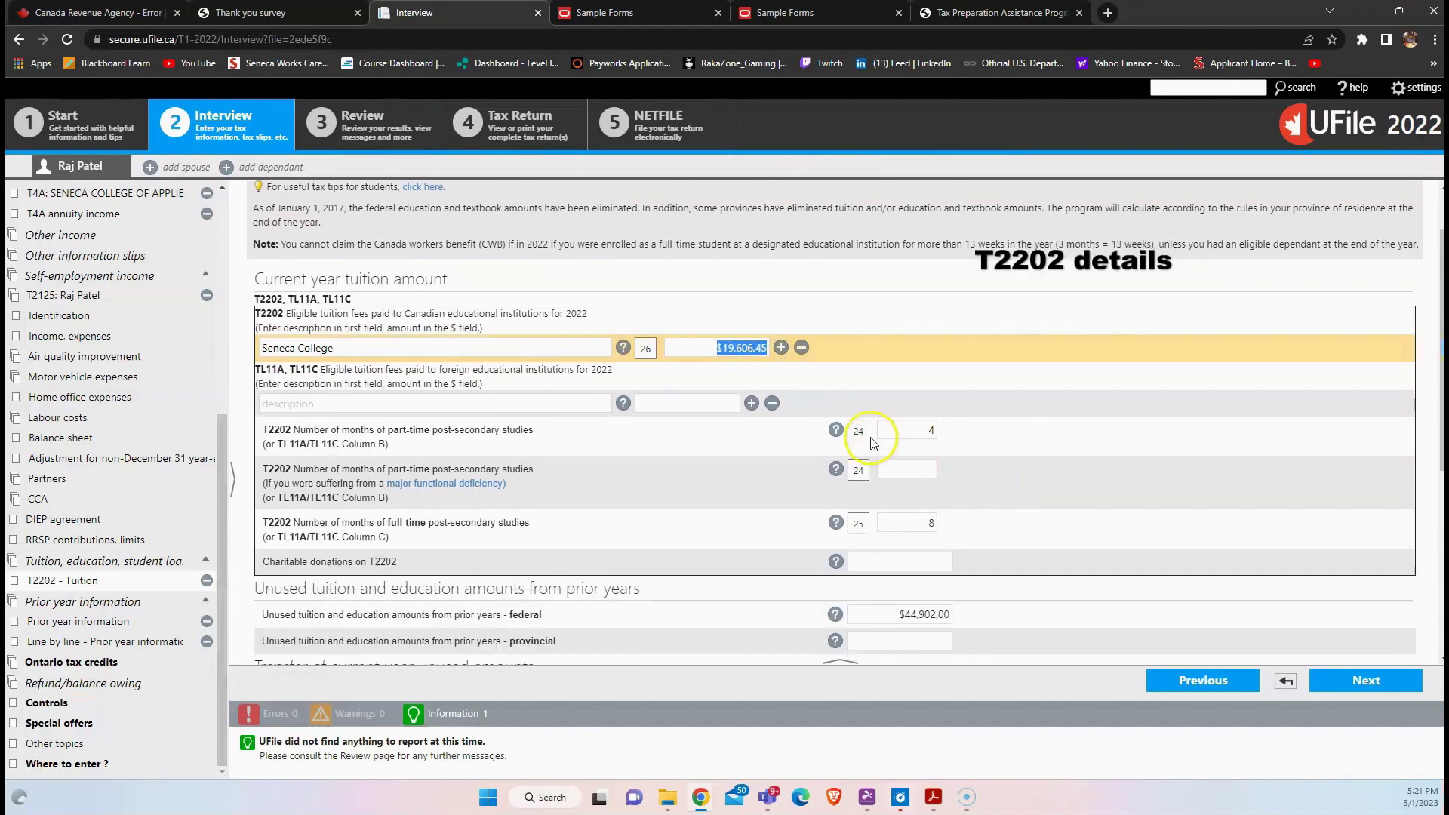
click(932, 430)
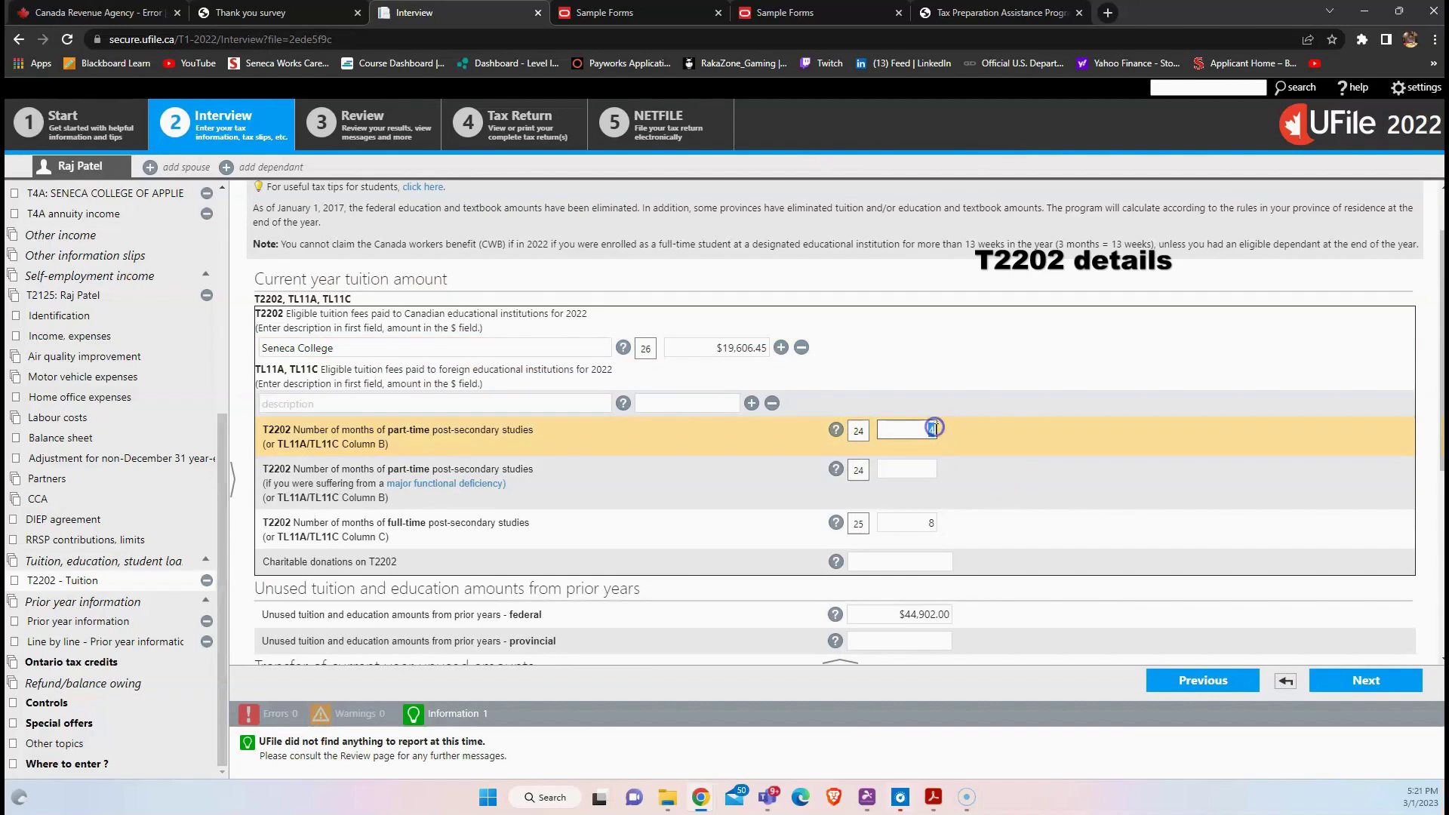
click(931, 431)
click(924, 526)
Examine the federal and provincial unused tuition and education amounts from prior years
scroll(940, 506, down, 1)
drag(574, 566, 325, 540)
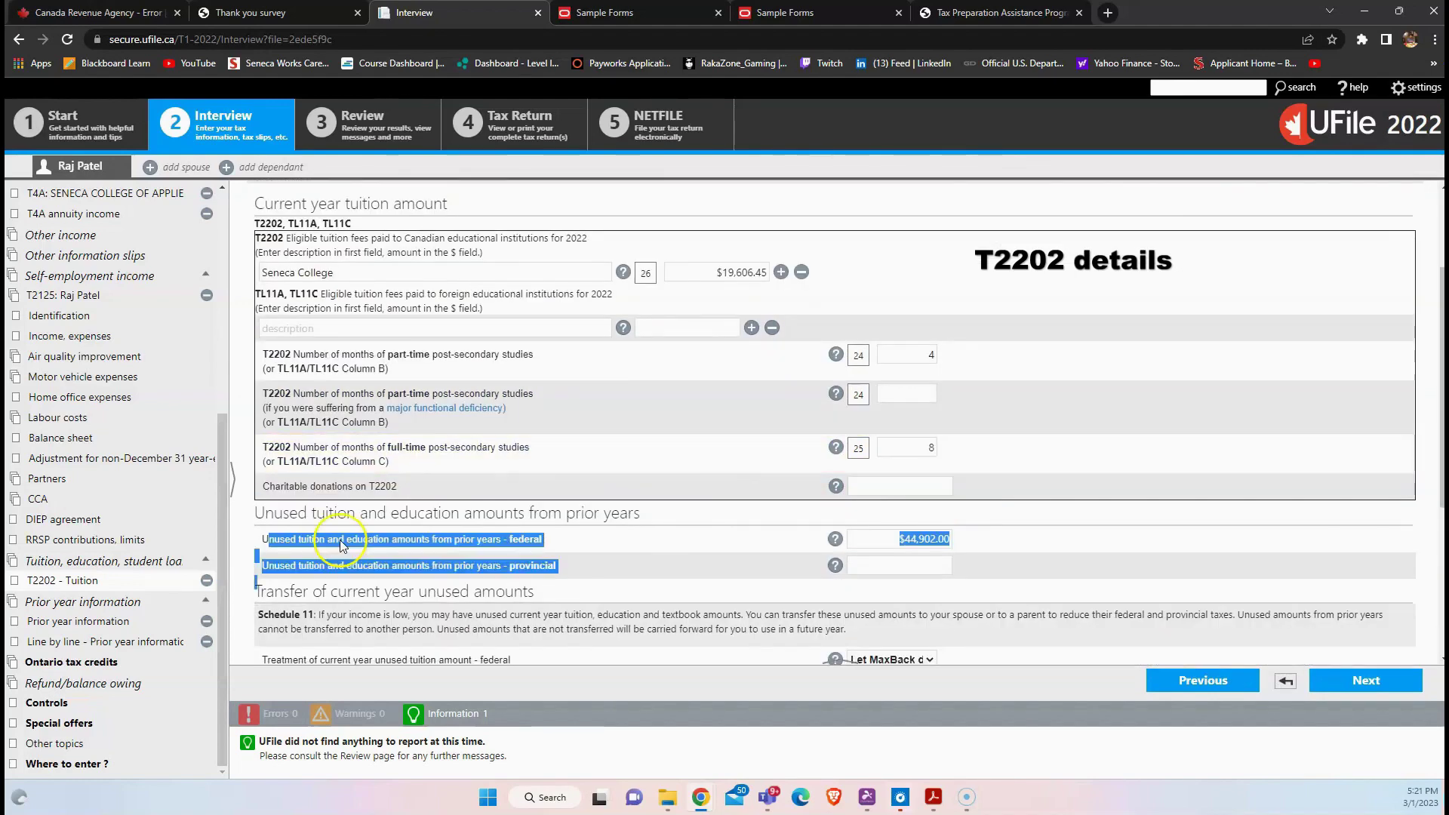
click(617, 546)
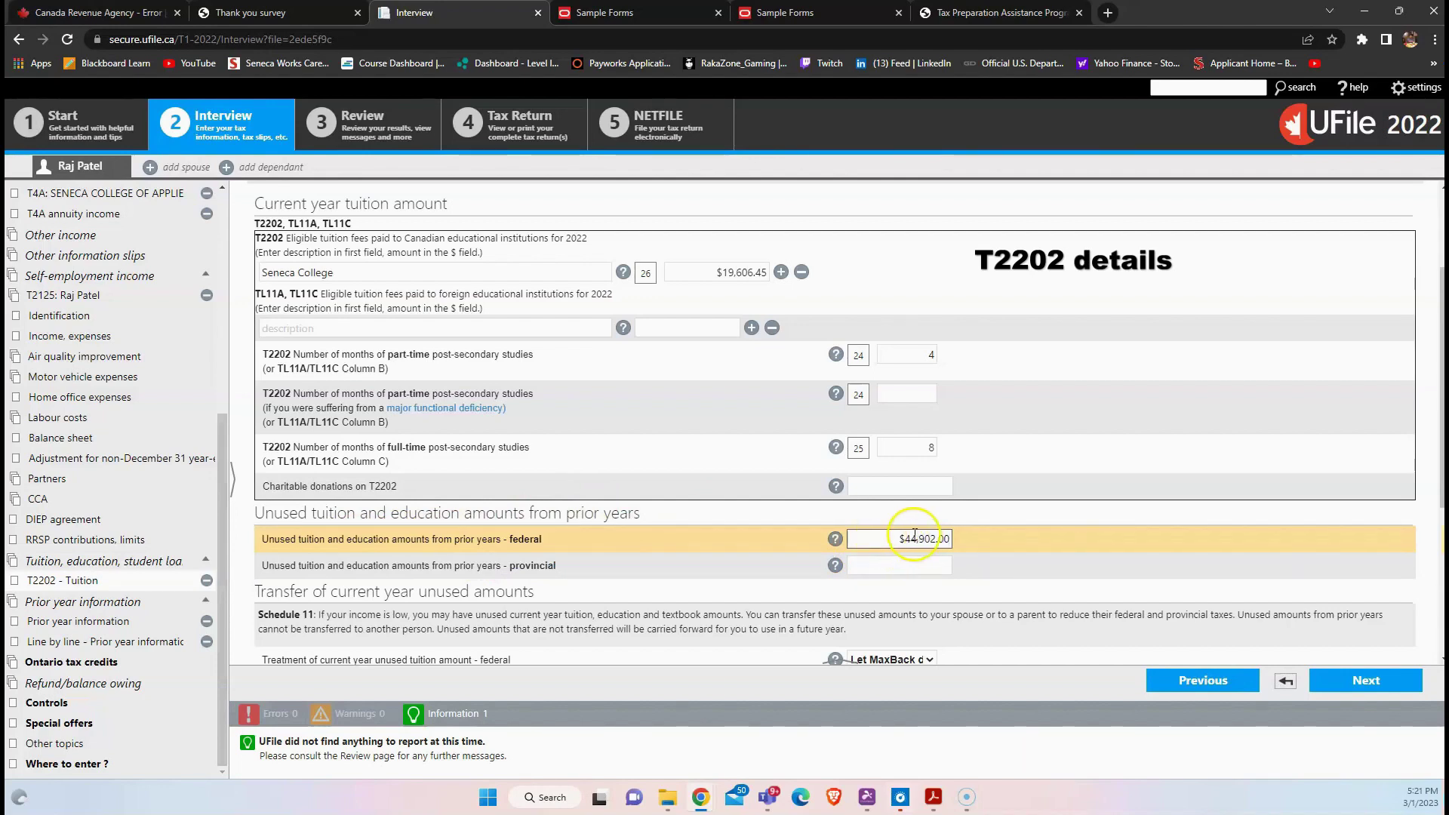
click(891, 544)
double_click(927, 544)
click(924, 537)
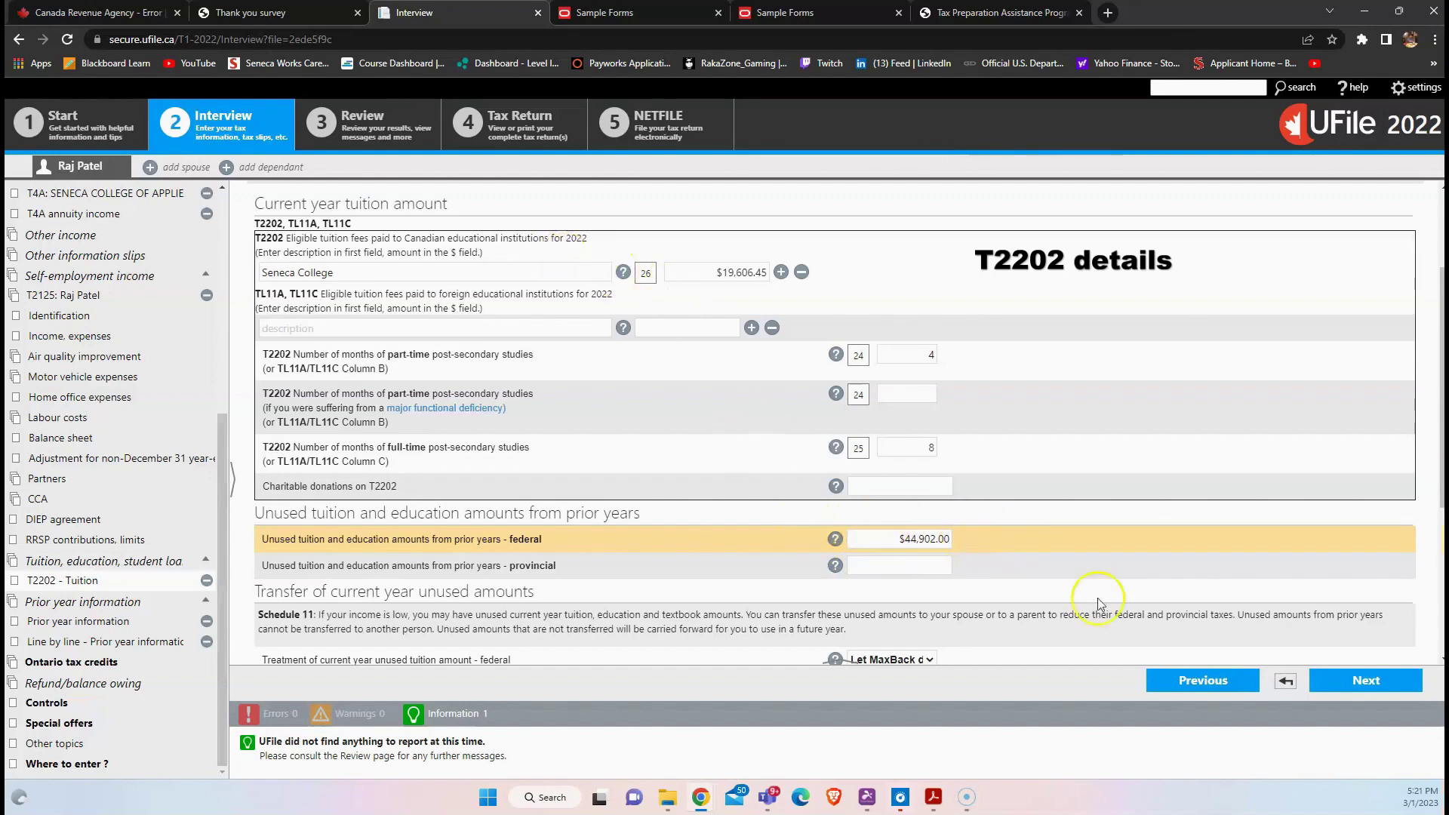
Set the federal treatment of the current year unused tuition amount to Carry forward and continue to Prior year information
scroll(1029, 513, down, 4)
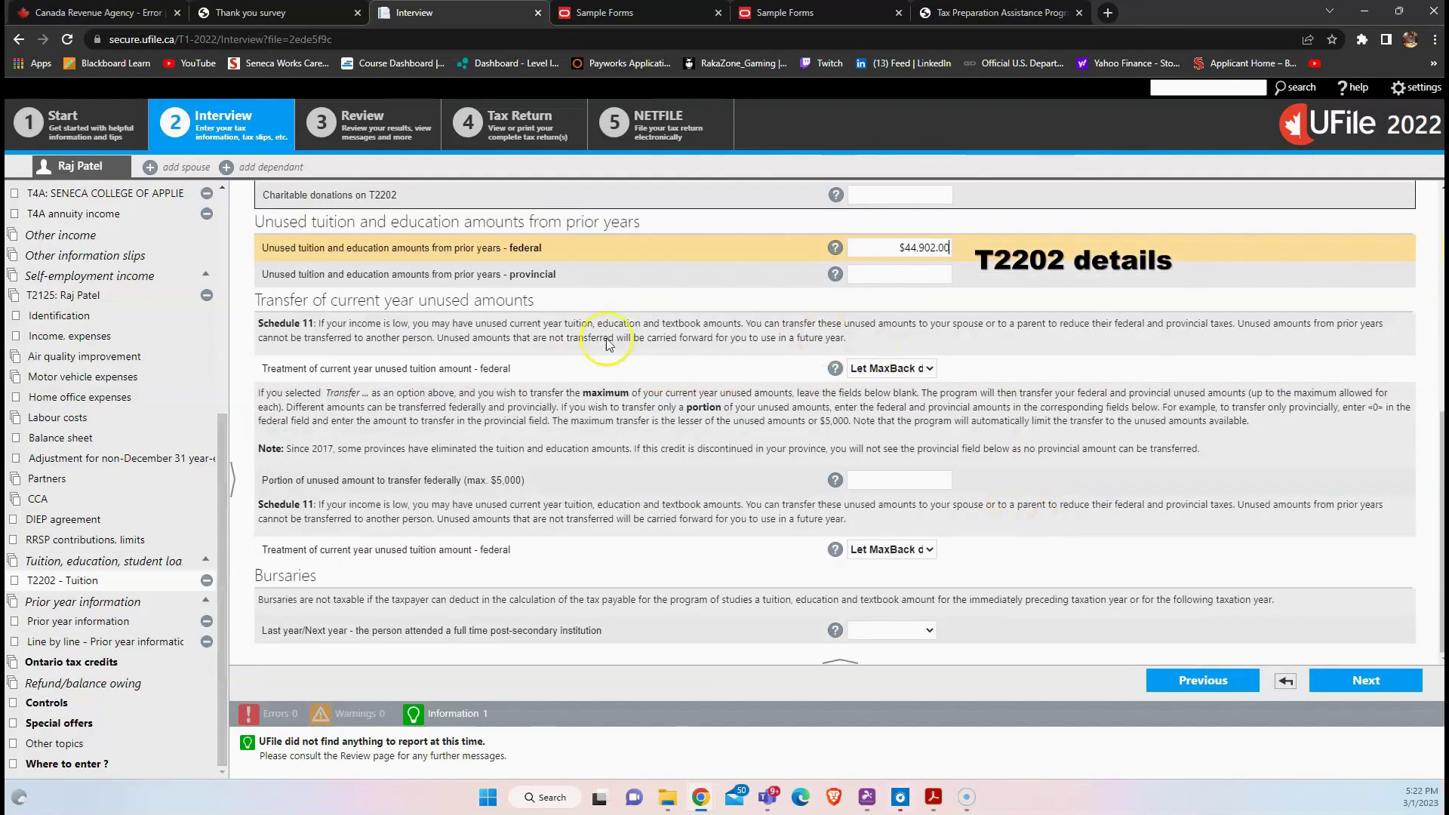
click(933, 370)
click(936, 411)
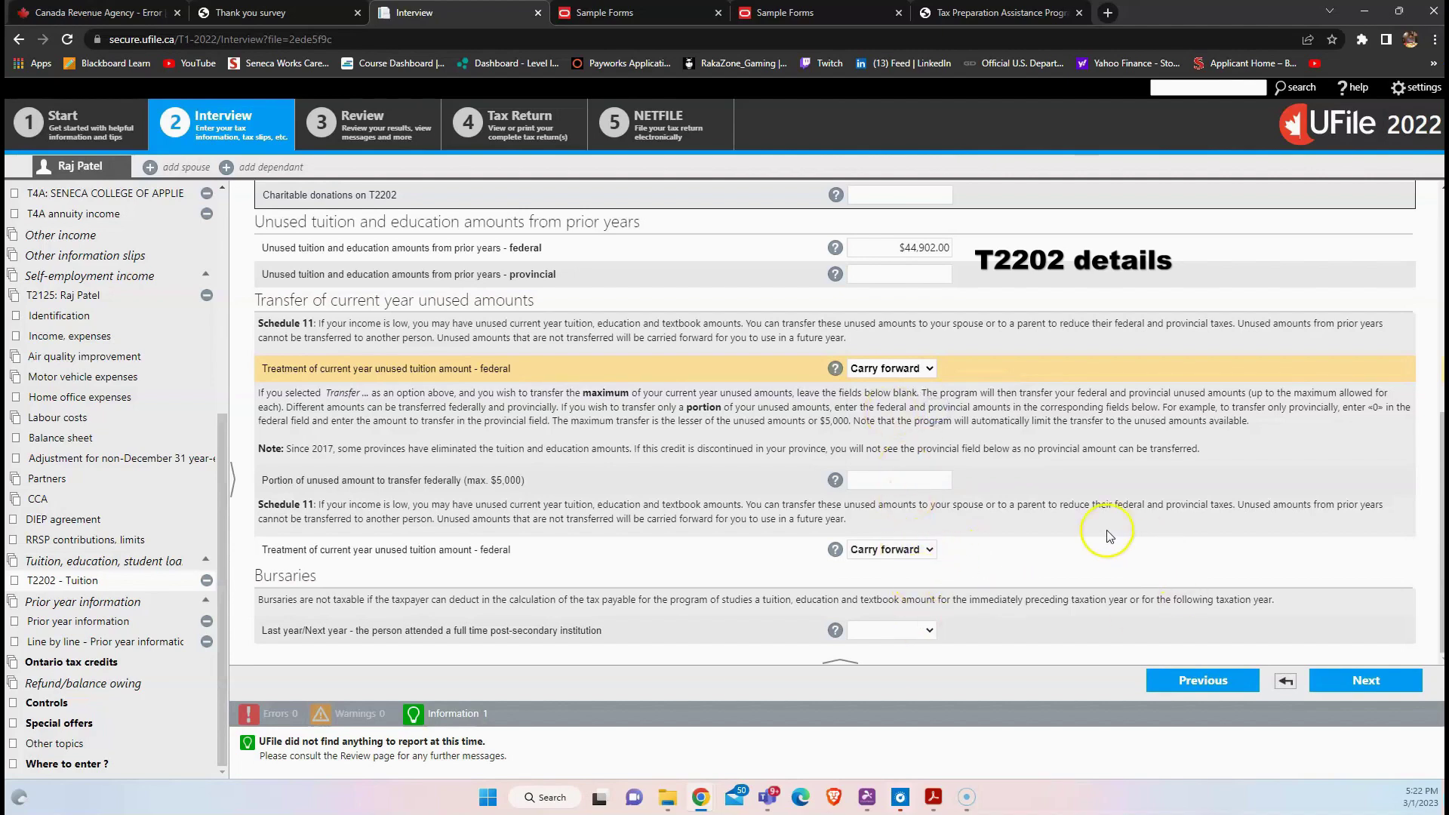
scroll(1026, 413, up, 5)
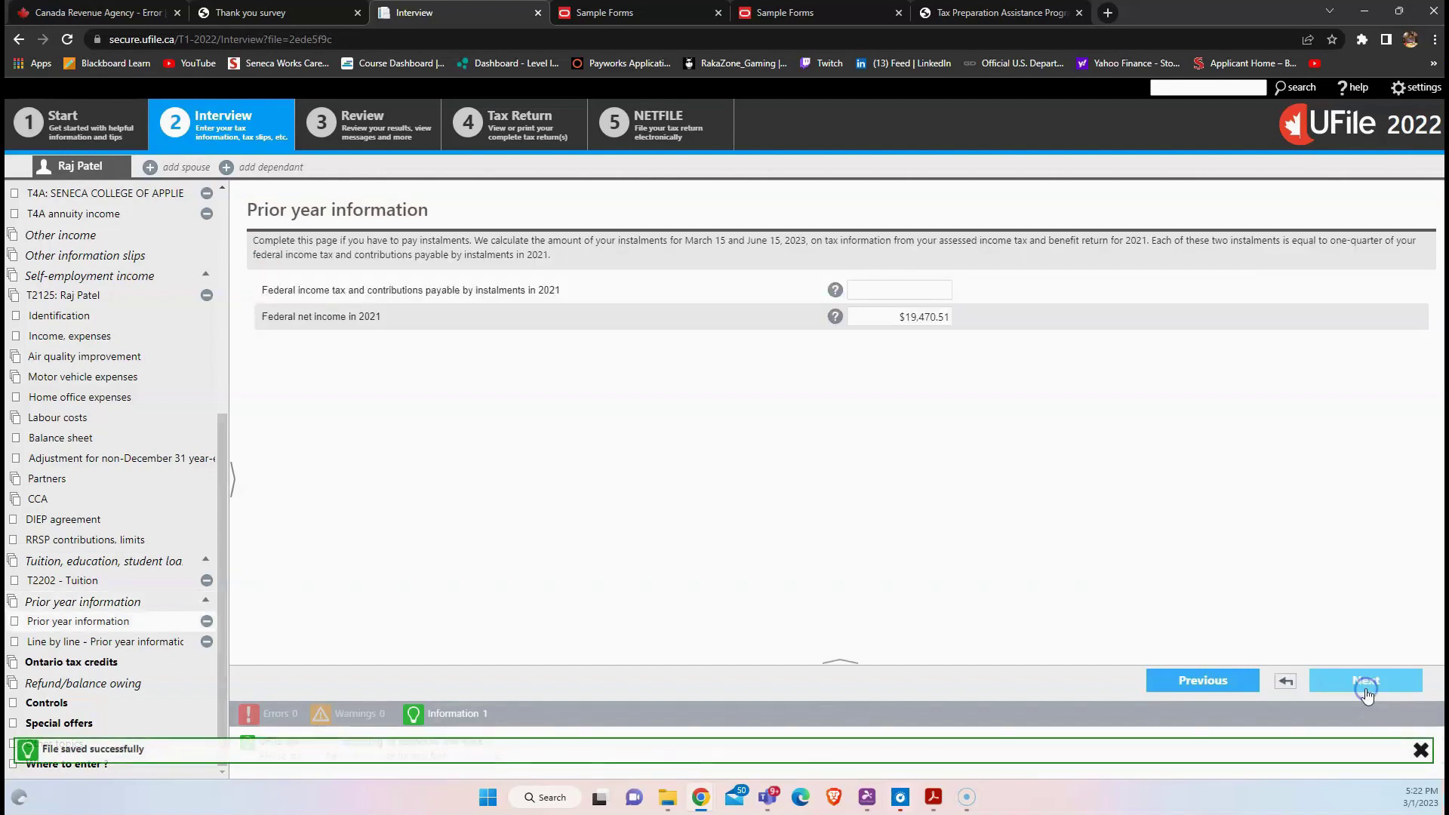
Review the Prior year information page and continue to the line by line prior year comparative information
click(947, 554)
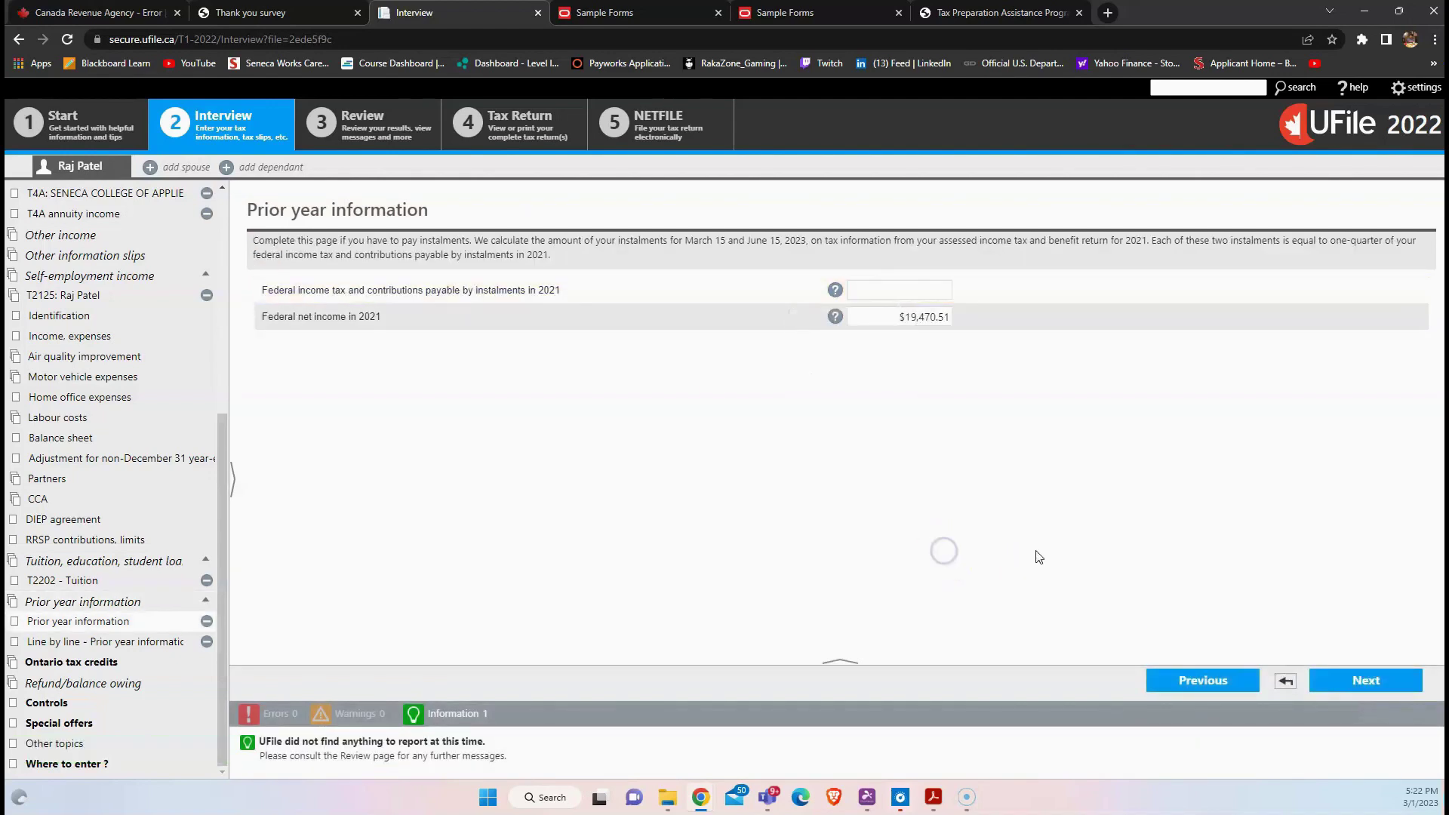
click(71, 598)
click(83, 627)
click(1344, 683)
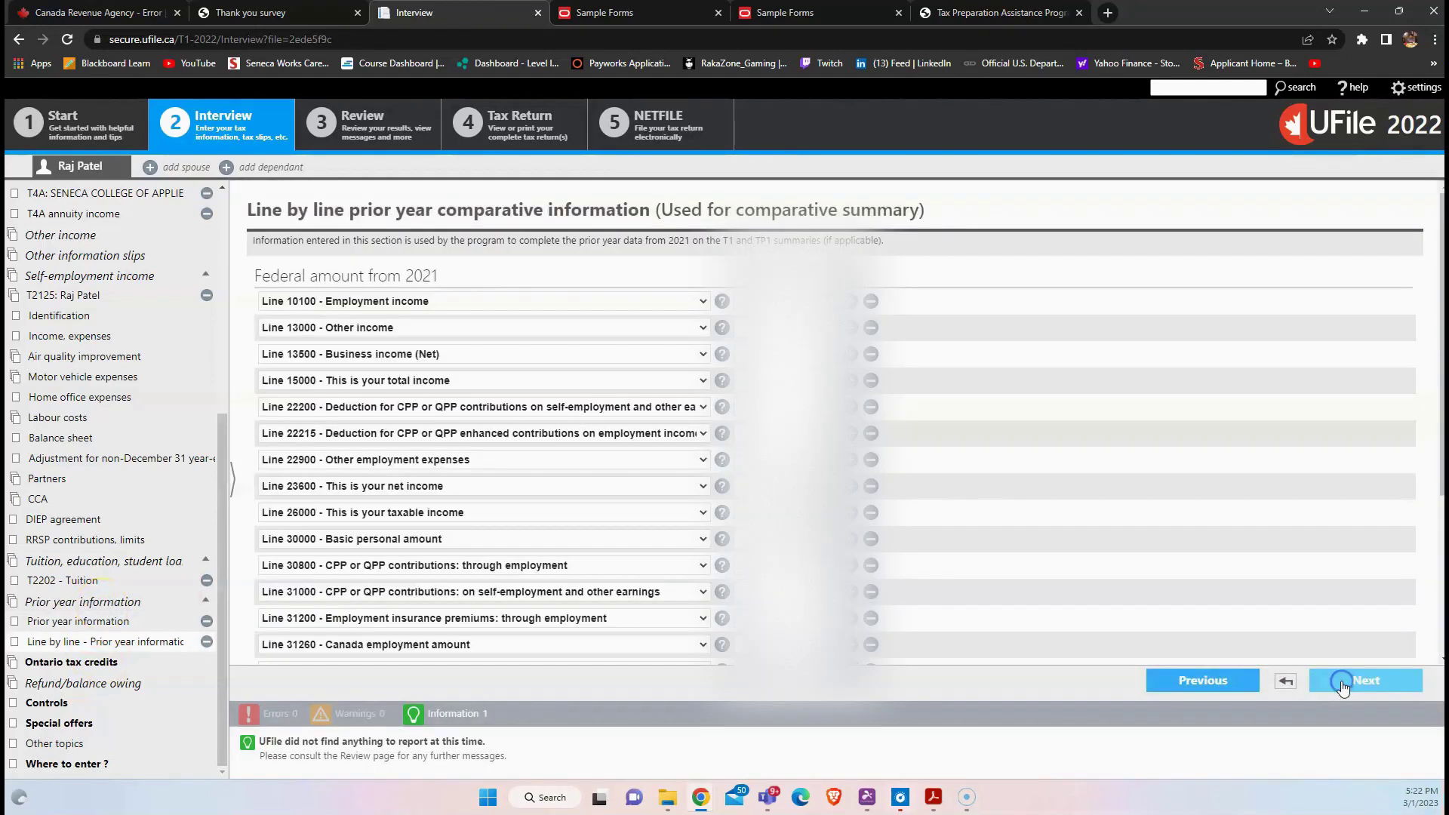
Look through the line by line federal amounts from 2021 and continue to Ontario tax credits
scroll(723, 442, down, 4)
scroll(724, 441, up, 4)
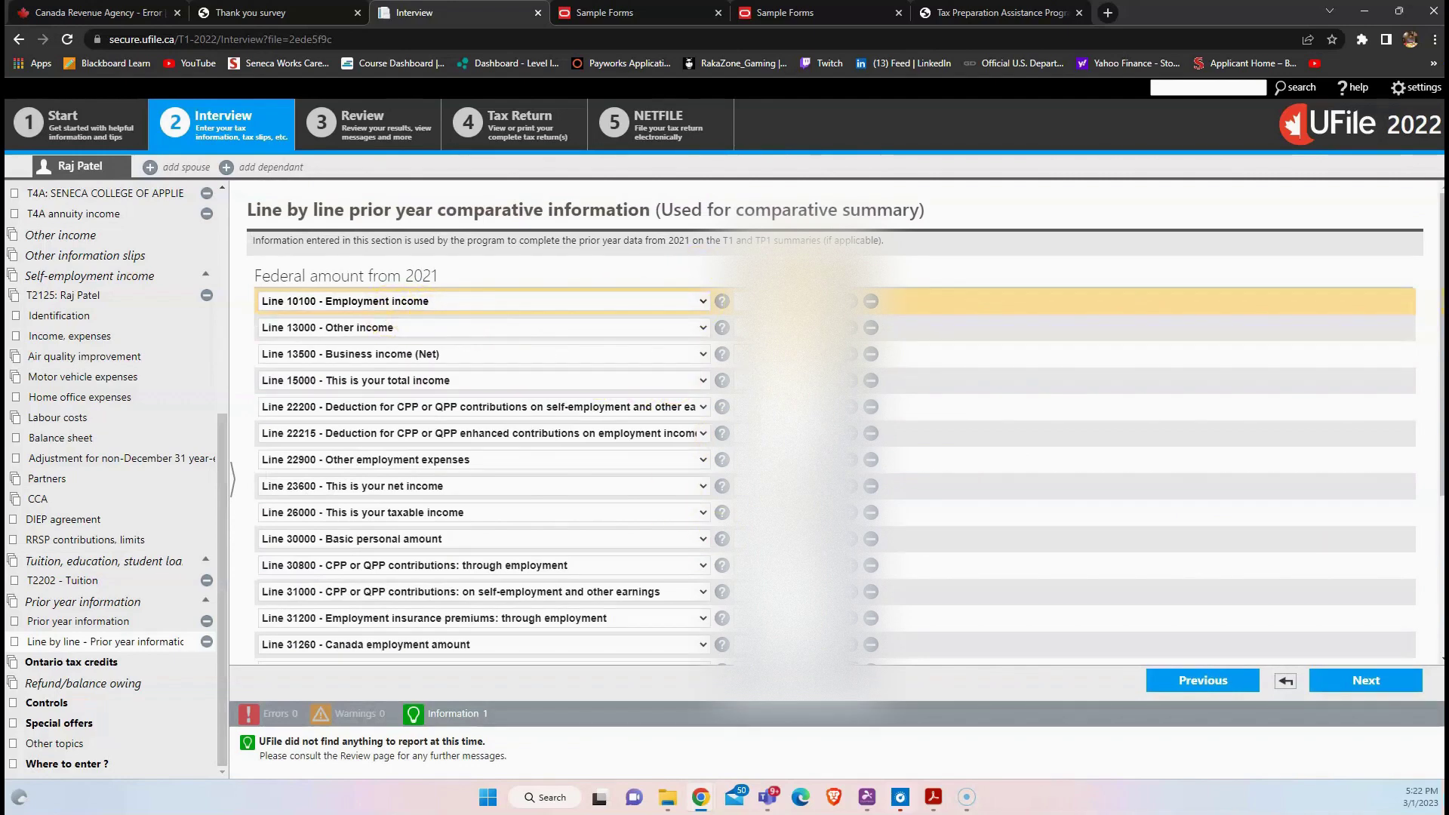
scroll(838, 423, down, 4)
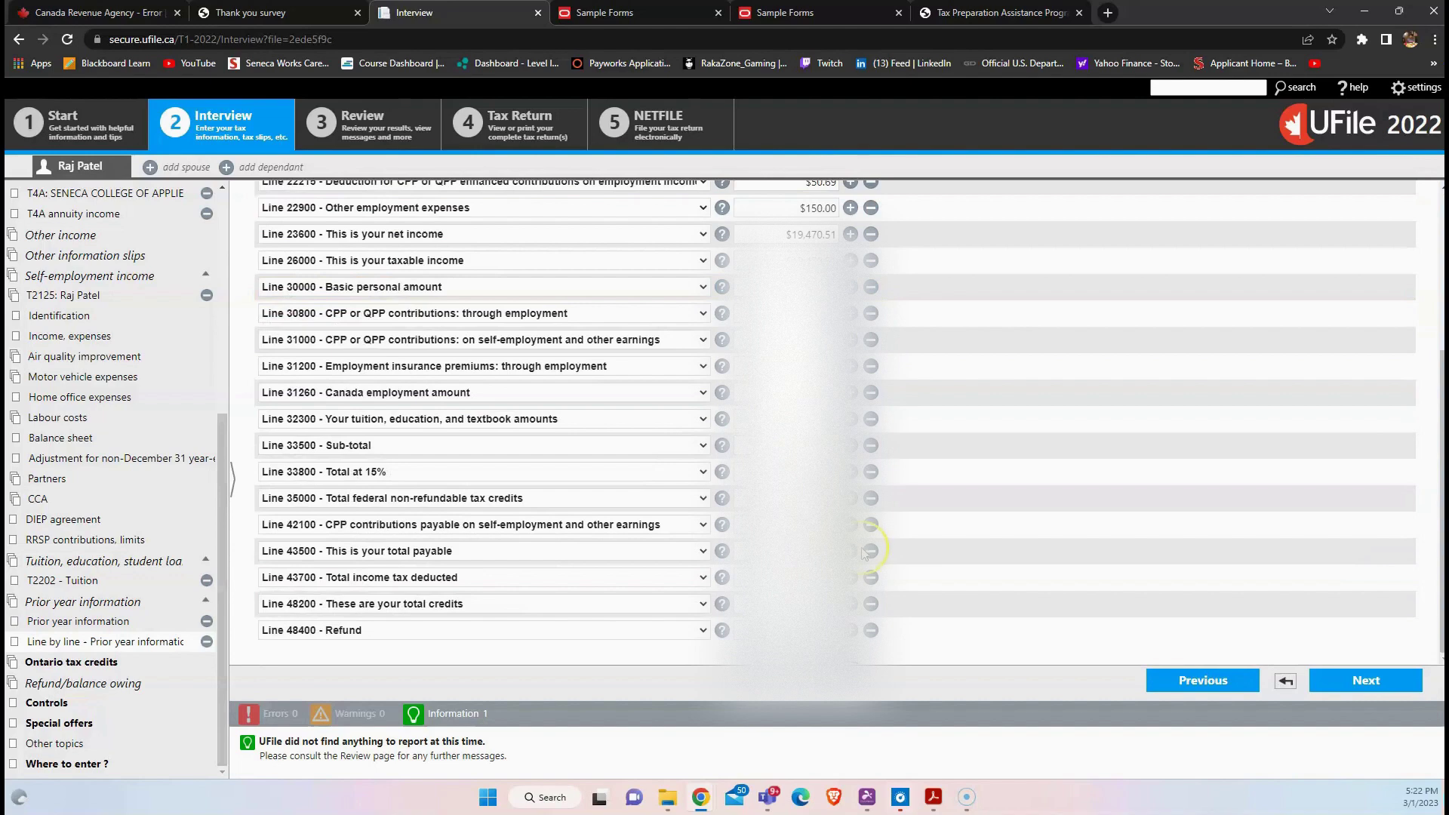
click(1367, 680)
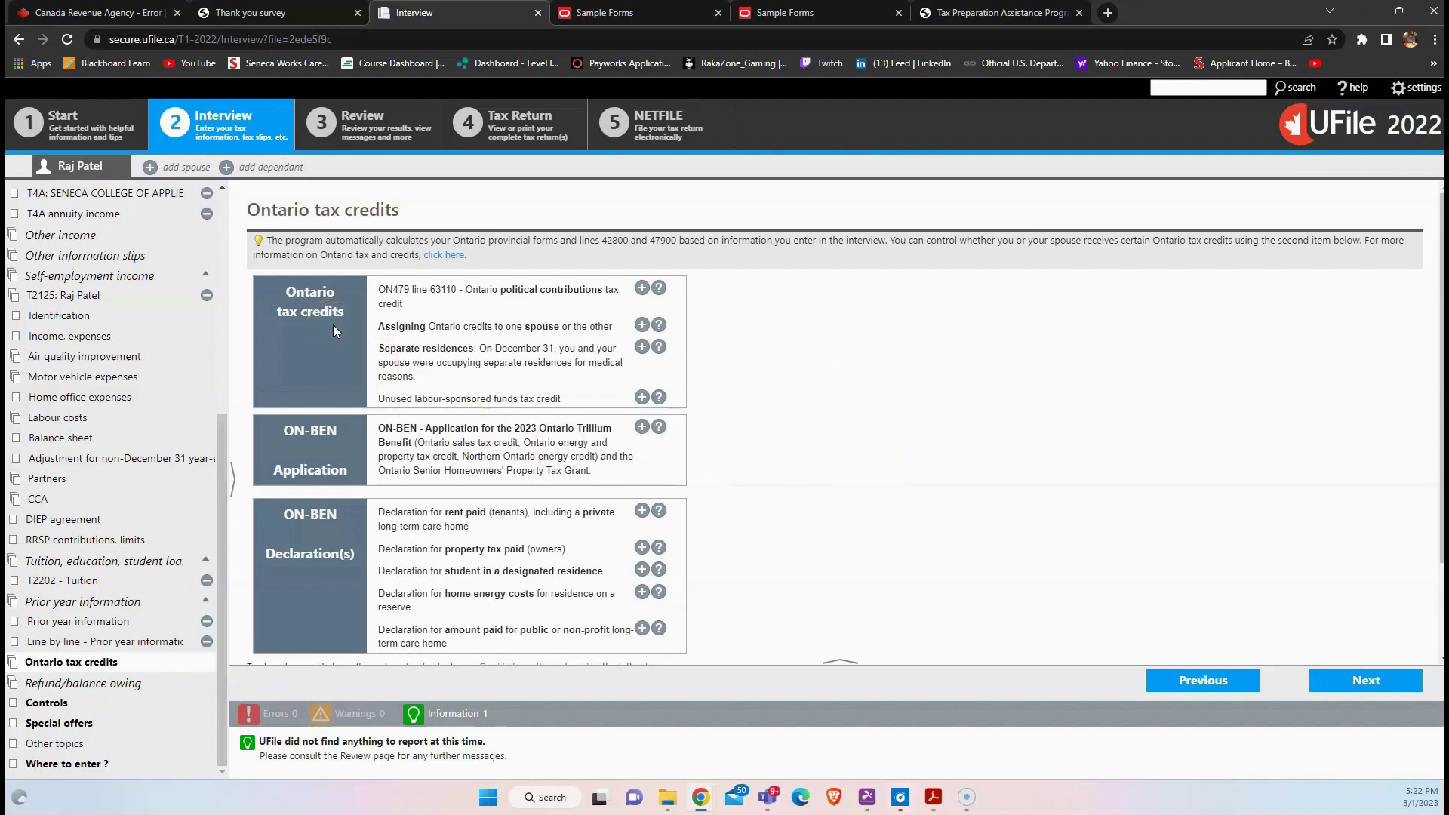
Review the Ontario tax credit options and add the ON-BEN application for the 2023 Ontario Trillium Benefit
click(415, 439)
scroll(414, 443, down, 2)
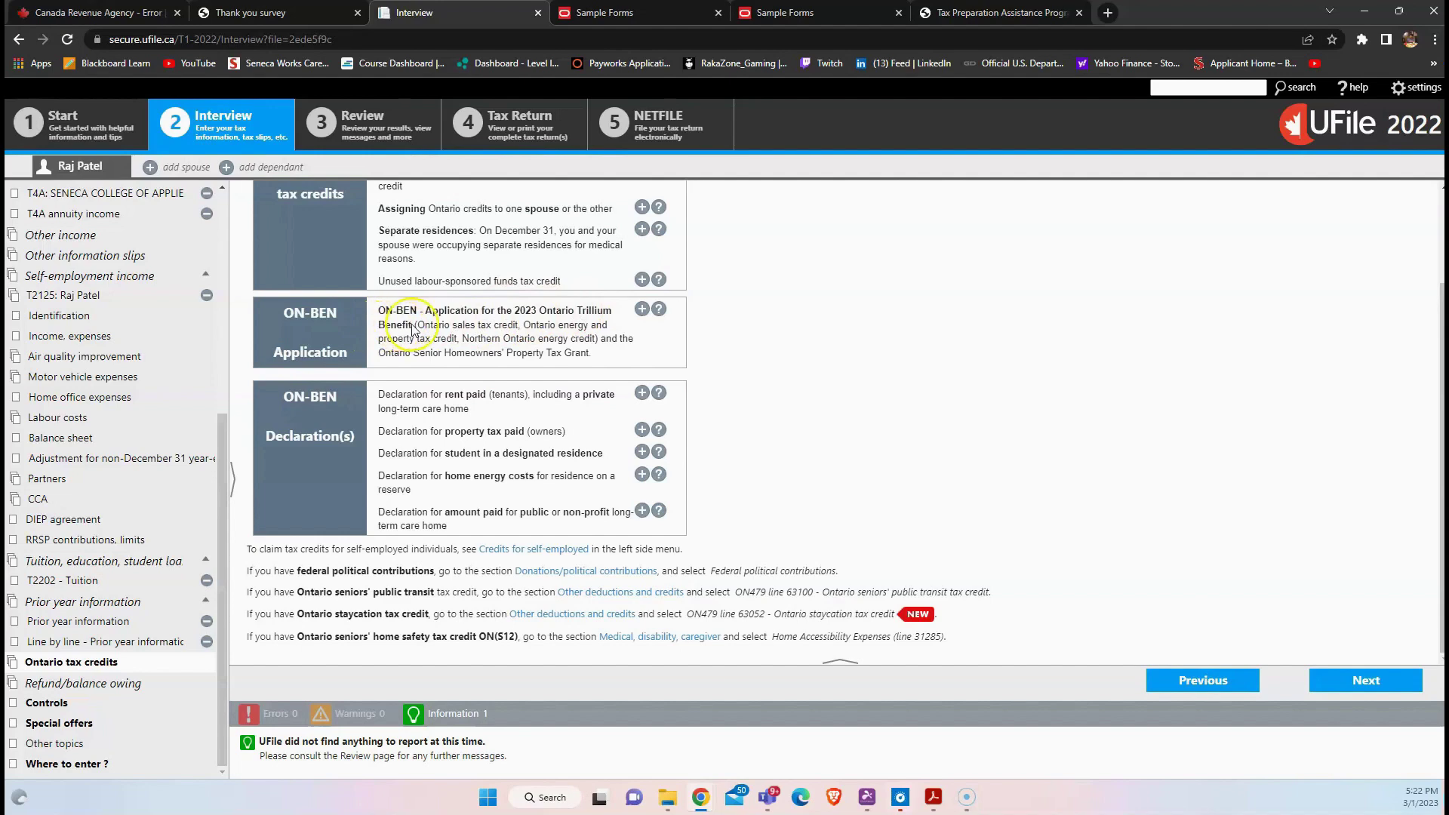
drag(404, 325, 379, 311)
scroll(566, 332, up, 1)
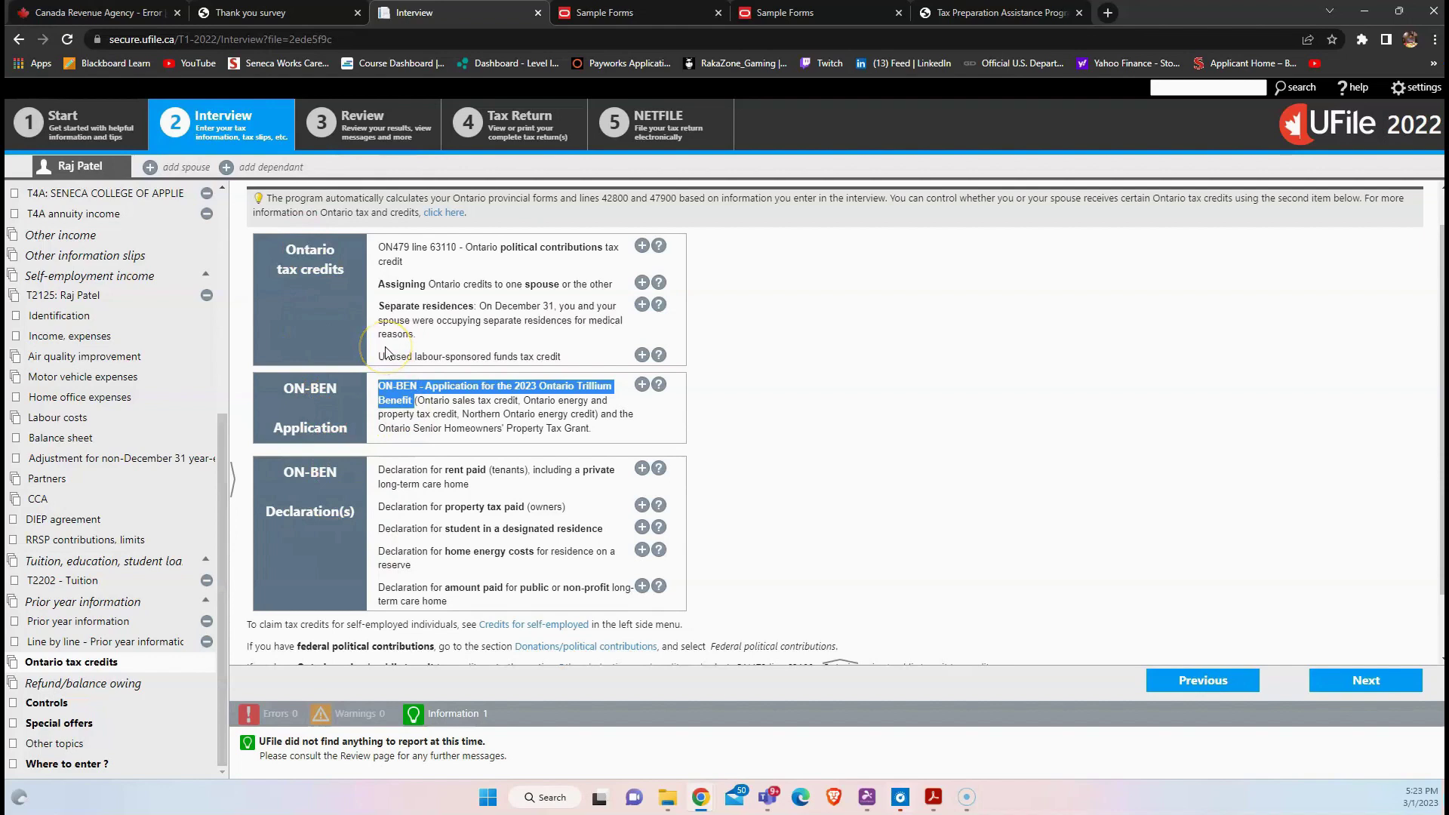
scroll(386, 352, up, 1)
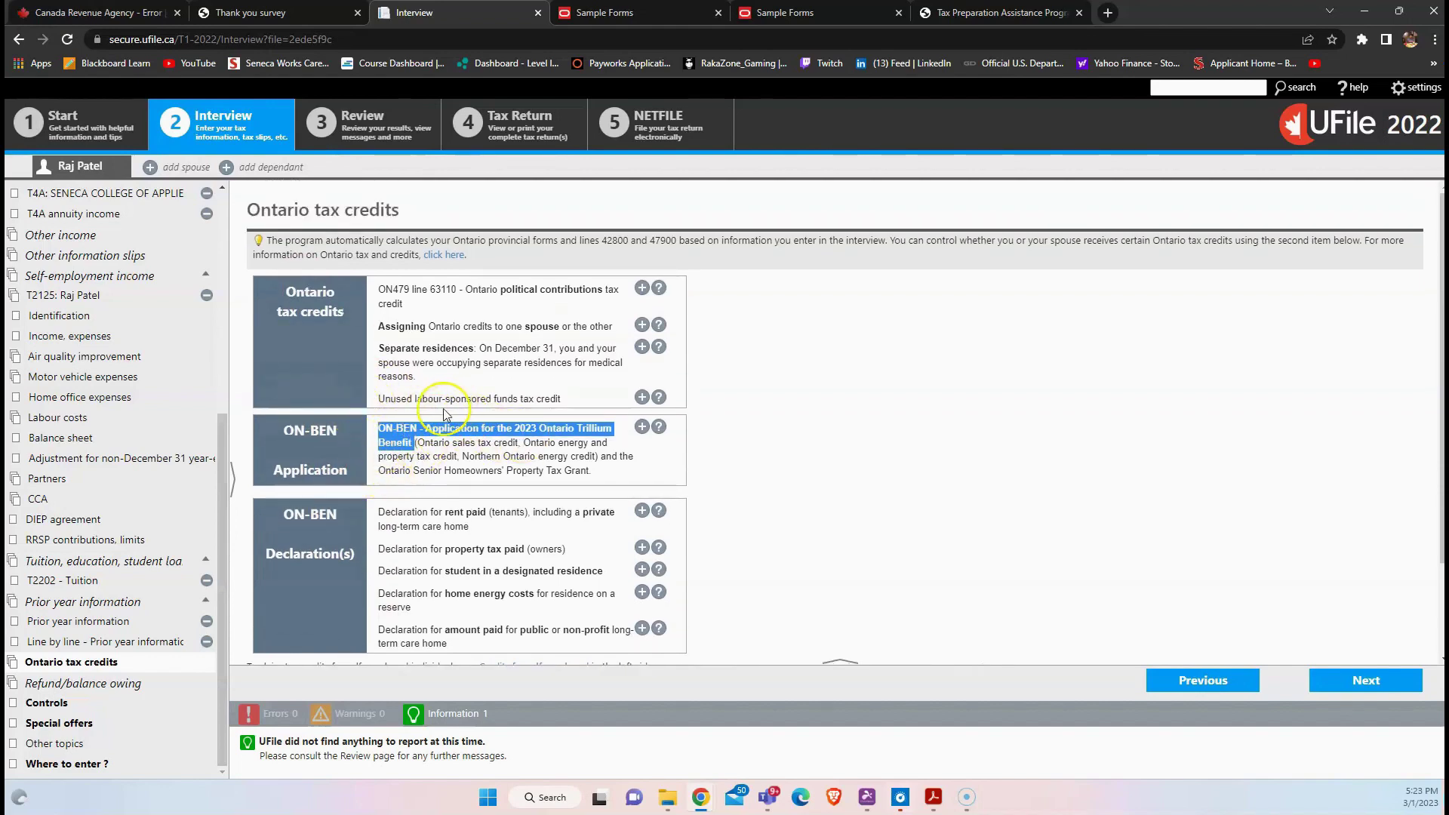
scroll(625, 482, down, 2)
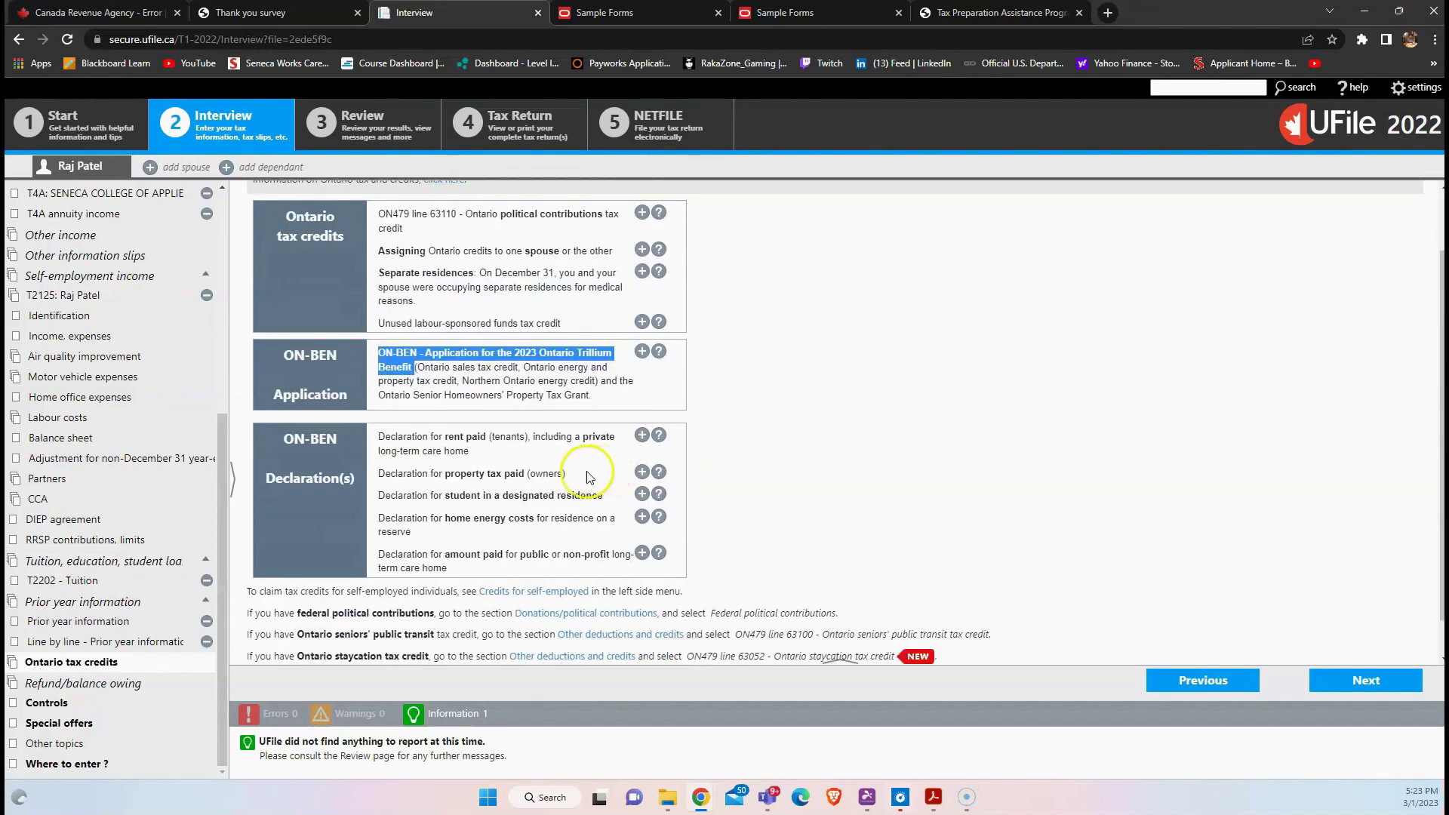
click(641, 352)
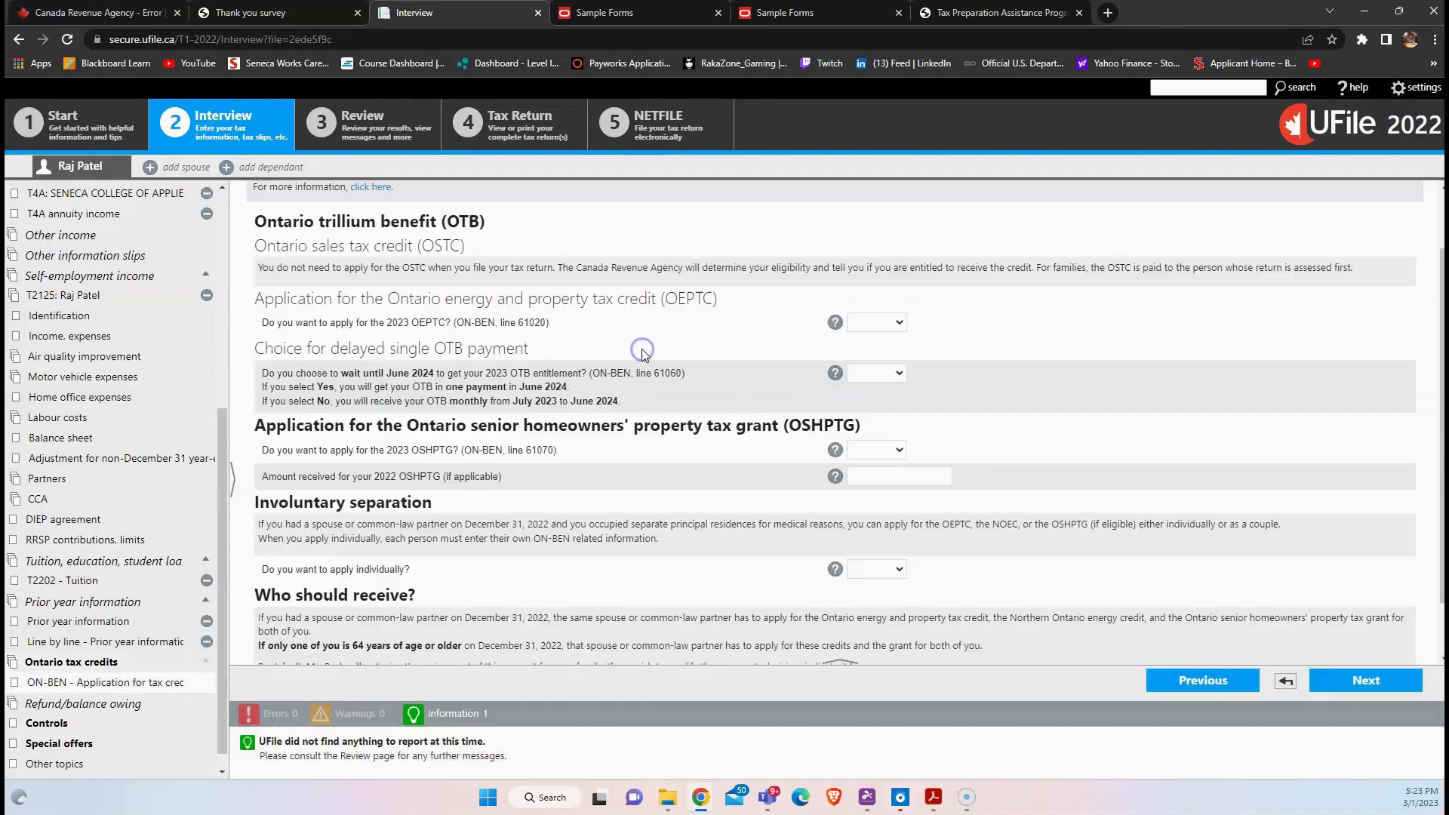
Review the ON-BEN declaration options and examine the Ontario energy and property tax credit (OEPTC) question in the ON-BEN application
click(75, 663)
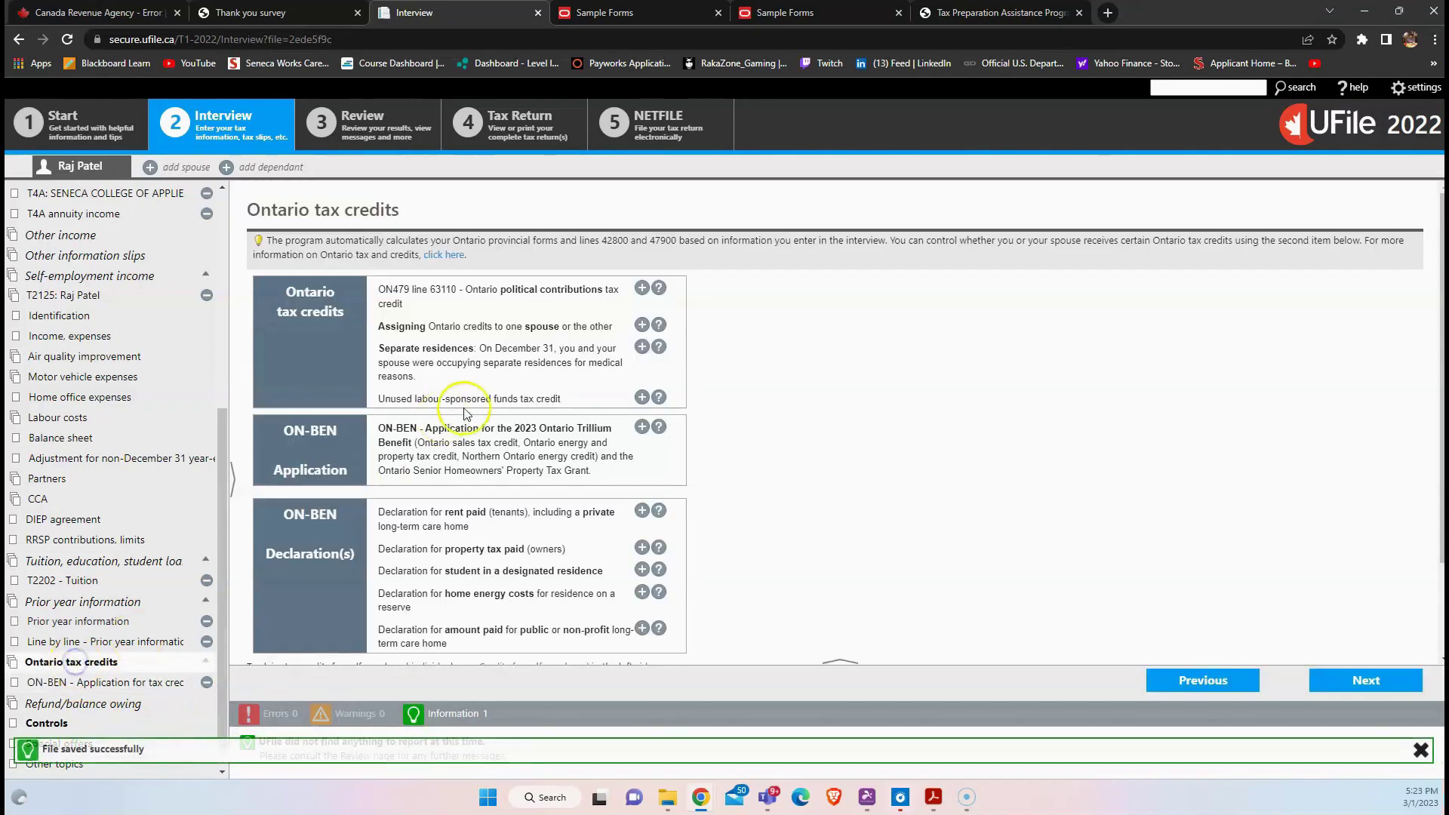
scroll(494, 571, down, 2)
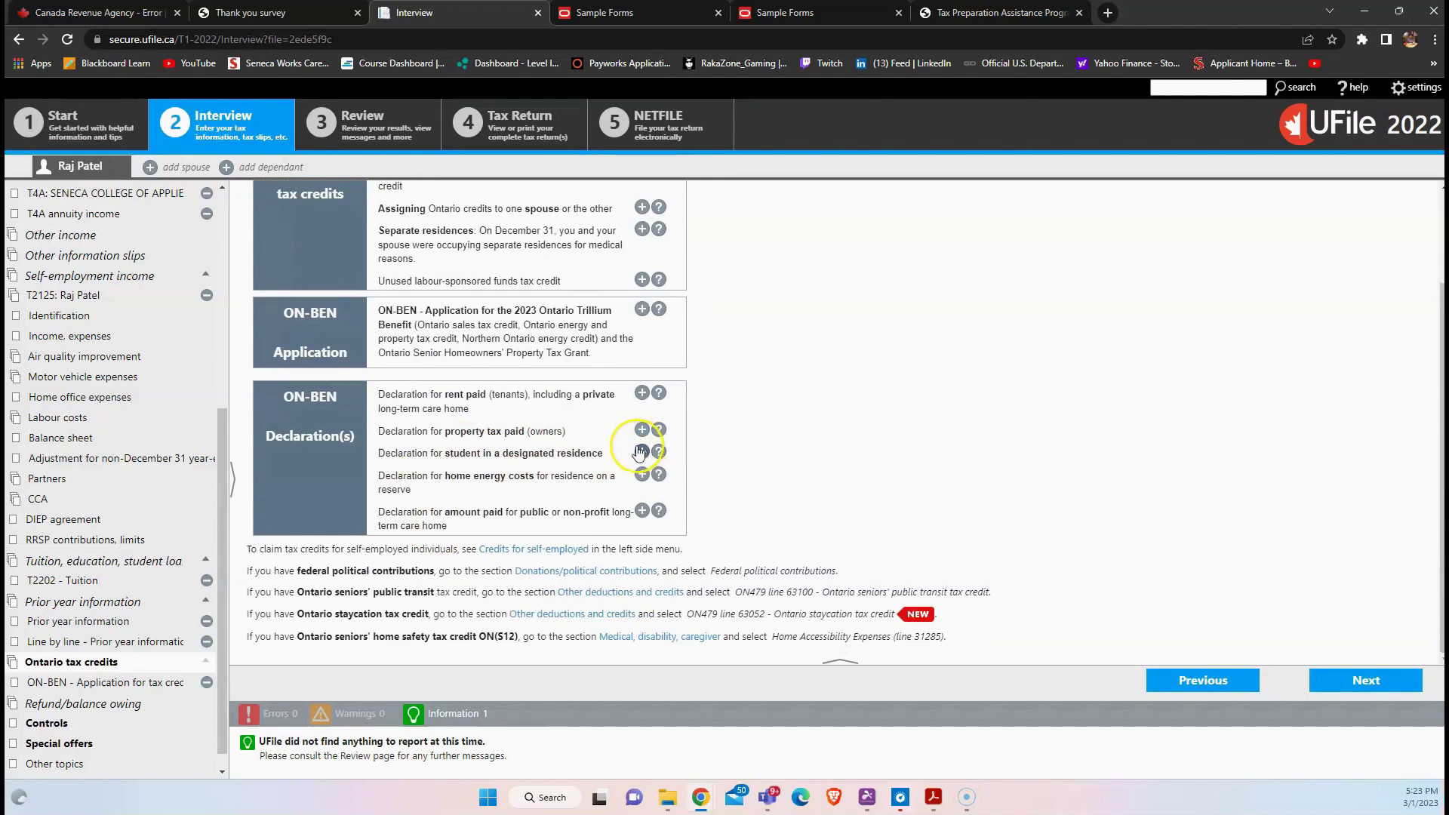
click(115, 682)
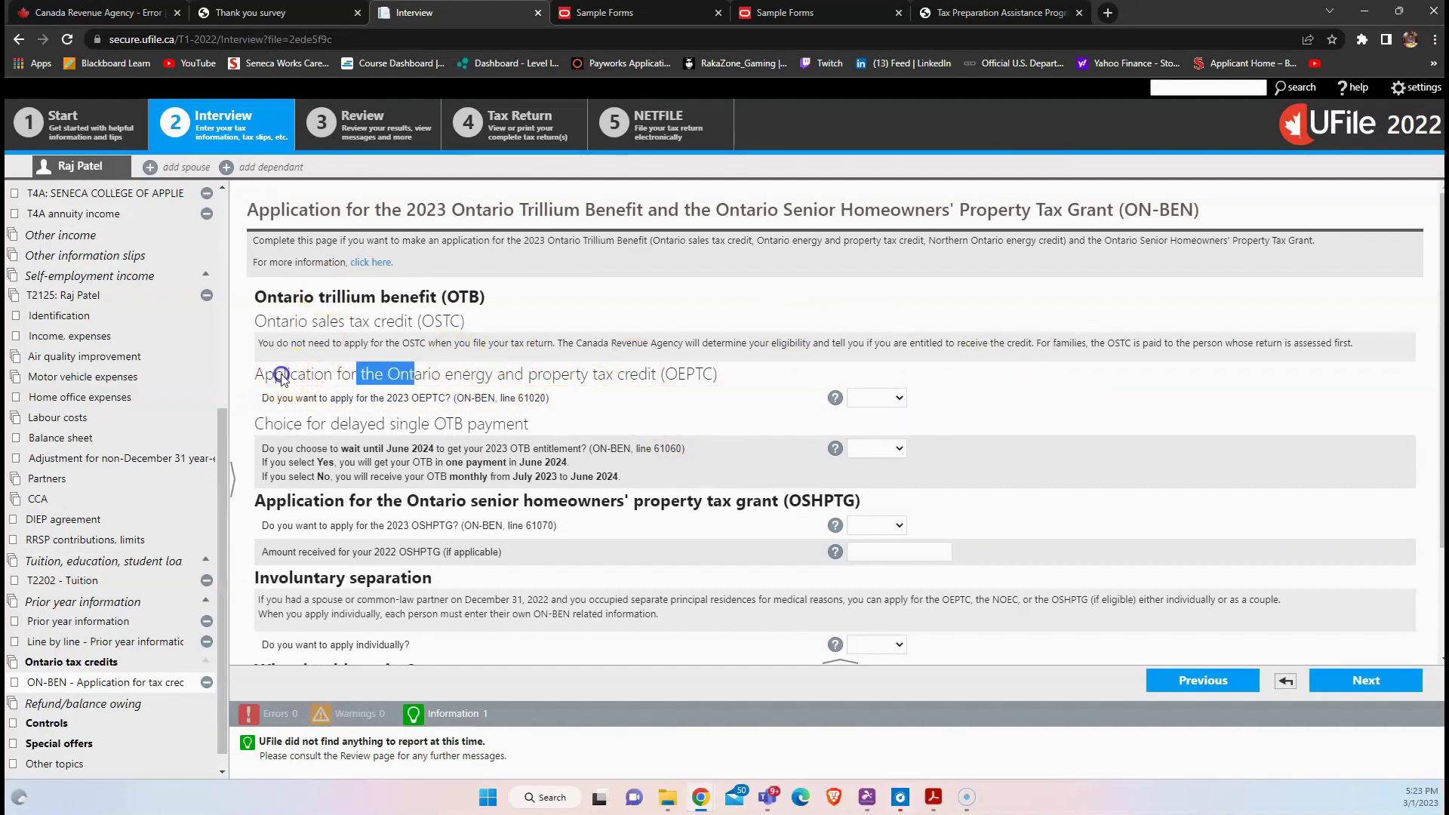
drag(283, 375, 647, 369)
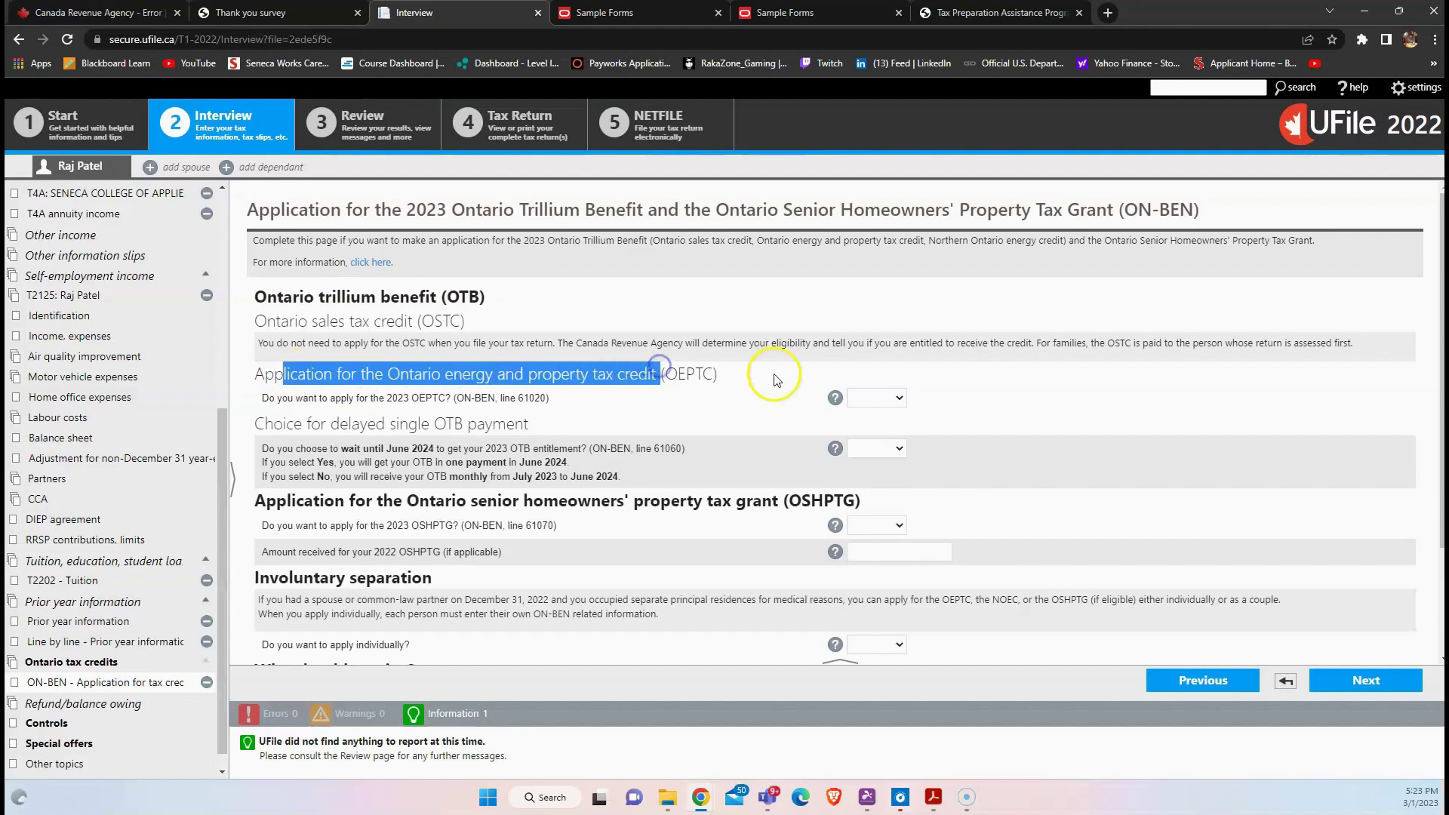
Answer Yes to applying for the 2023 OEPTC and No to applying for the 2023 NOEC in the ON-BEN application
click(876, 397)
click(895, 429)
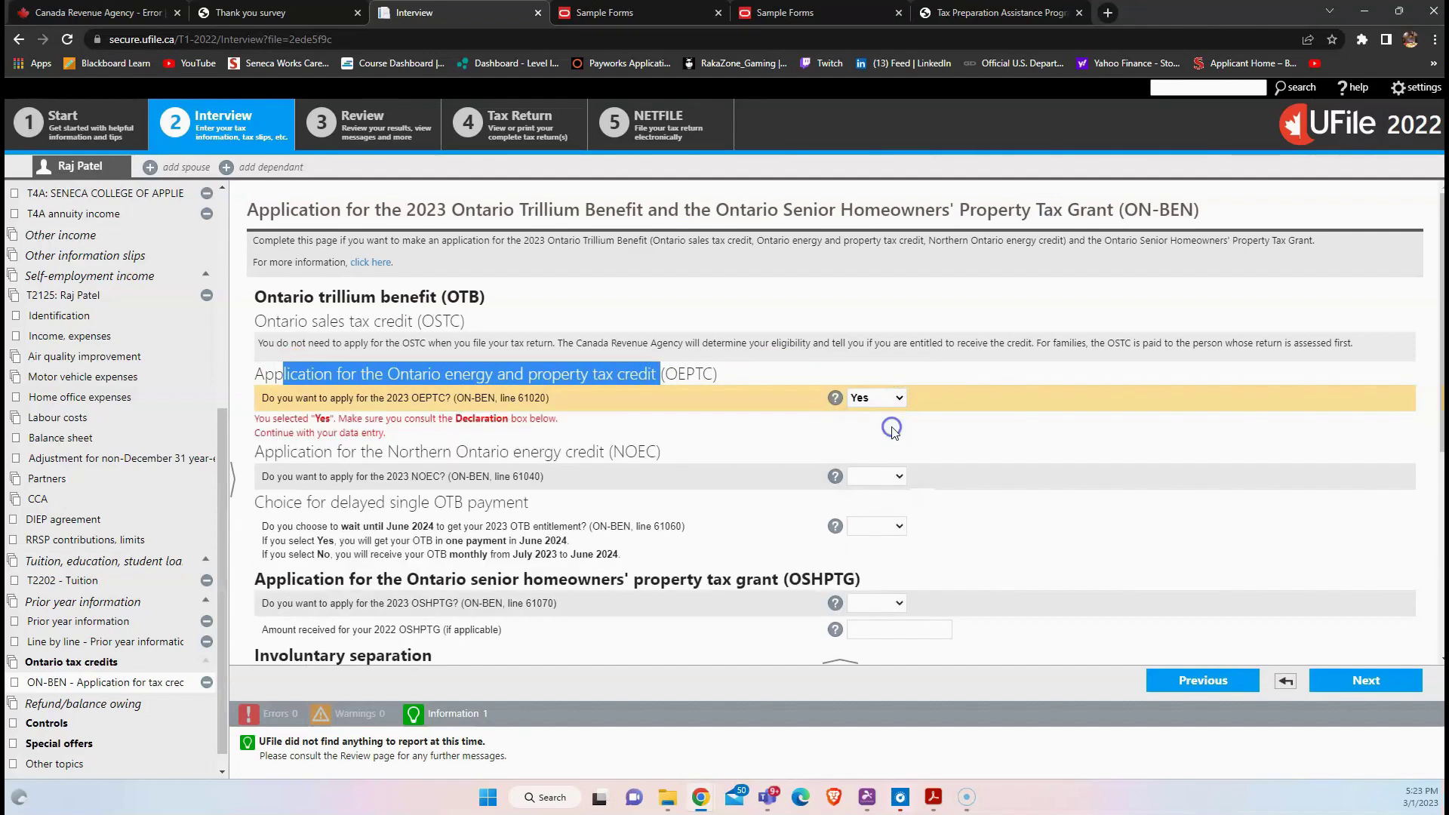
scroll(803, 414, down, 1)
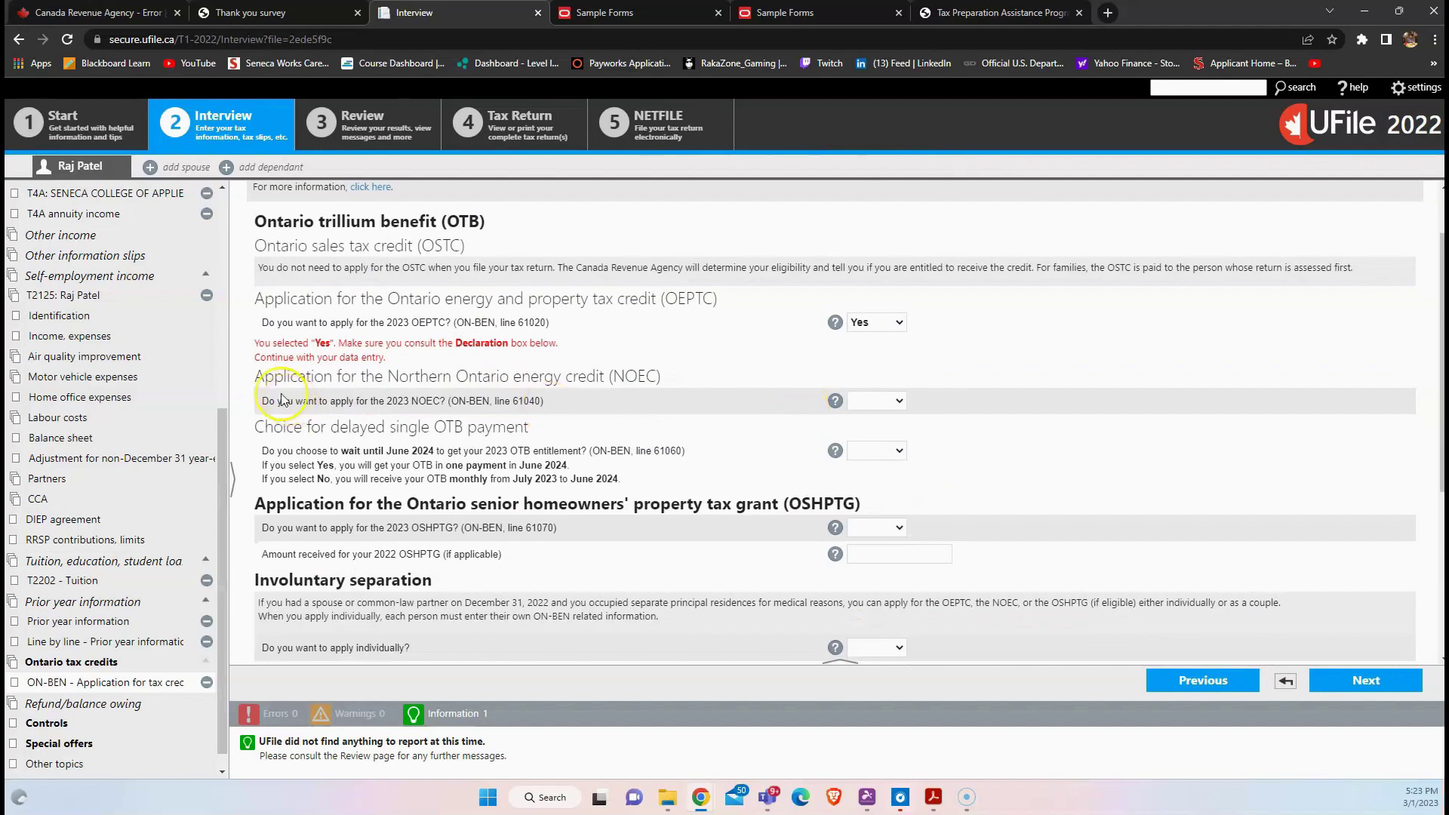
drag(273, 378, 593, 378)
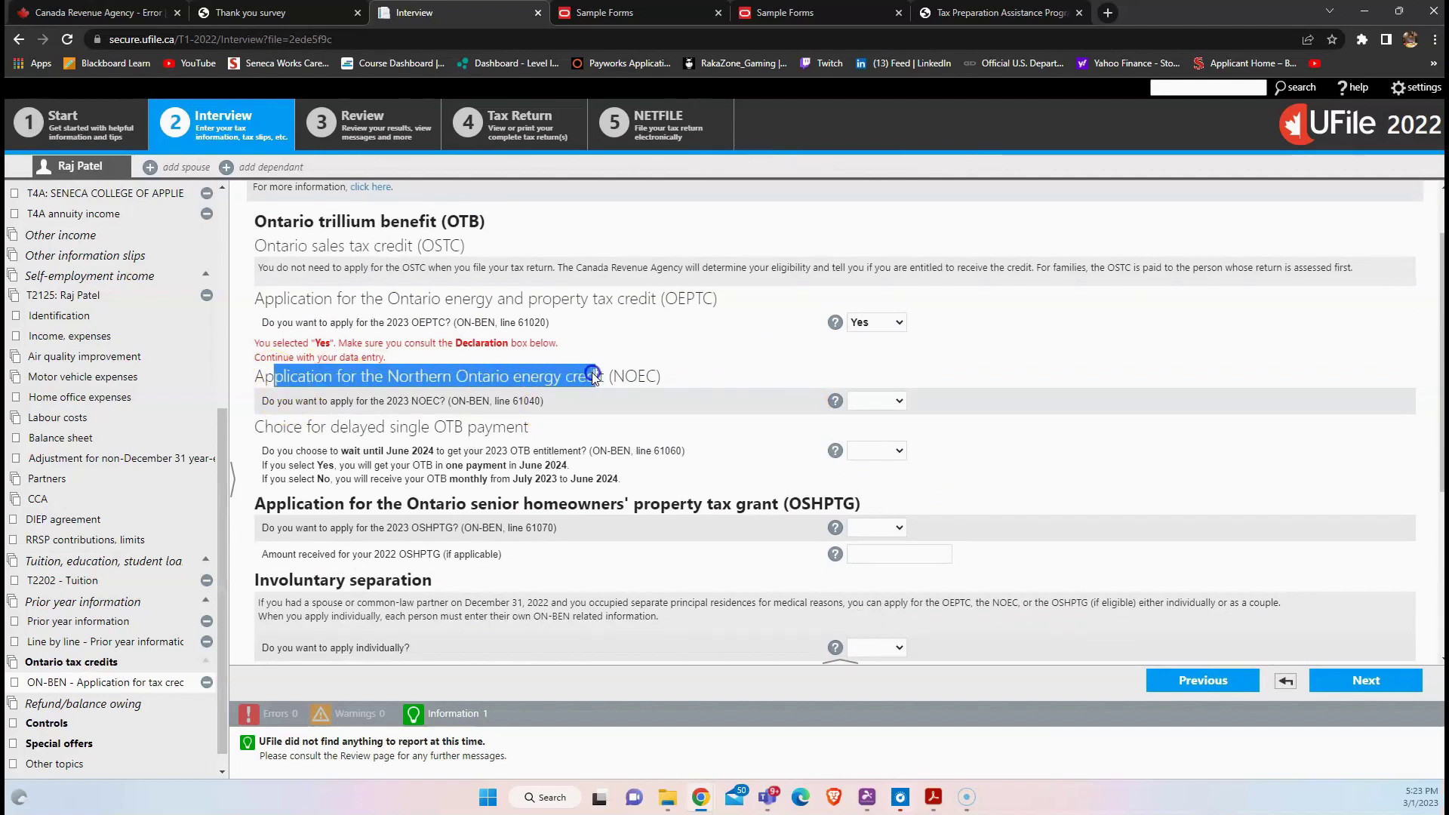
click(667, 398)
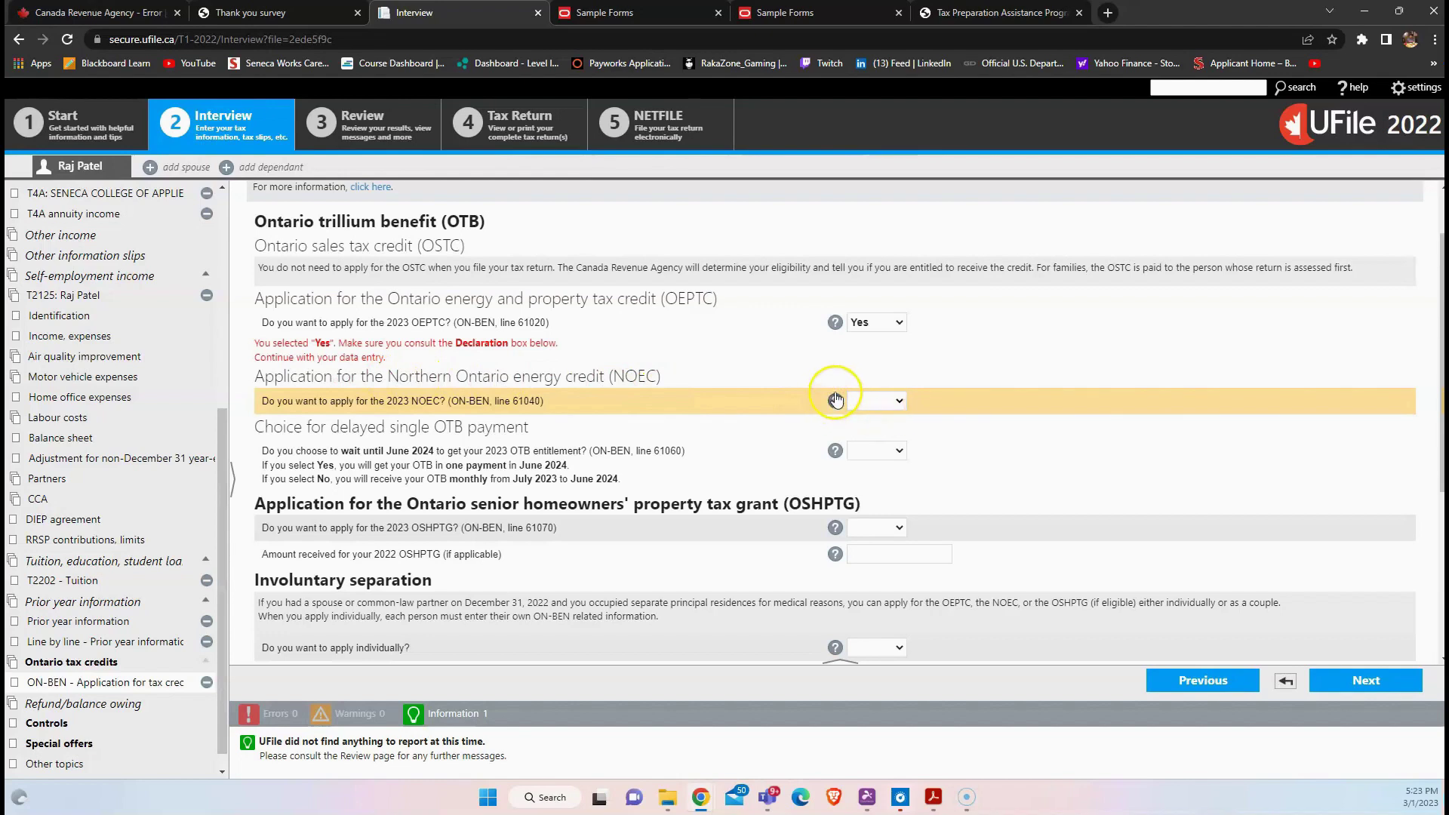
click(879, 404)
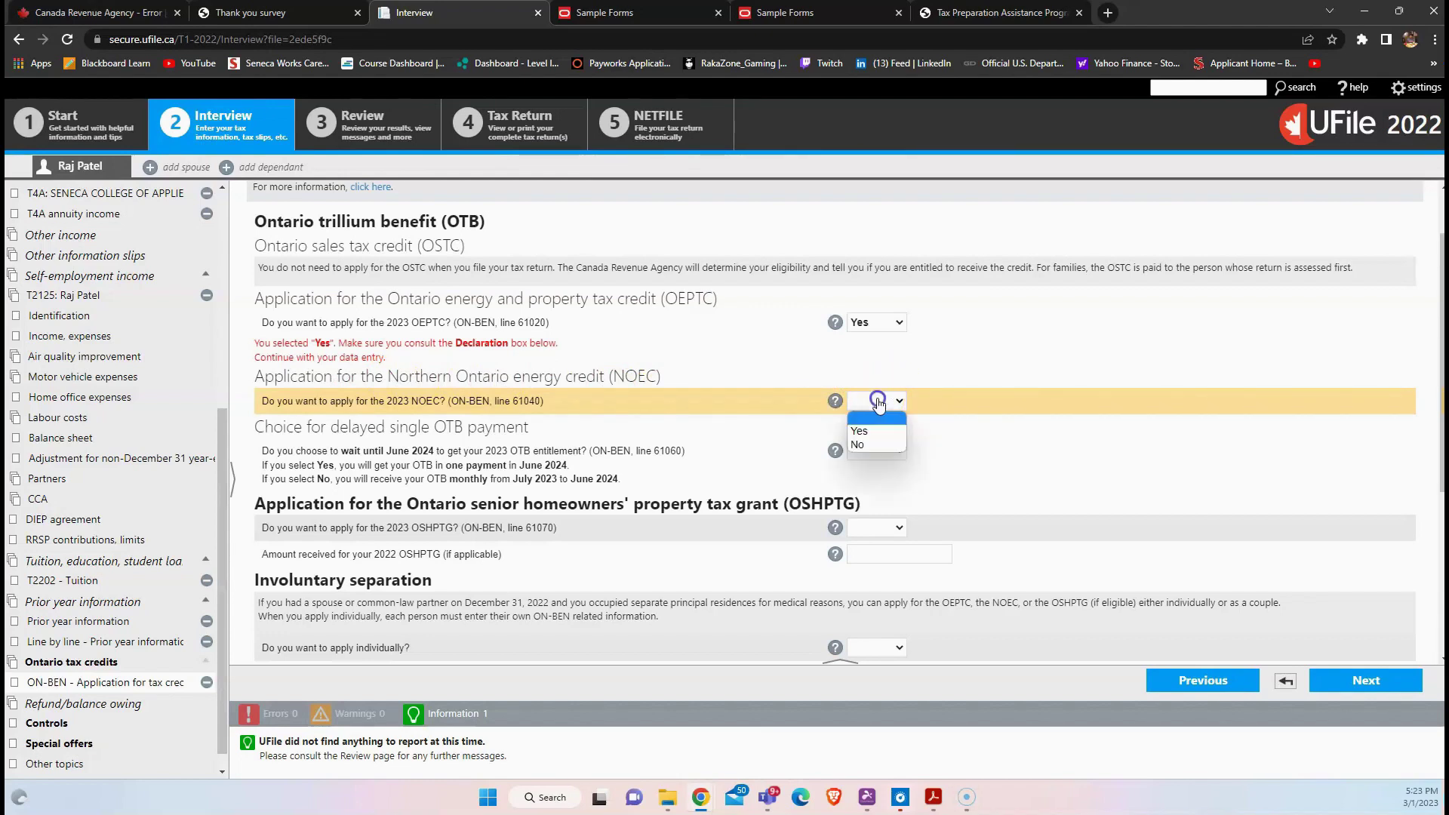
click(878, 446)
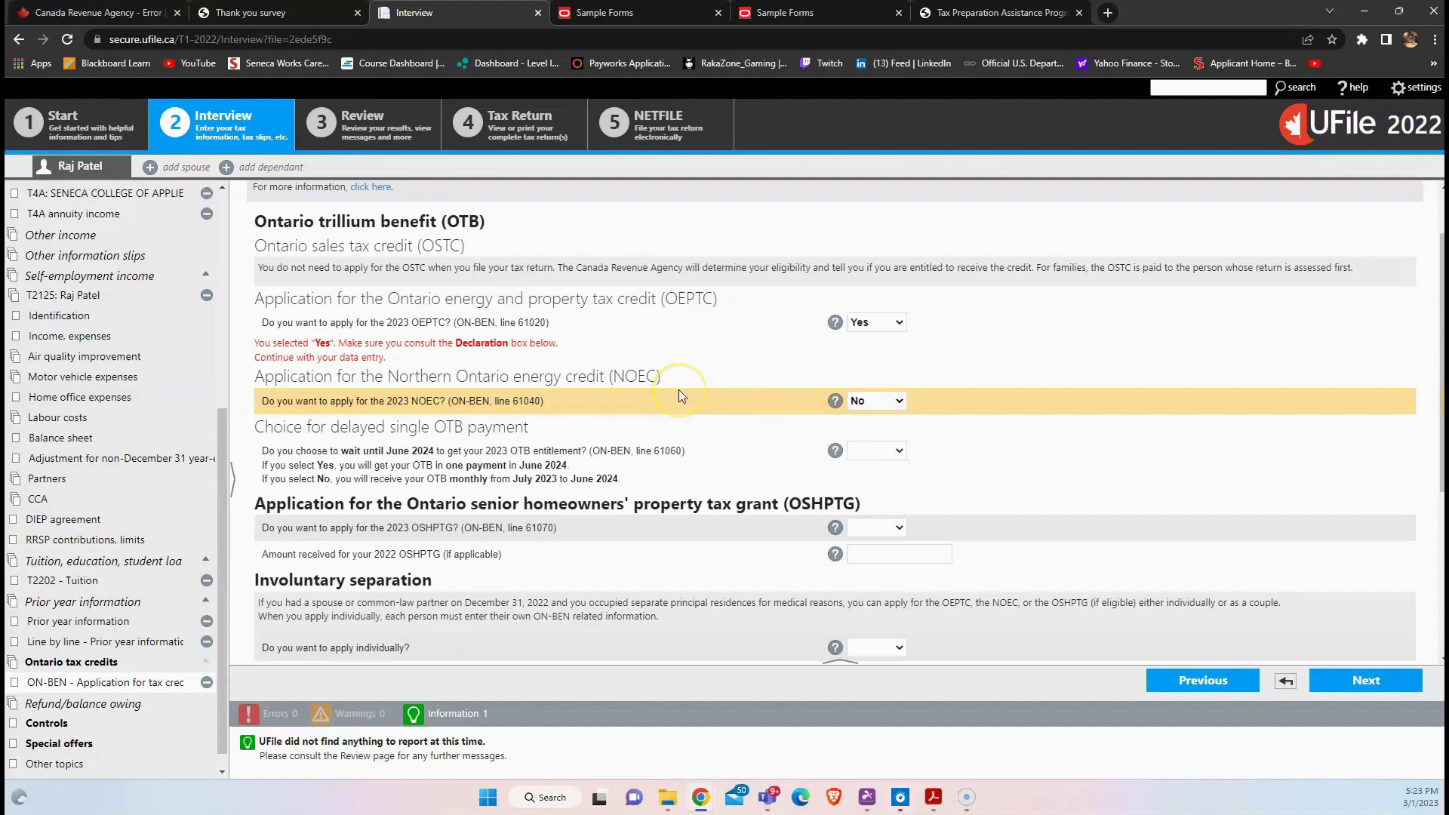
Examine the delayed single OTB payment question on line 61060 and its answer options without choosing one
scroll(681, 397, down, 1)
drag(530, 355, 384, 354)
click(273, 354)
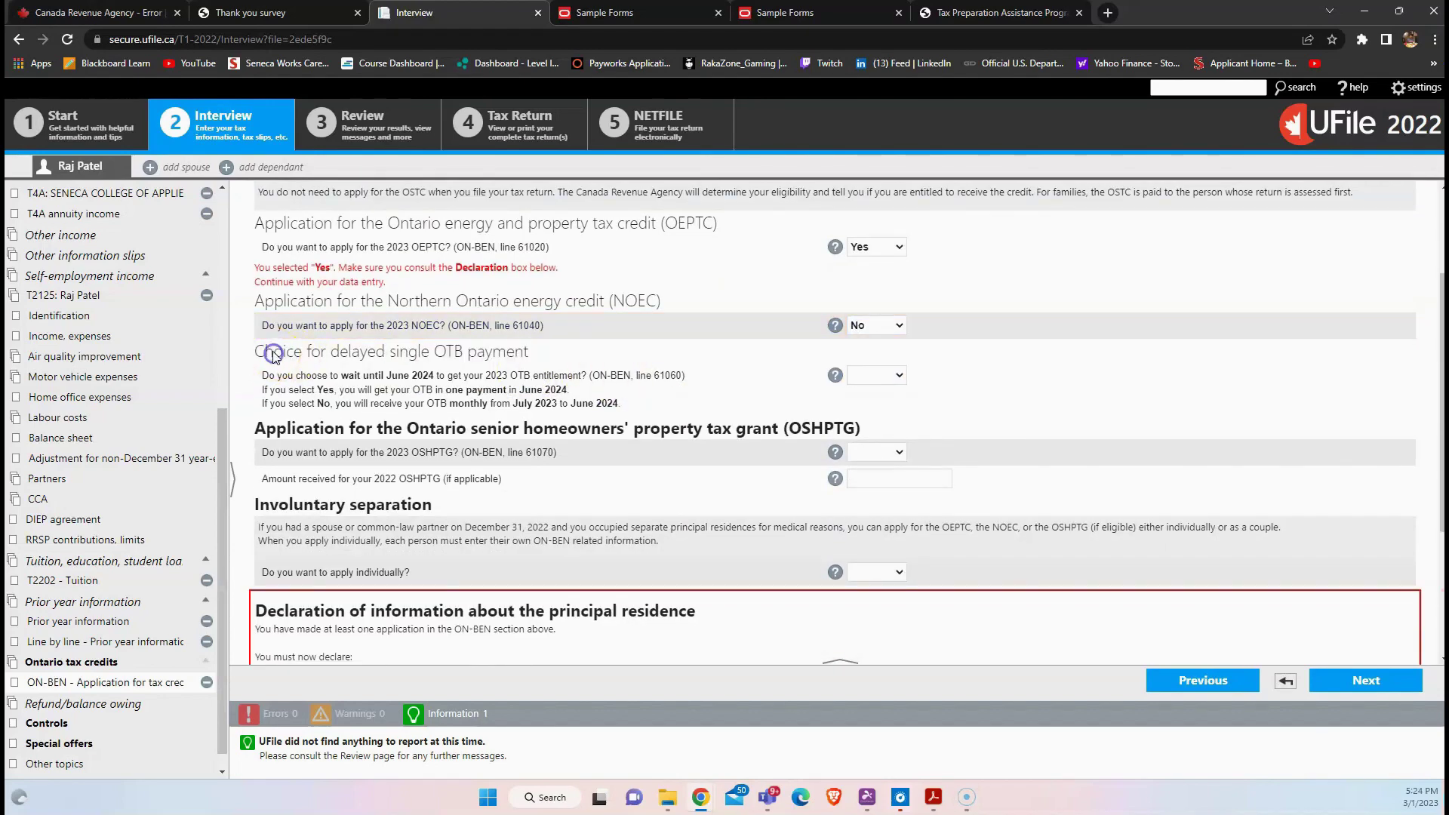
drag(273, 355, 453, 353)
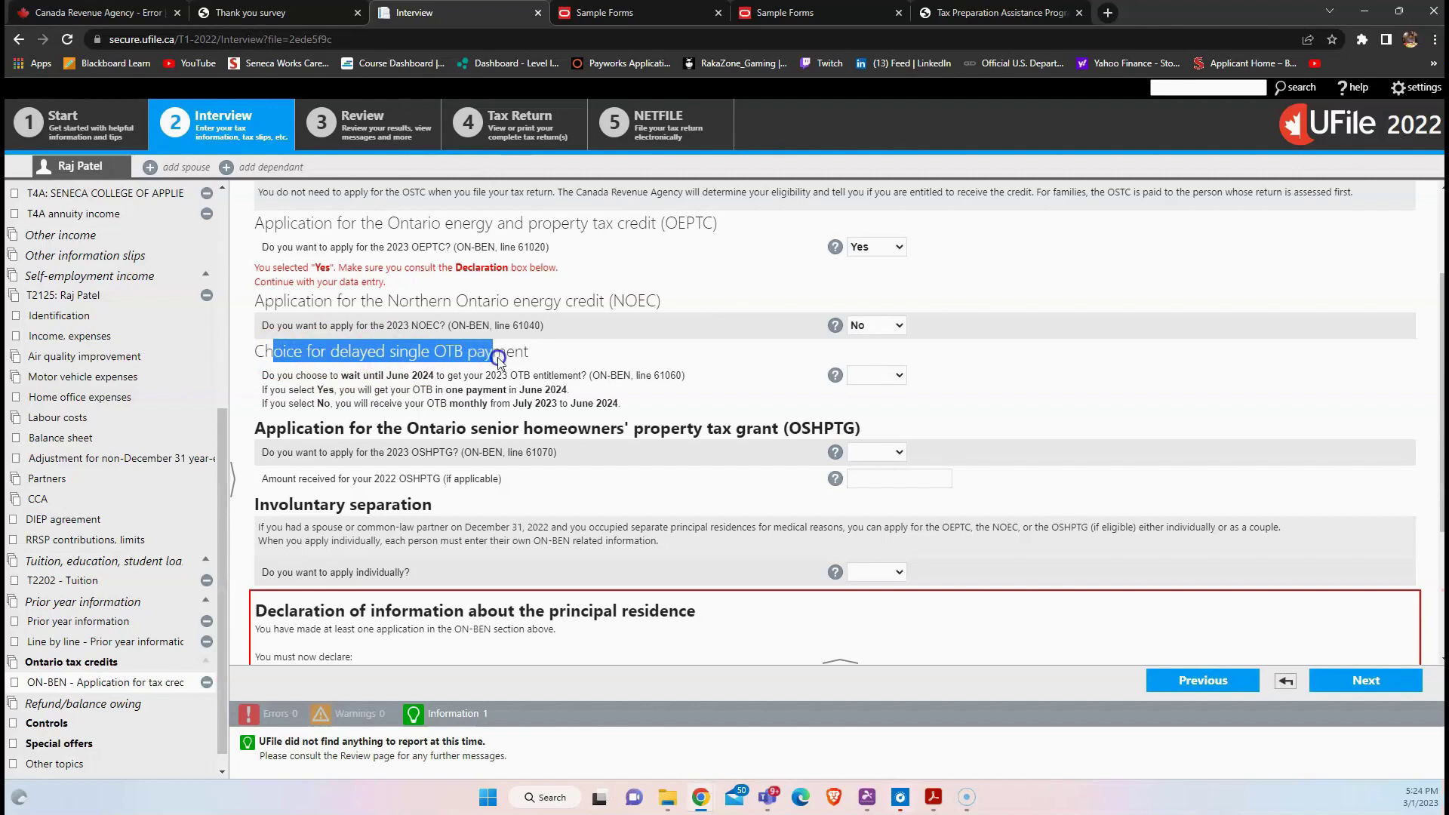
click(550, 358)
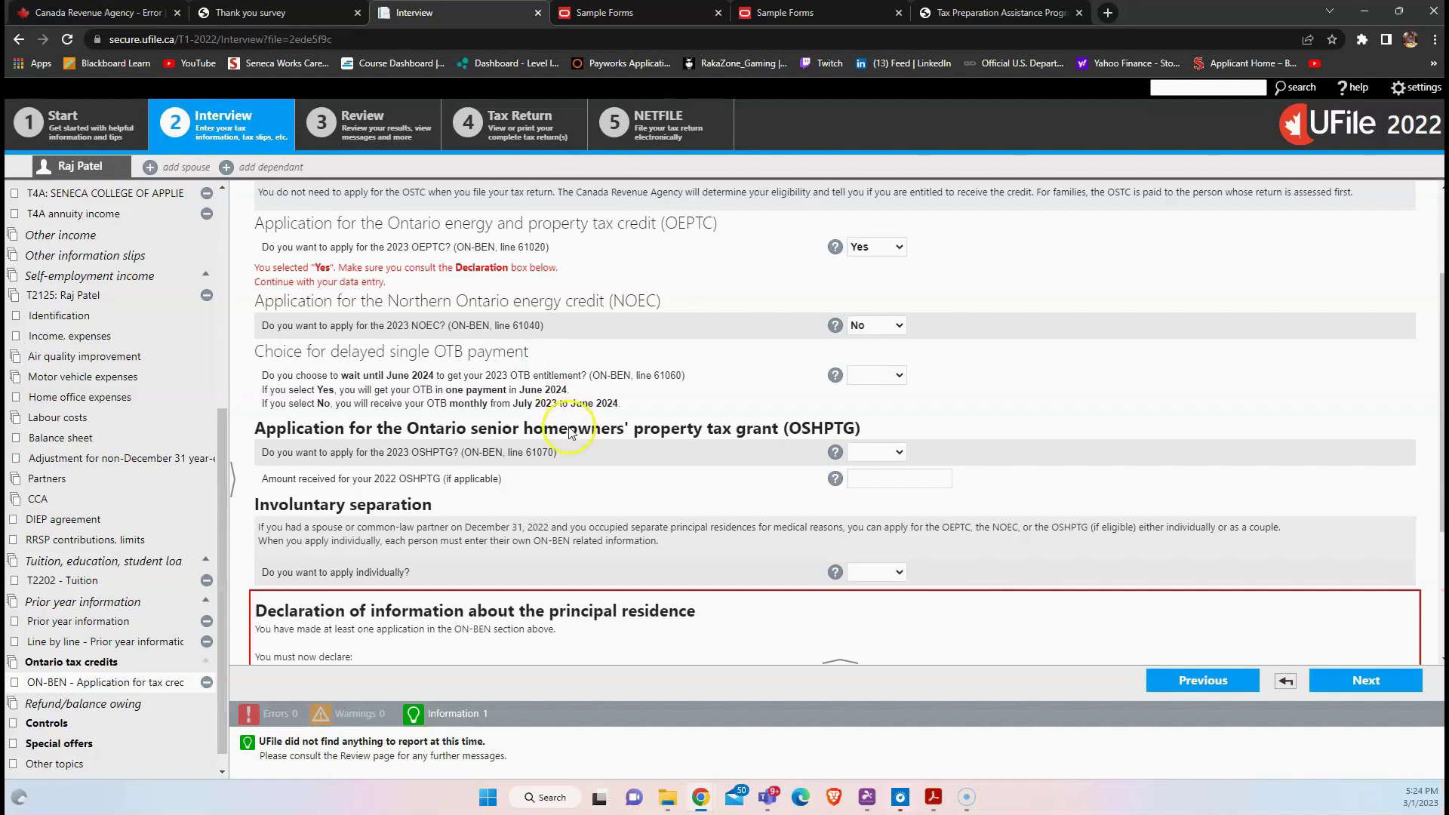
drag(550, 406, 563, 393)
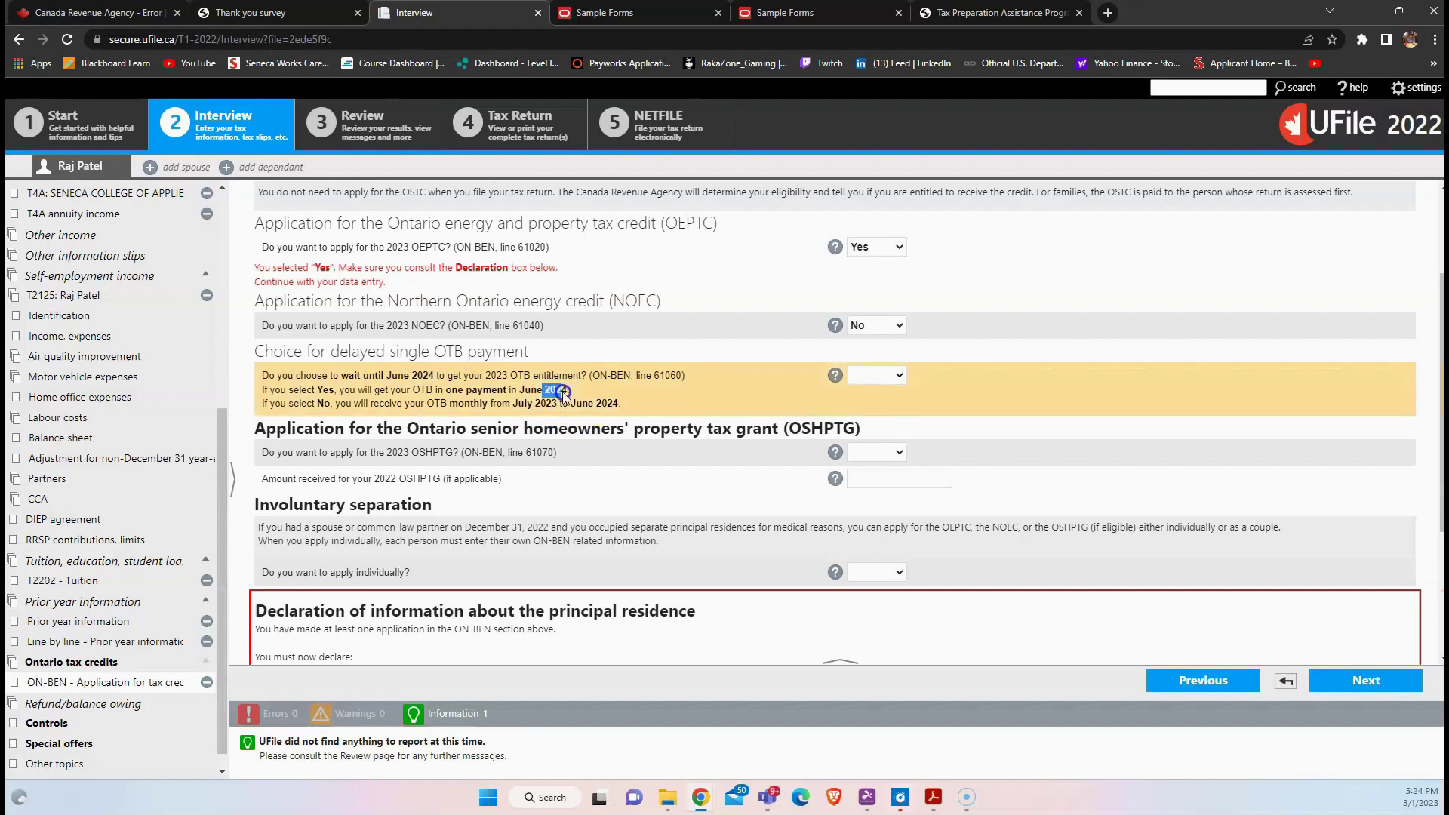
click(875, 376)
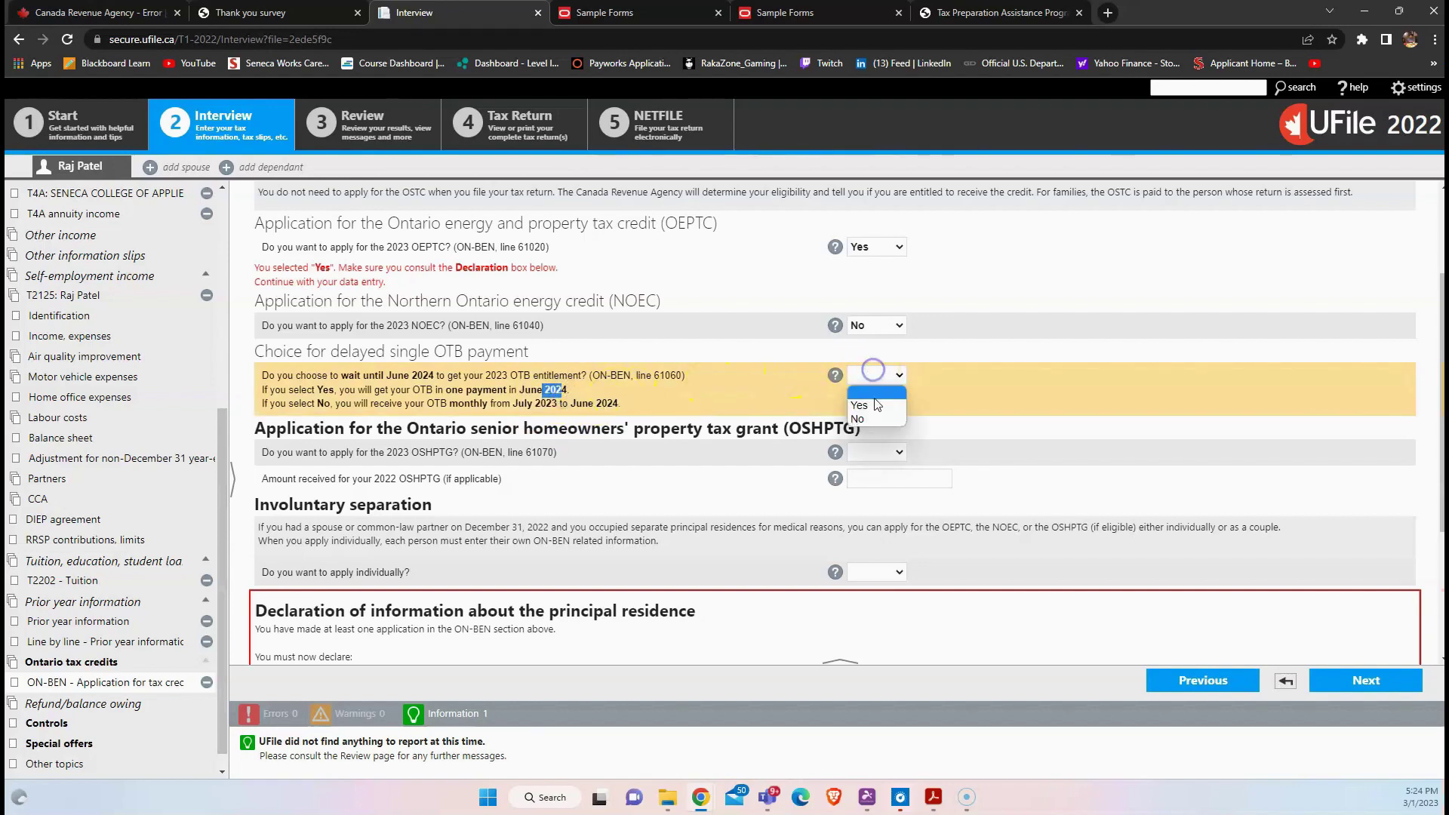
click(877, 381)
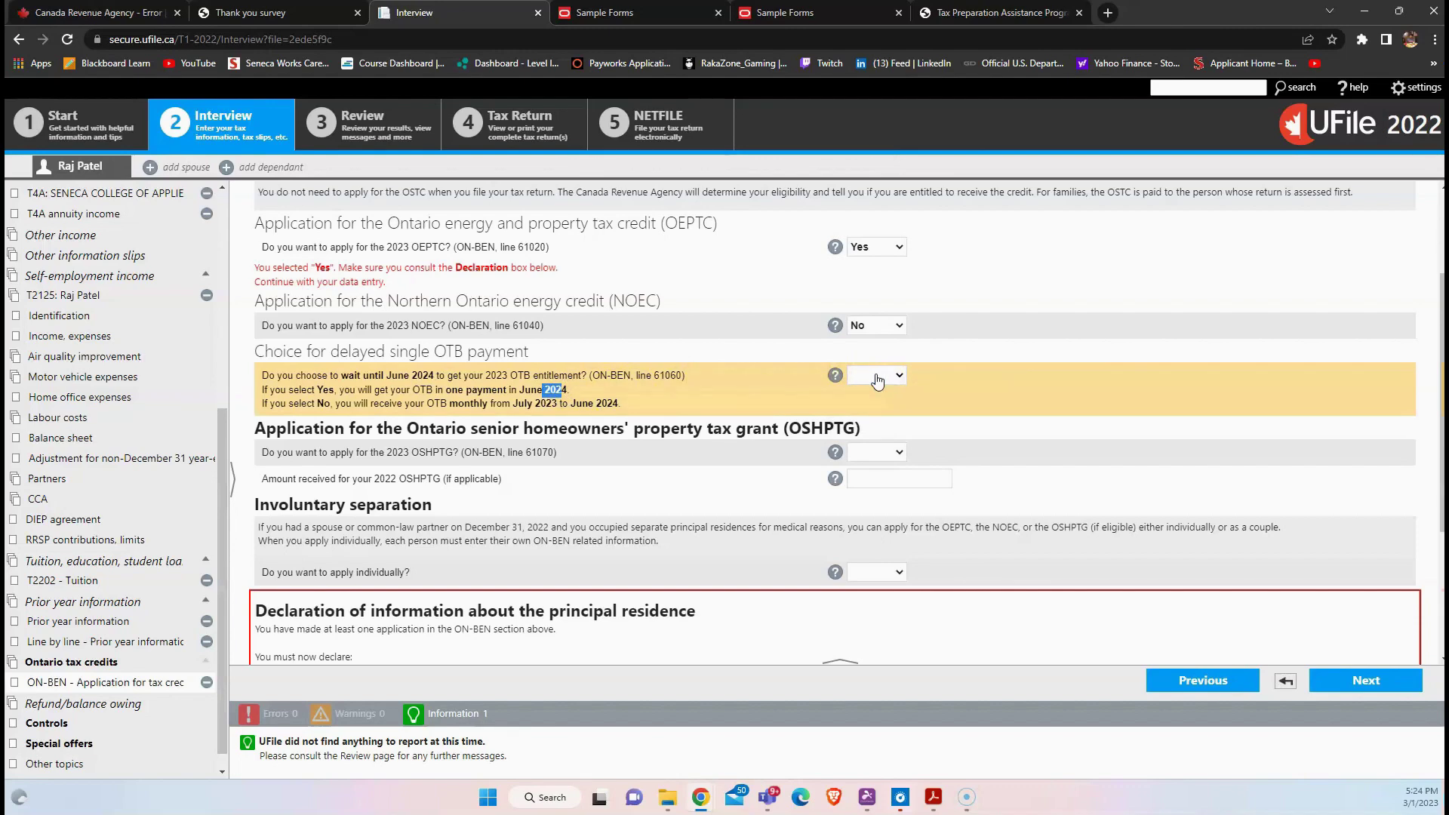
Review the senior homeowners' property tax grant, involuntary separation and principal residence declaration sections of the ON-BEN application
scroll(1021, 397, down, 2)
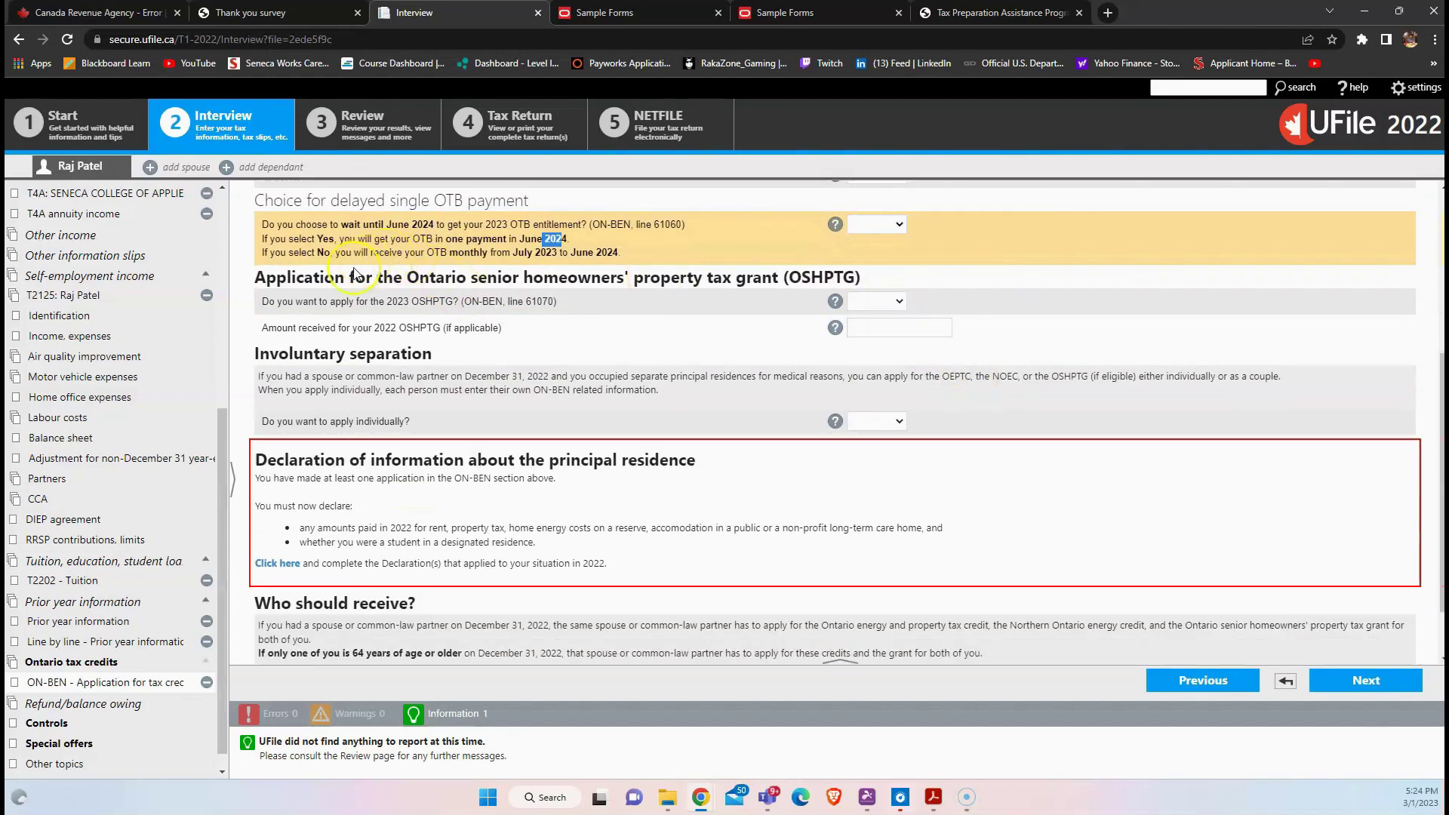
drag(458, 277, 592, 278)
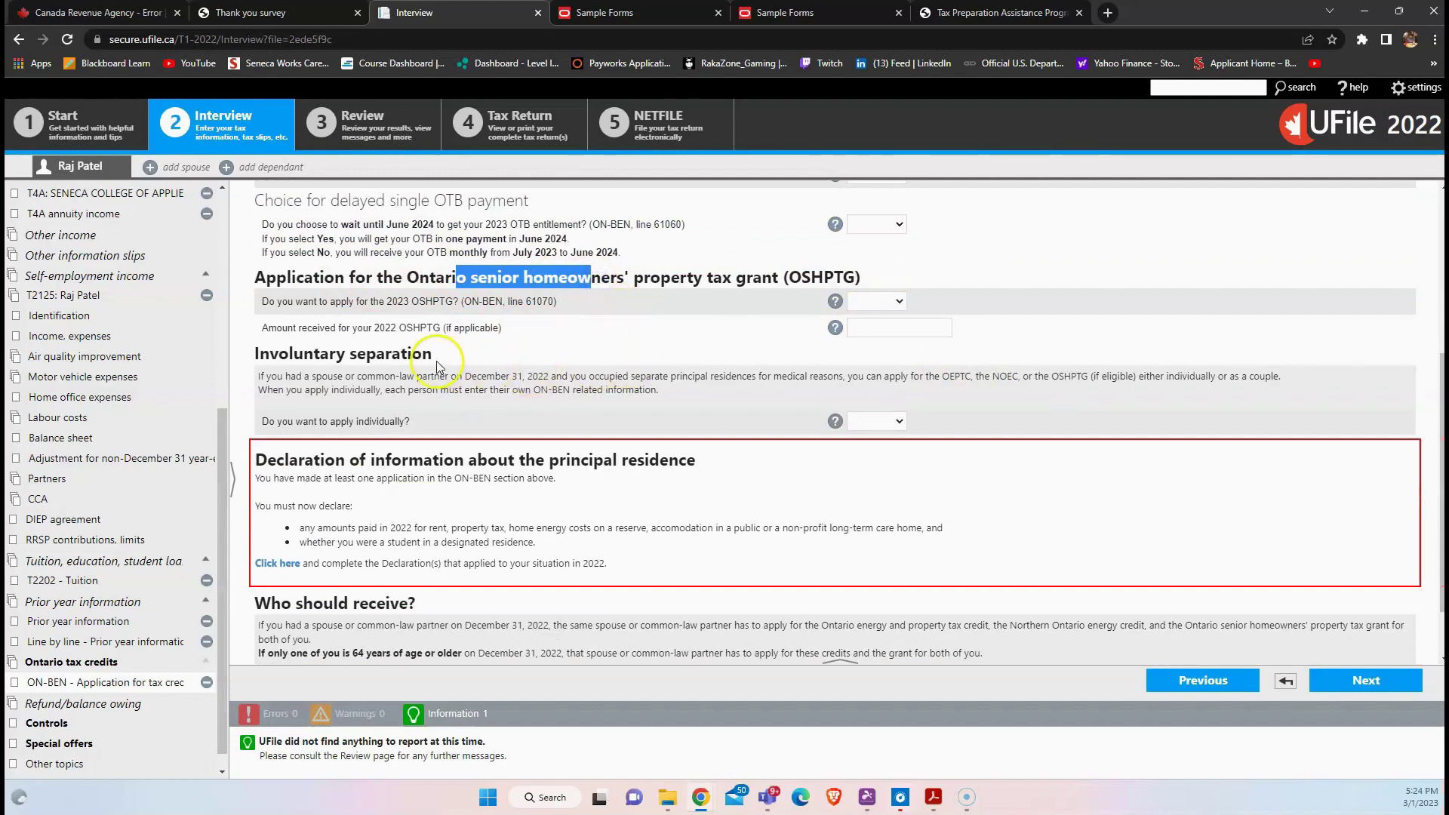
scroll(485, 366, down, 1)
drag(335, 279, 421, 280)
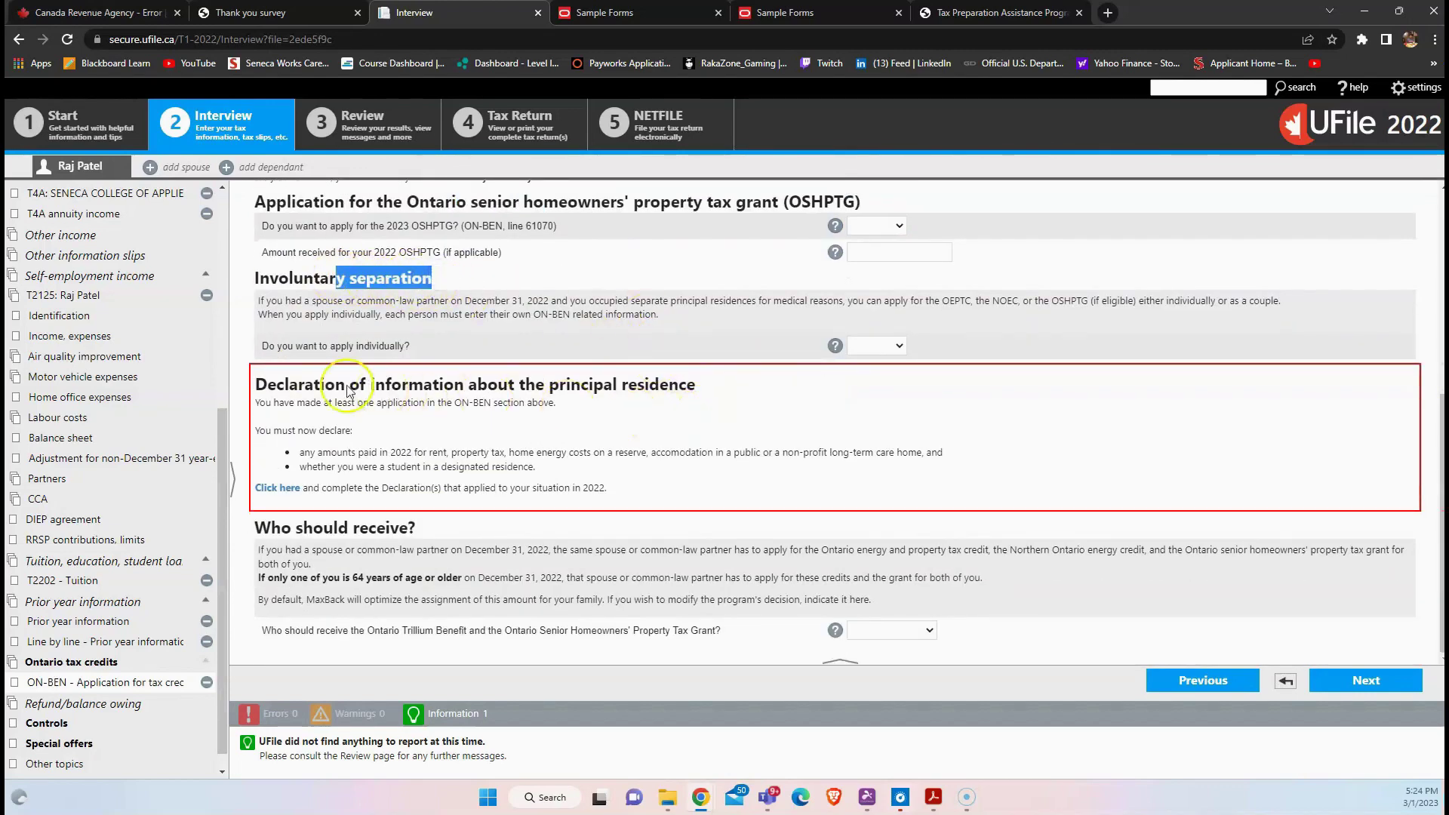
drag(255, 384, 669, 385)
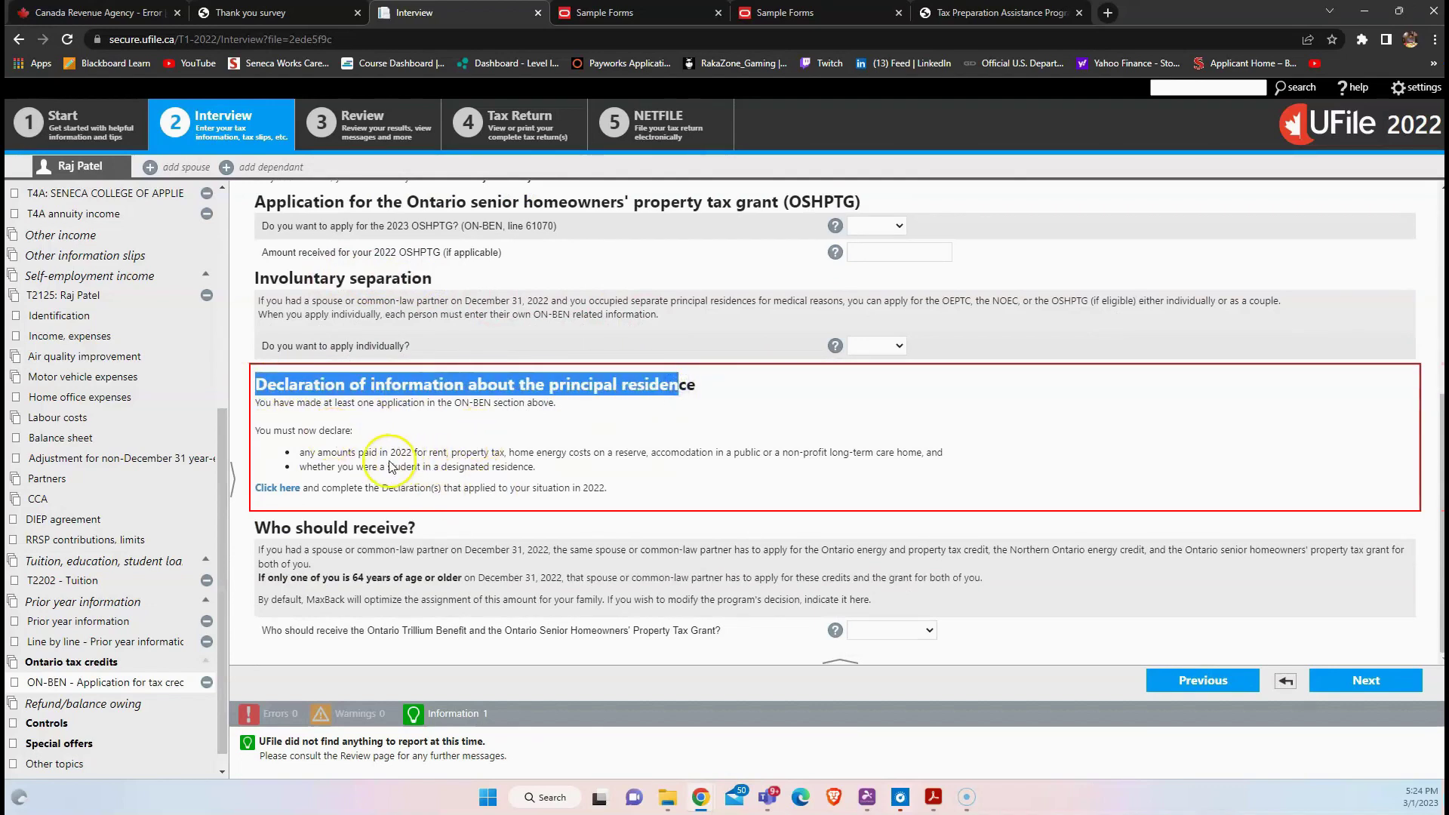
drag(369, 453, 643, 452)
click(767, 450)
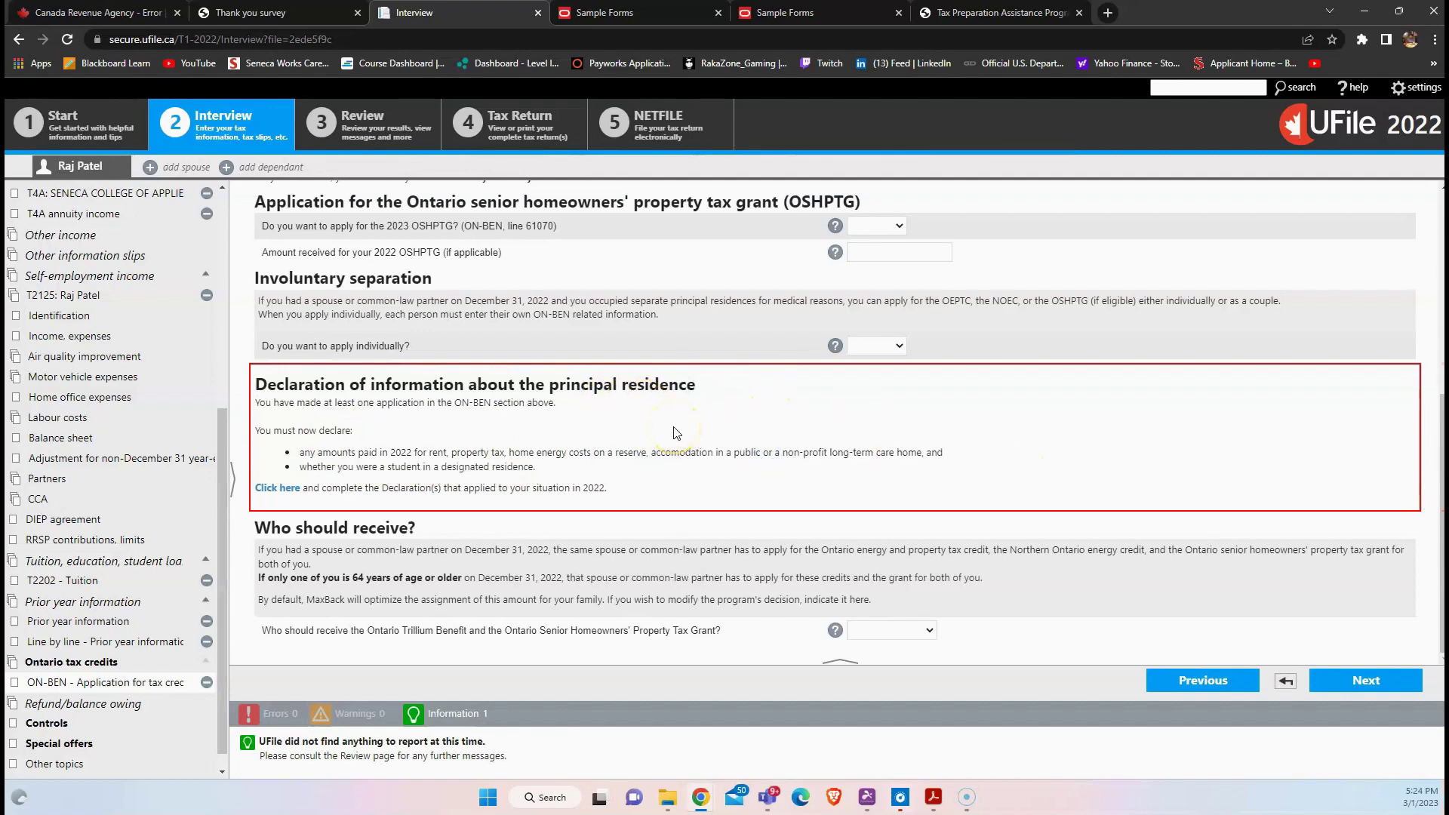
Add the ON-BEN declaration for rent paid (tenants) and open its page
click(277, 487)
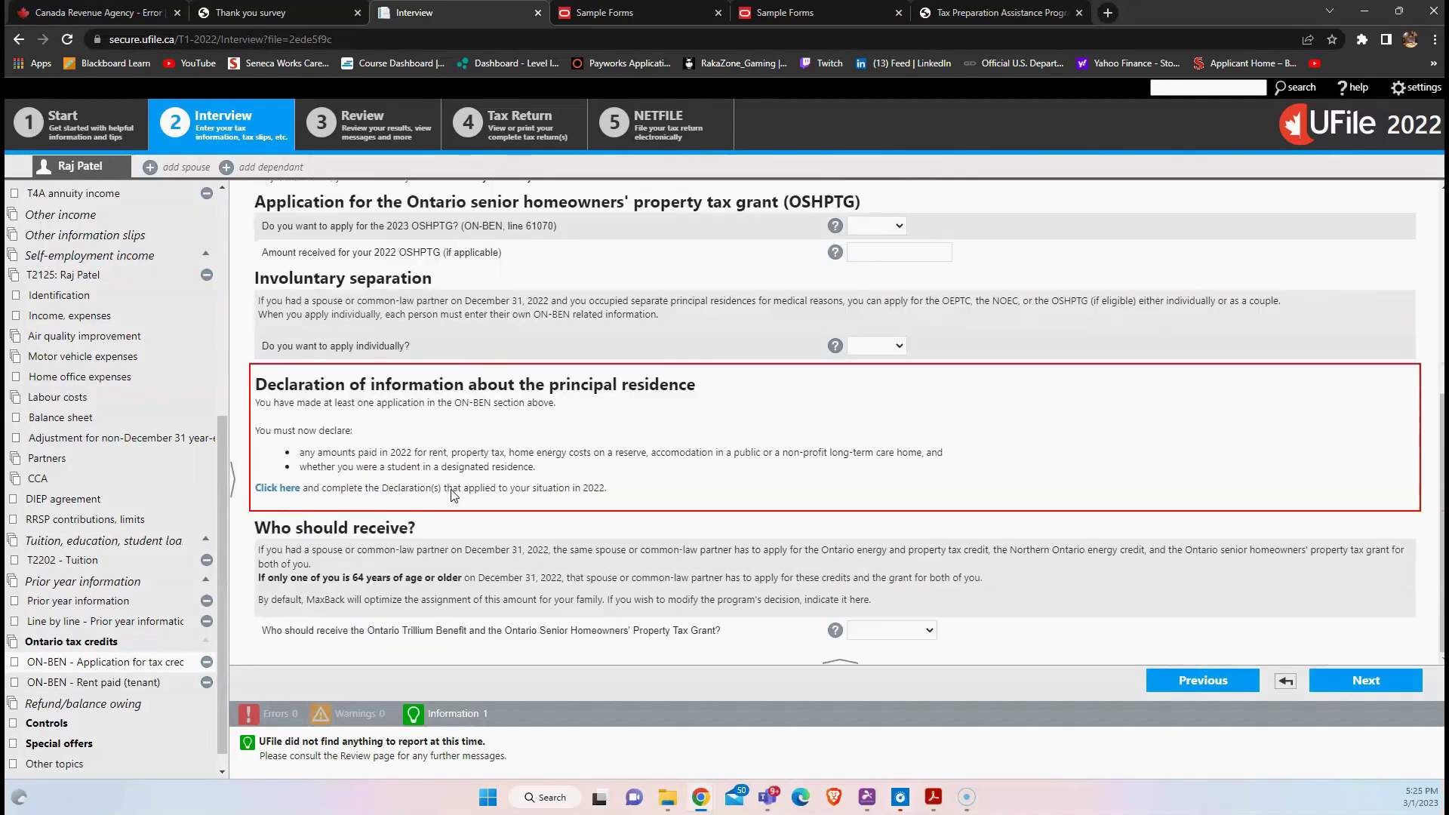
click(90, 643)
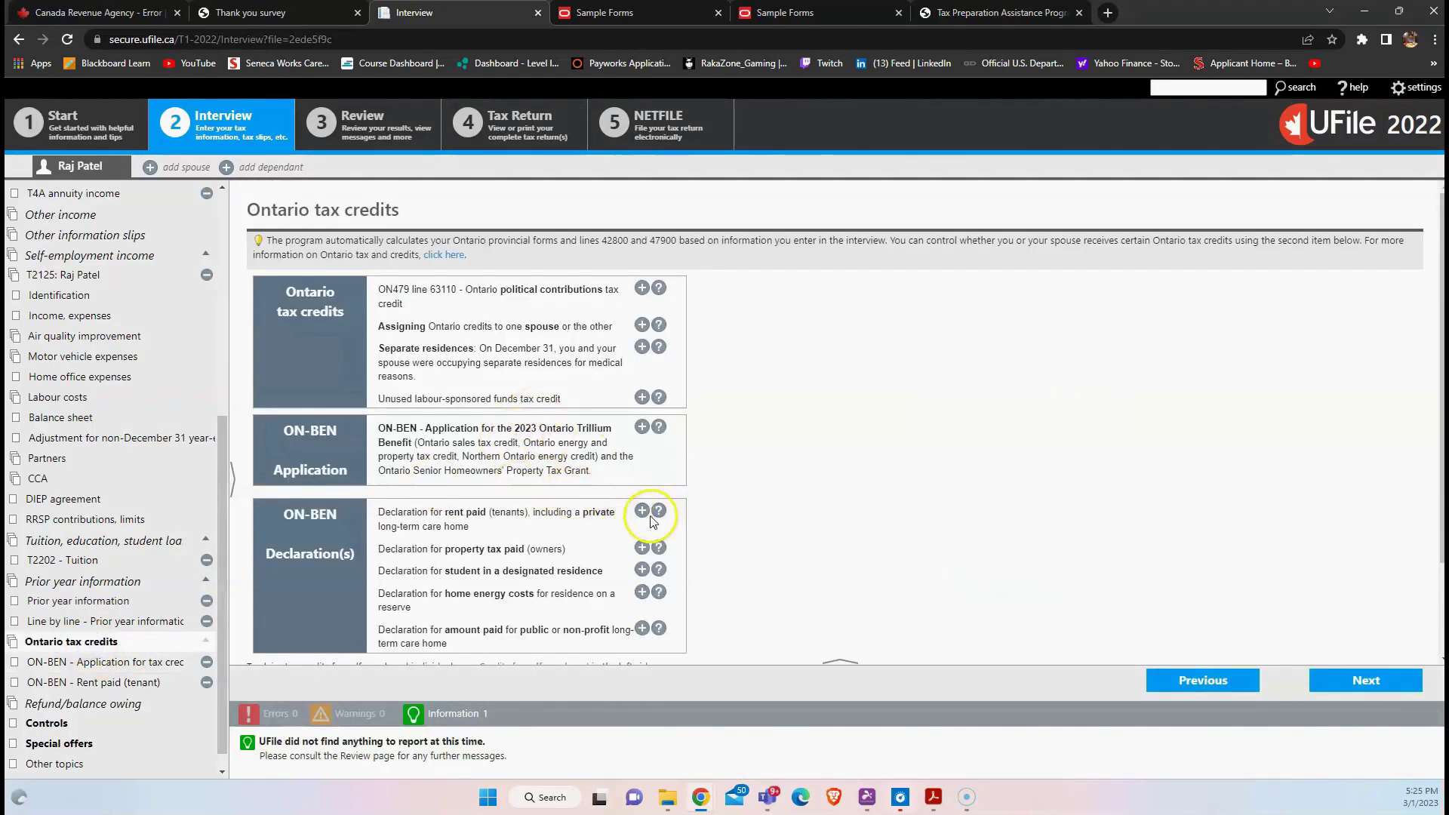
click(108, 682)
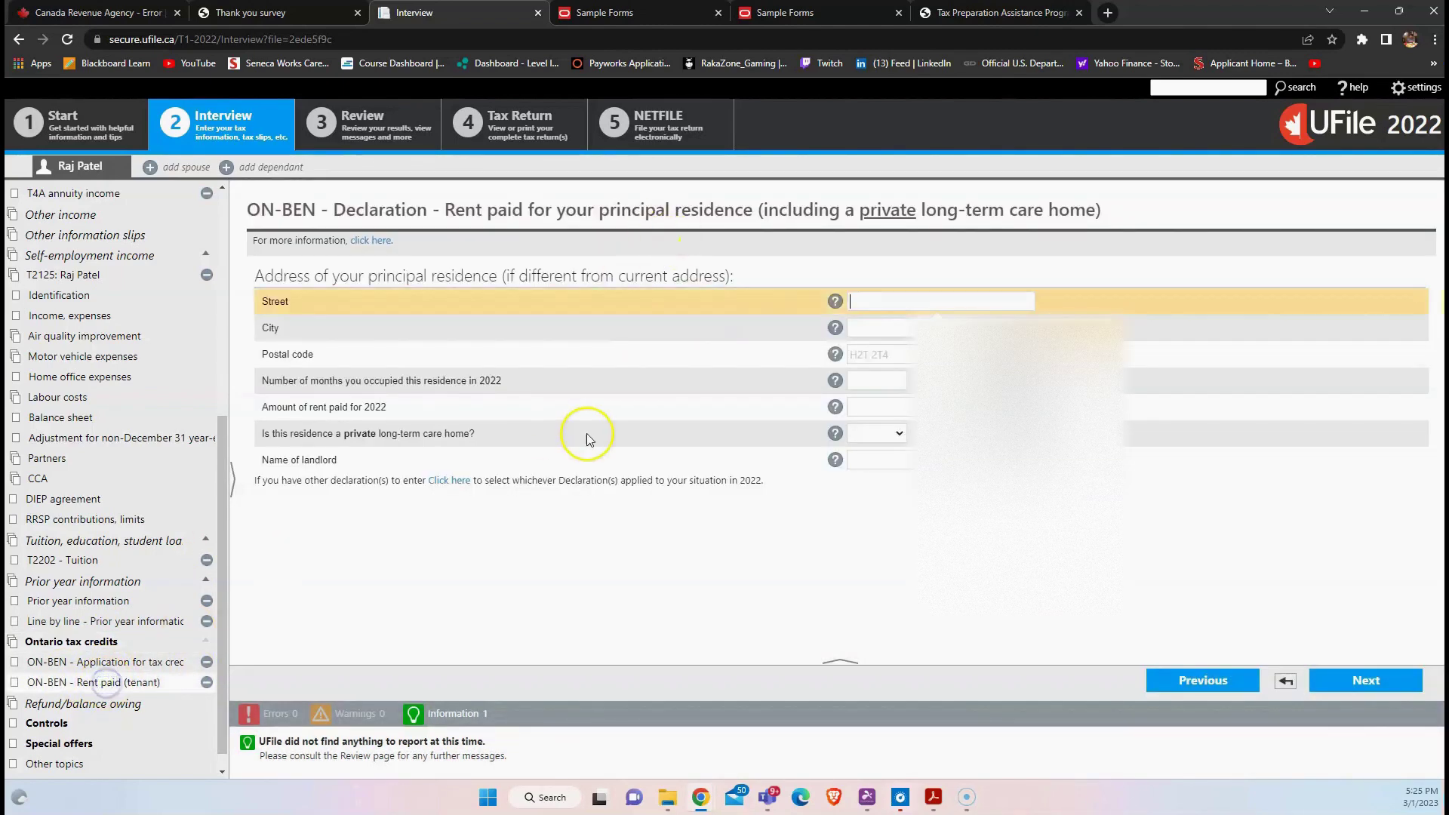
Set who should receive the Ontario Trillium Benefit to Claim in the ON-BEN application and continue to the rent paid declaration
click(76, 663)
scroll(929, 294, down, 1)
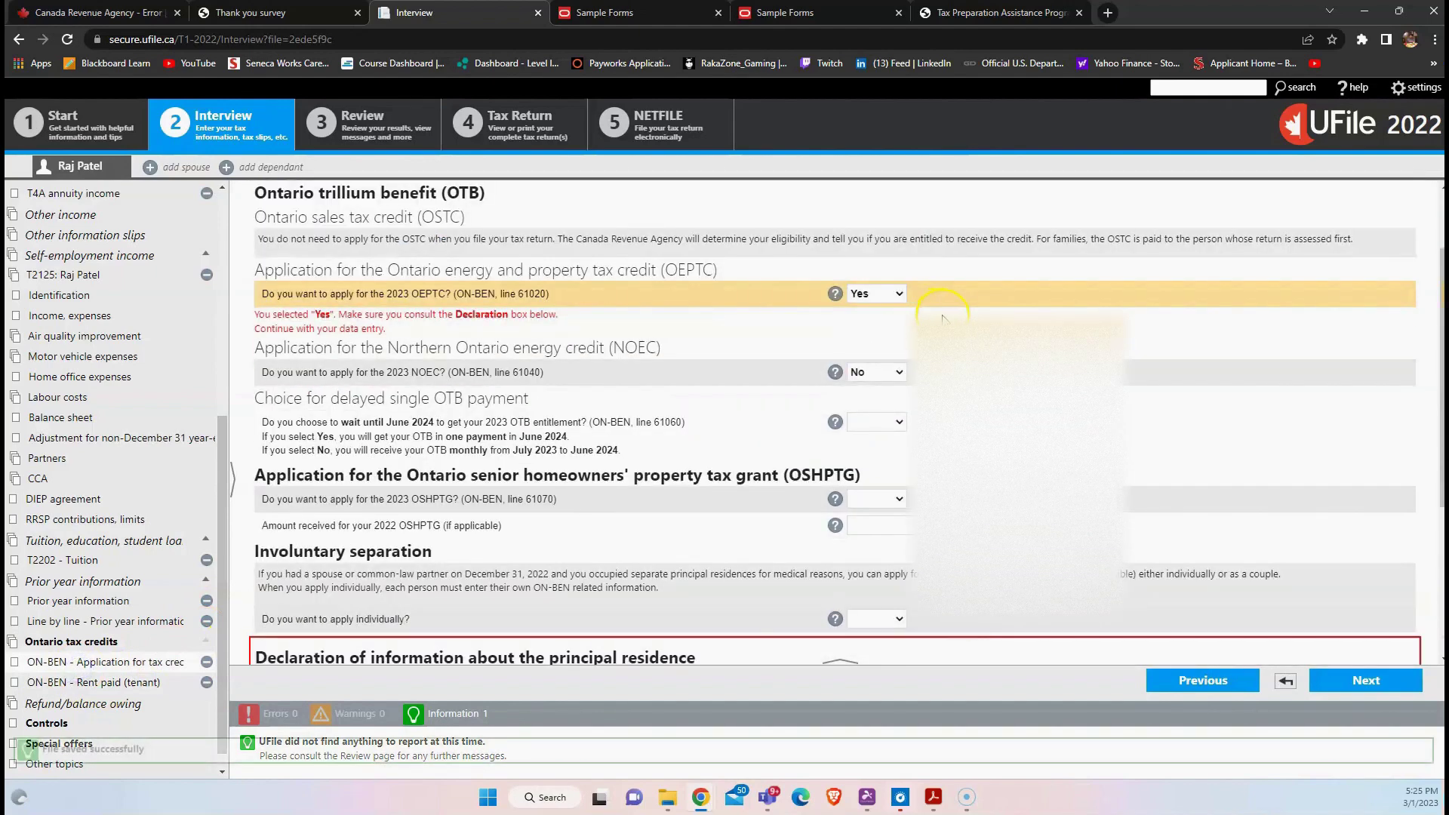
scroll(942, 317, down, 3)
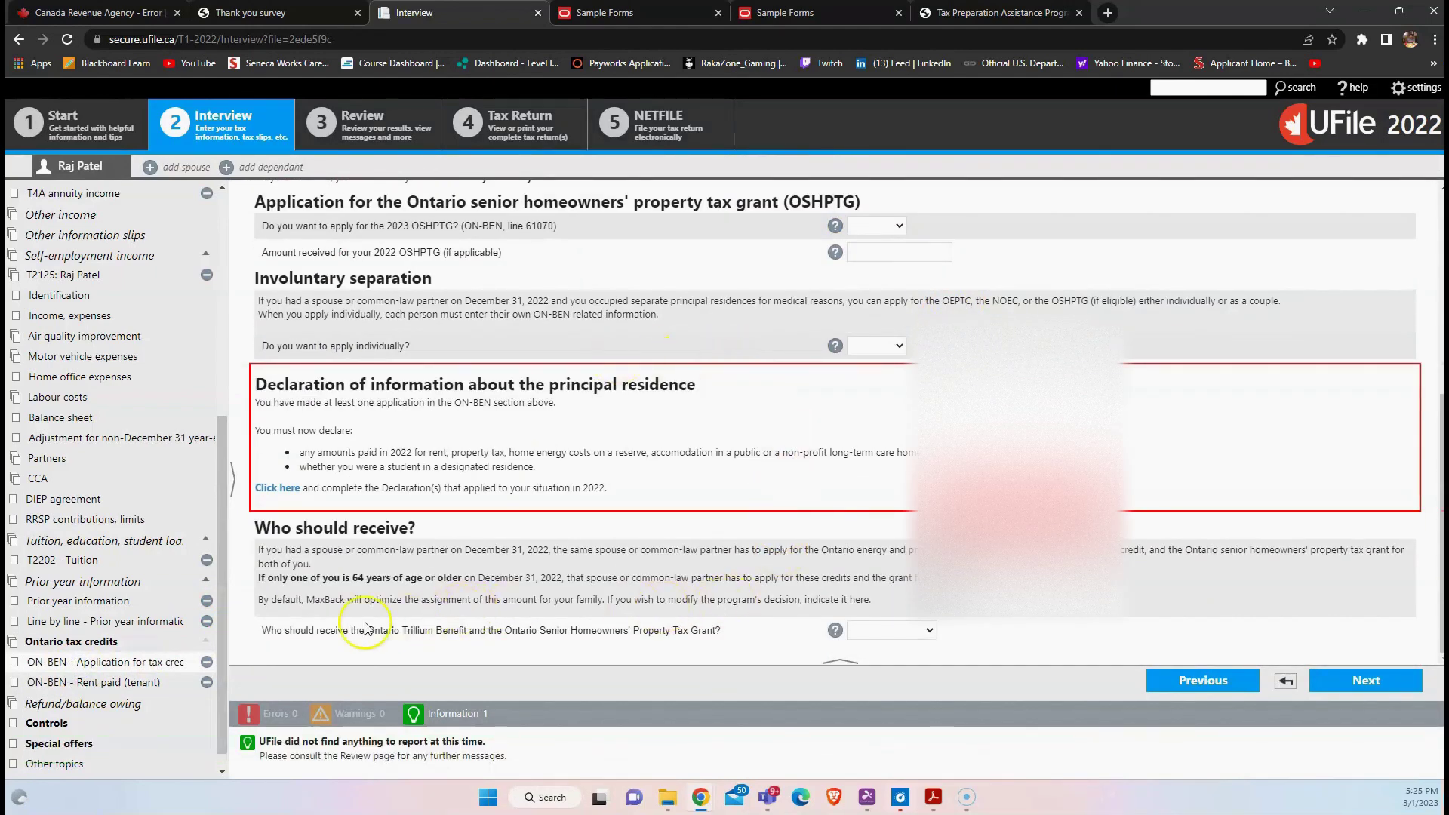
drag(277, 631, 701, 632)
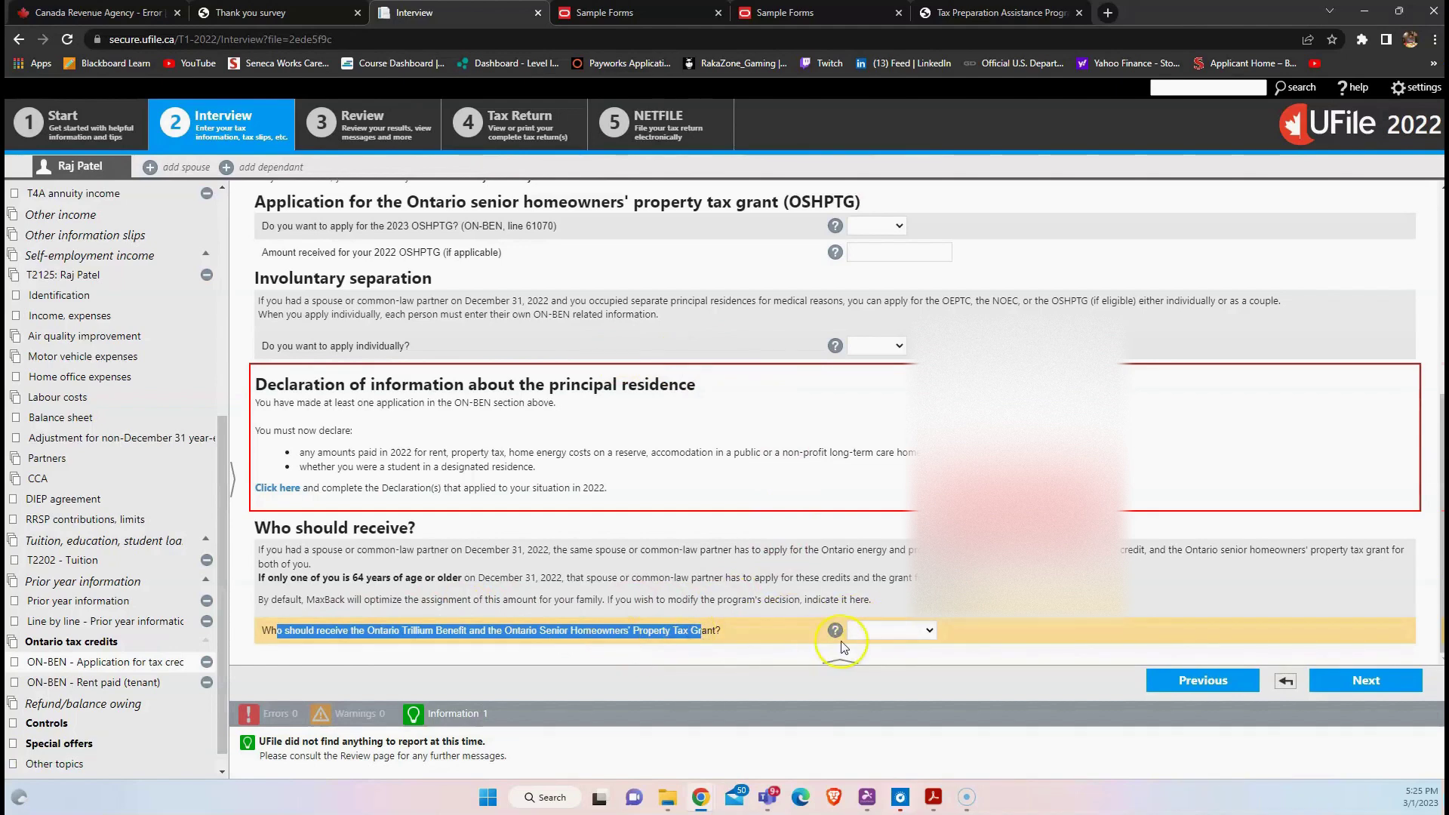
click(876, 631)
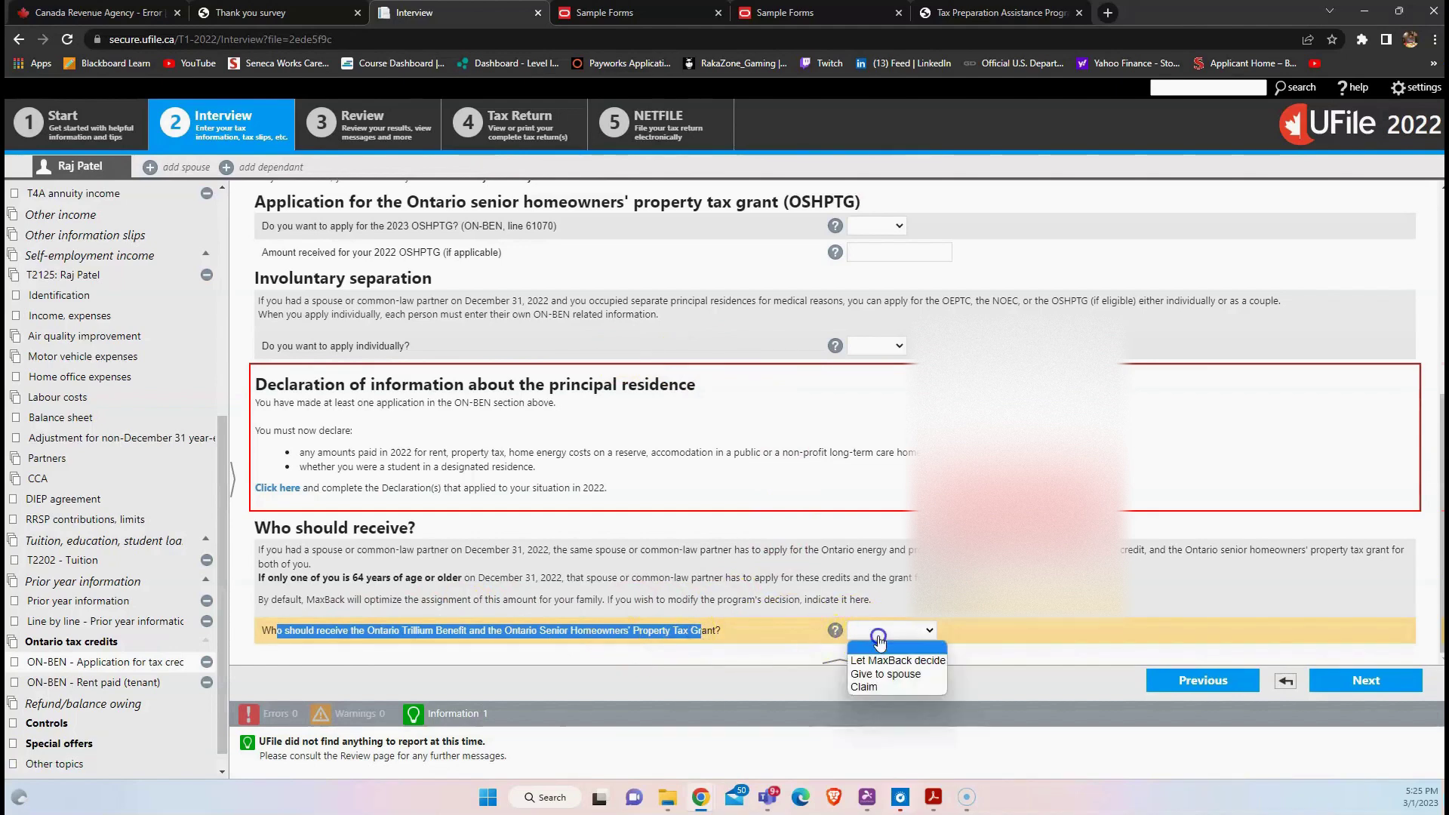
click(883, 687)
click(1367, 683)
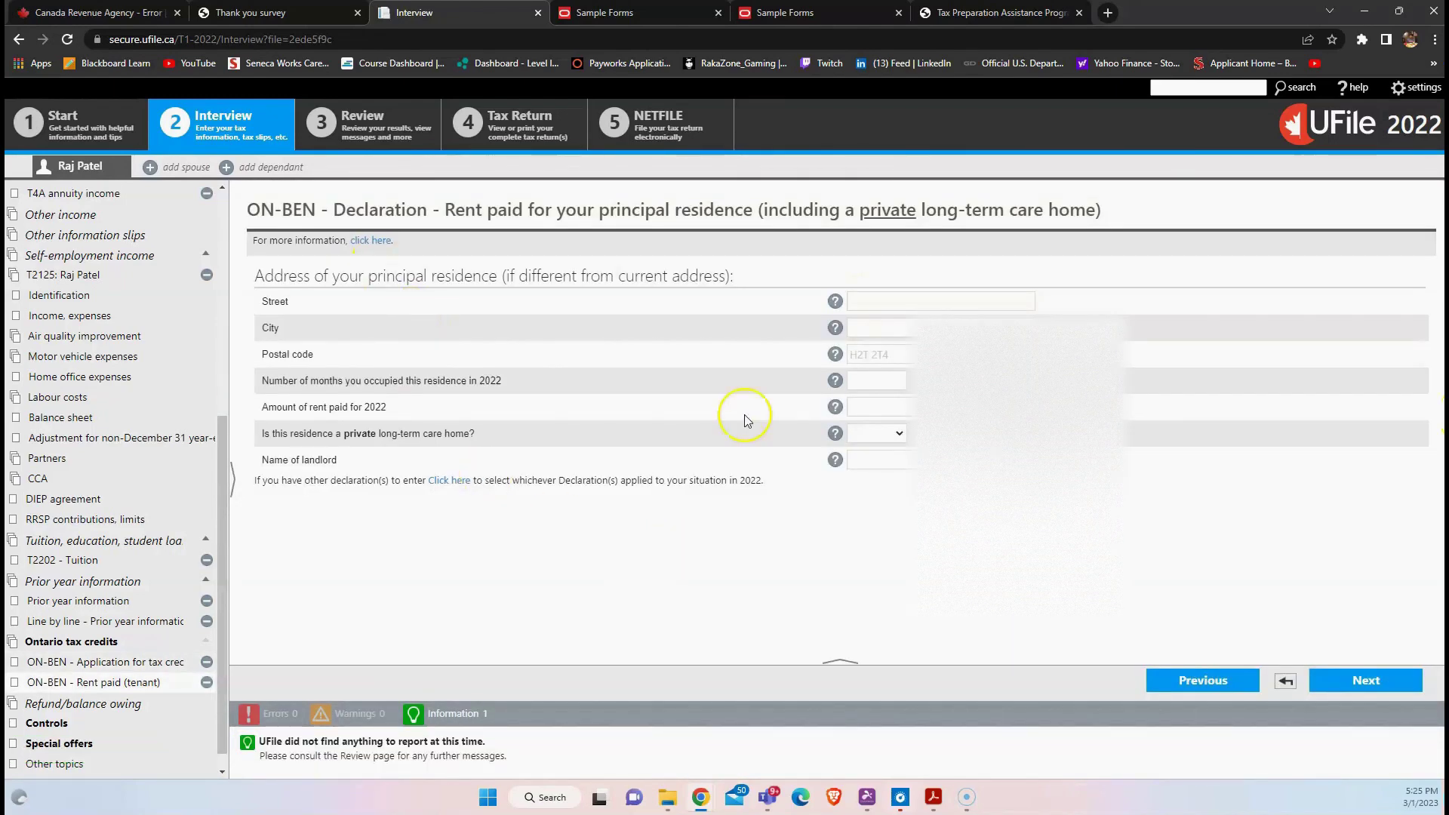
Look through the rent paid declaration's address, postal code, months occupied and amount of rent paid fields
click(868, 301)
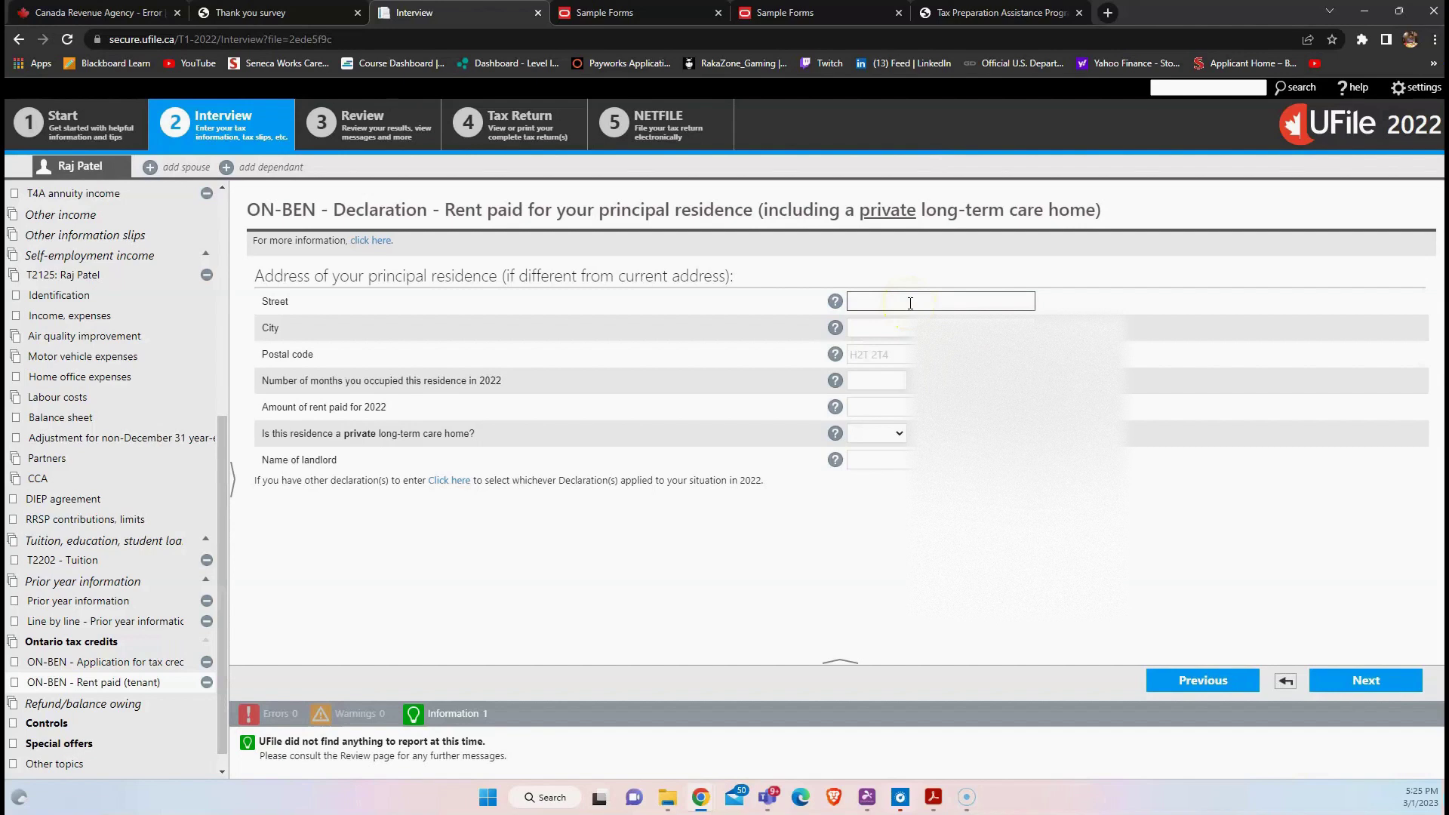
click(411, 407)
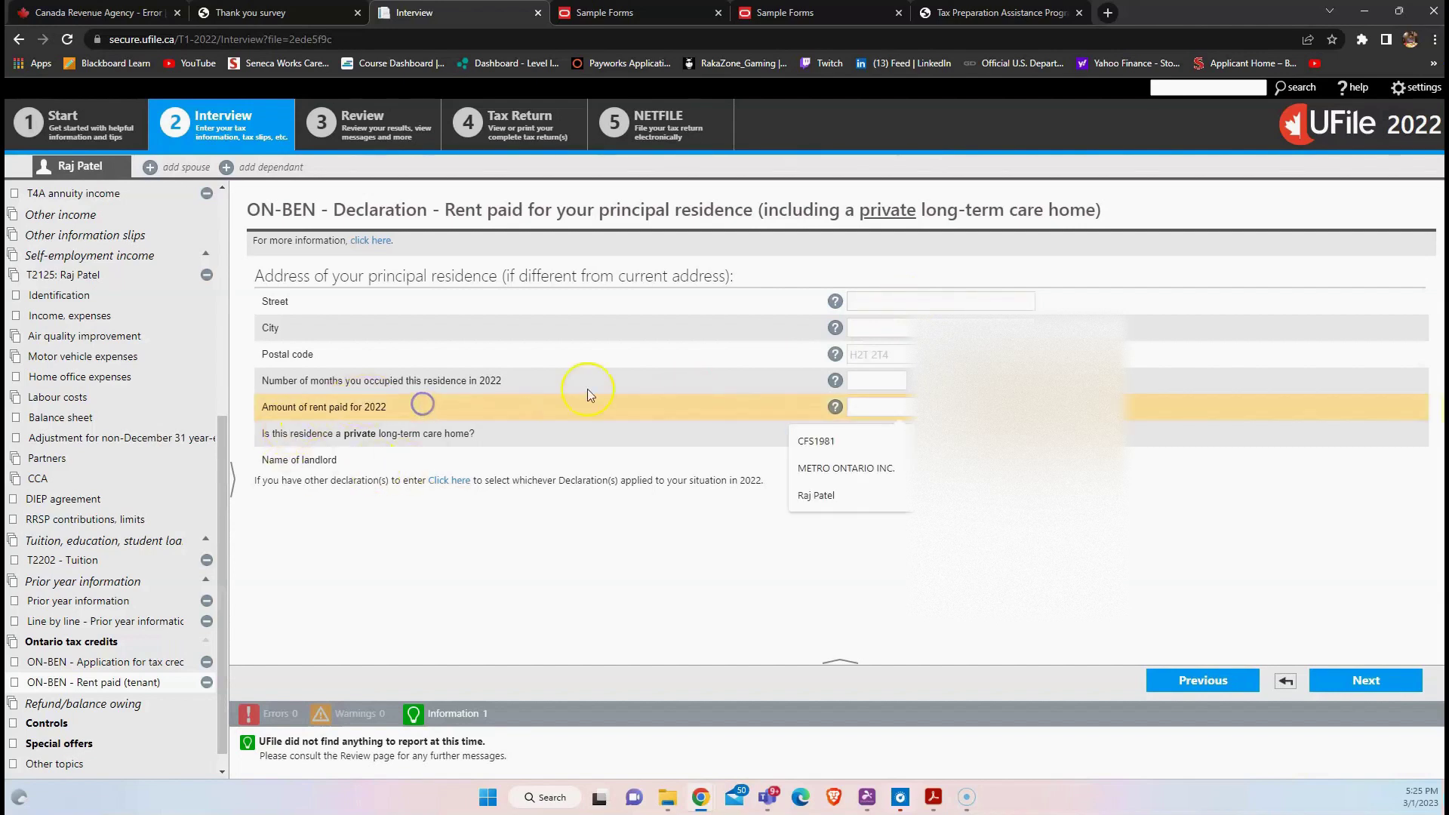
click(873, 299)
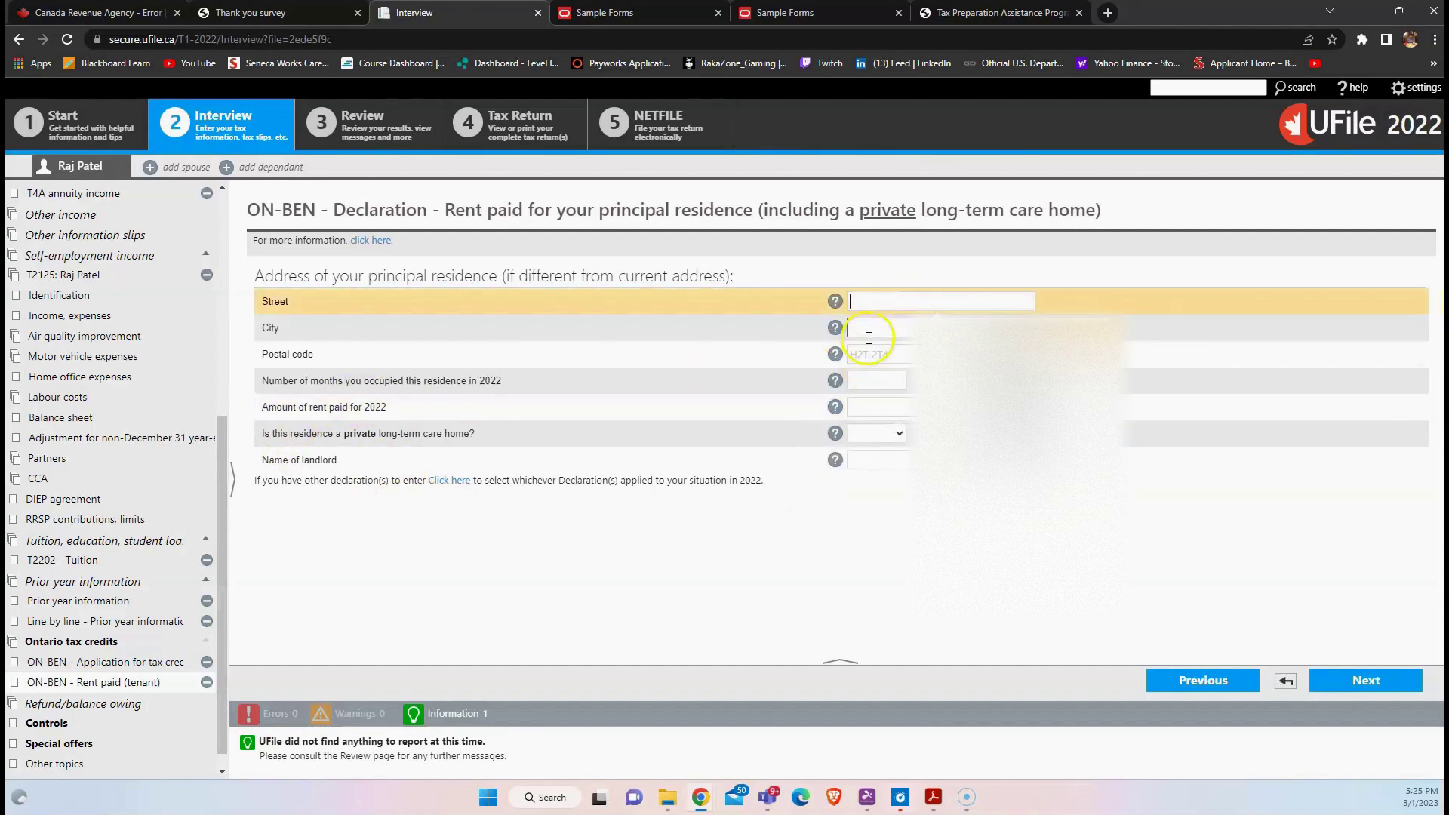
click(868, 332)
click(713, 565)
click(294, 306)
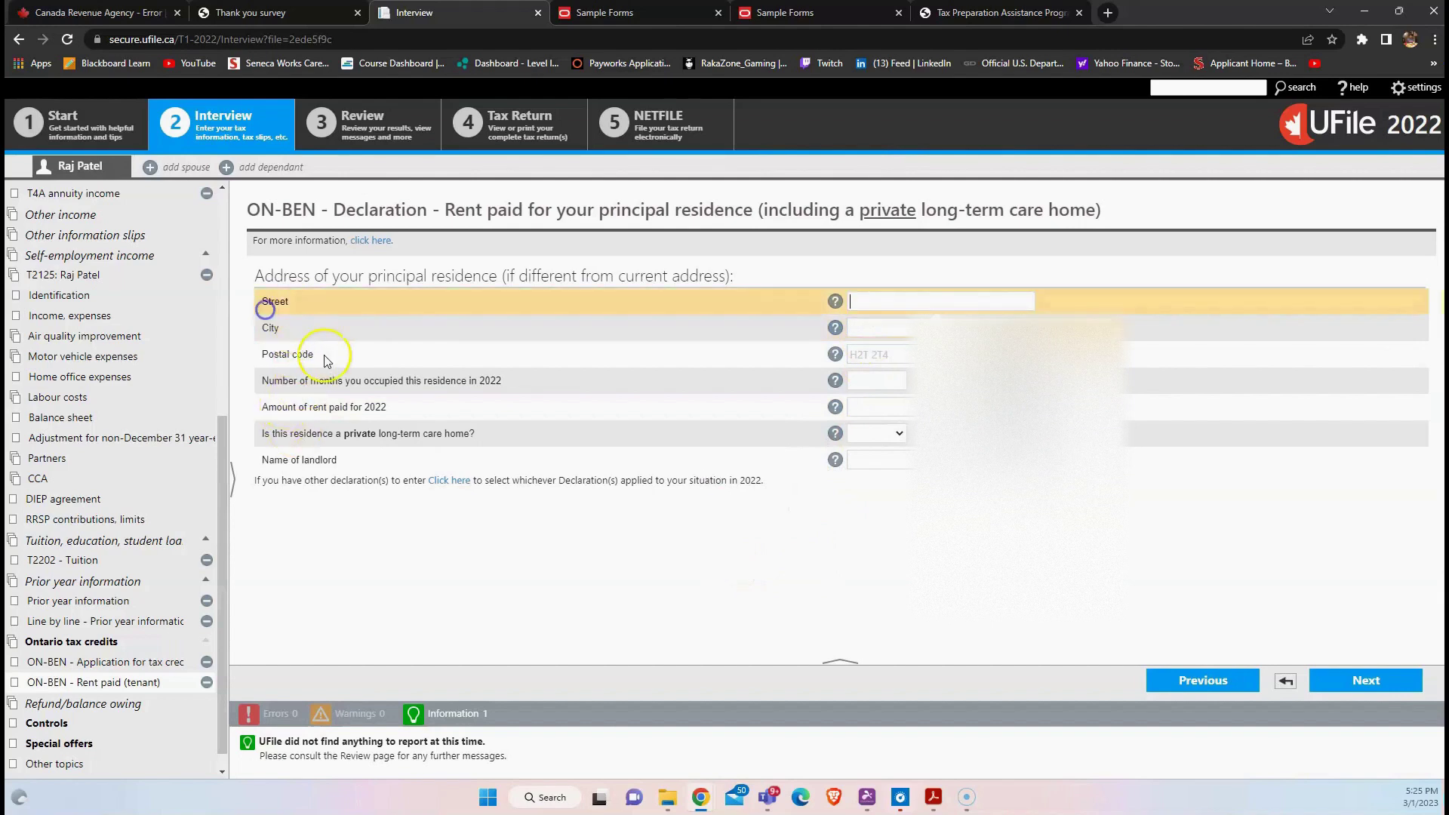
click(277, 354)
click(313, 387)
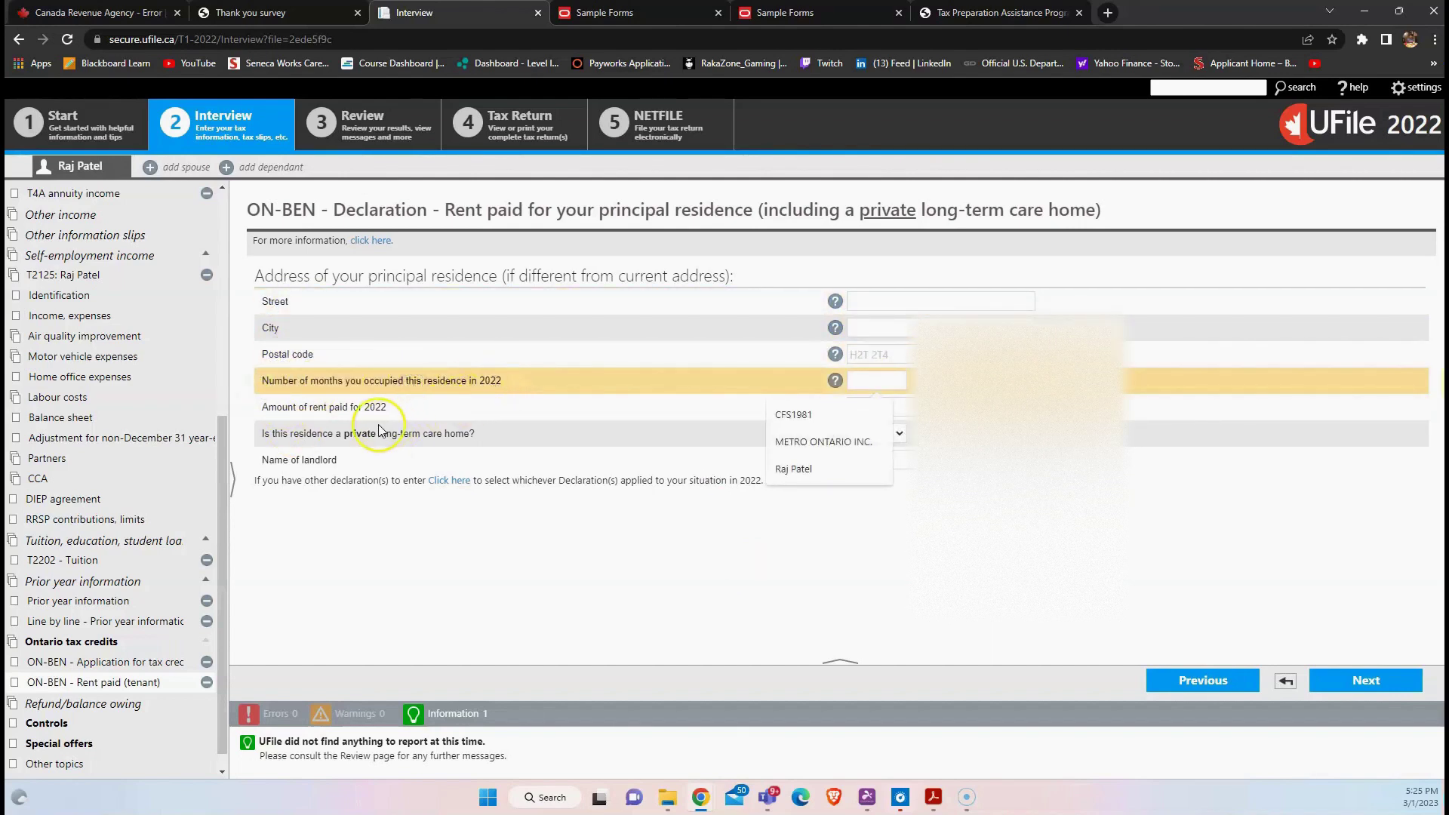
drag(396, 410, 316, 415)
click(278, 414)
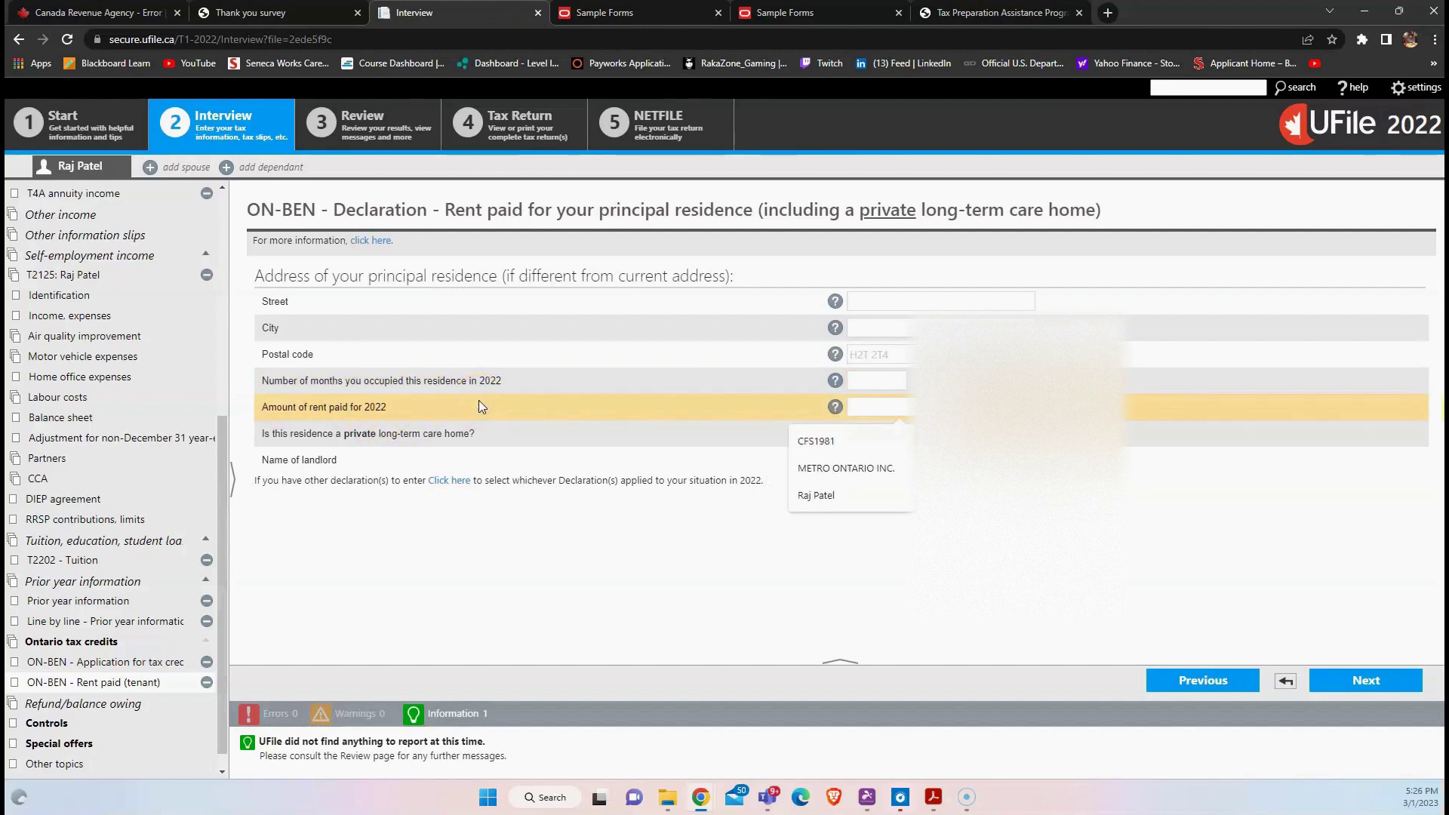
Add a second ON-BEN rent paid (tenants) declaration from the Ontario tax credits page
click(113, 644)
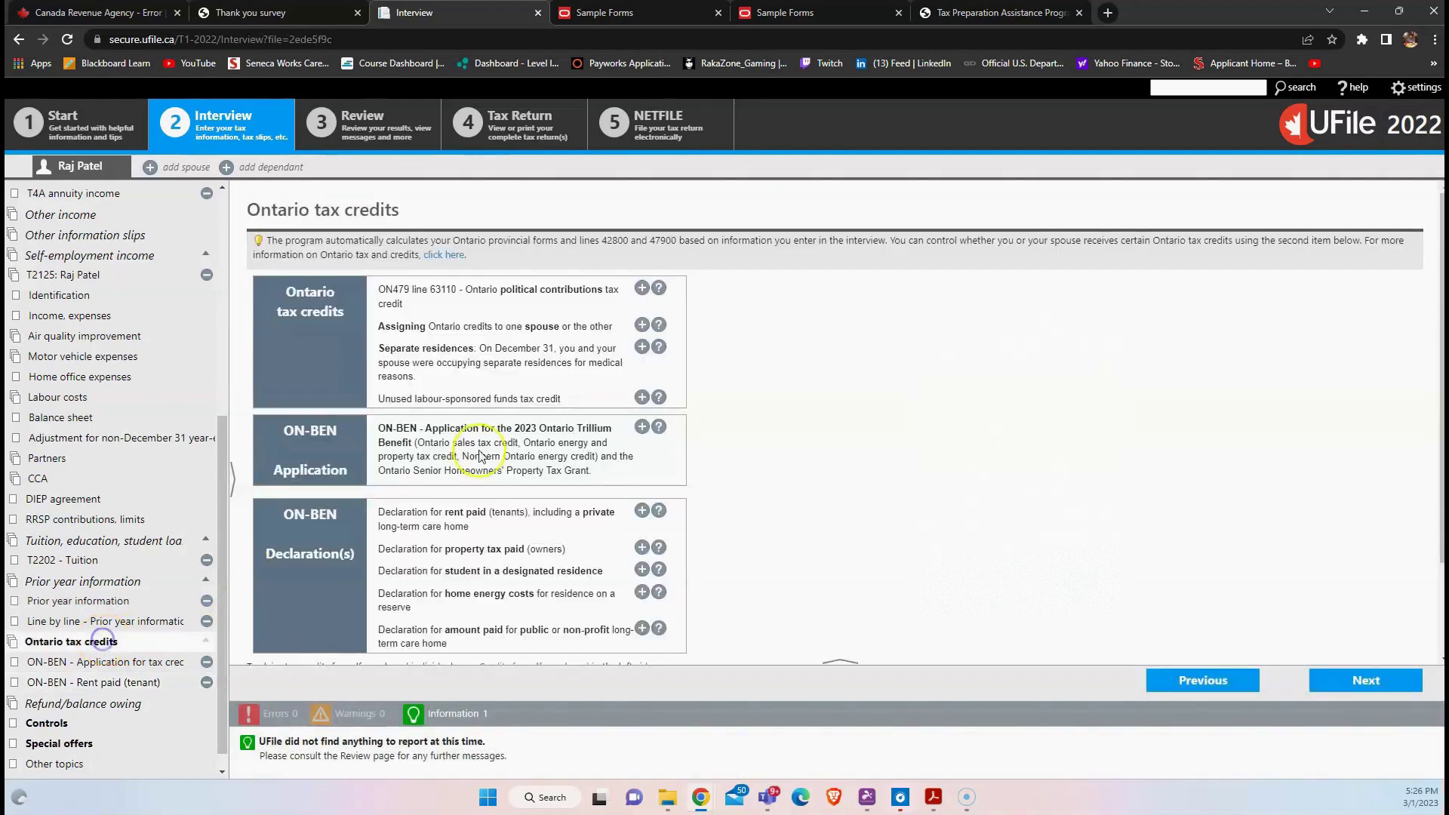
scroll(626, 483, down, 2)
click(641, 393)
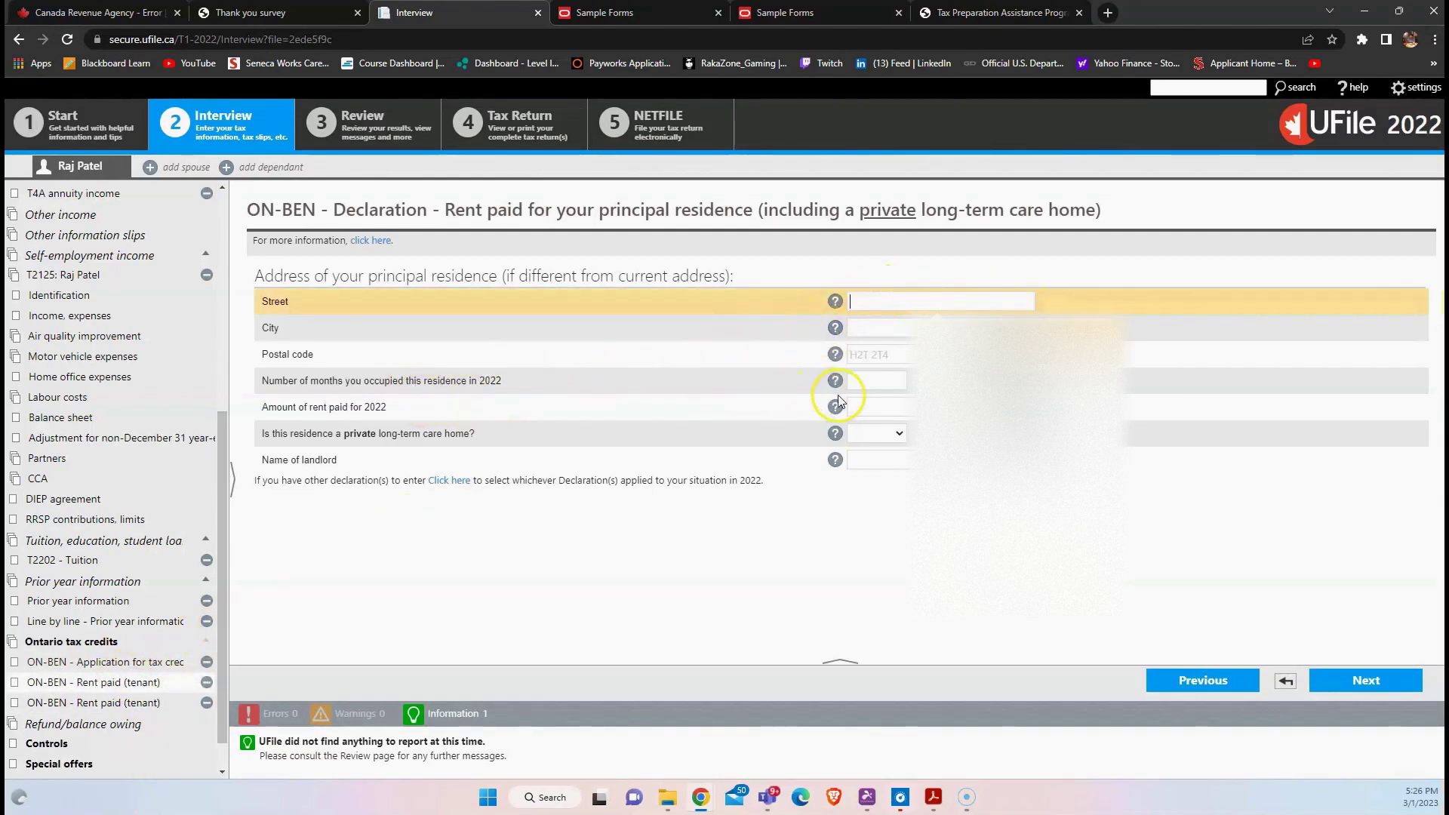
Set the number of months the residence was occupied in 2022 to 4 in the open rent paid declaration
click(864, 390)
click(865, 388)
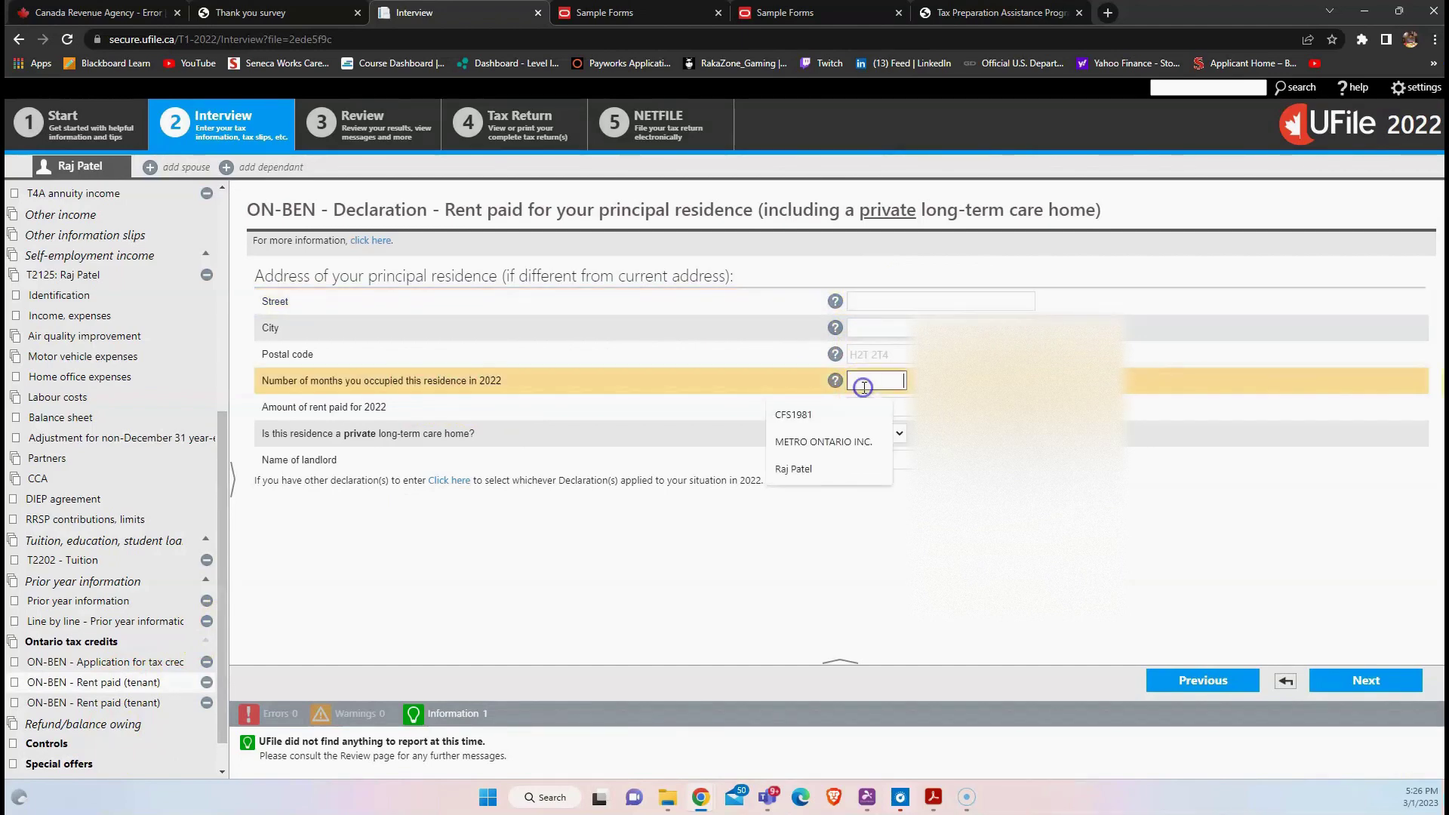
text(4)
click(566, 519)
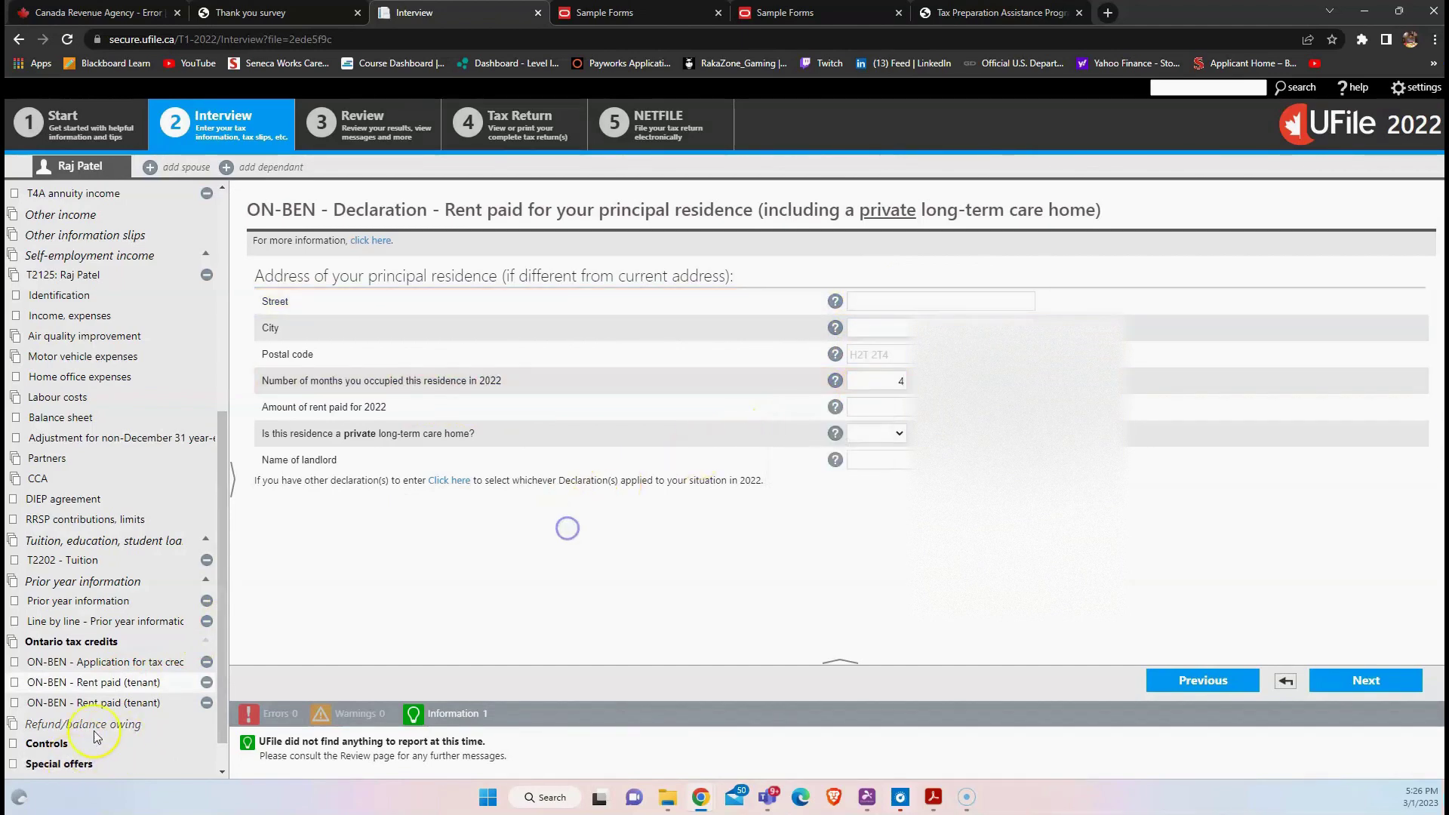
Set the number of months the residence was occupied in 2022 to 8 in the second rent paid declaration
click(132, 704)
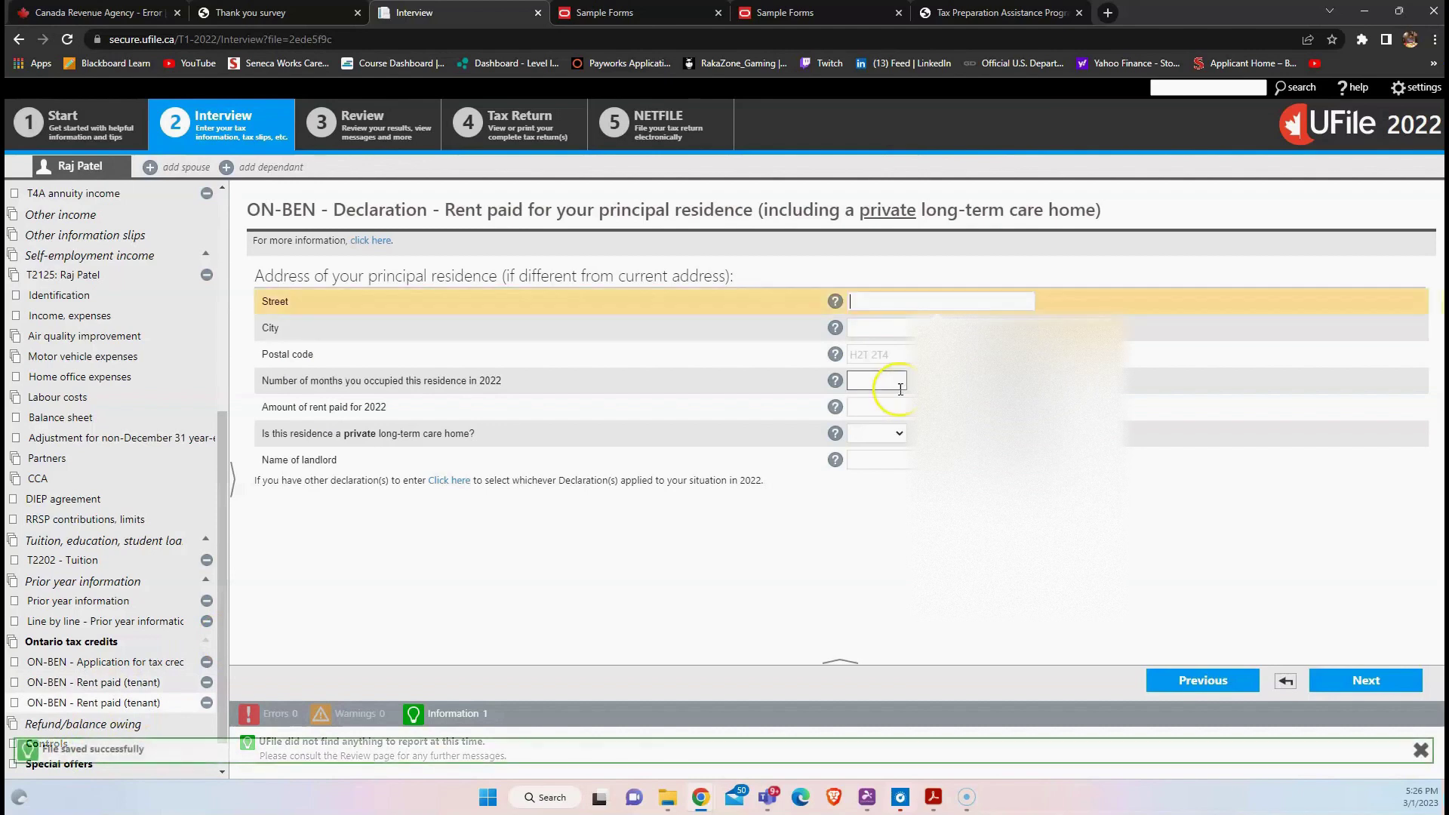
click(874, 386)
text(8)
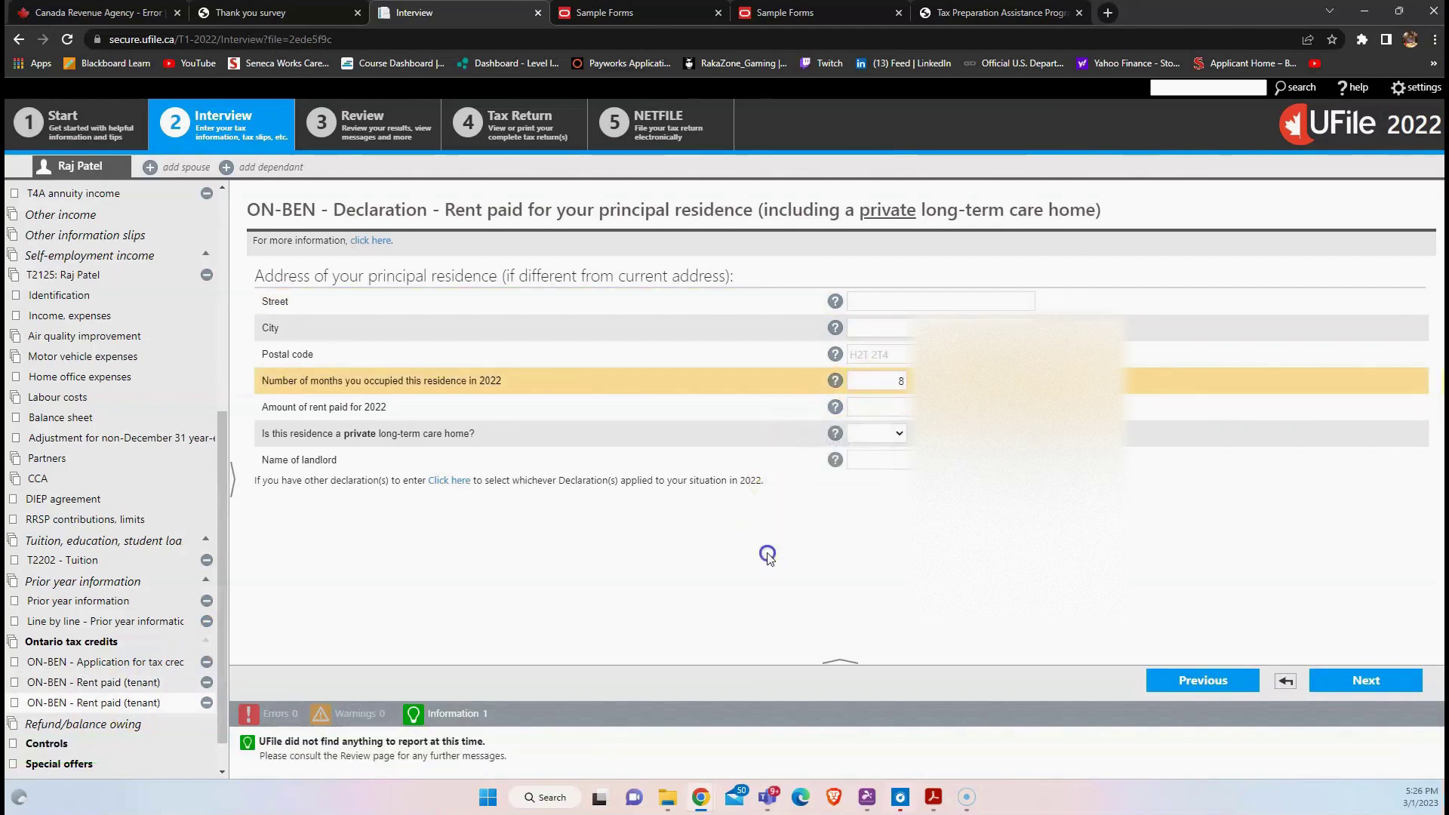
click(768, 556)
click(889, 408)
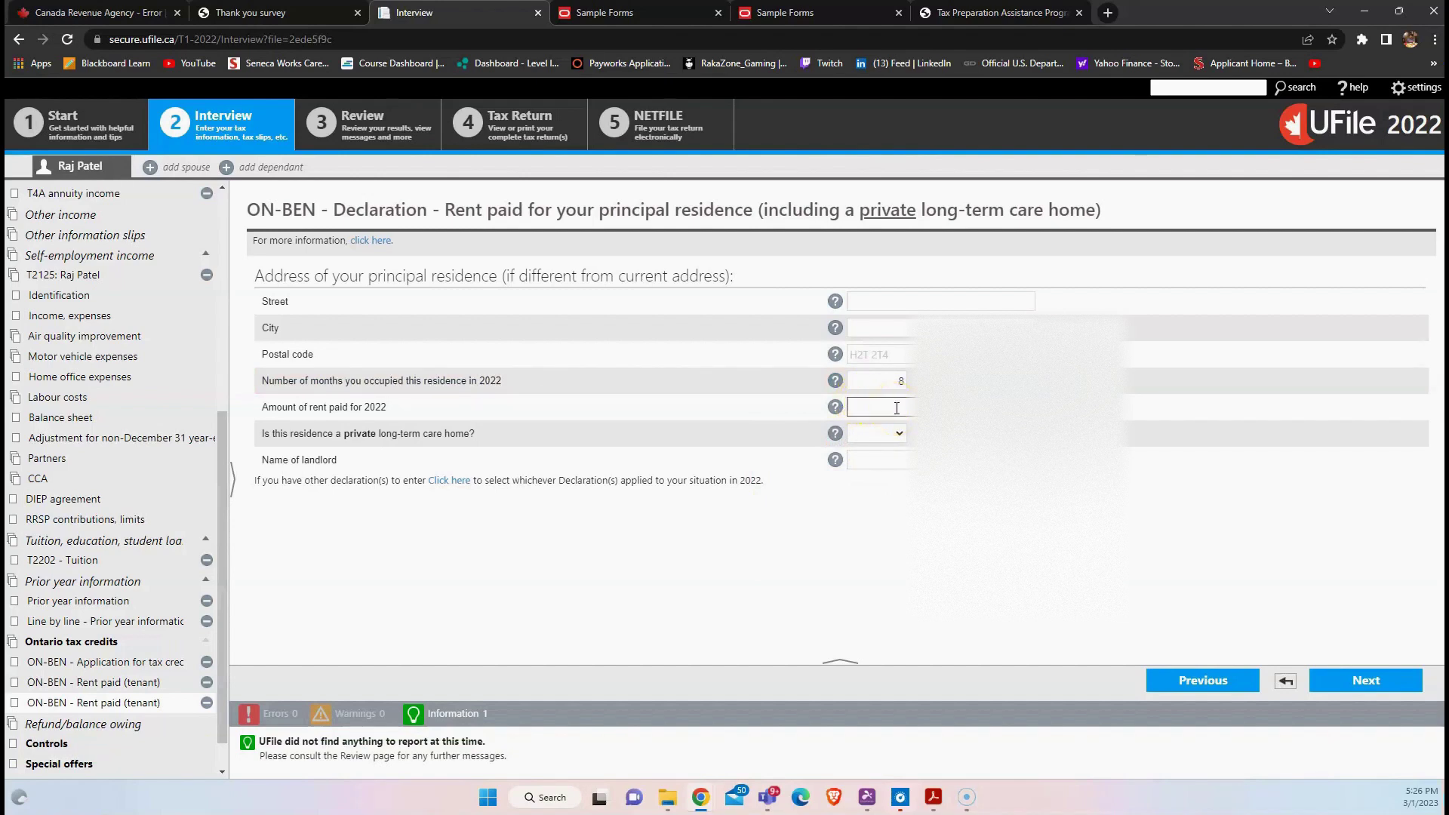
click(889, 466)
click(760, 492)
Continue past the refund or balance owing page to the MaxBack controls and check the Canada workers benefit exception options
click(1355, 688)
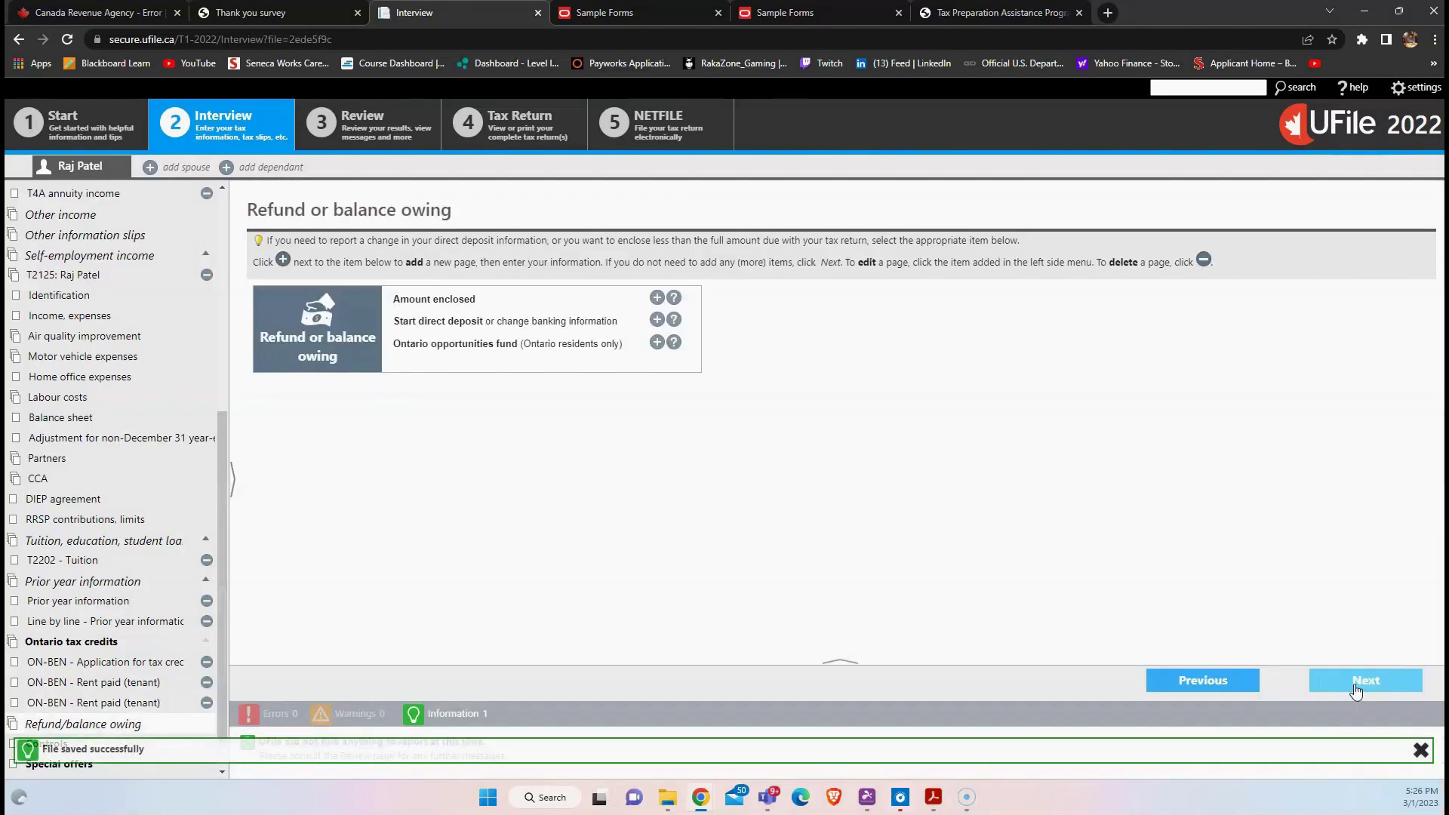
click(1333, 688)
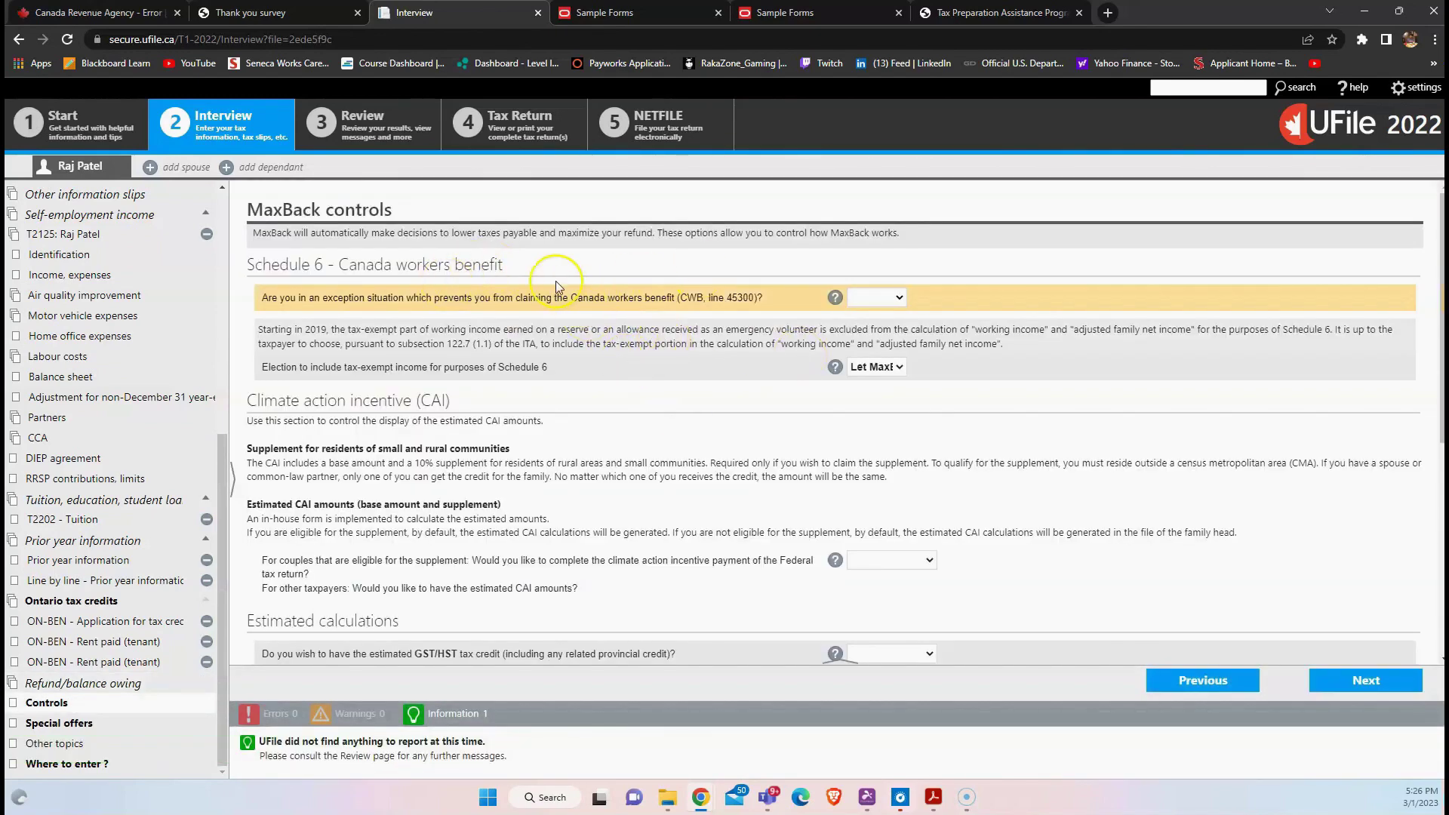
drag(503, 266, 359, 272)
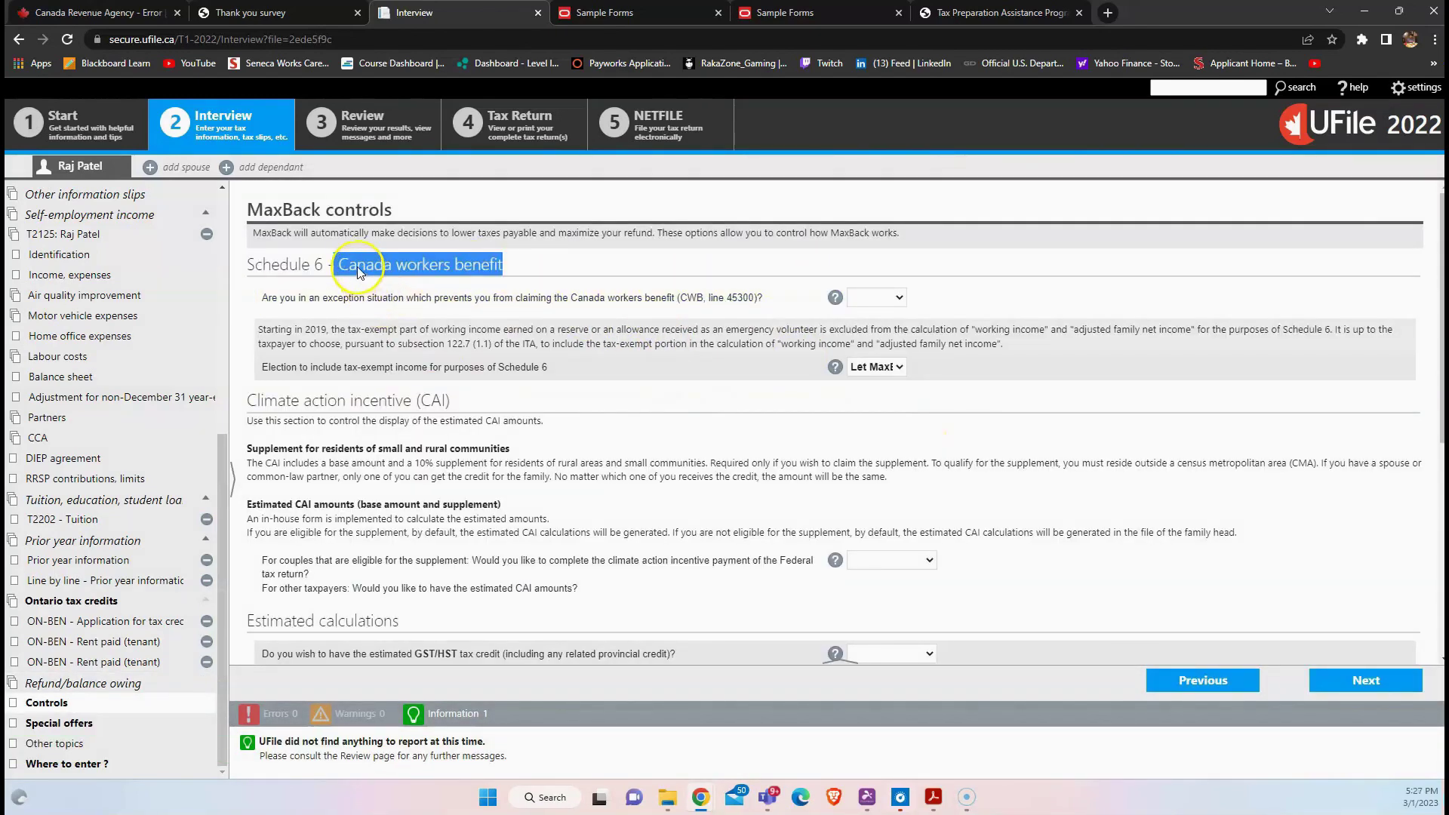
click(861, 299)
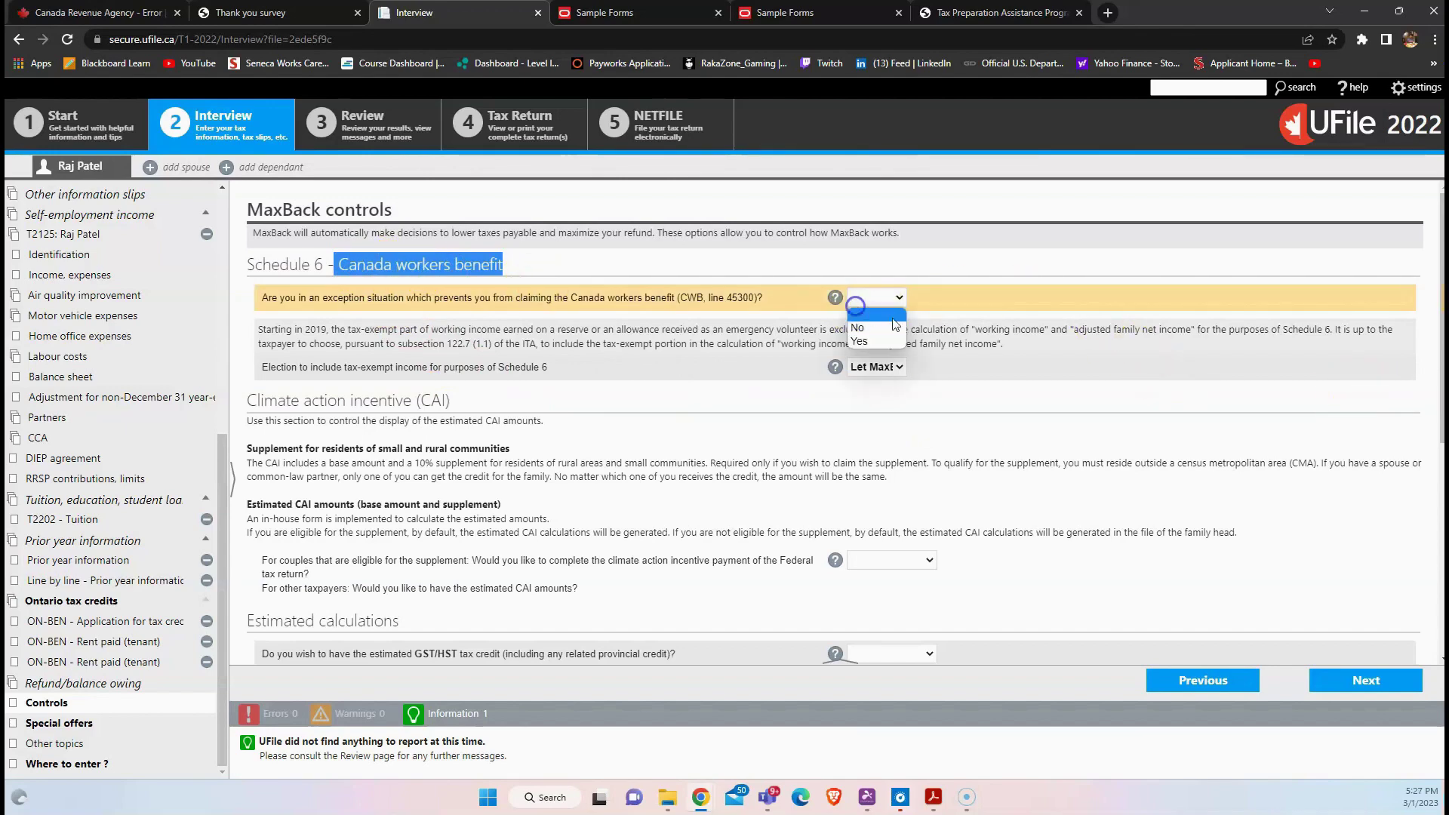
click(950, 287)
Set the climate action incentive question about the estimated CAI amounts to Claim
scroll(1025, 394, down, 2)
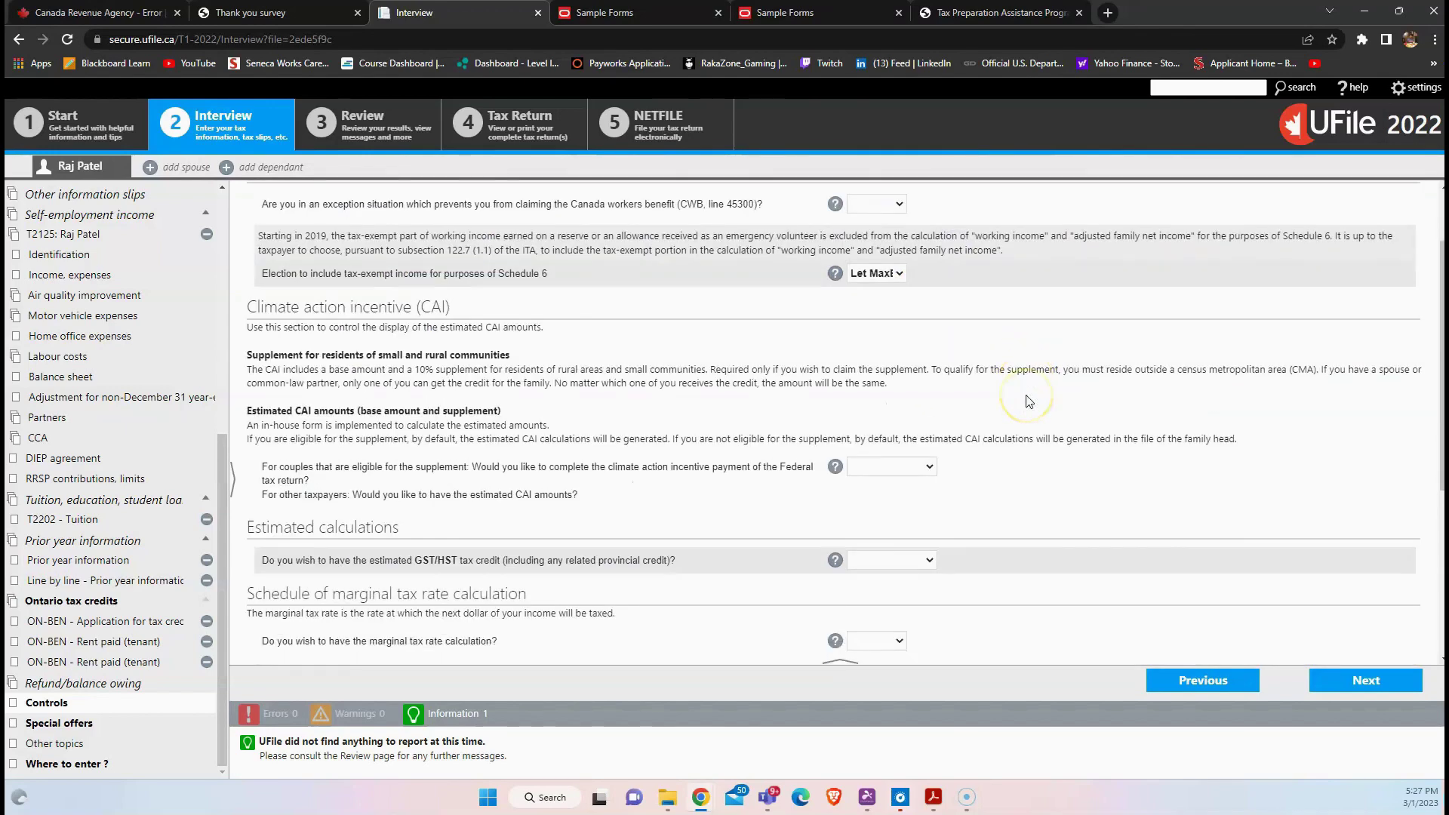
drag(265, 251, 362, 257)
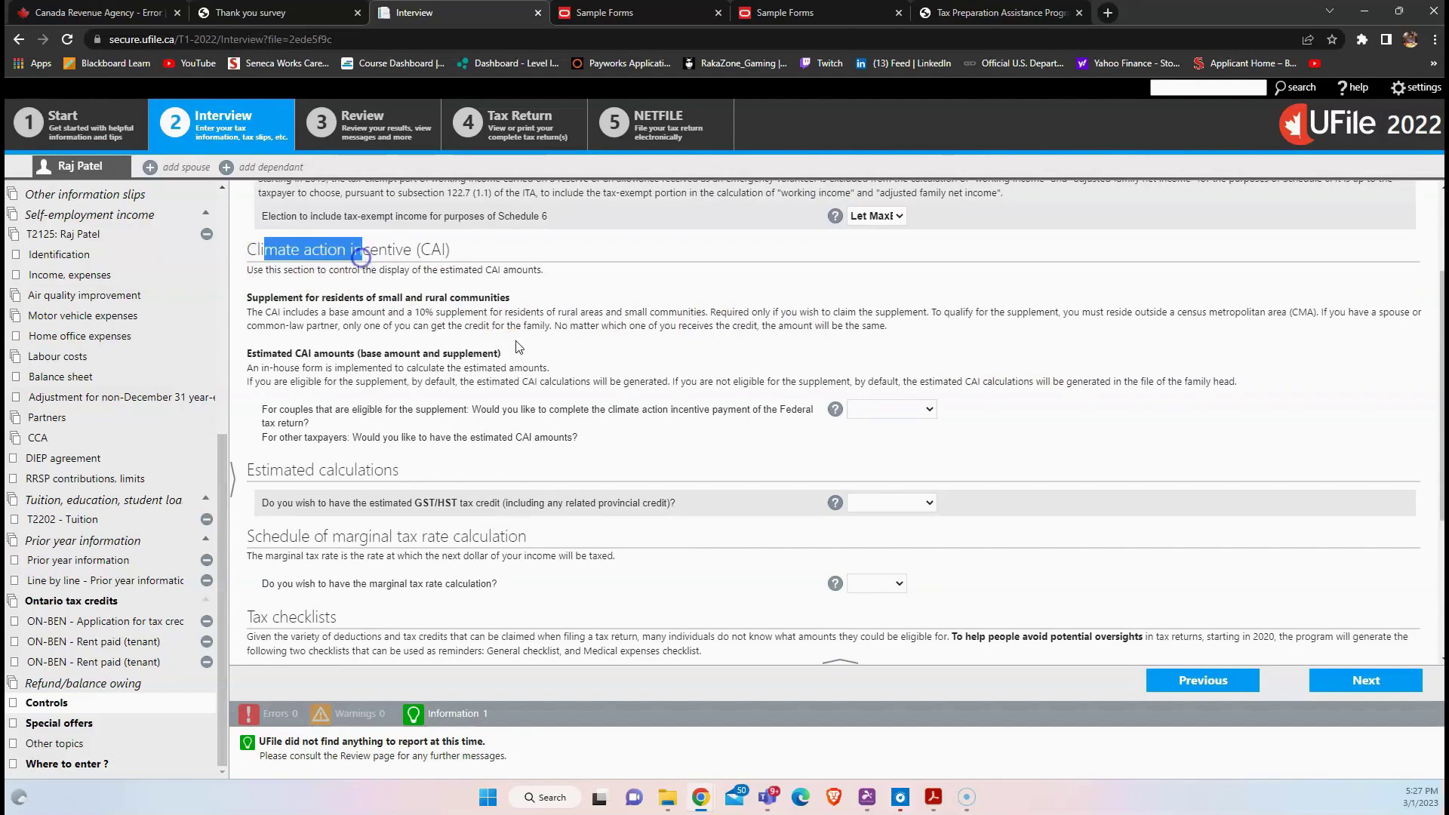
click(672, 415)
drag(294, 353, 392, 355)
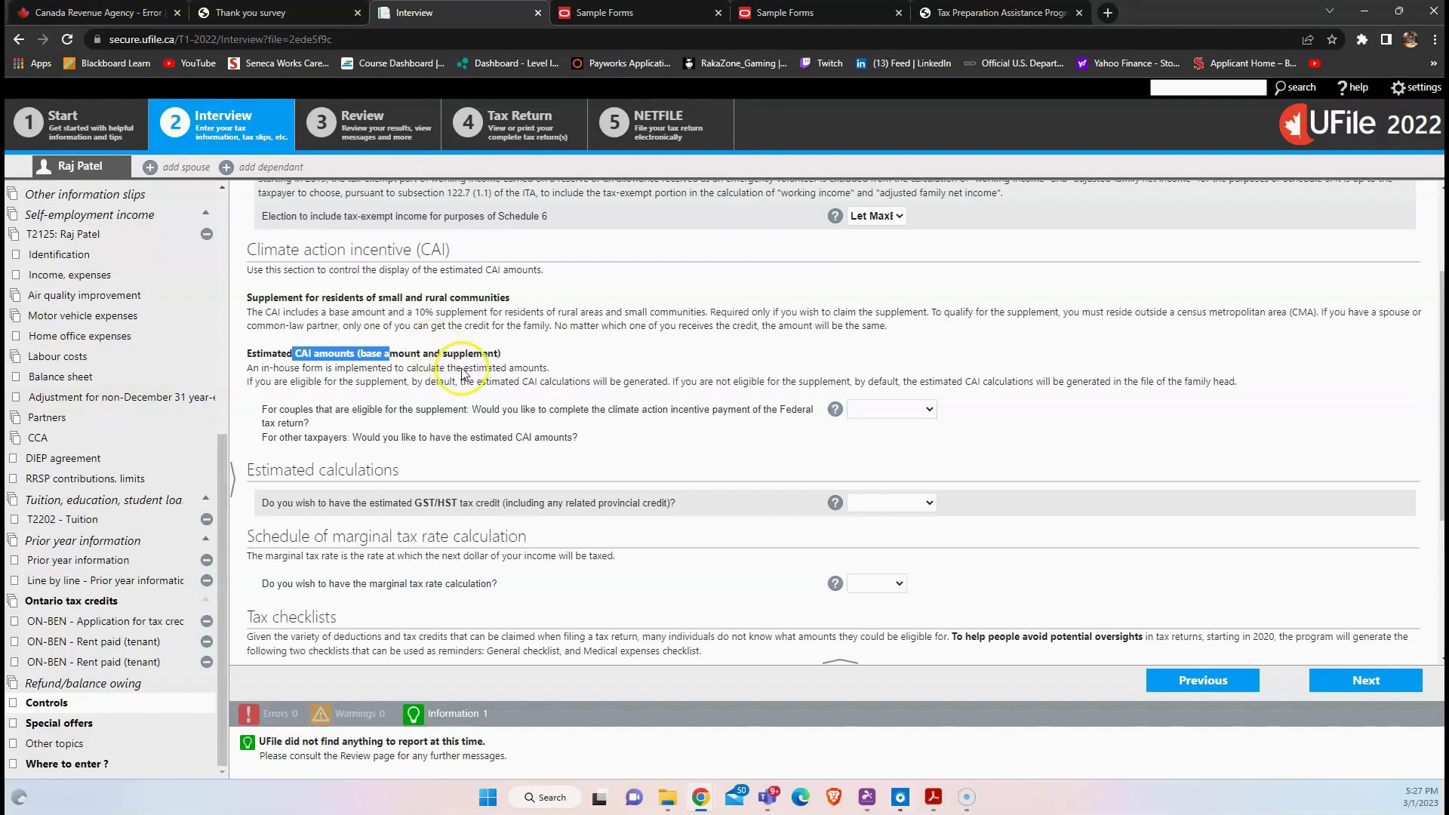
click(876, 410)
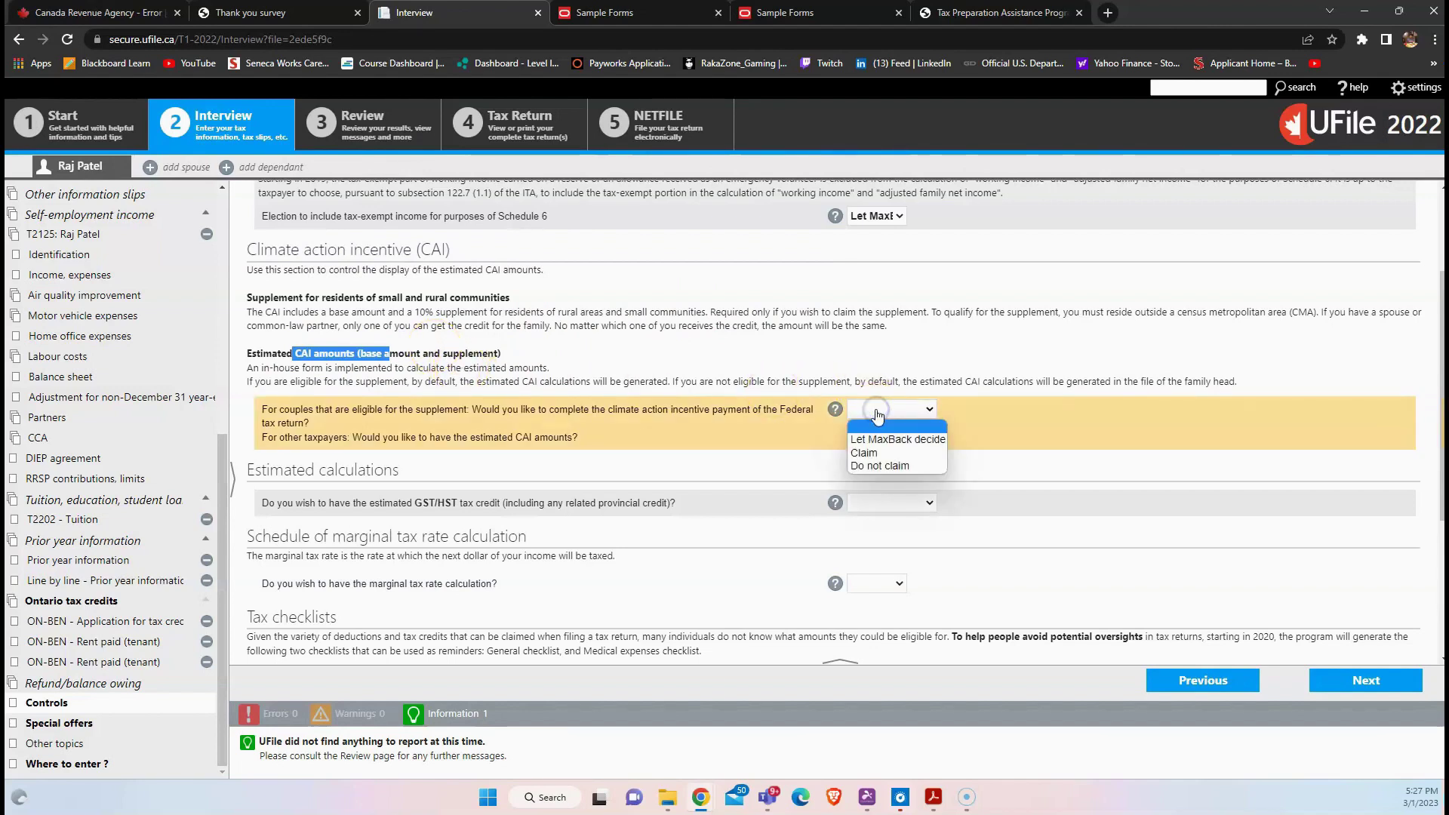
click(886, 453)
Answer Yes to having the estimated GST/HST tax credit calculated, including any related provincial credit
scroll(604, 377, down, 2)
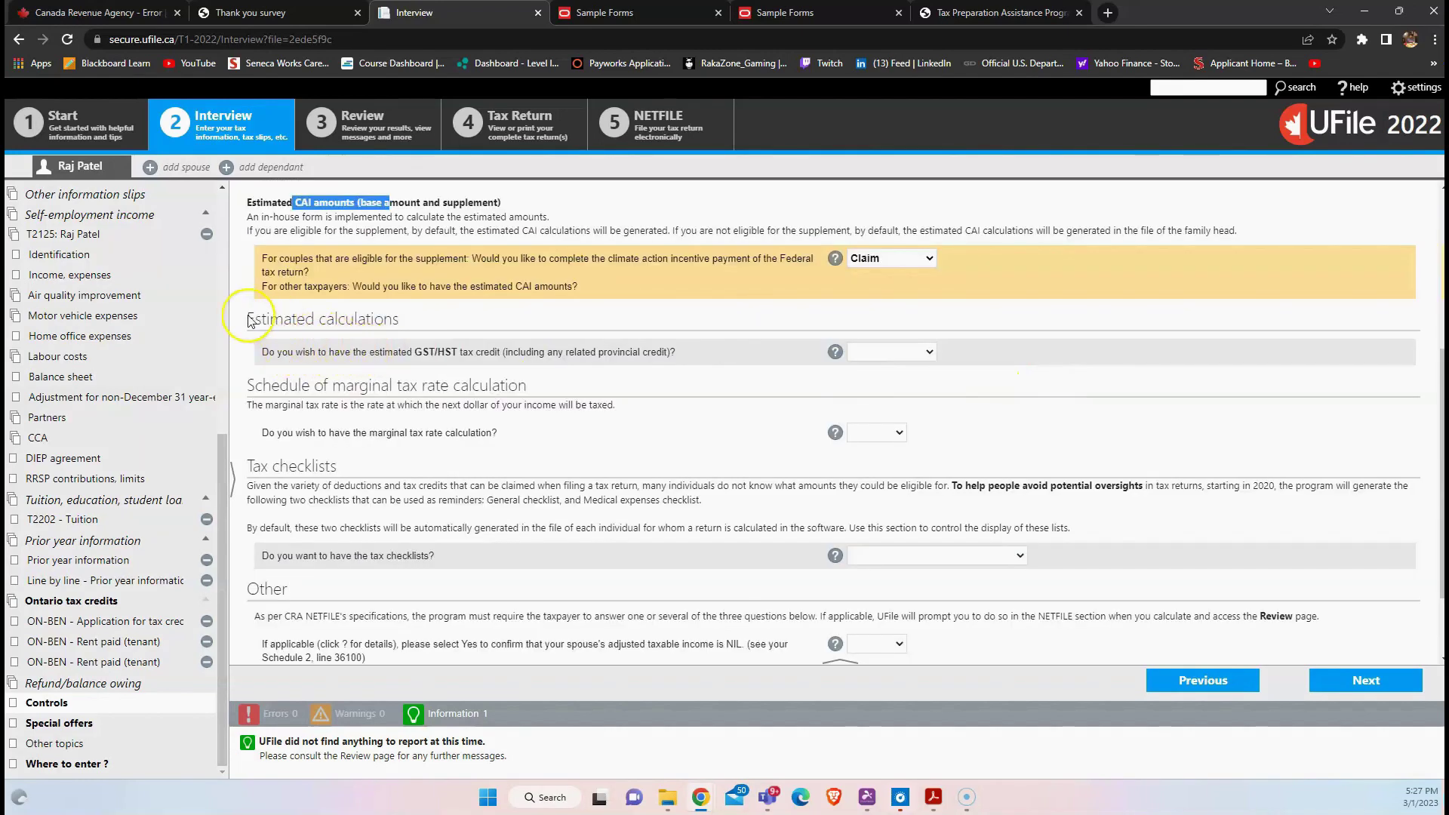
drag(243, 319, 460, 353)
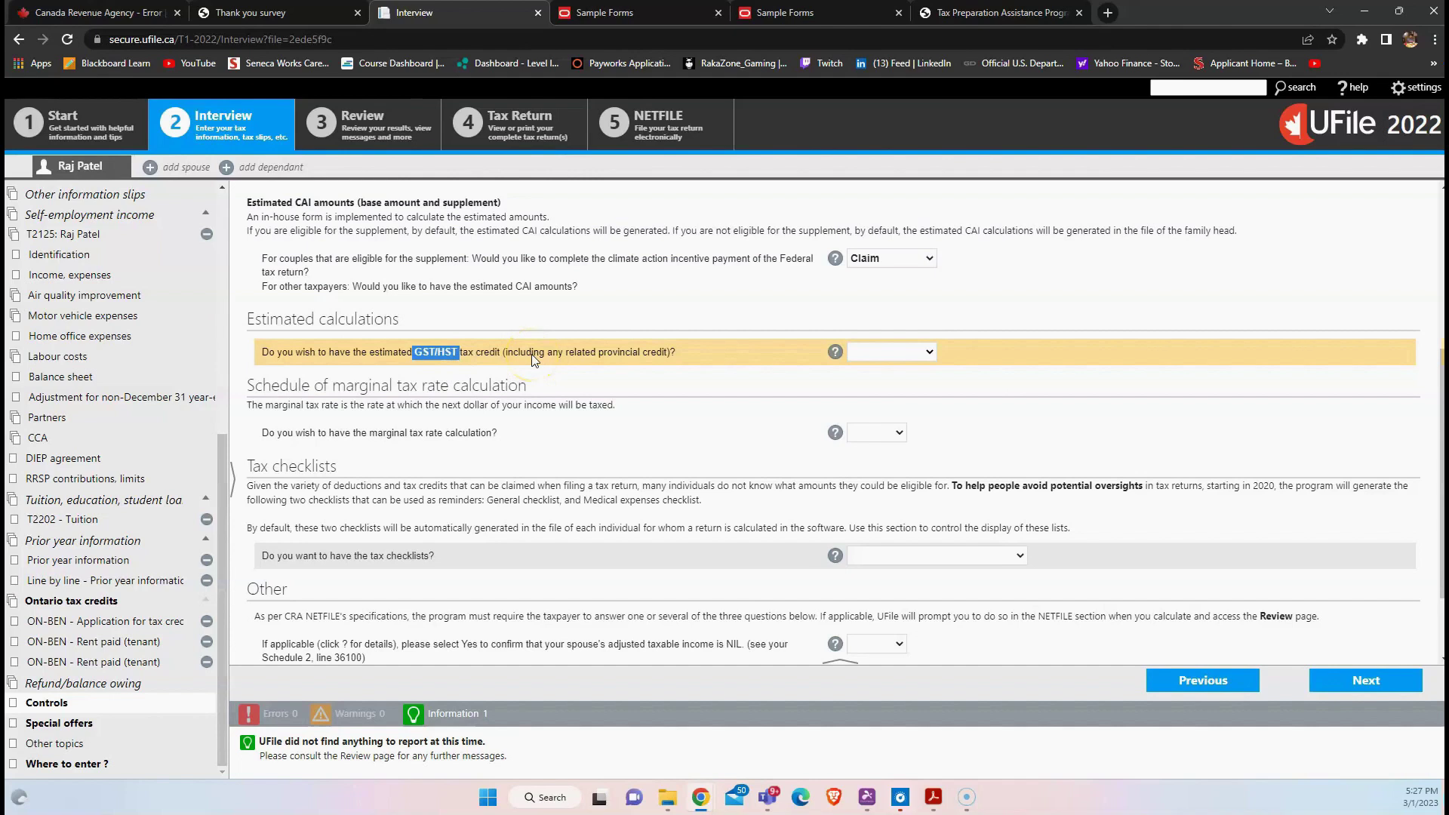
drag(565, 355, 667, 358)
click(662, 362)
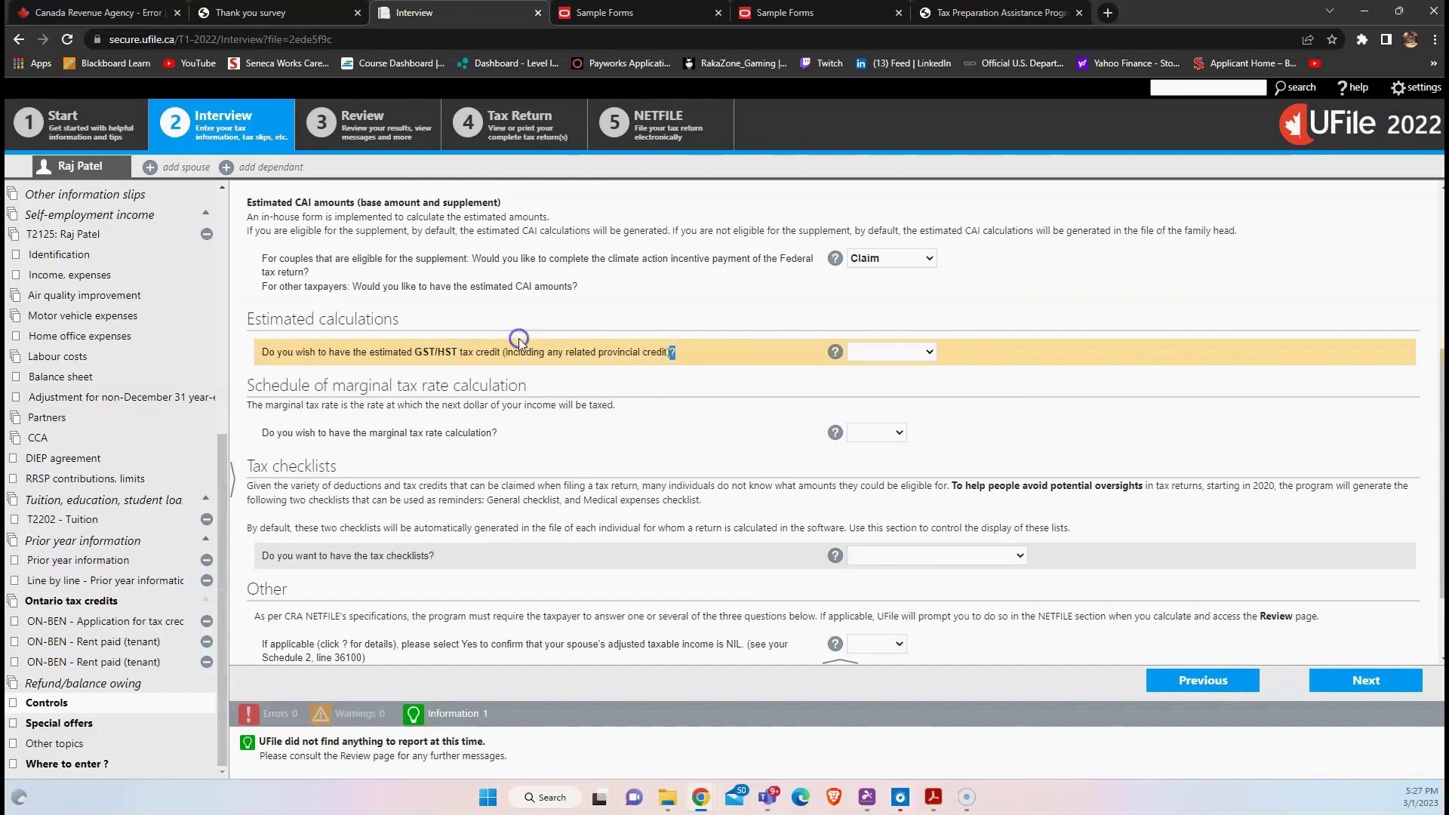
click(440, 353)
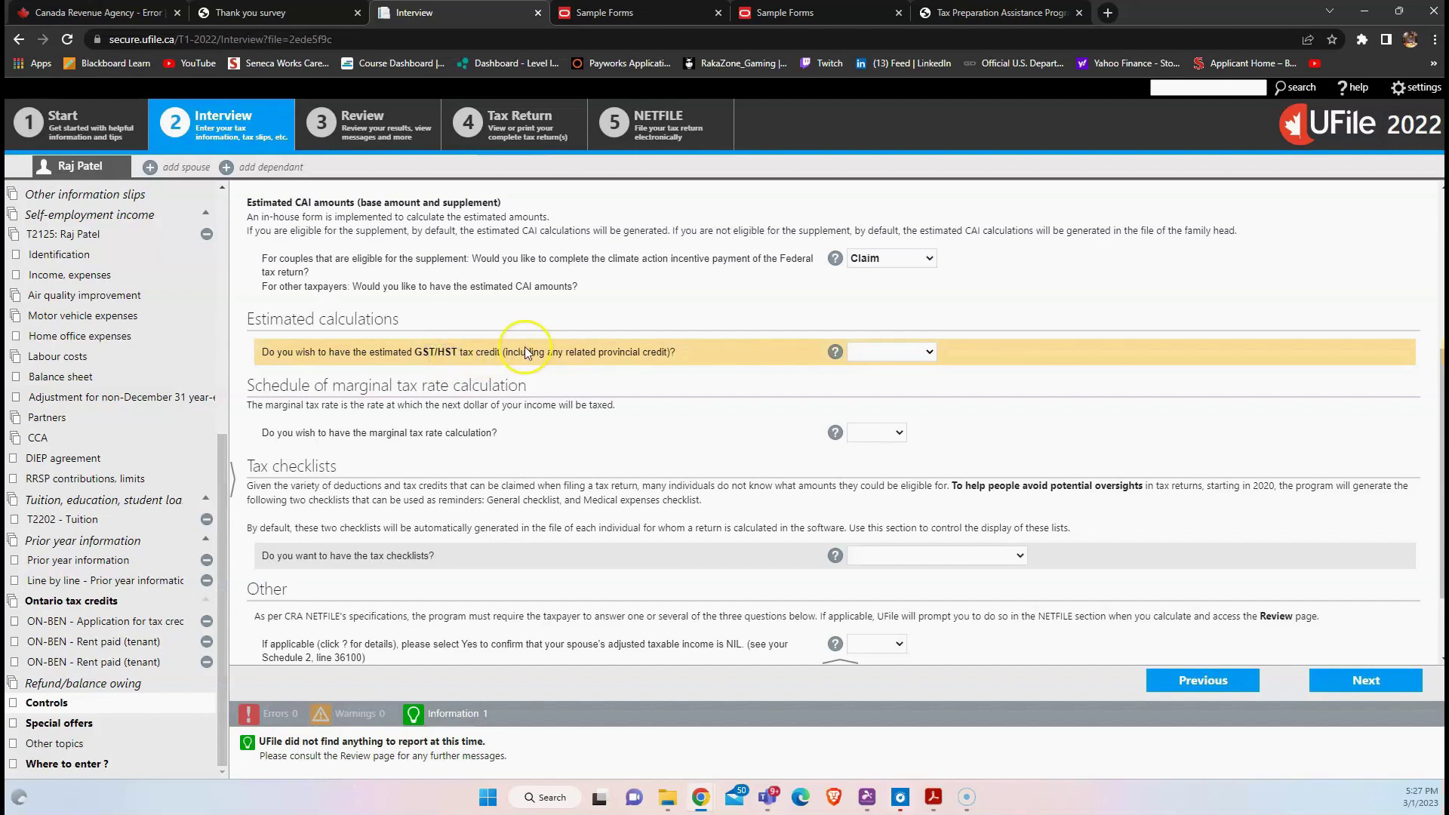
click(934, 355)
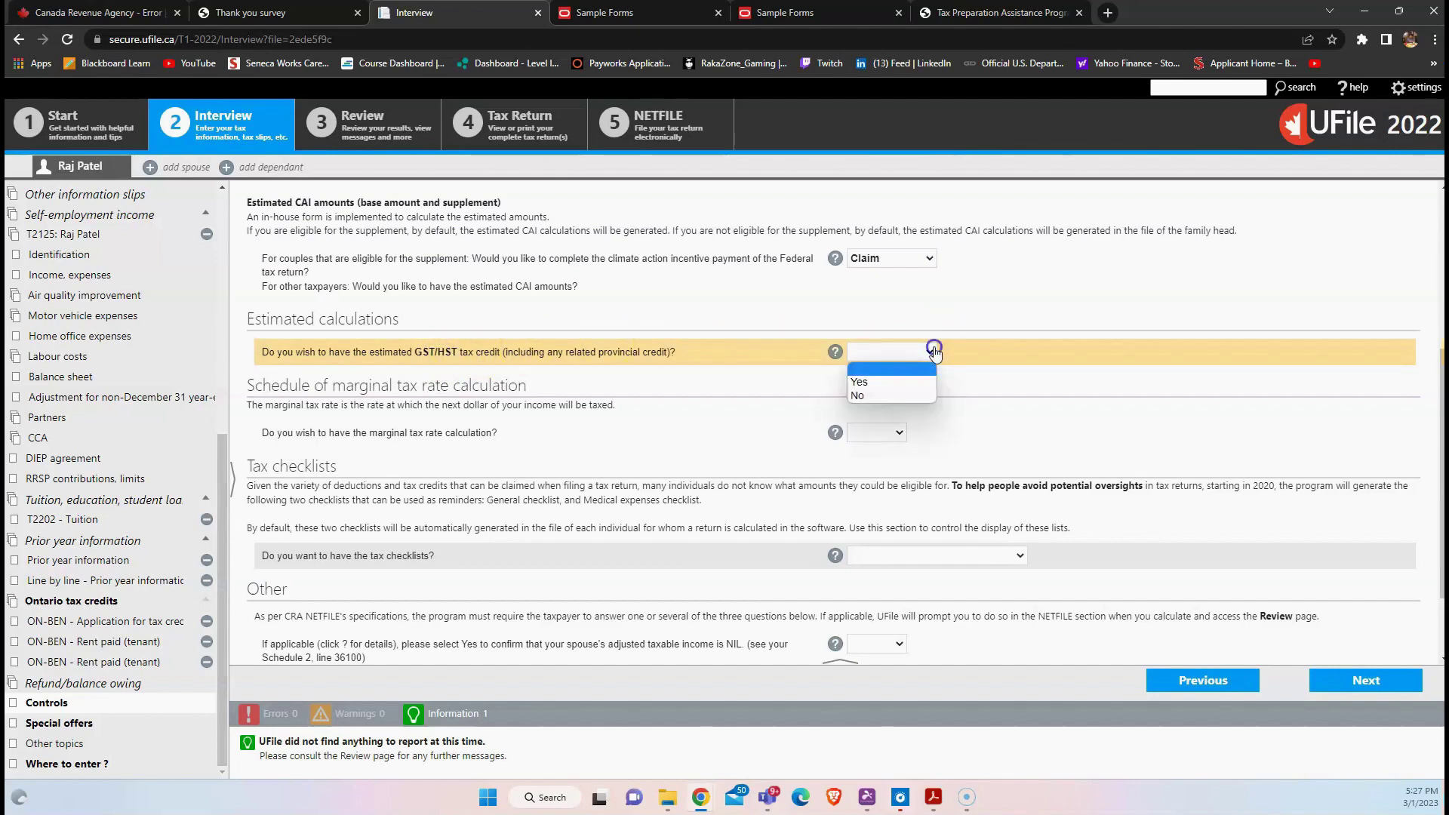
click(884, 389)
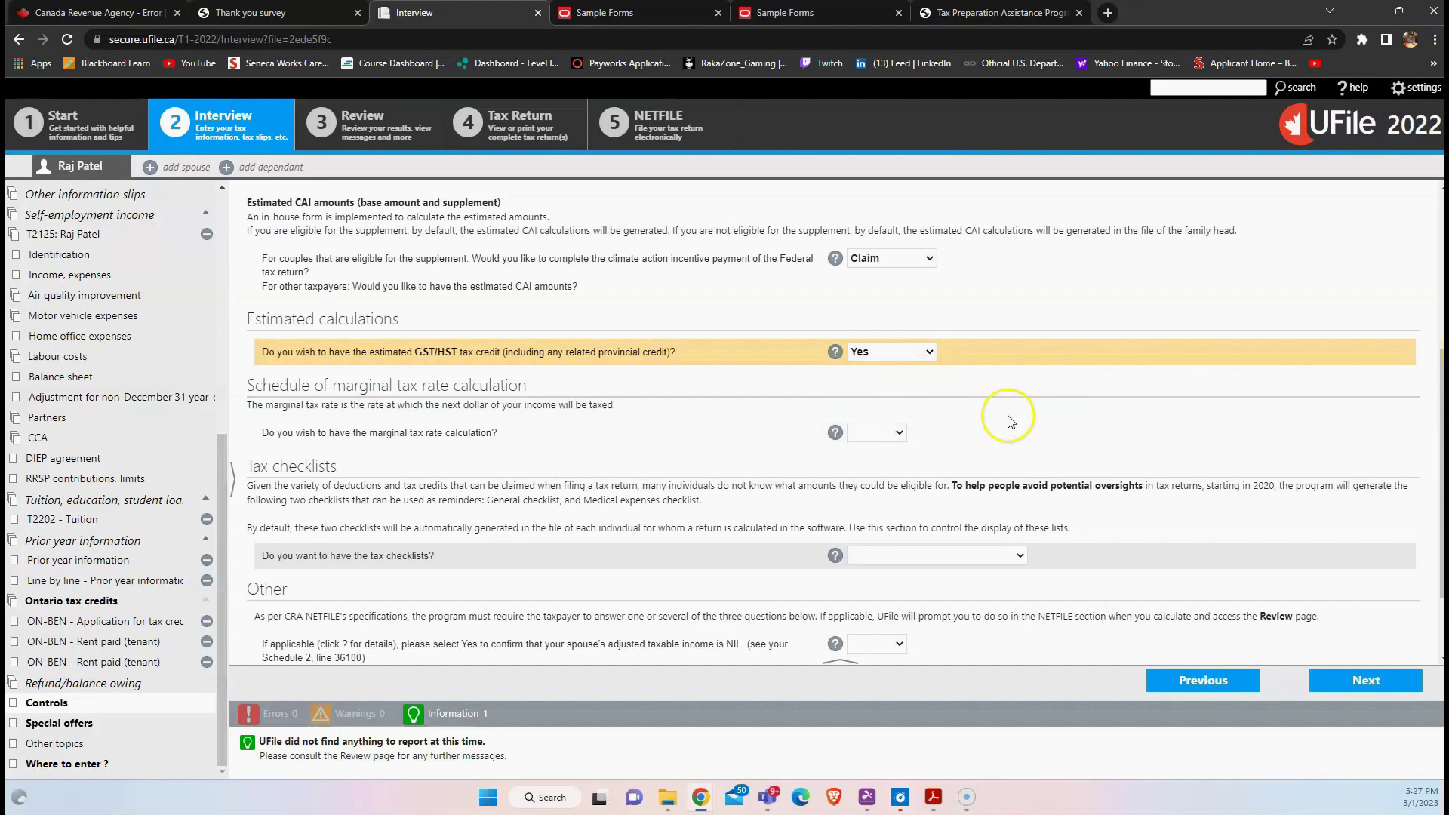
Answer Yes to having the marginal tax rate calculation
scroll(1009, 415, down, 2)
drag(301, 291, 469, 282)
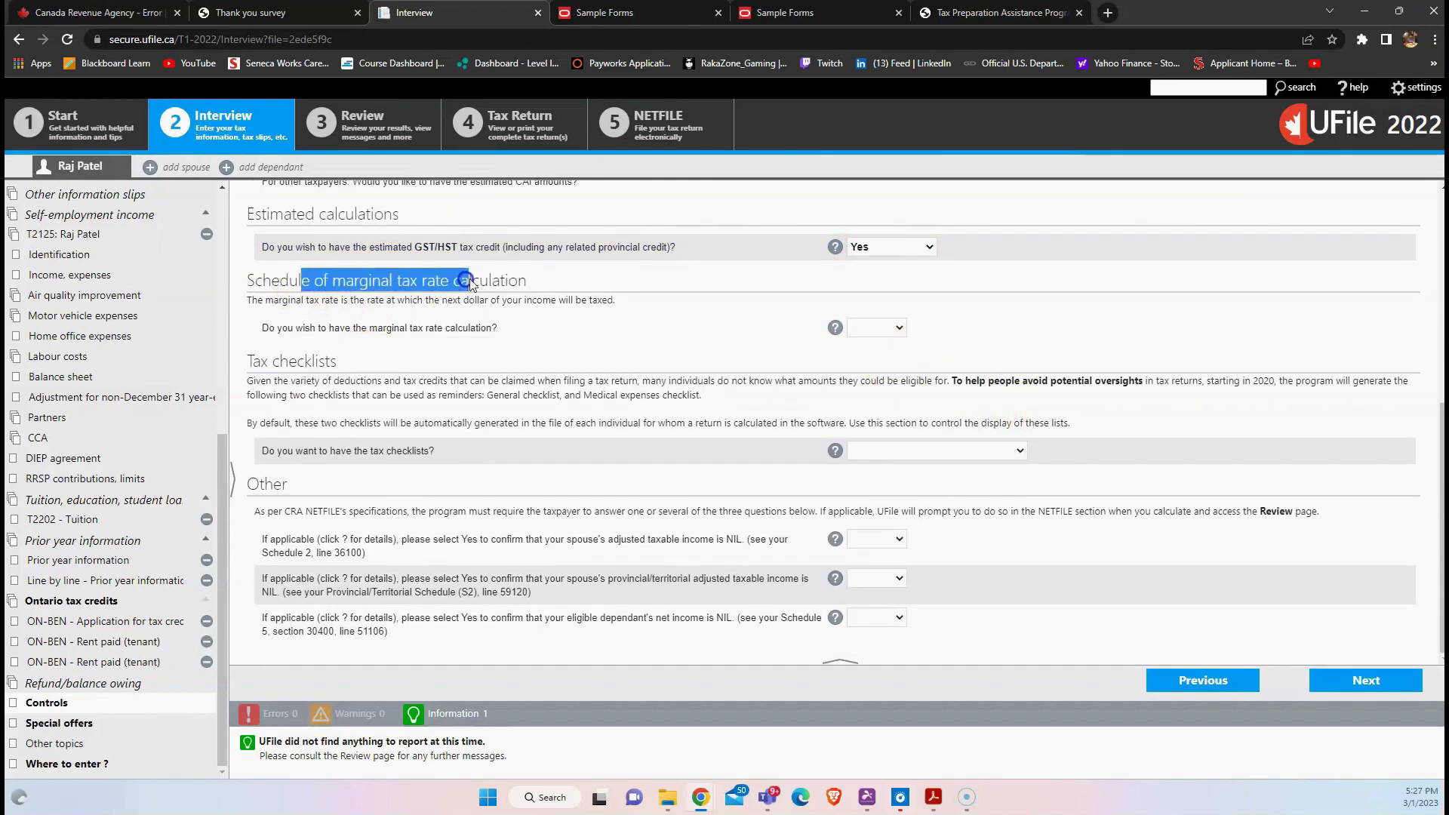
click(875, 328)
click(876, 359)
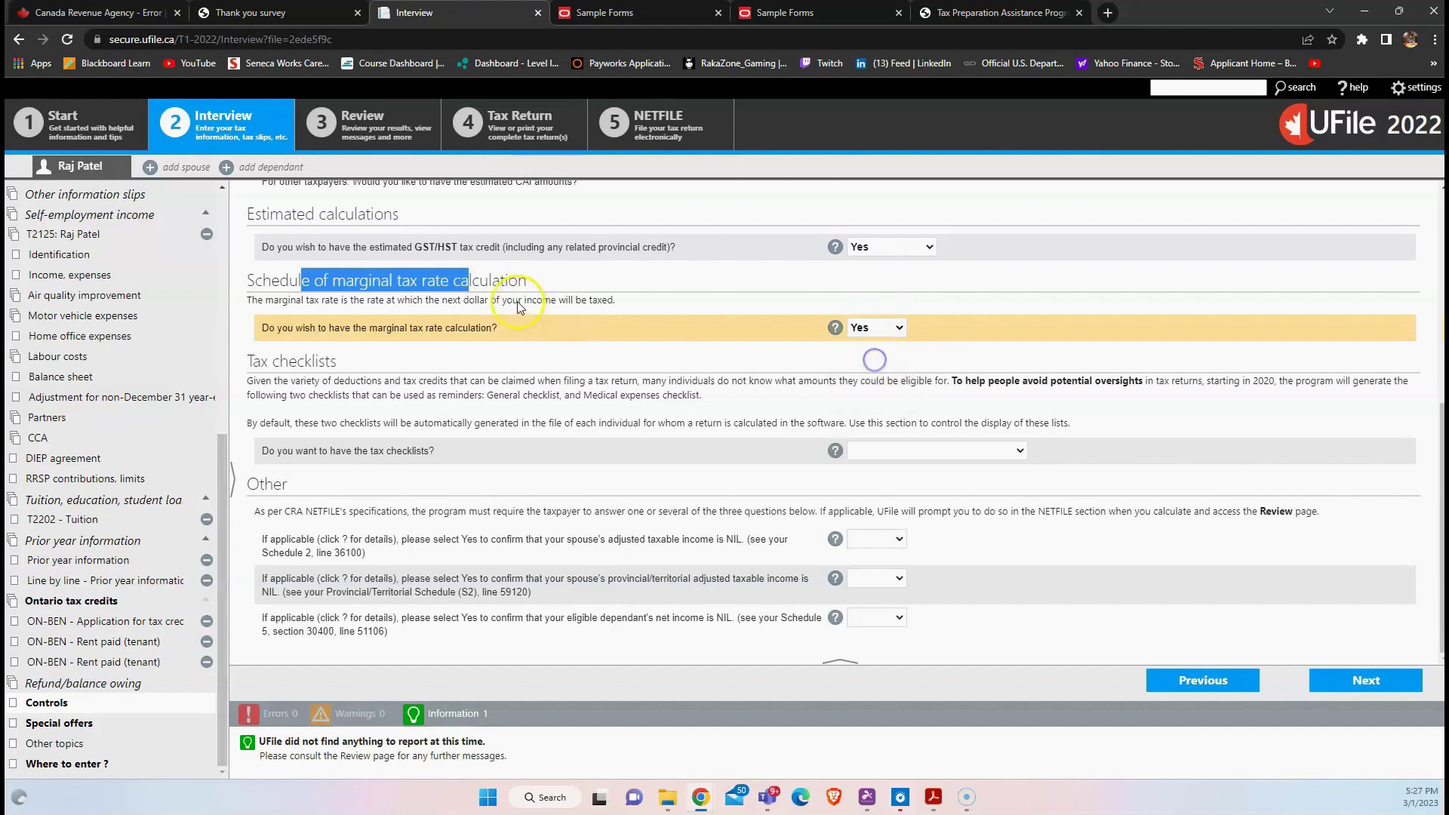
drag(332, 282, 428, 287)
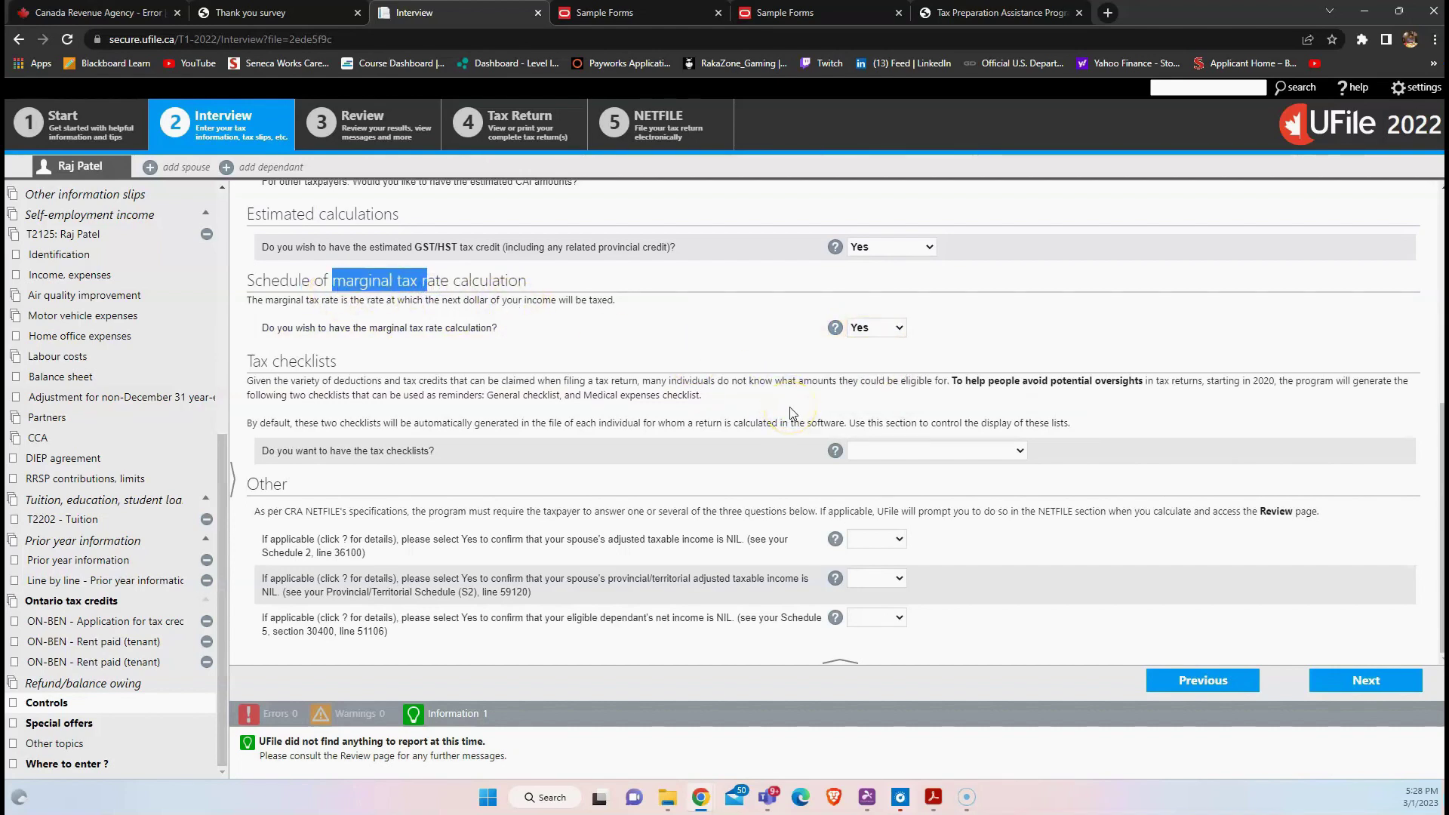
Check the available options for generating the tax checklists in the MaxBack controls
drag(285, 452, 423, 448)
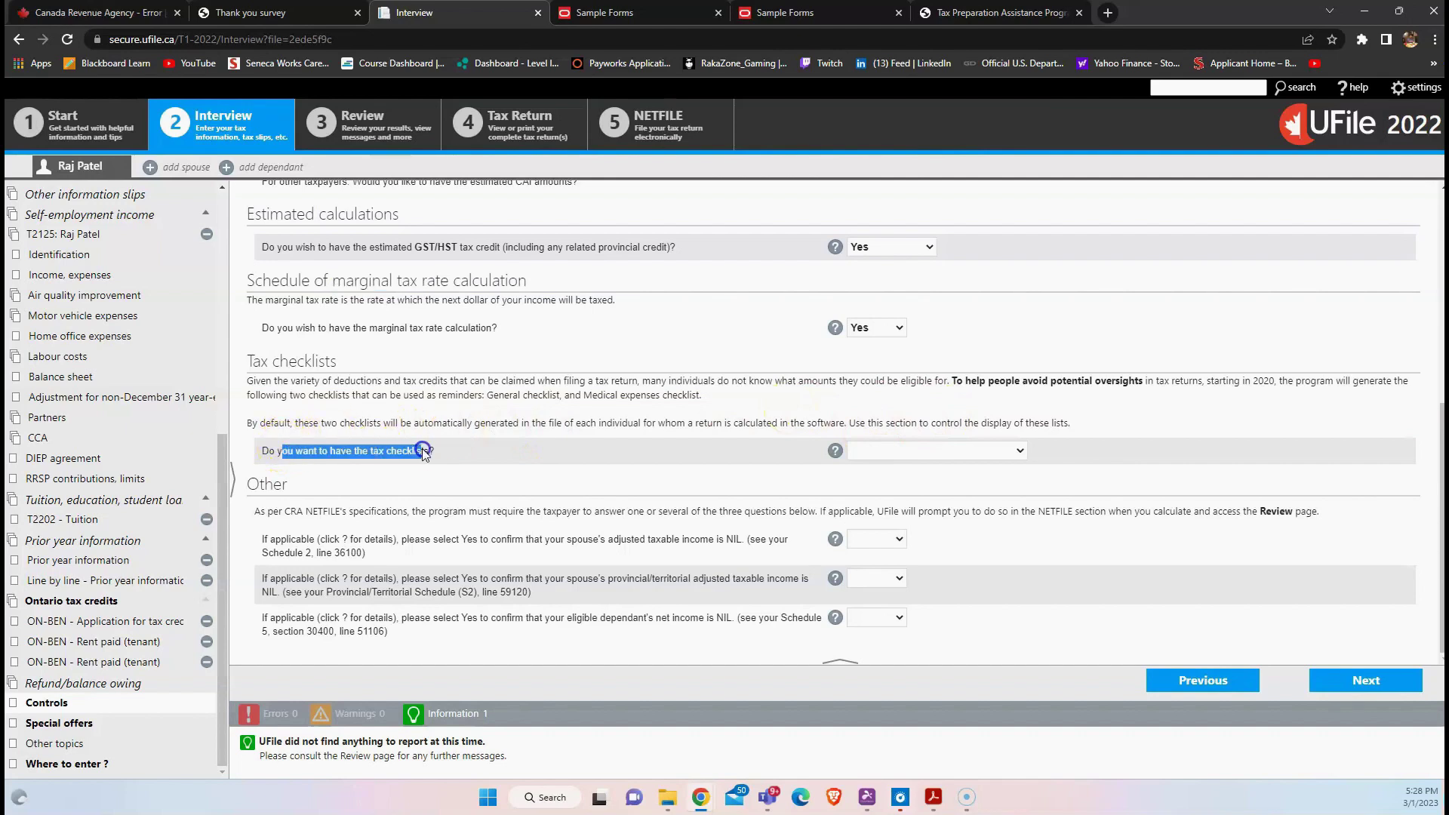
click(998, 450)
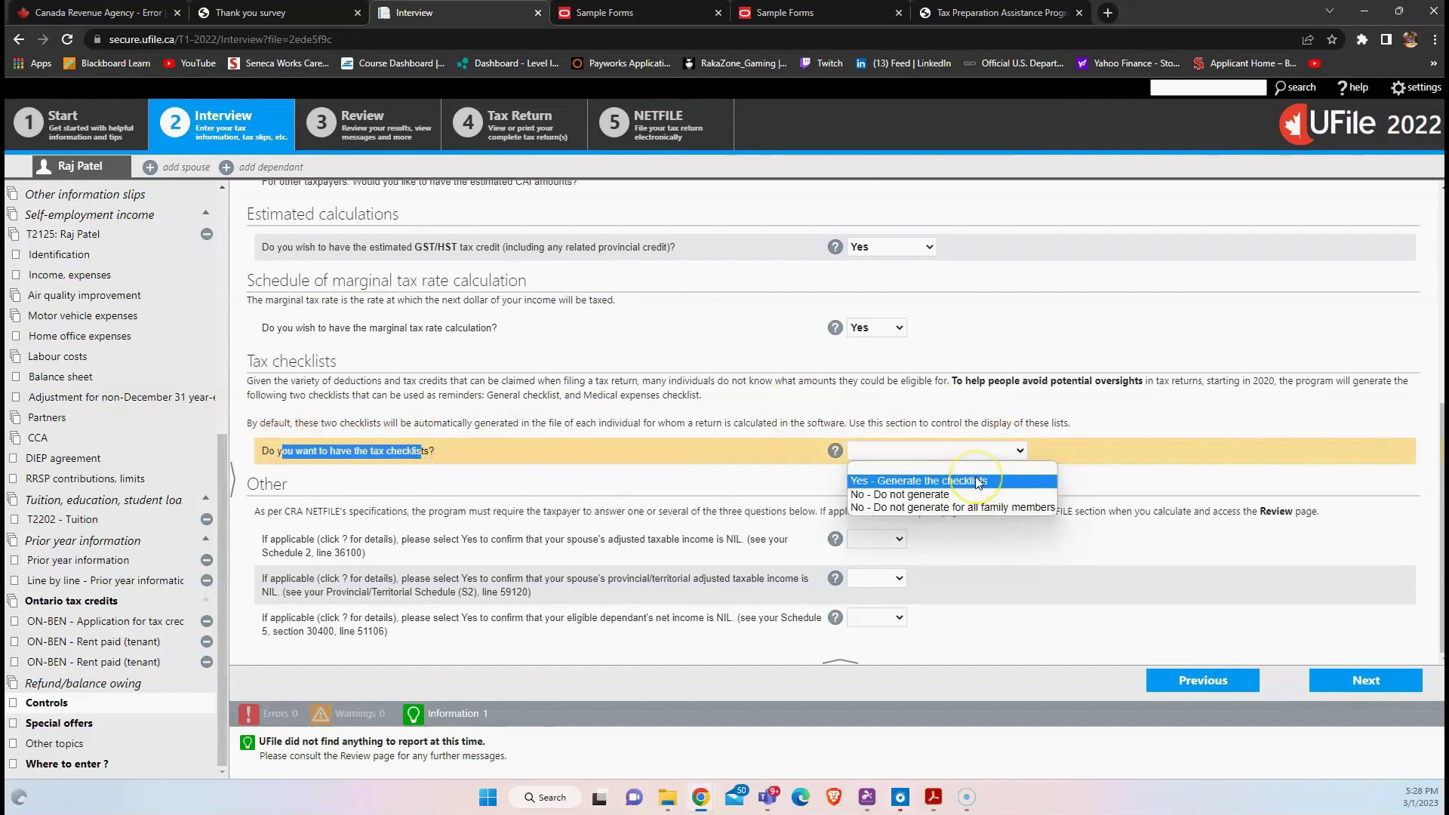
click(657, 405)
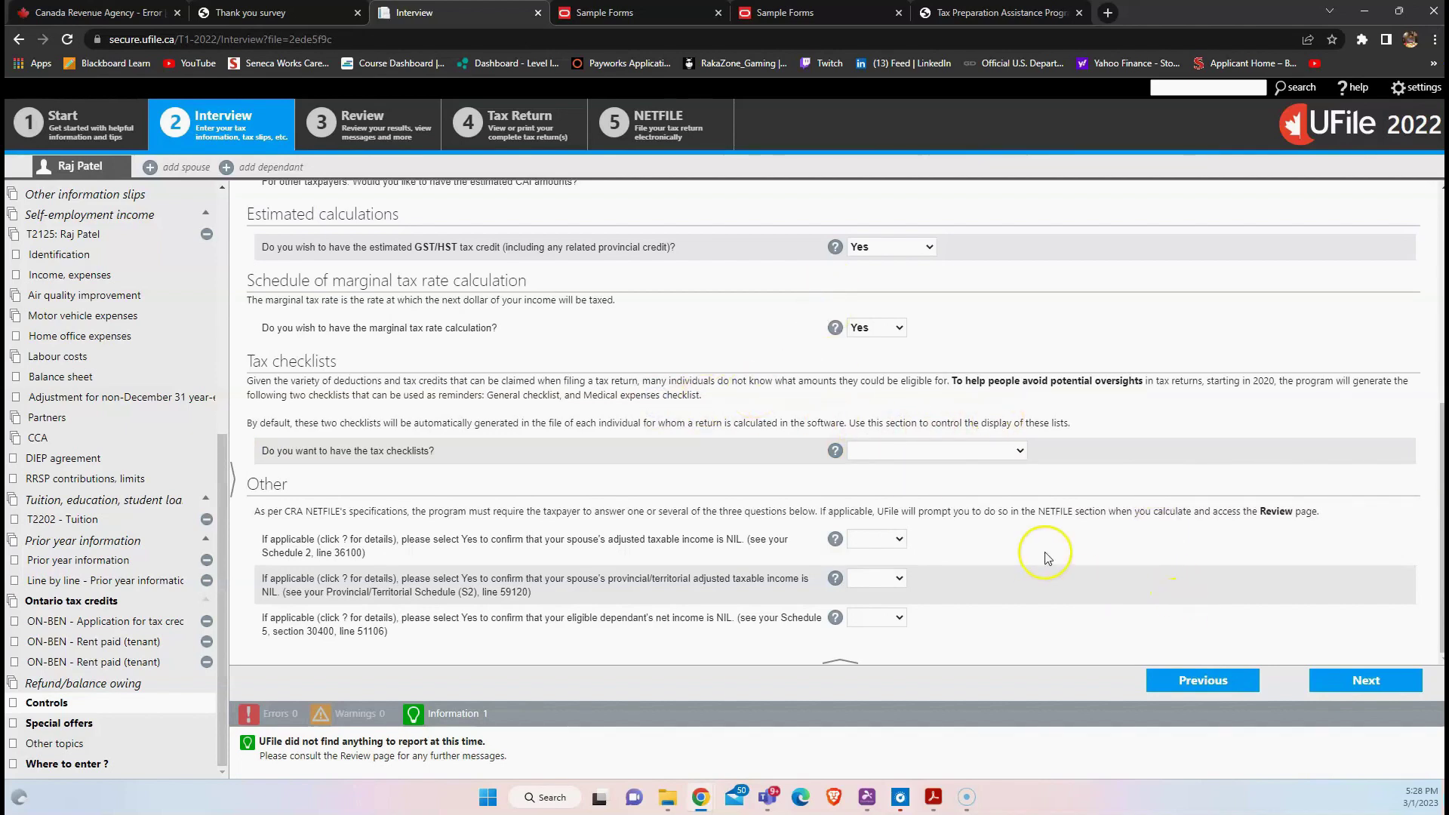
Continue to the Free for Students special offer, check its offer code, and proceed to the end of the interview
click(1369, 701)
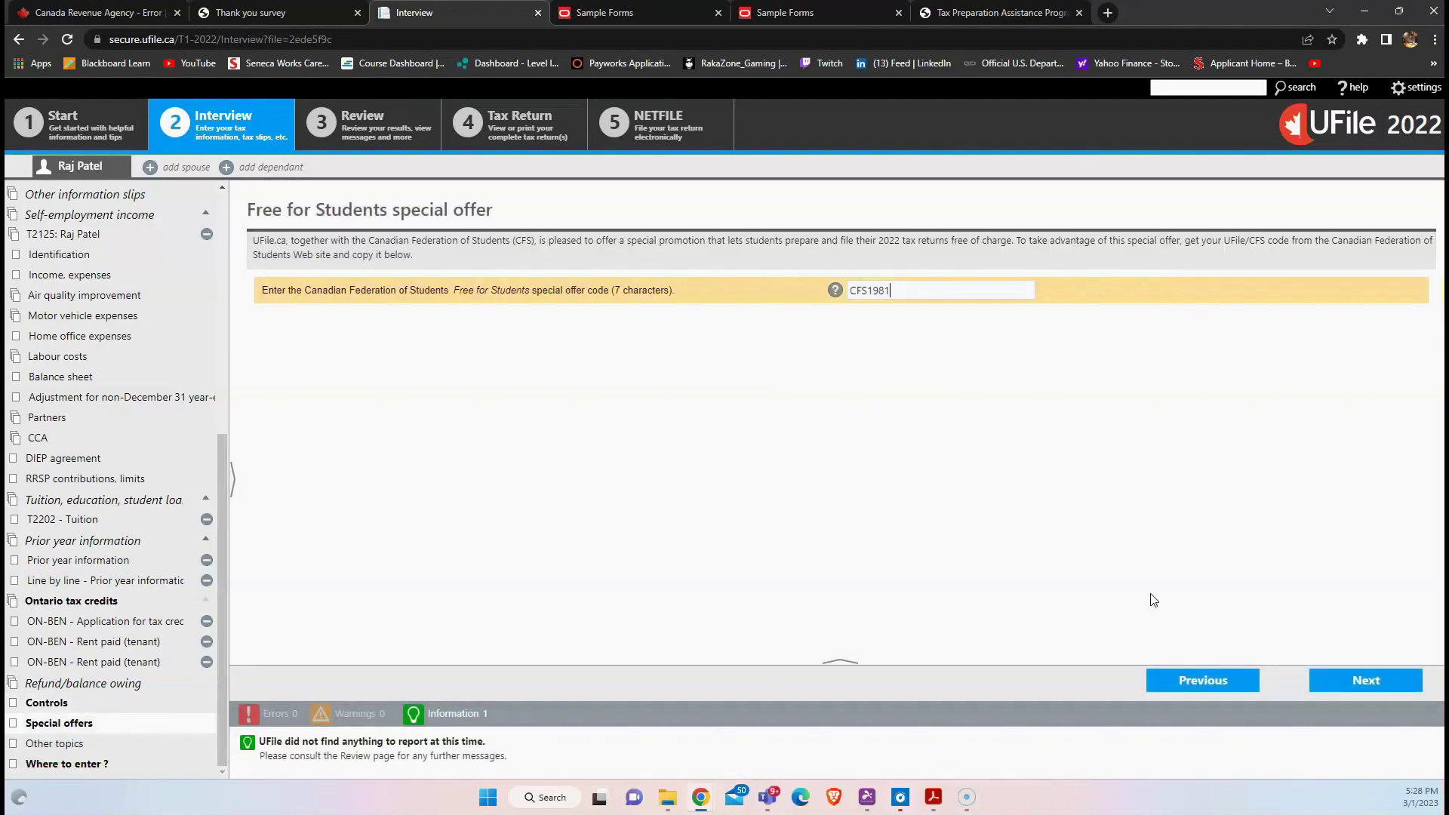
click(912, 283)
drag(876, 291, 831, 290)
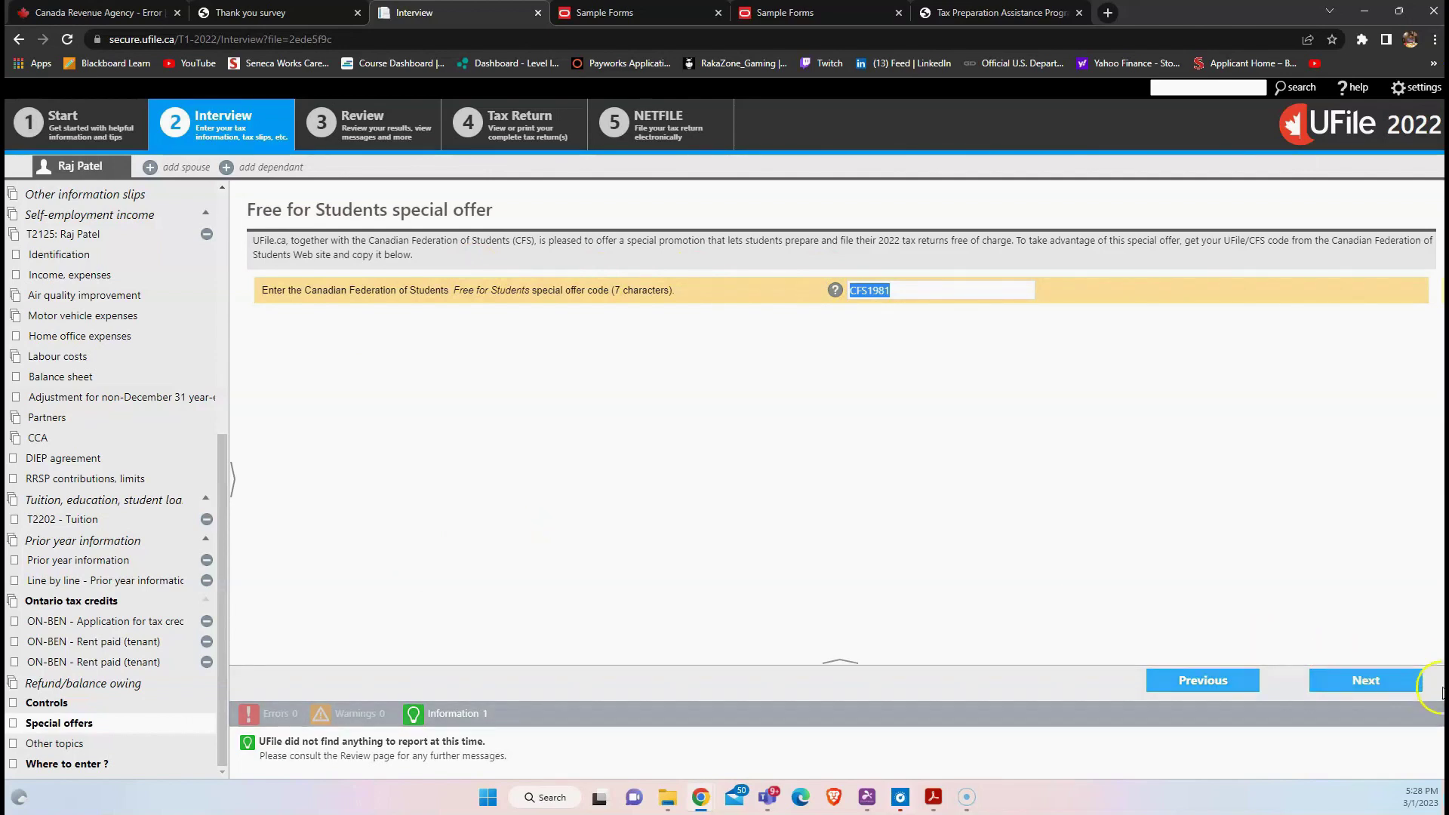
click(1367, 686)
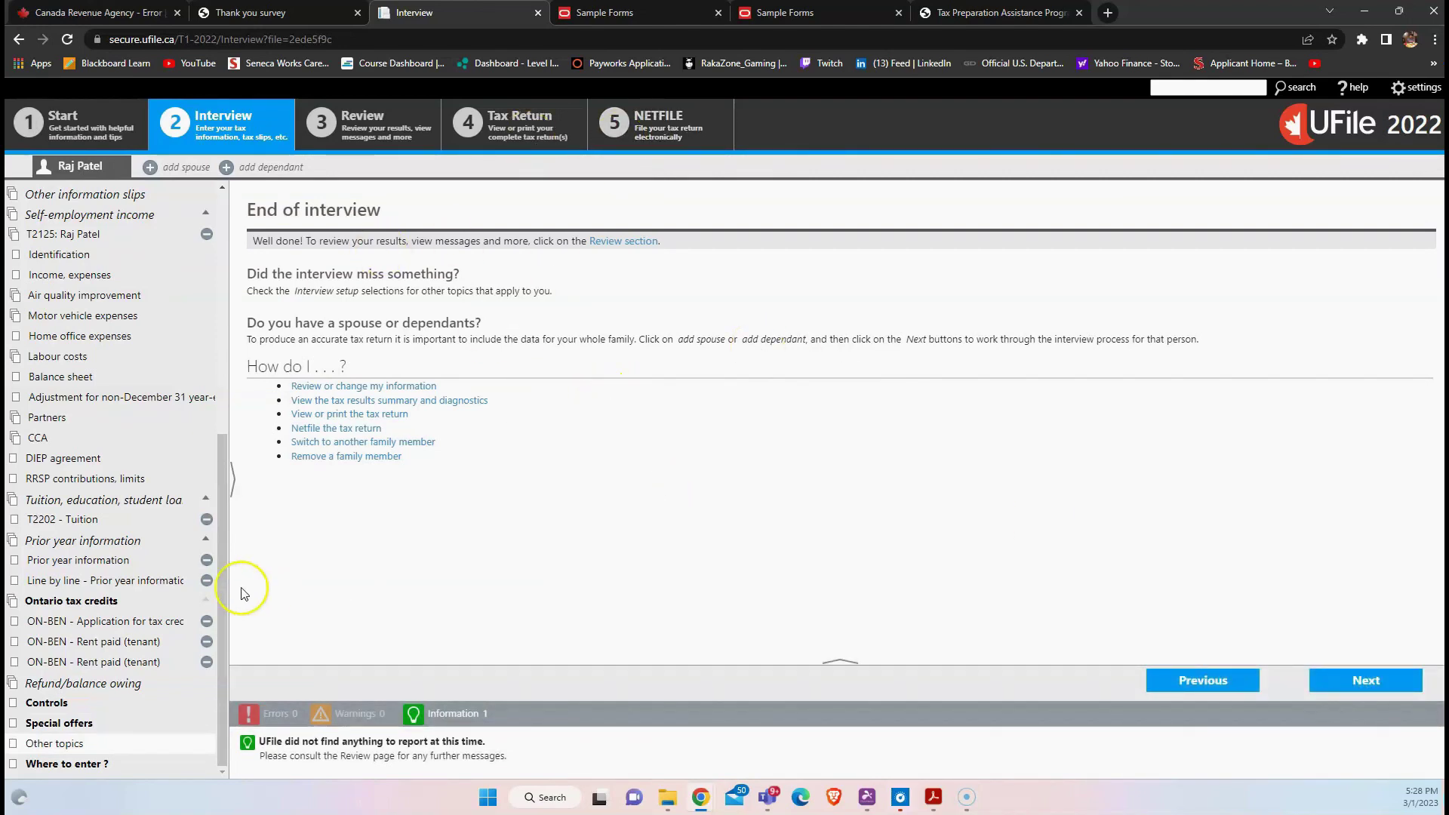
Look through the Where to enter page and proceed to the Review section to calculate the return
click(1357, 673)
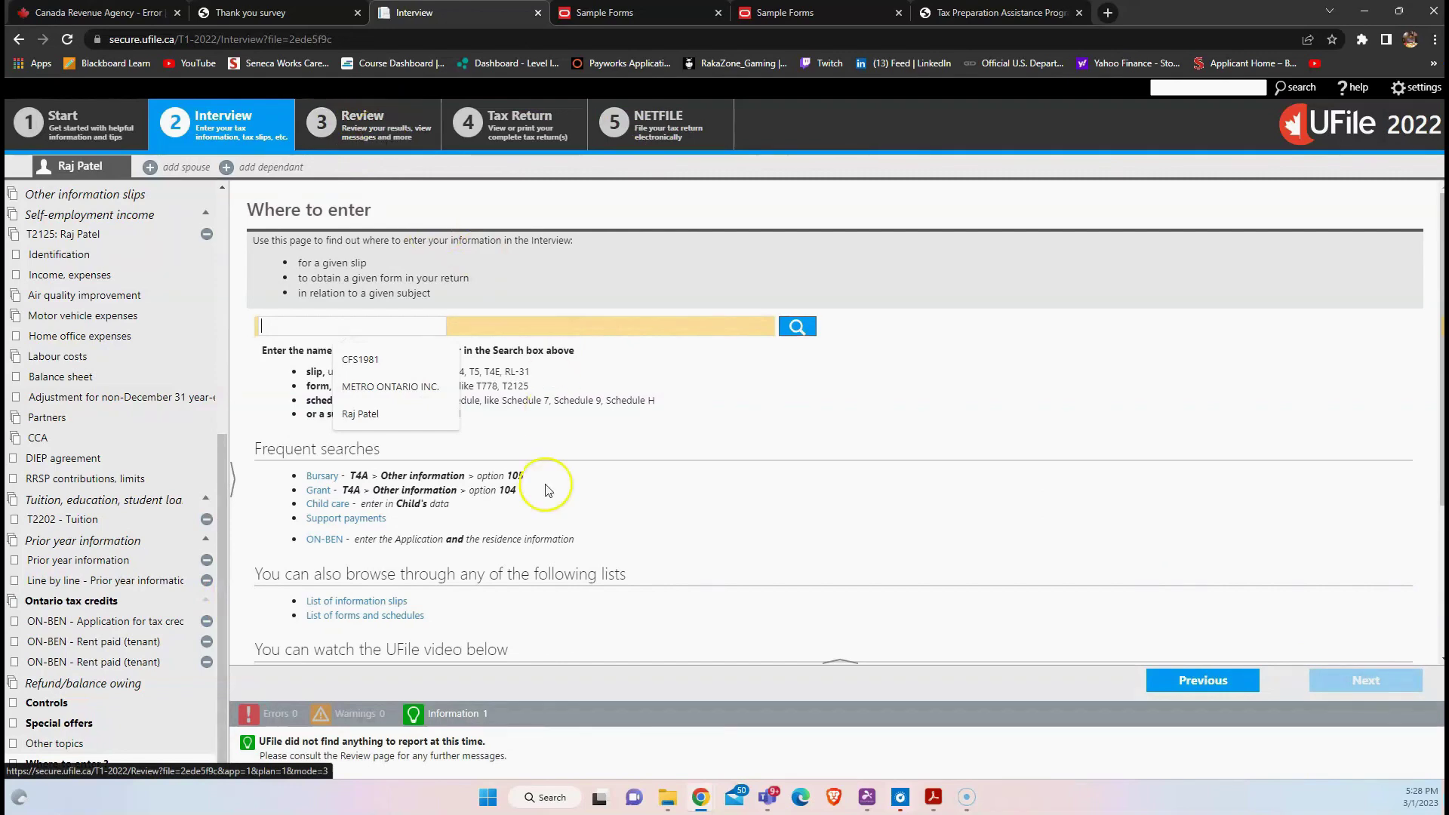
scroll(834, 456, down, 3)
scroll(1016, 397, up, 3)
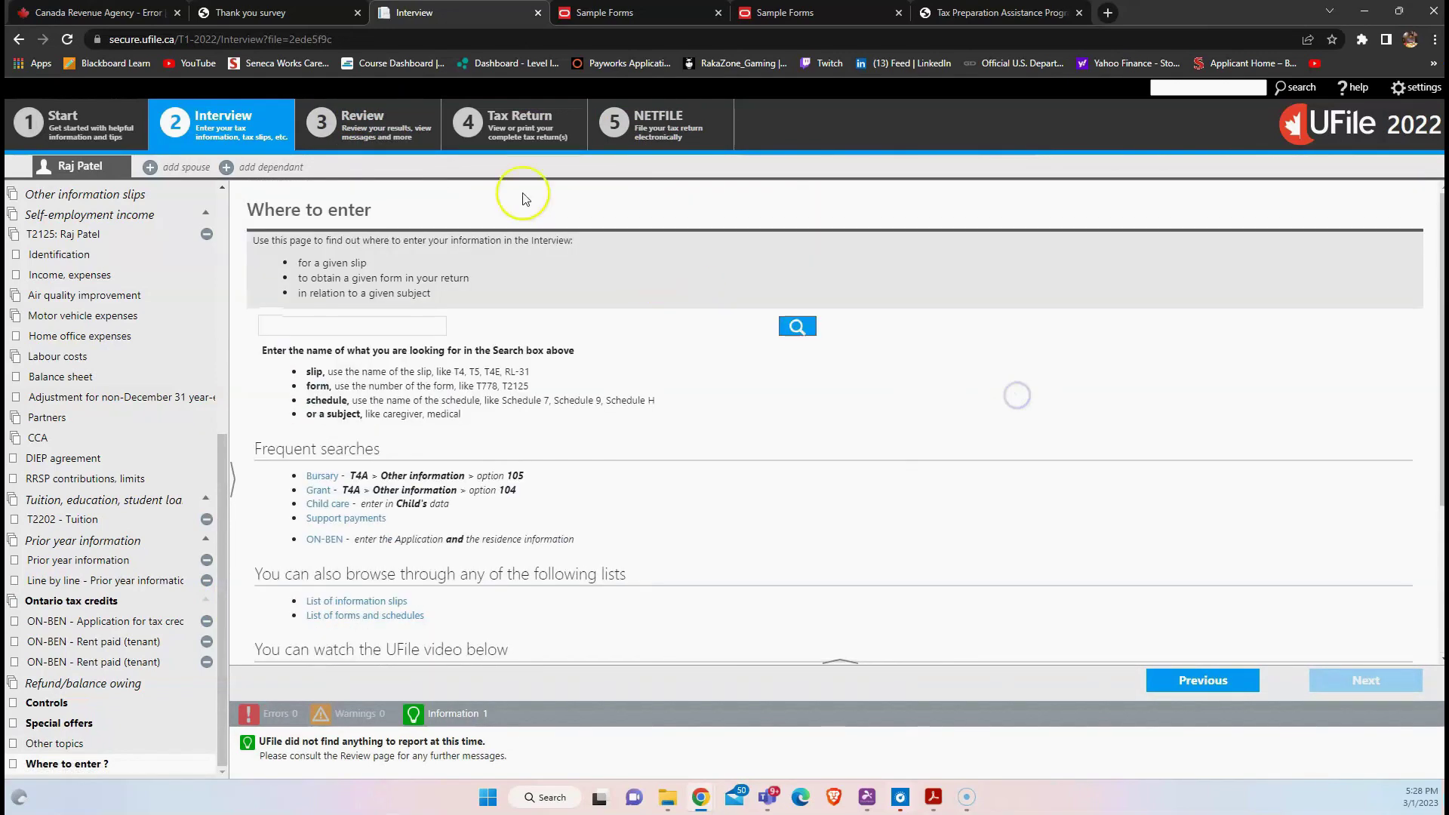
click(362, 132)
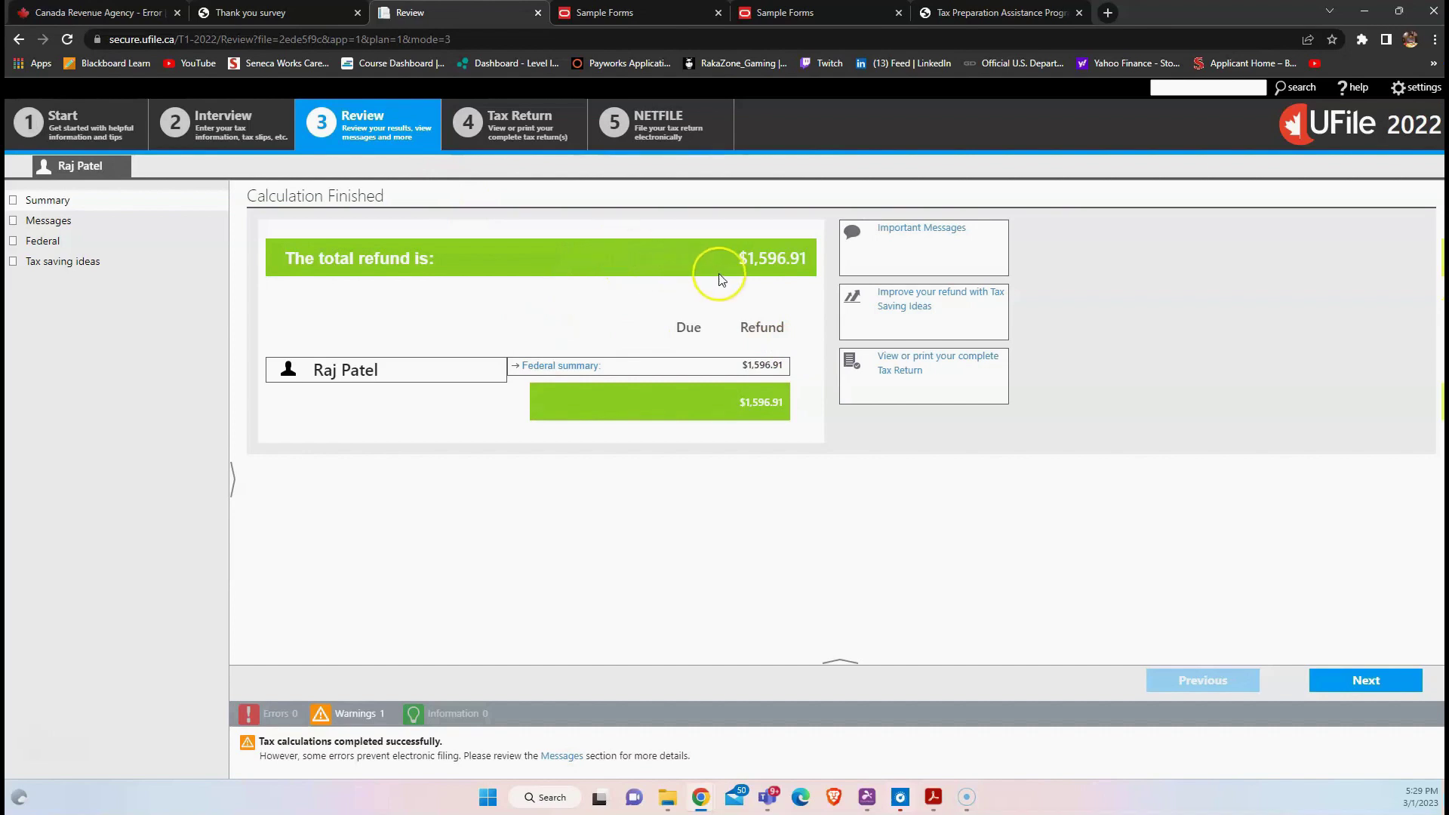
Examine the federal summary from total income through refund and credits, including the CPP overpayment, and continue to the tax-saving ideas
click(549, 369)
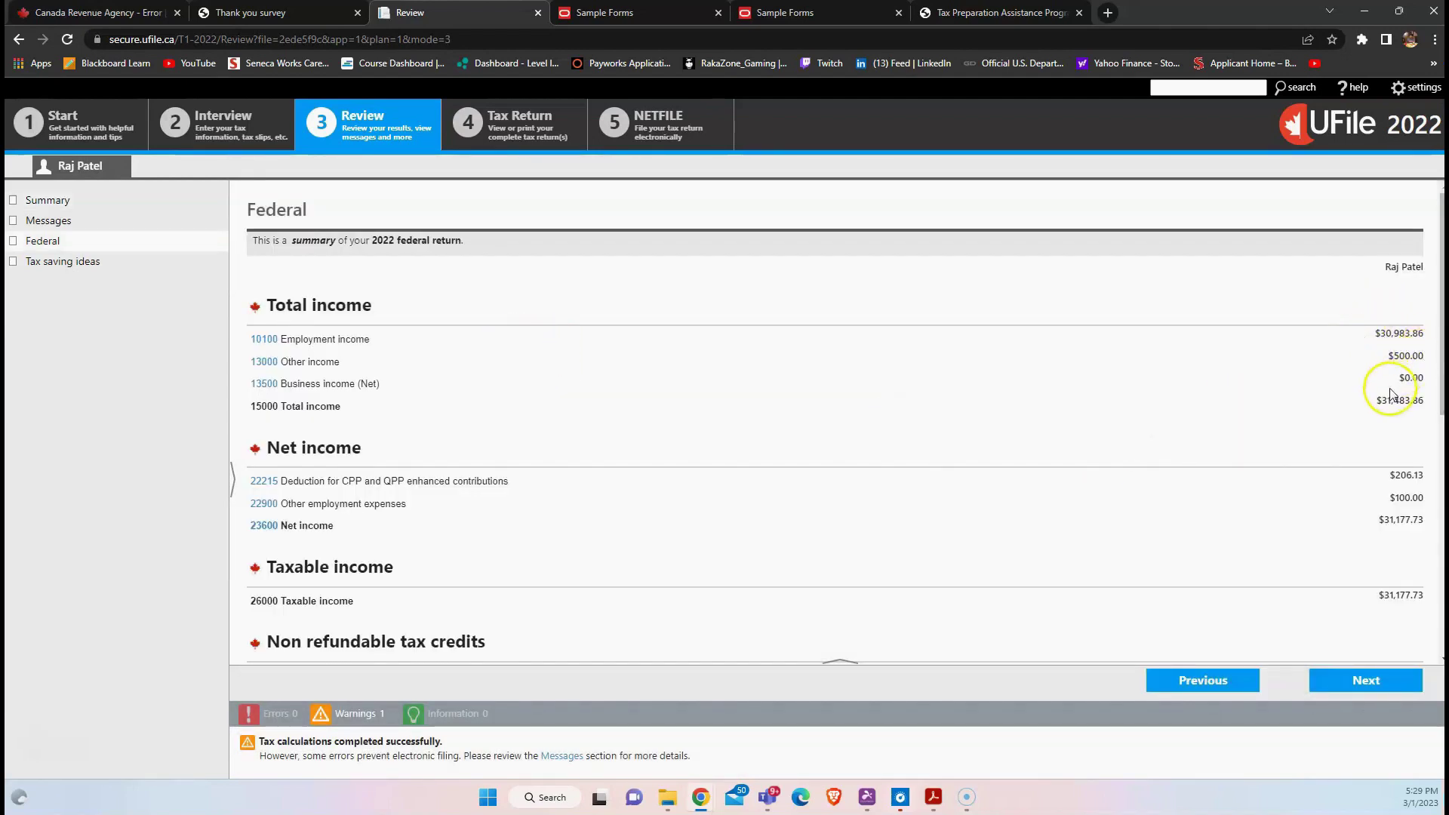
scroll(1396, 384, down, 2)
scroll(1382, 352, down, 5)
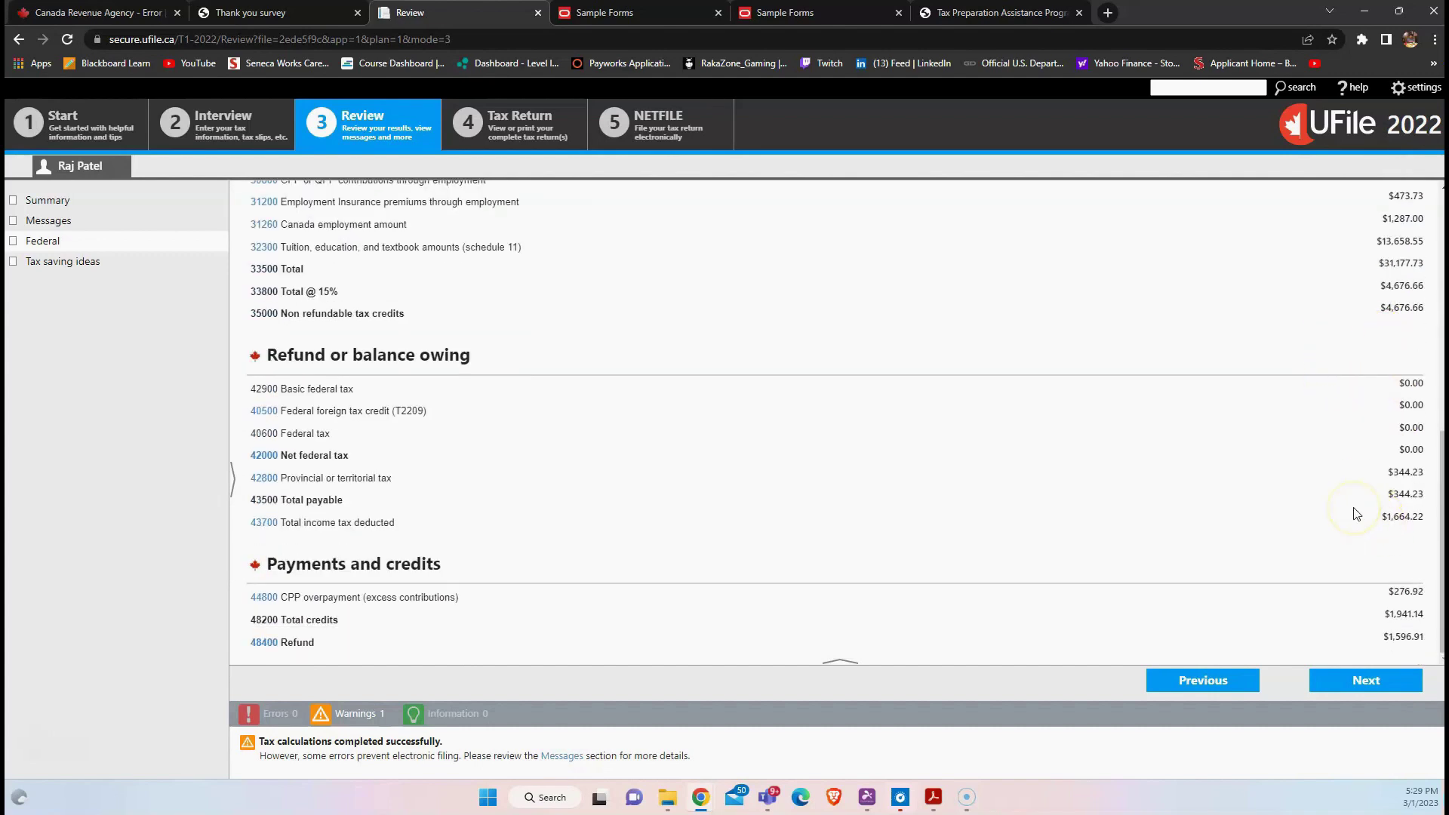
scroll(1356, 514, up, 5)
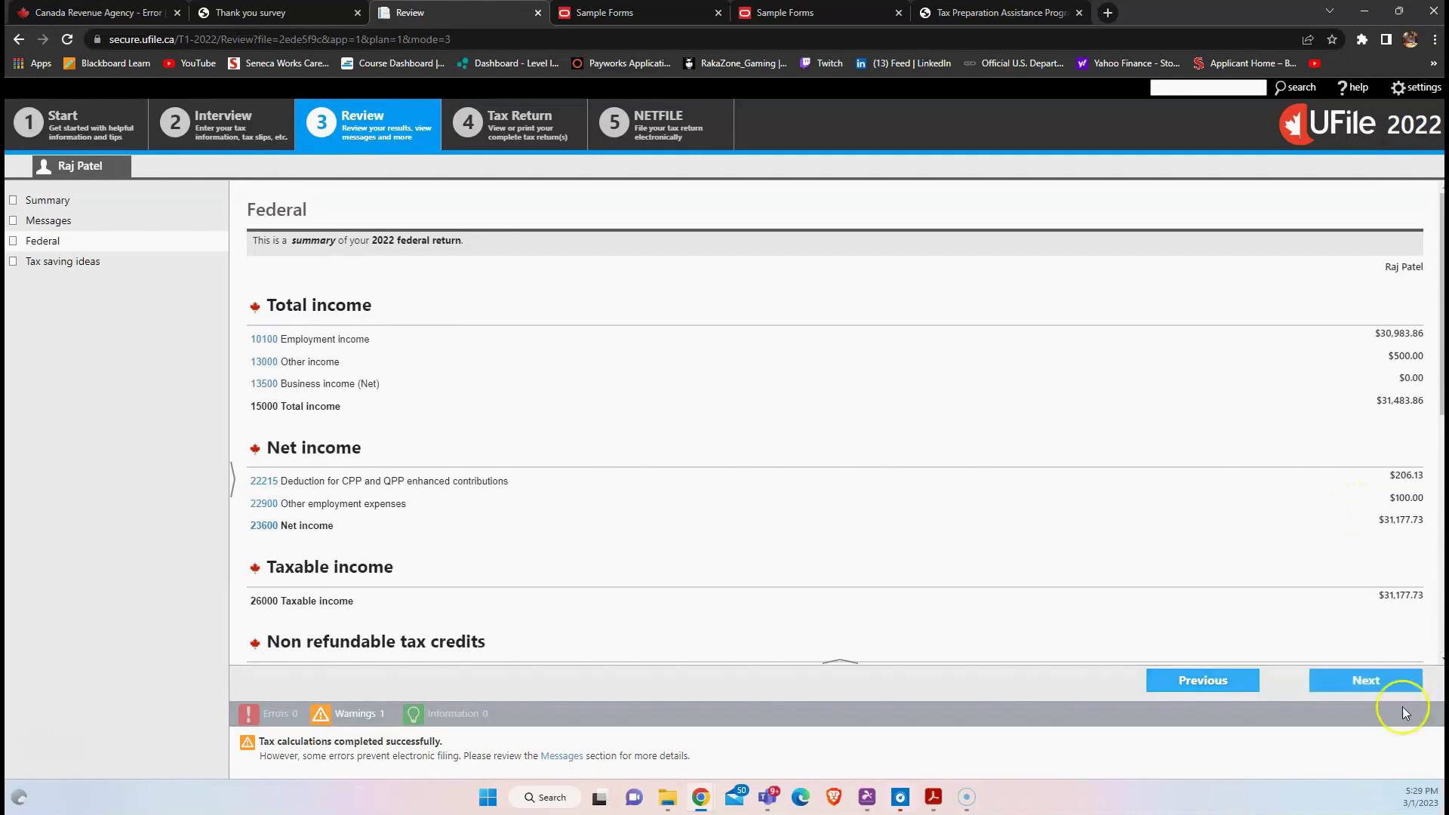
click(1373, 683)
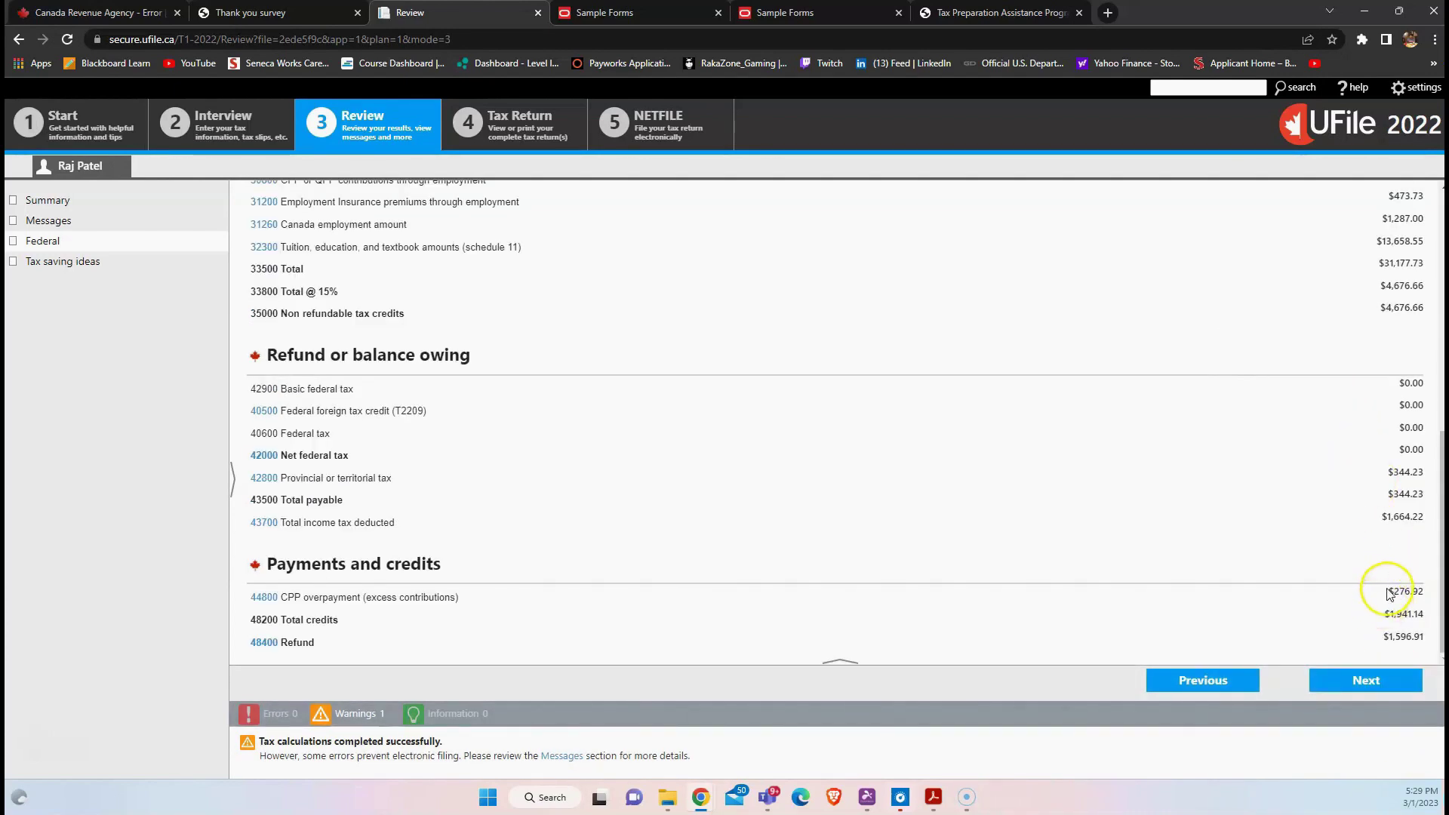
drag(365, 598, 466, 614)
click(521, 552)
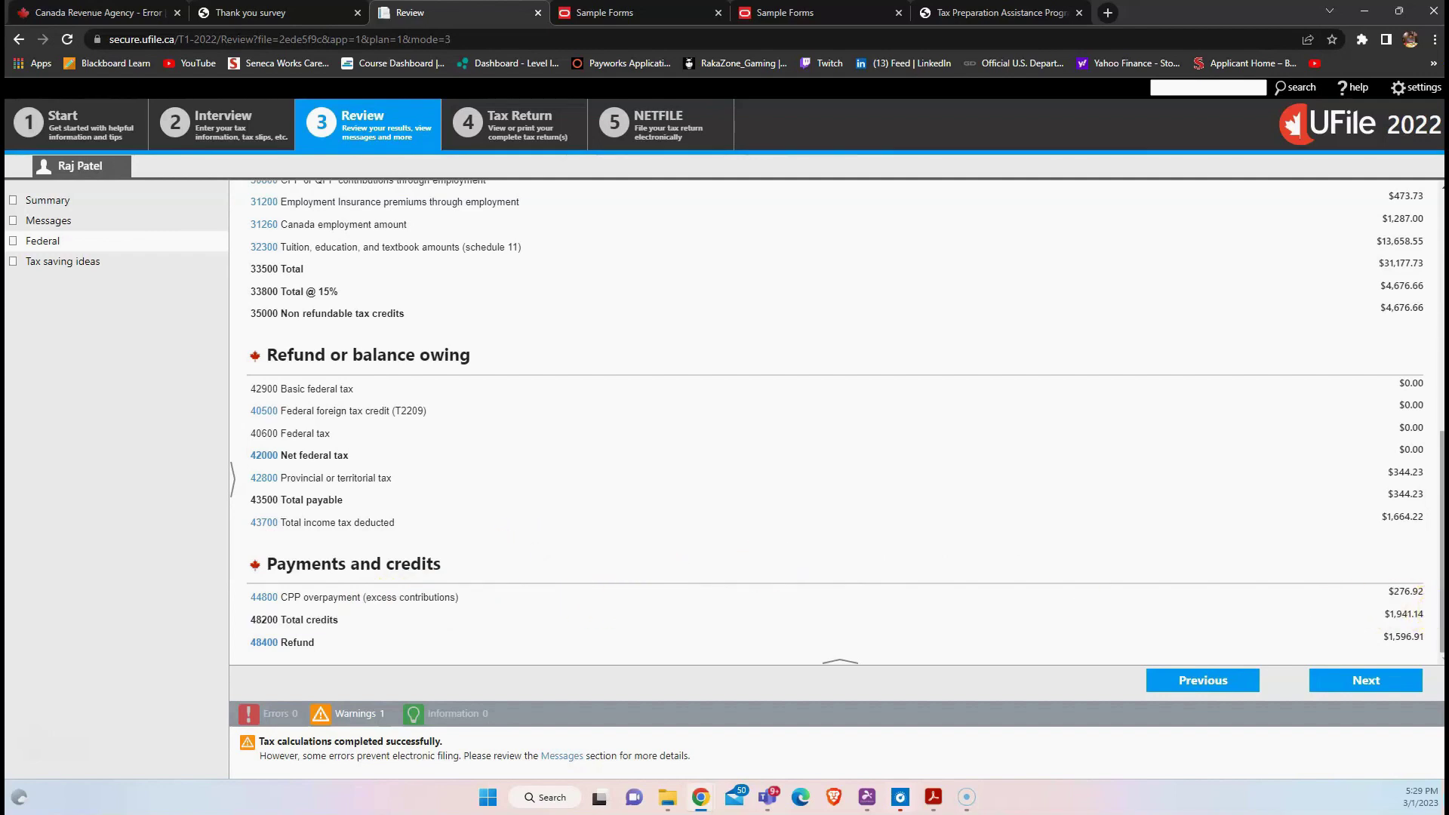
click(1379, 685)
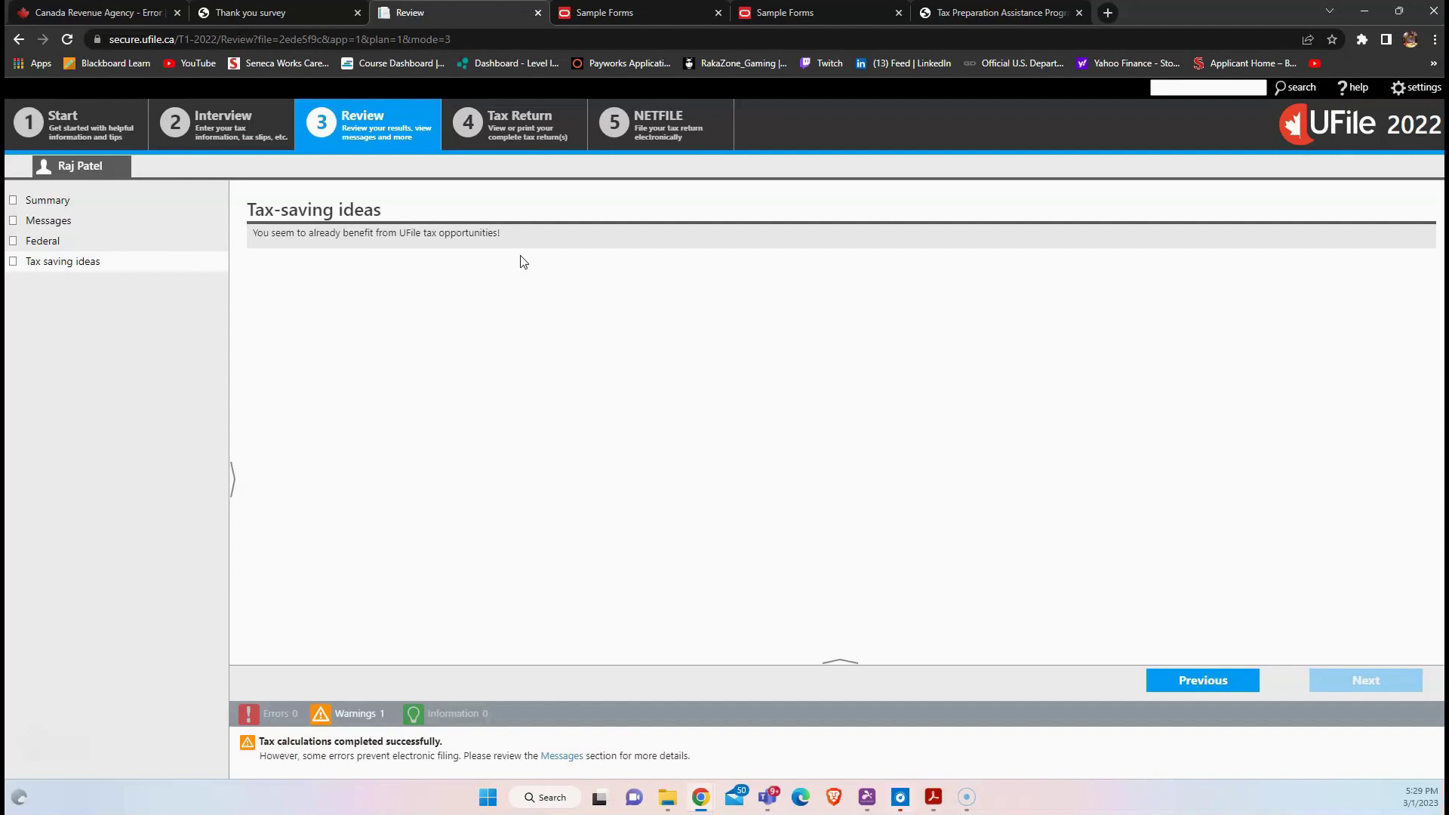
Go to the Tax Return section, review the Almost Done notice with the taxpayer's details and free-return eligibility, and accept it
click(524, 135)
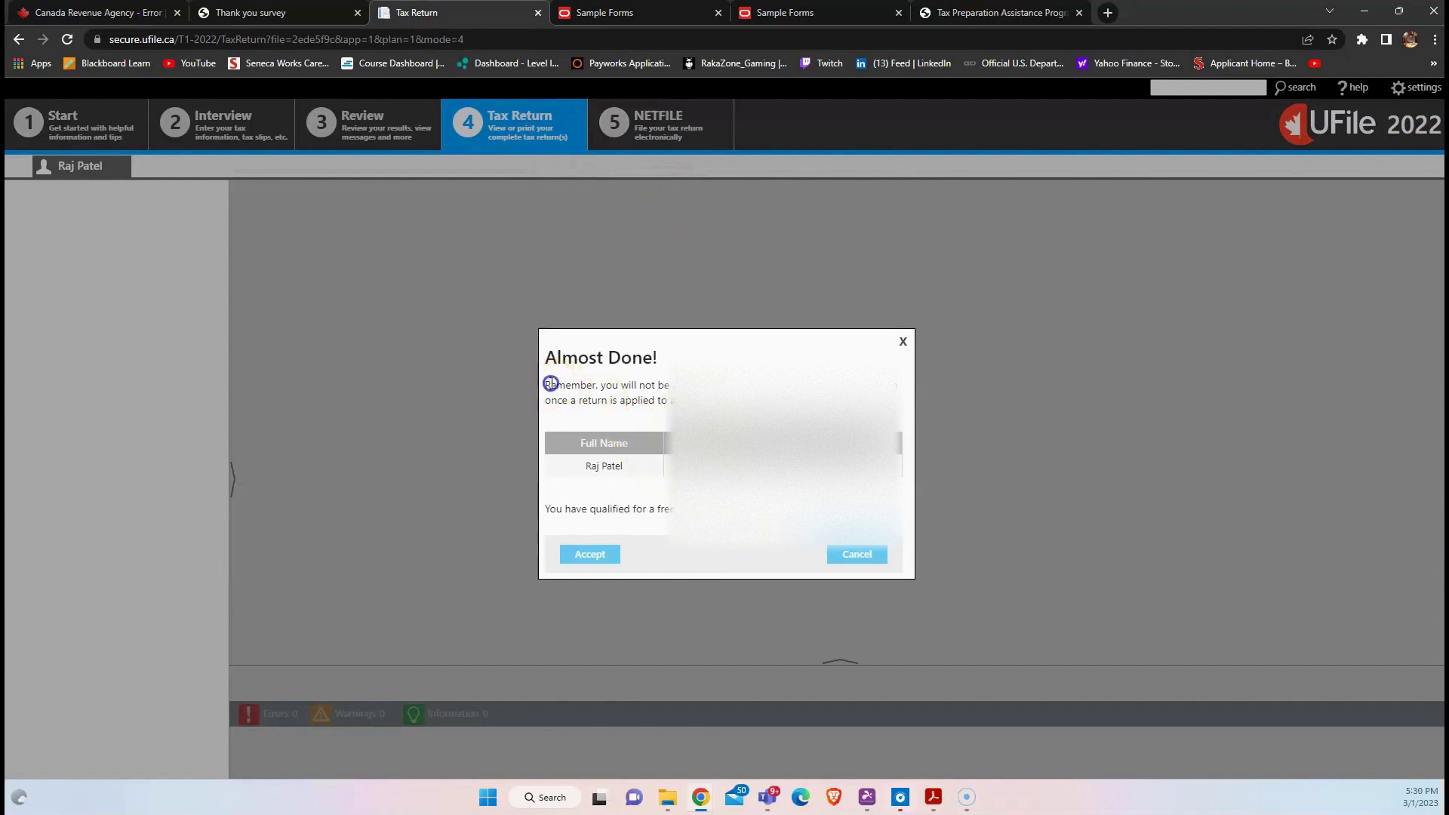
drag(550, 385, 830, 470)
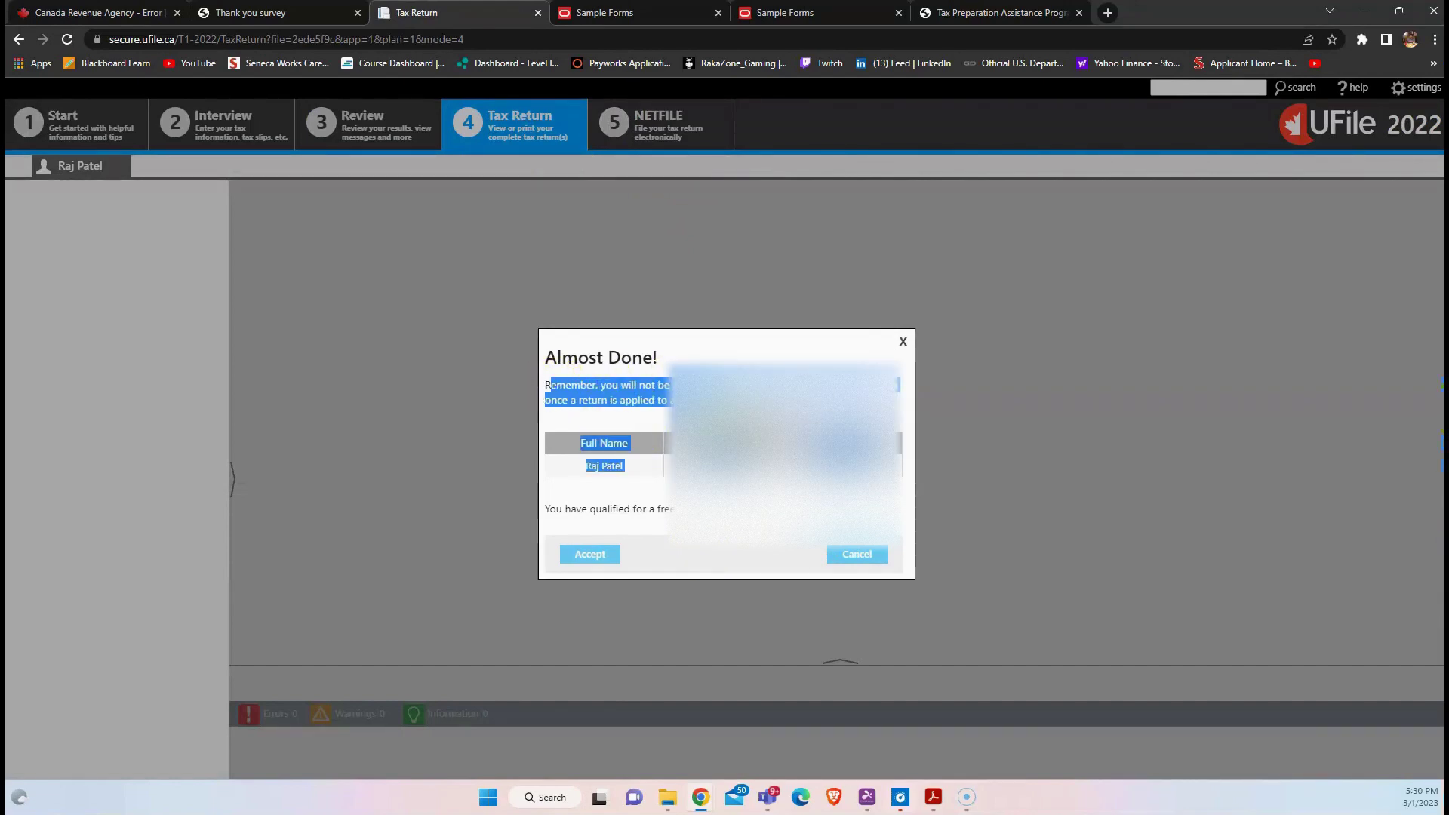
click(548, 385)
click(568, 562)
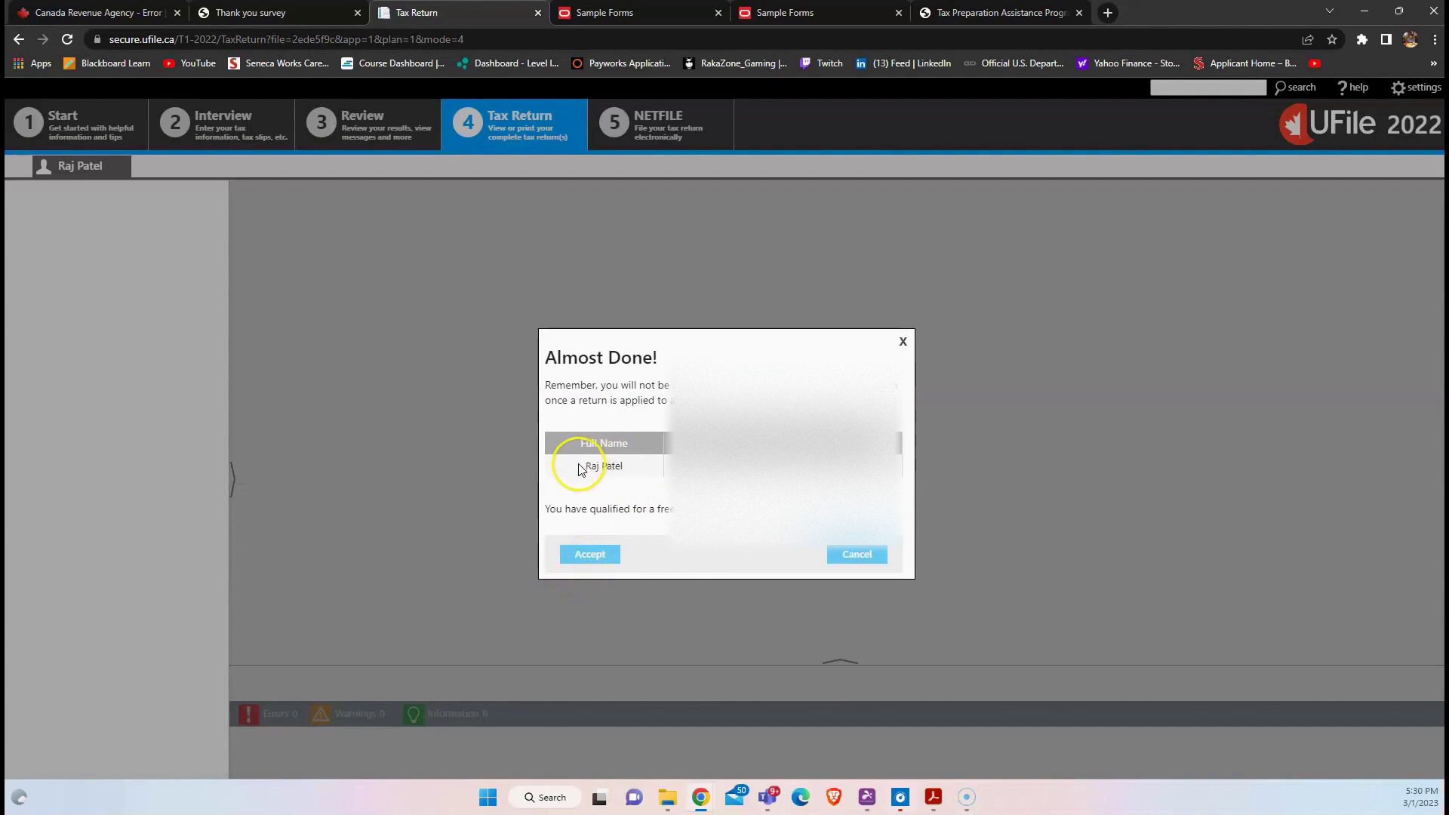
drag(585, 465, 883, 466)
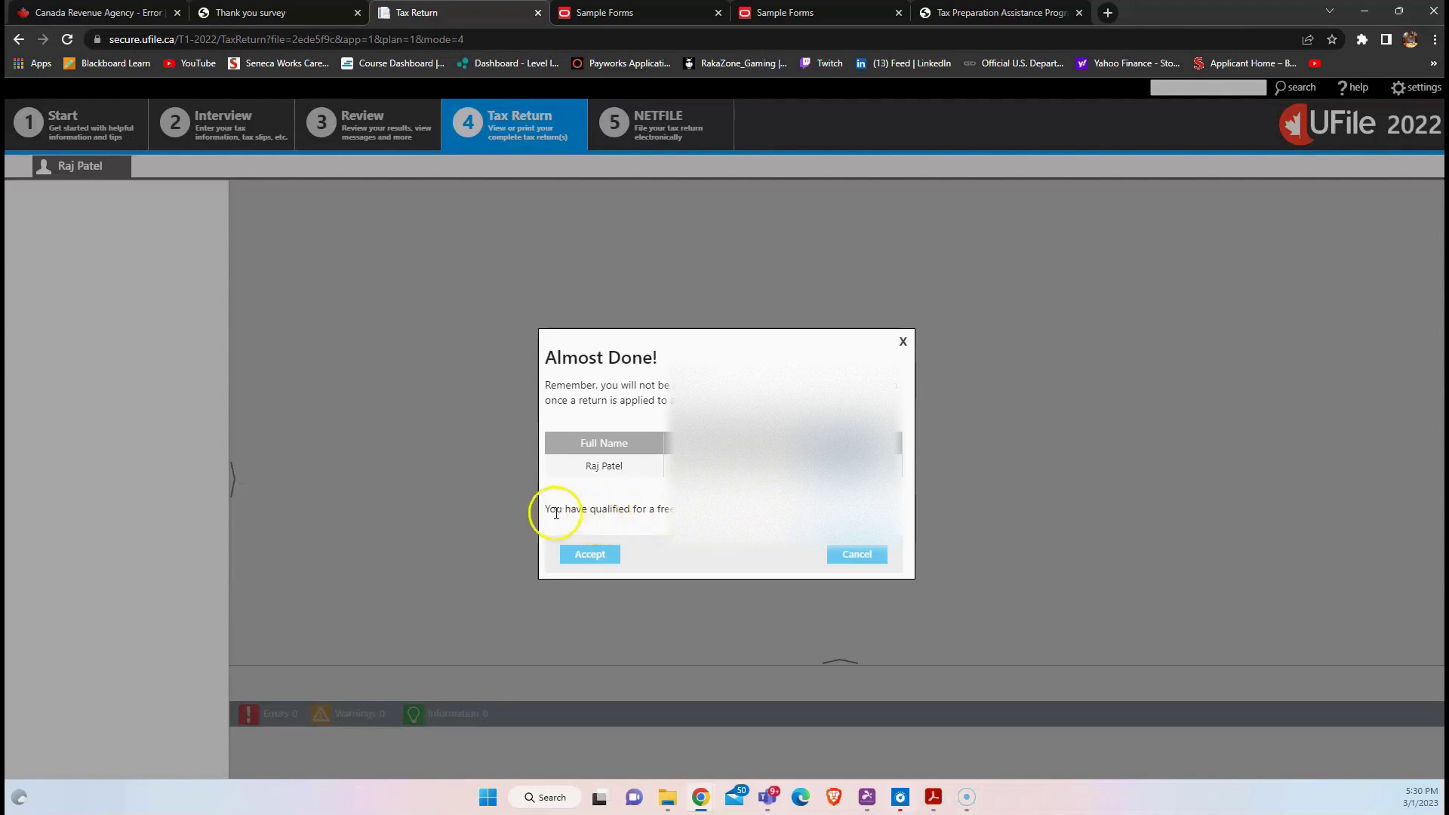
drag(538, 509, 724, 509)
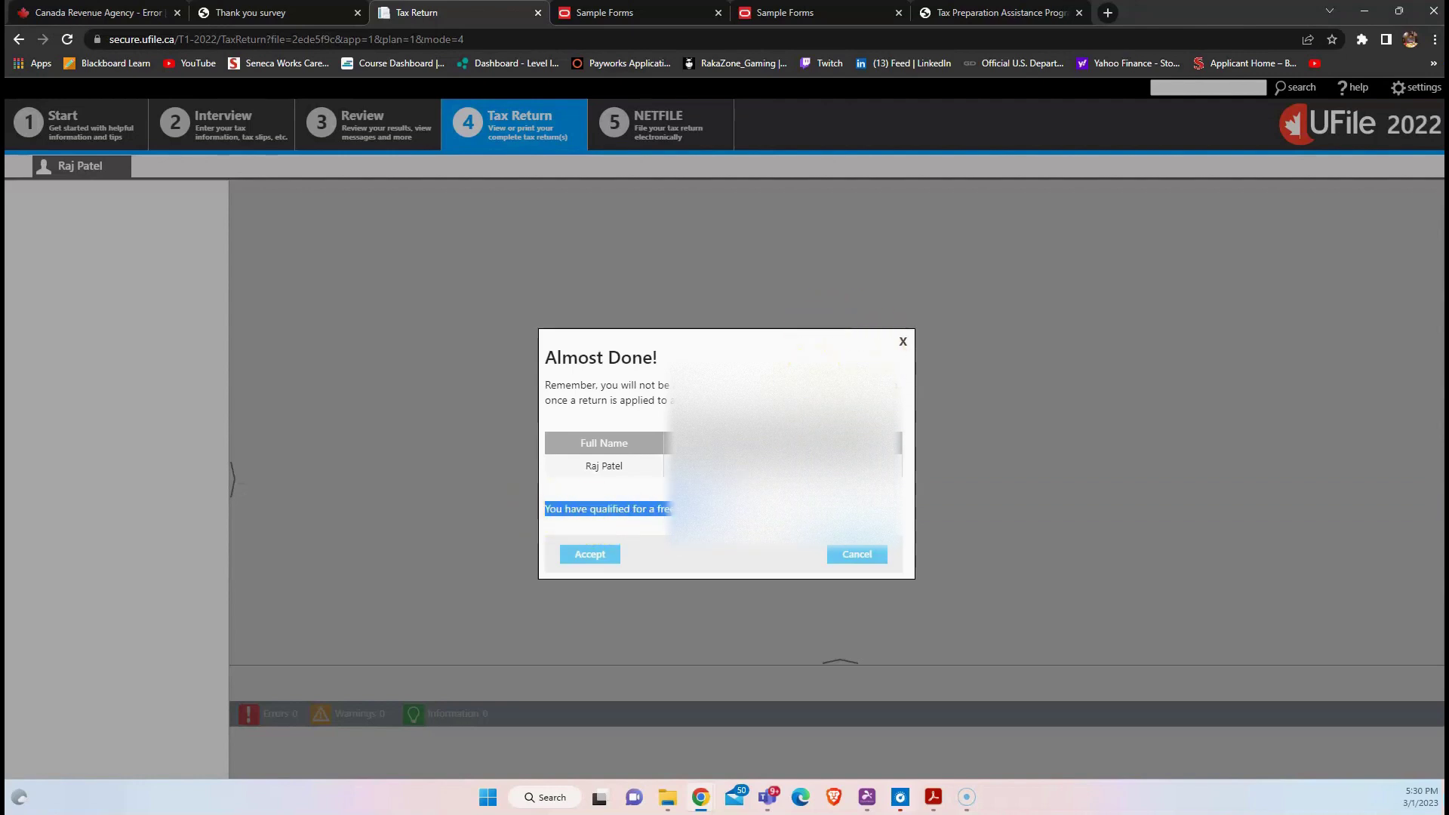
click(589, 560)
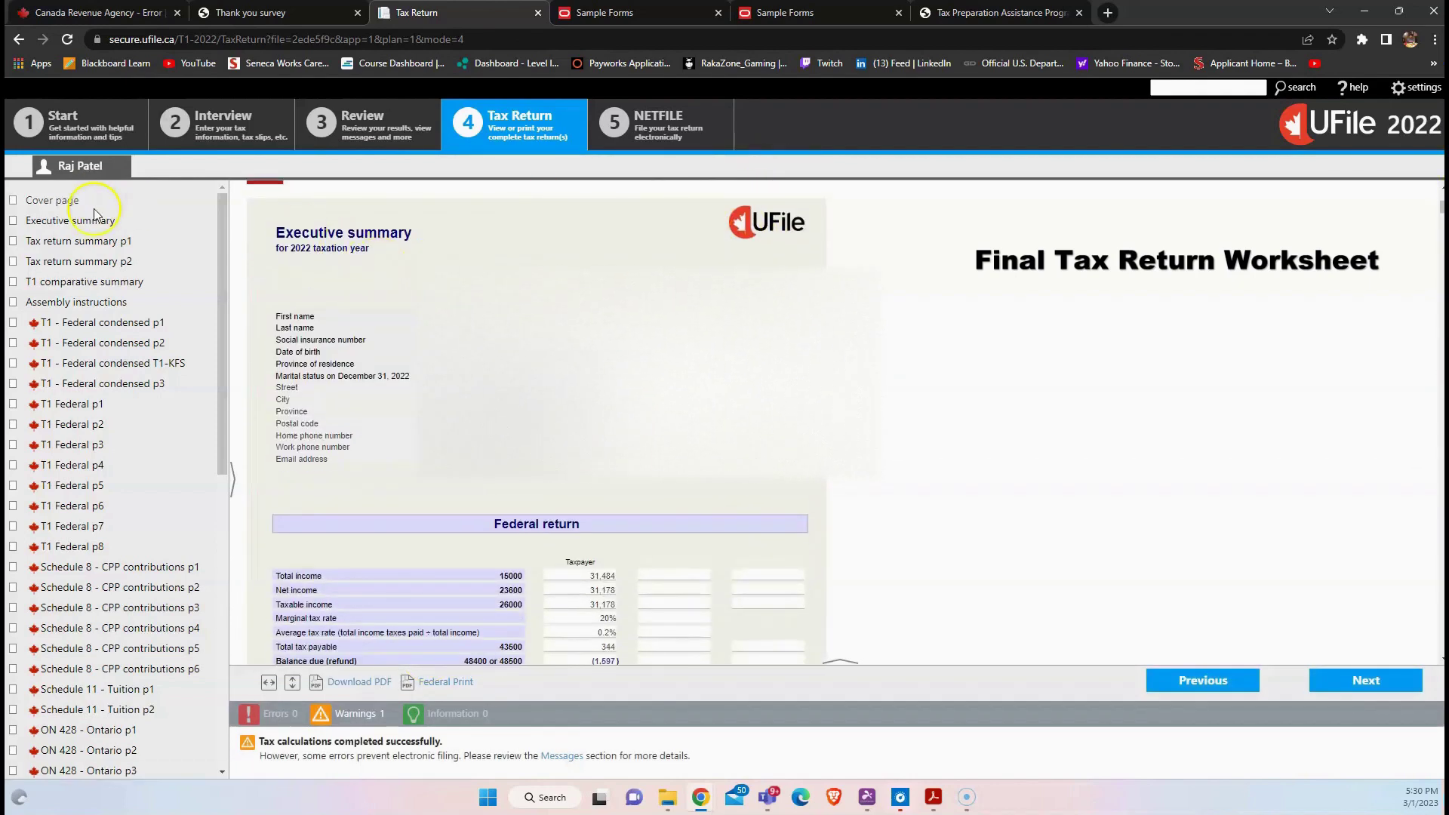
Examine the Executive summary of the final return, covering the federal return figures, refund, and benefit and credit amounts
click(60, 227)
scroll(347, 415, down, 2)
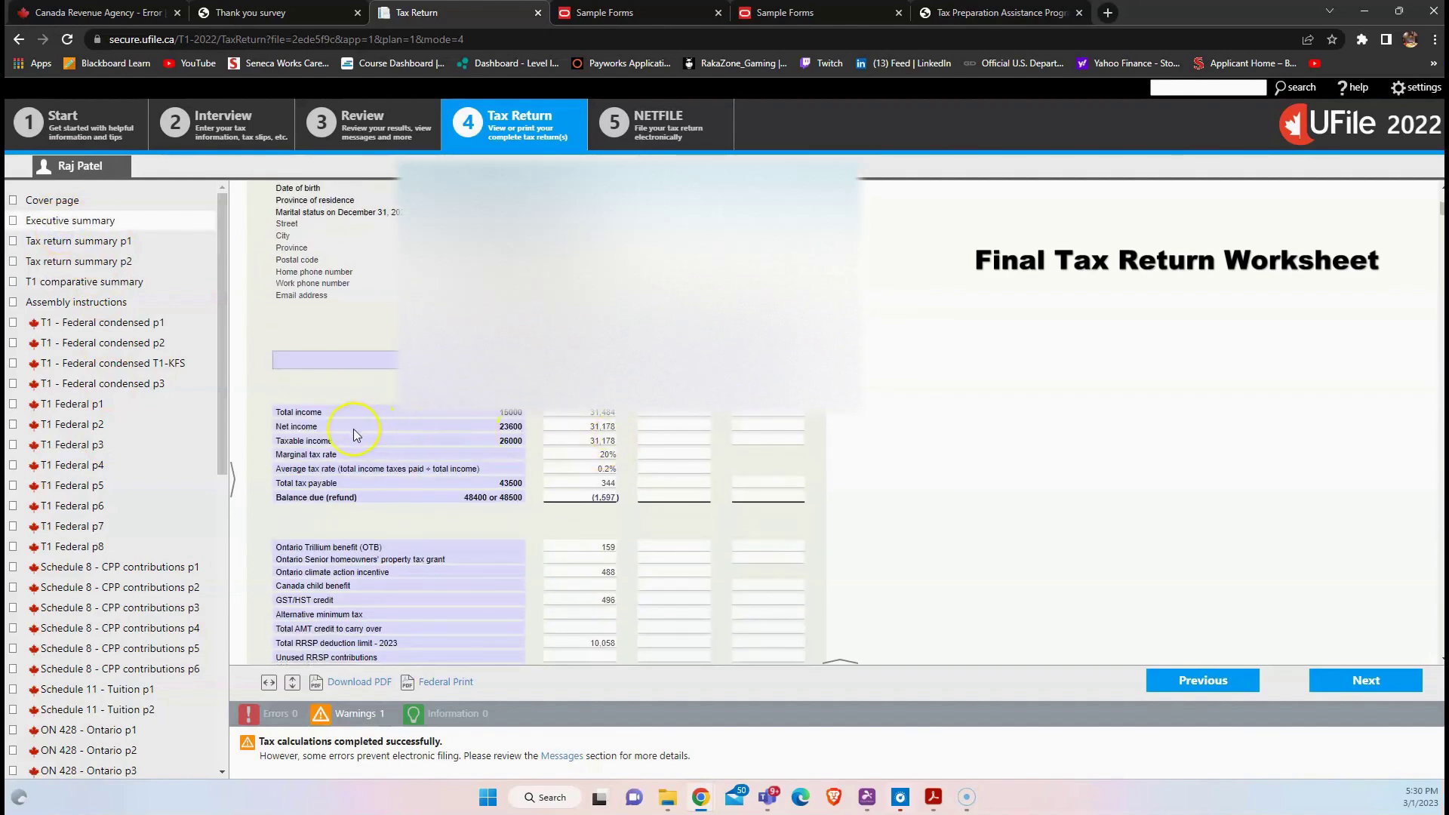
scroll(320, 384, down, 1)
scroll(322, 388, down, 1)
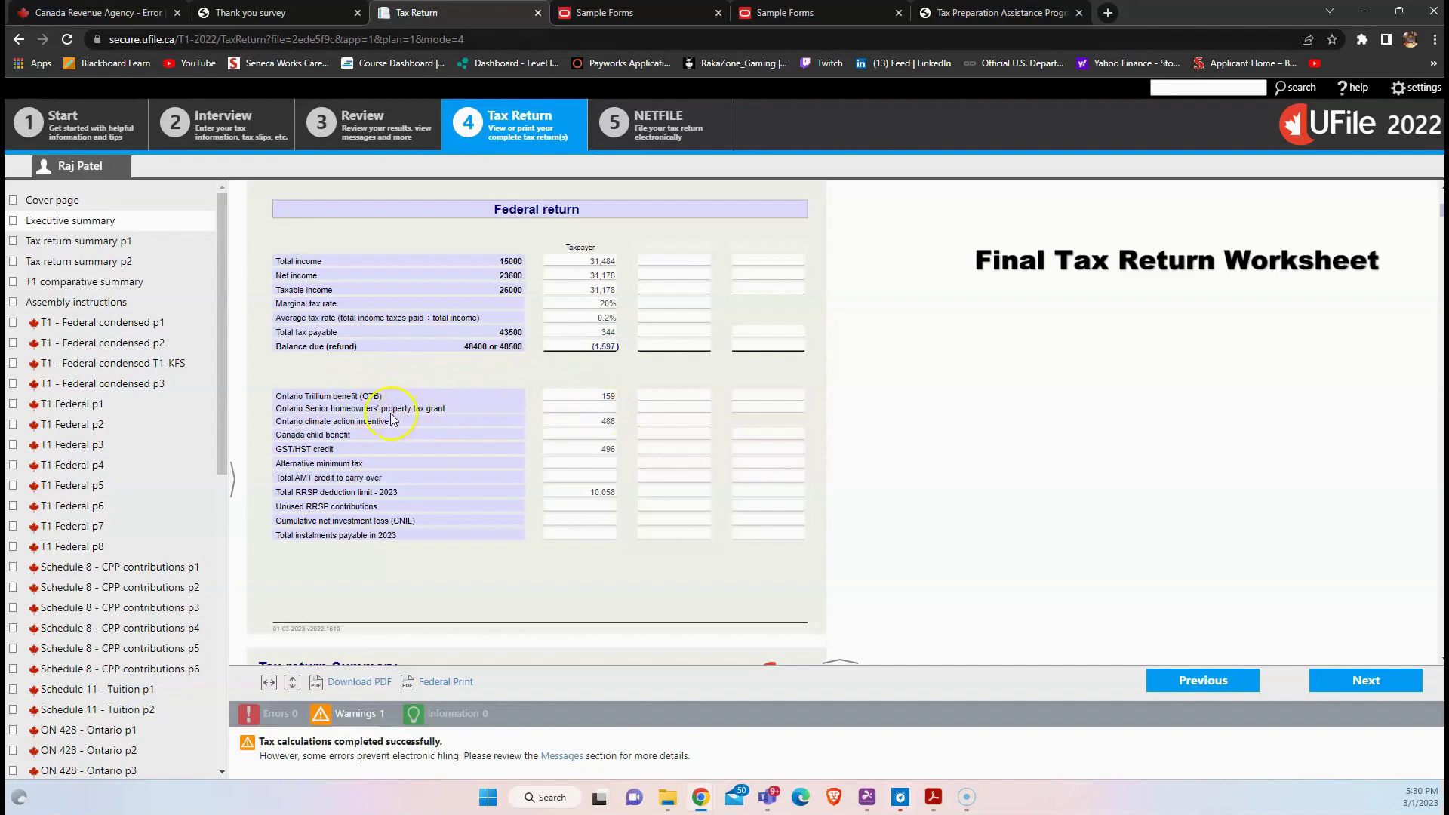
drag(391, 421, 370, 454)
click(443, 466)
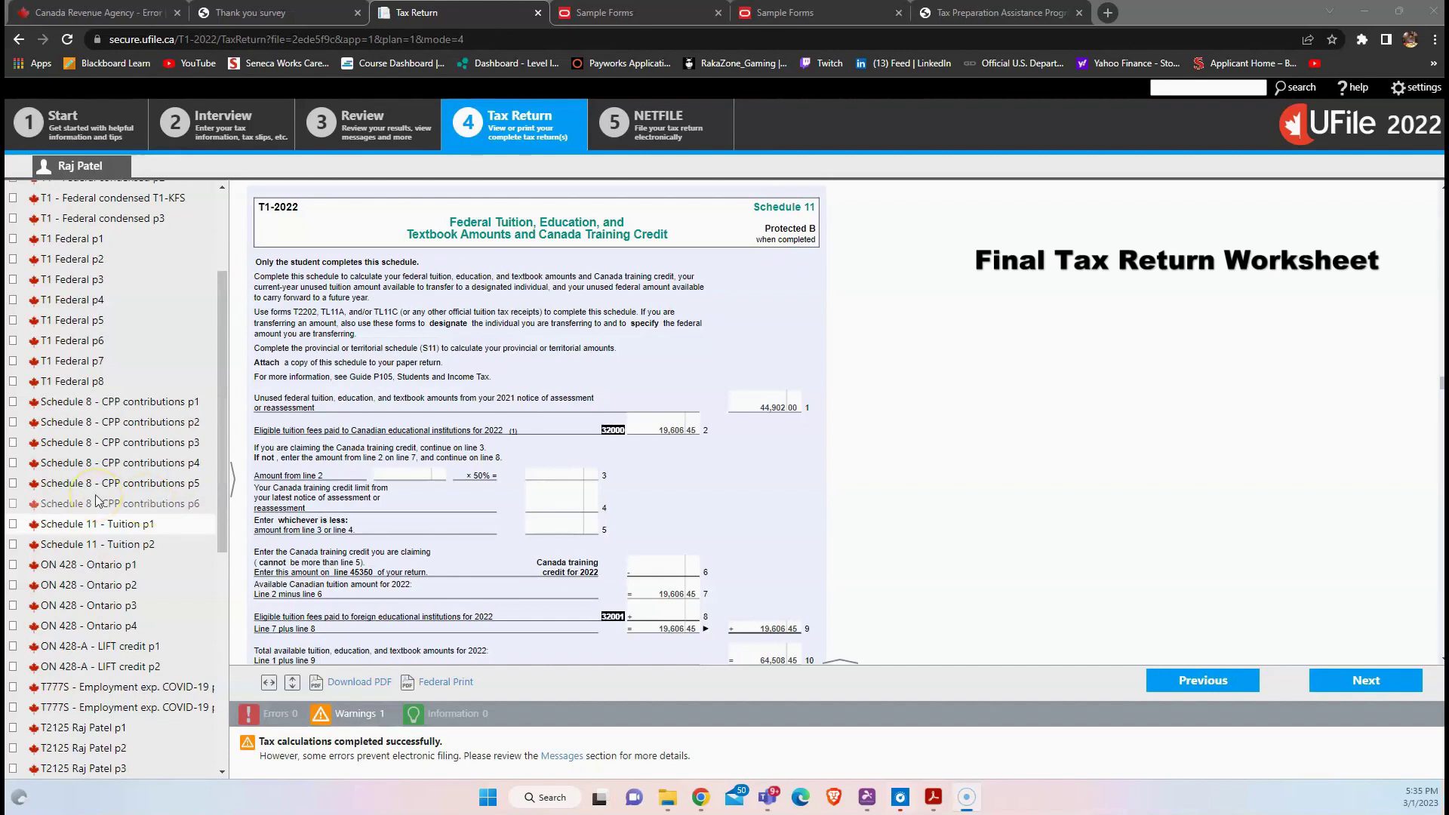
Examine the GST credit calculation down to its quarterly payment amounts, and view the ON Climate Action incentive worksheet
scroll(121, 483, down, 2)
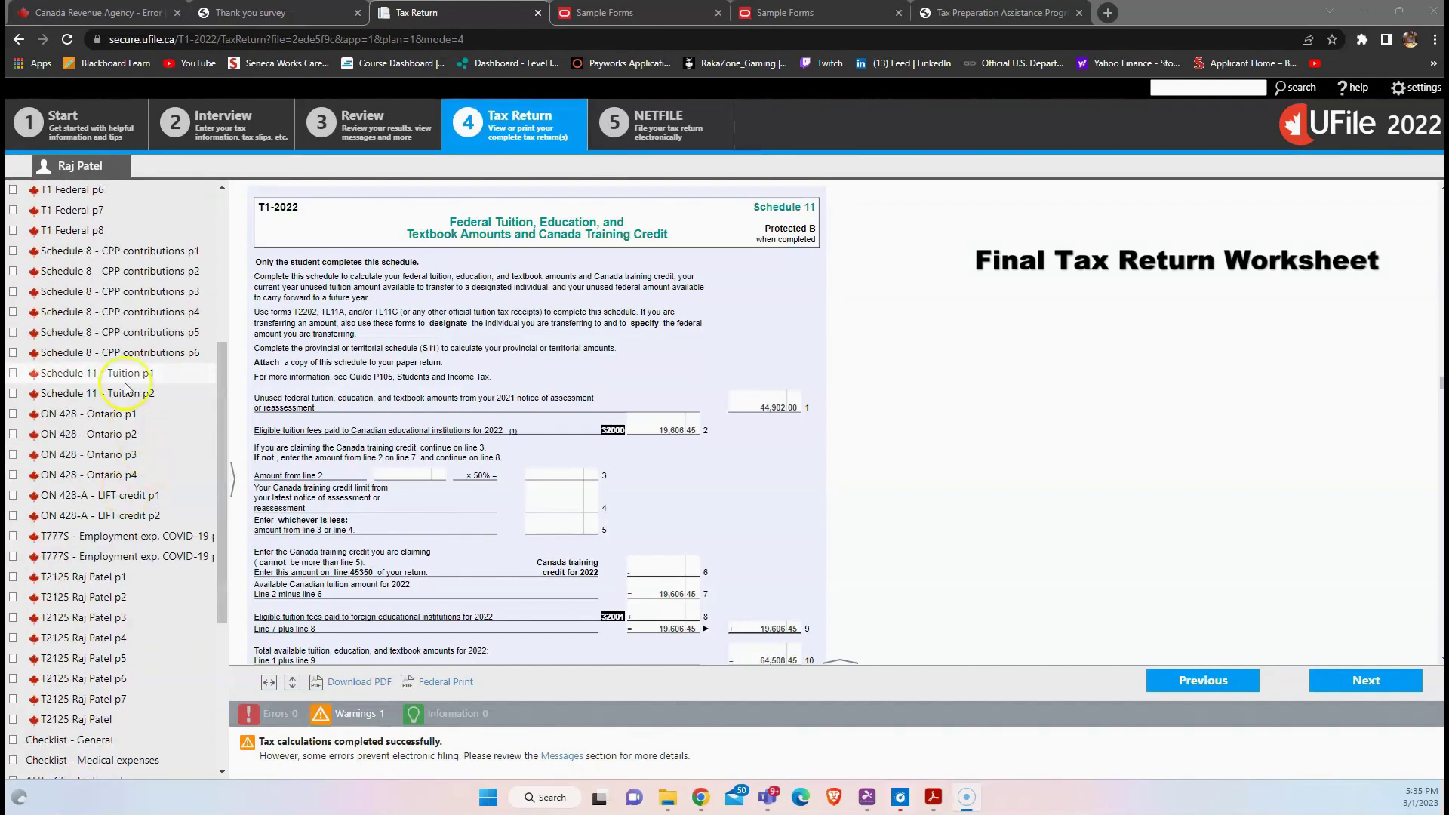
scroll(120, 369, down, 4)
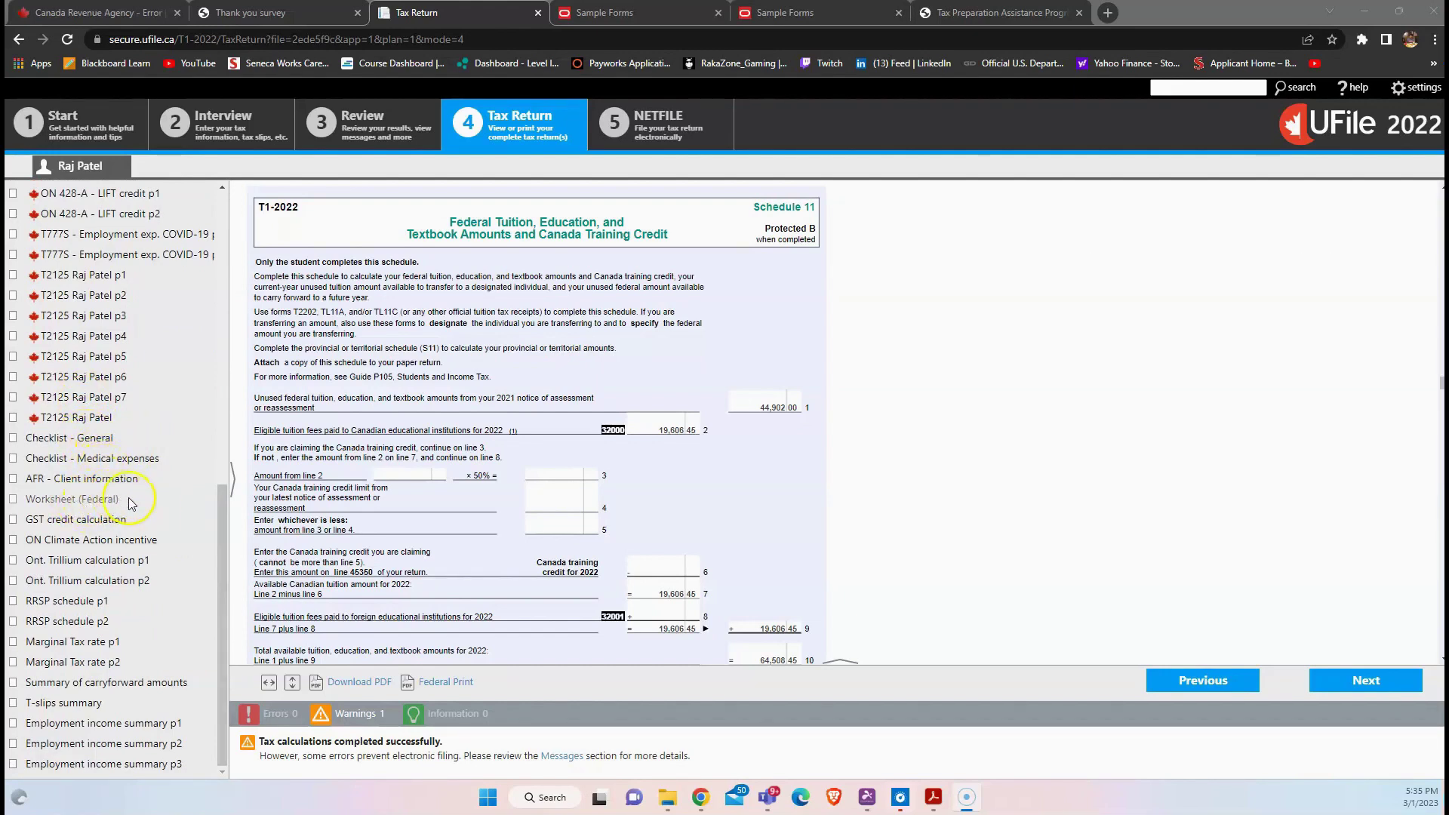
click(92, 521)
scroll(656, 394, down, 1)
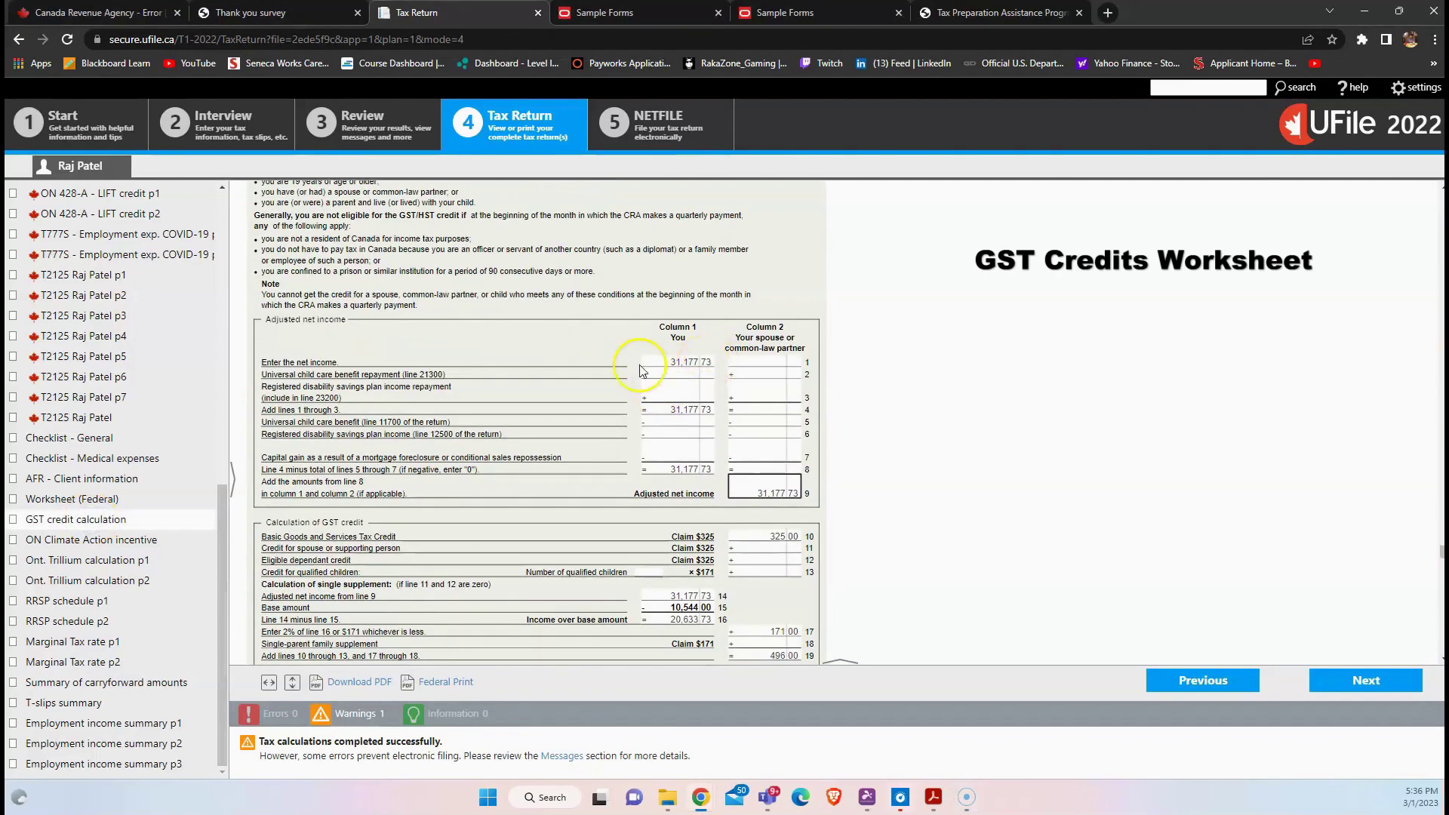
scroll(714, 413, down, 3)
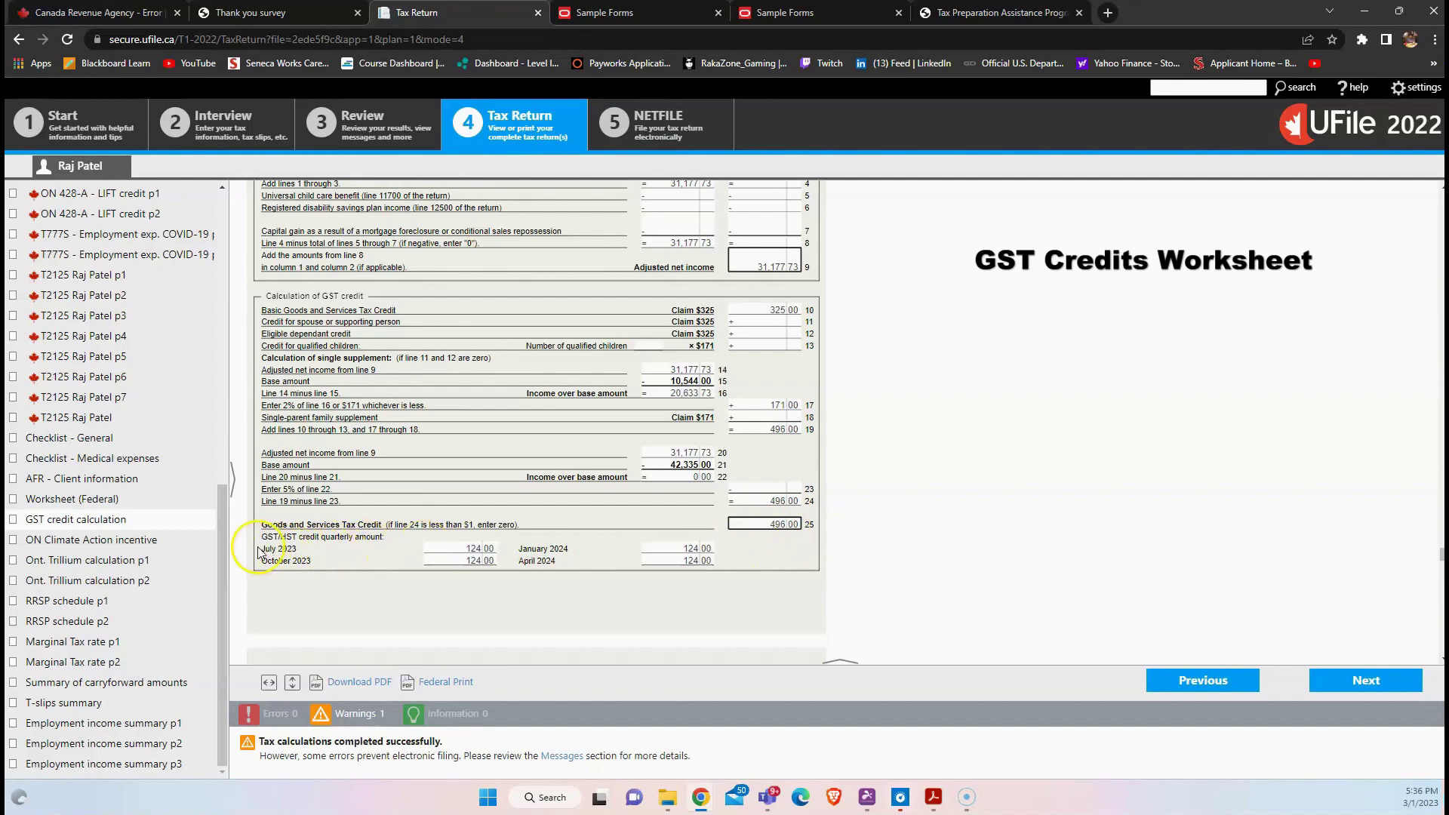
click(317, 554)
drag(311, 562, 296, 564)
click(295, 564)
click(125, 542)
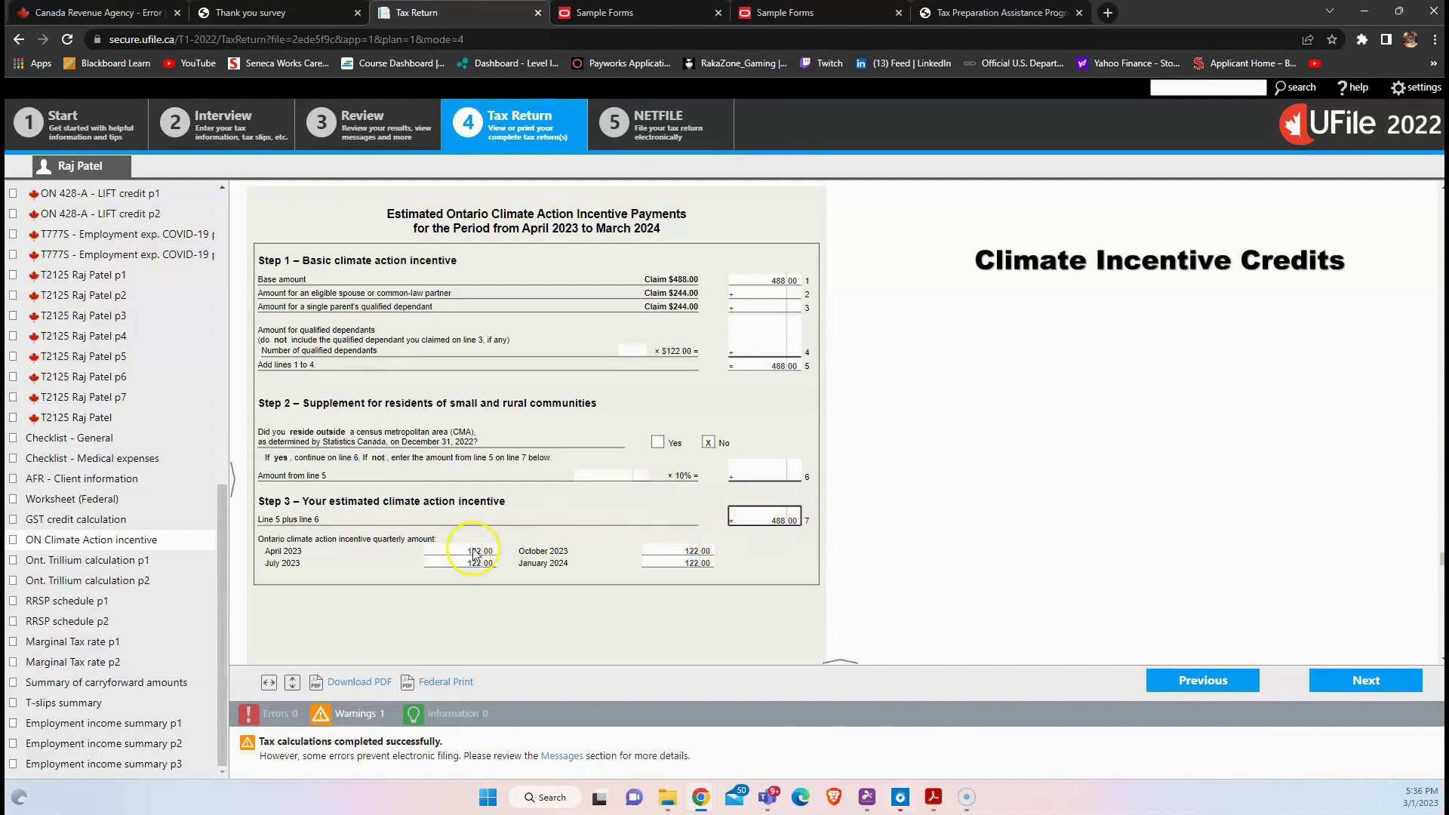
Examine the Ontario Trillium calculation from adjusted family net income to the monthly benefit amounts, and proceed to the NETFILE section
click(121, 479)
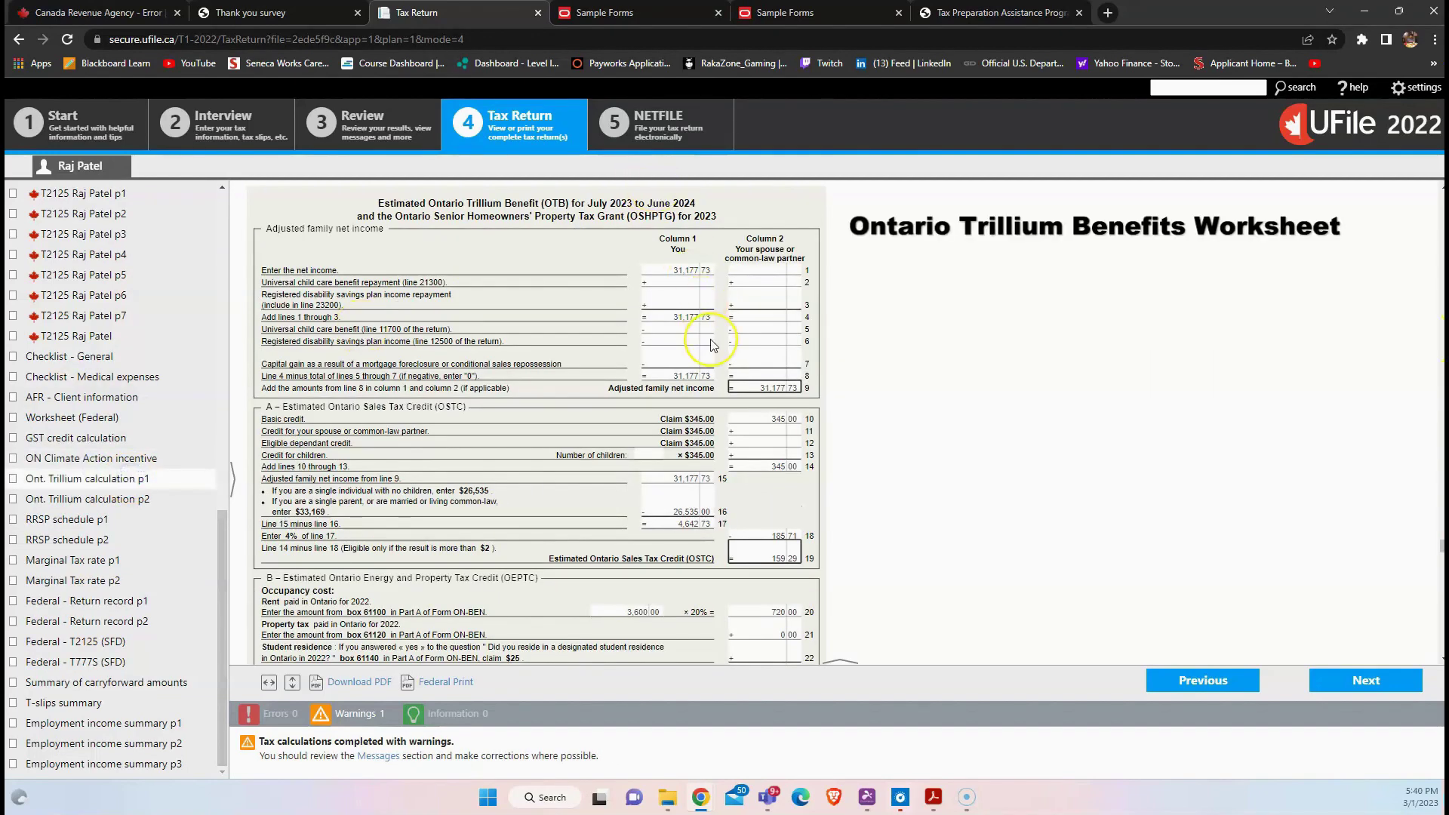
scroll(713, 345, down, 5)
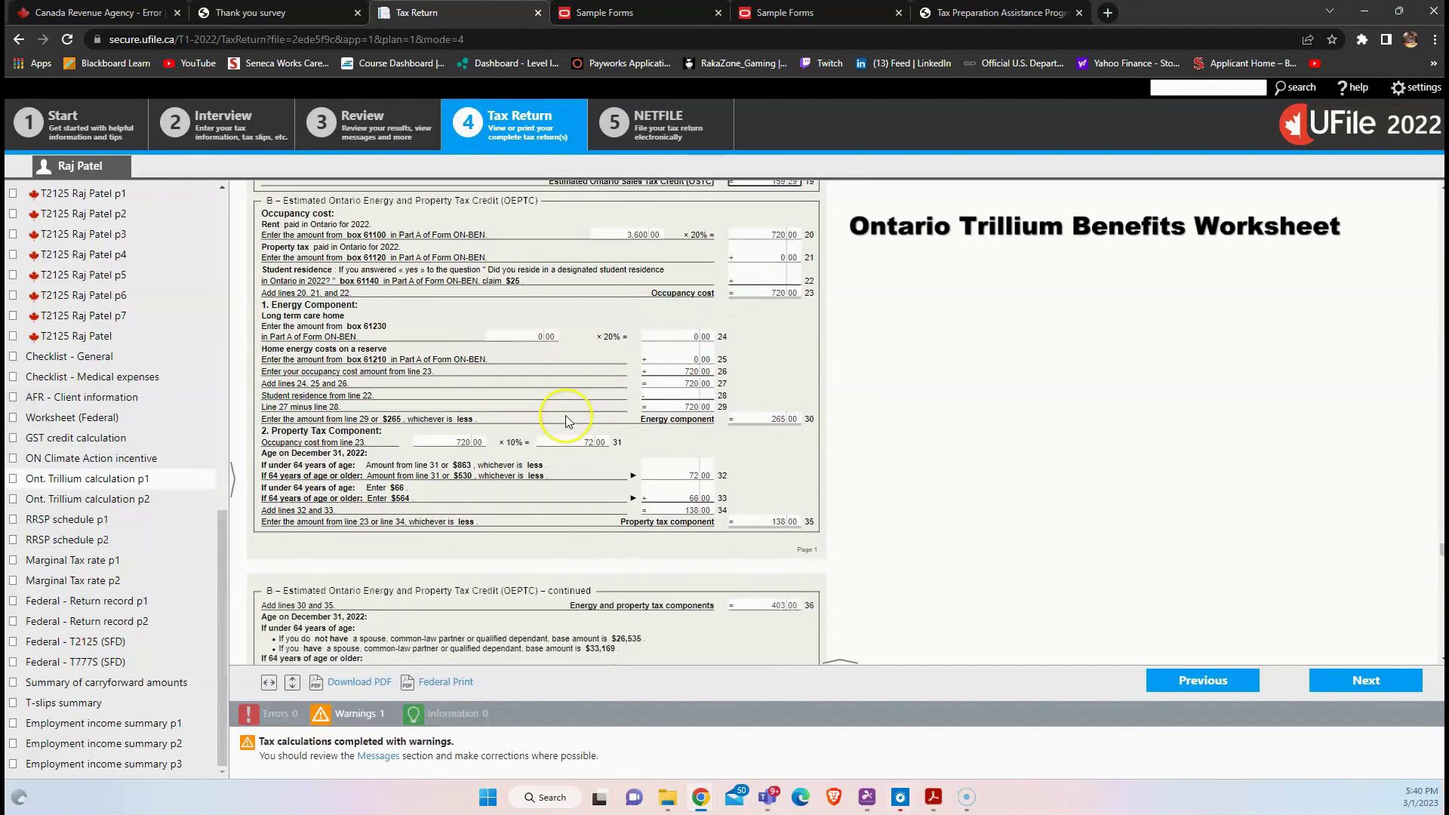
scroll(782, 370, down, 3)
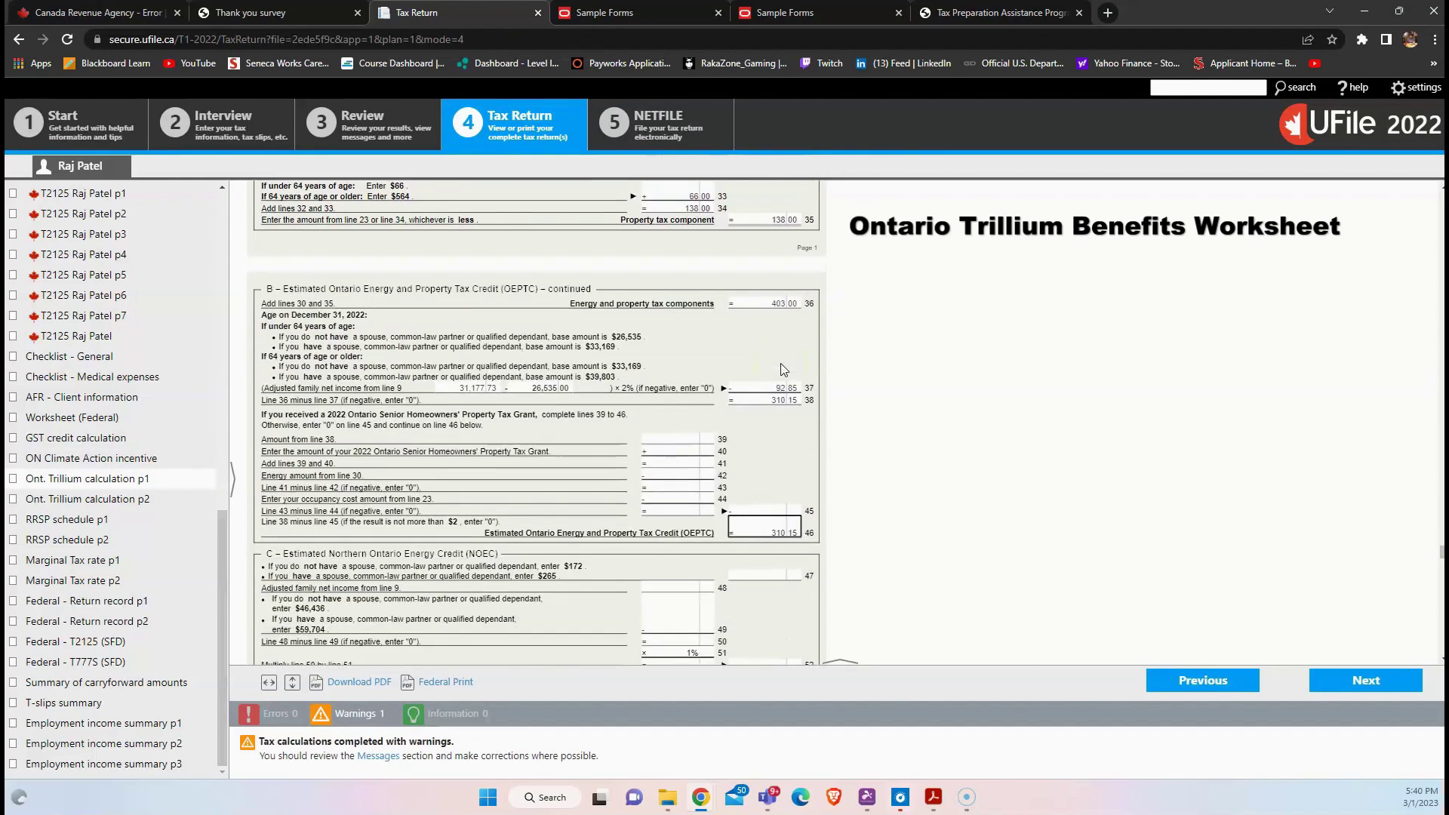
scroll(783, 399, down, 3)
scroll(785, 405, down, 1)
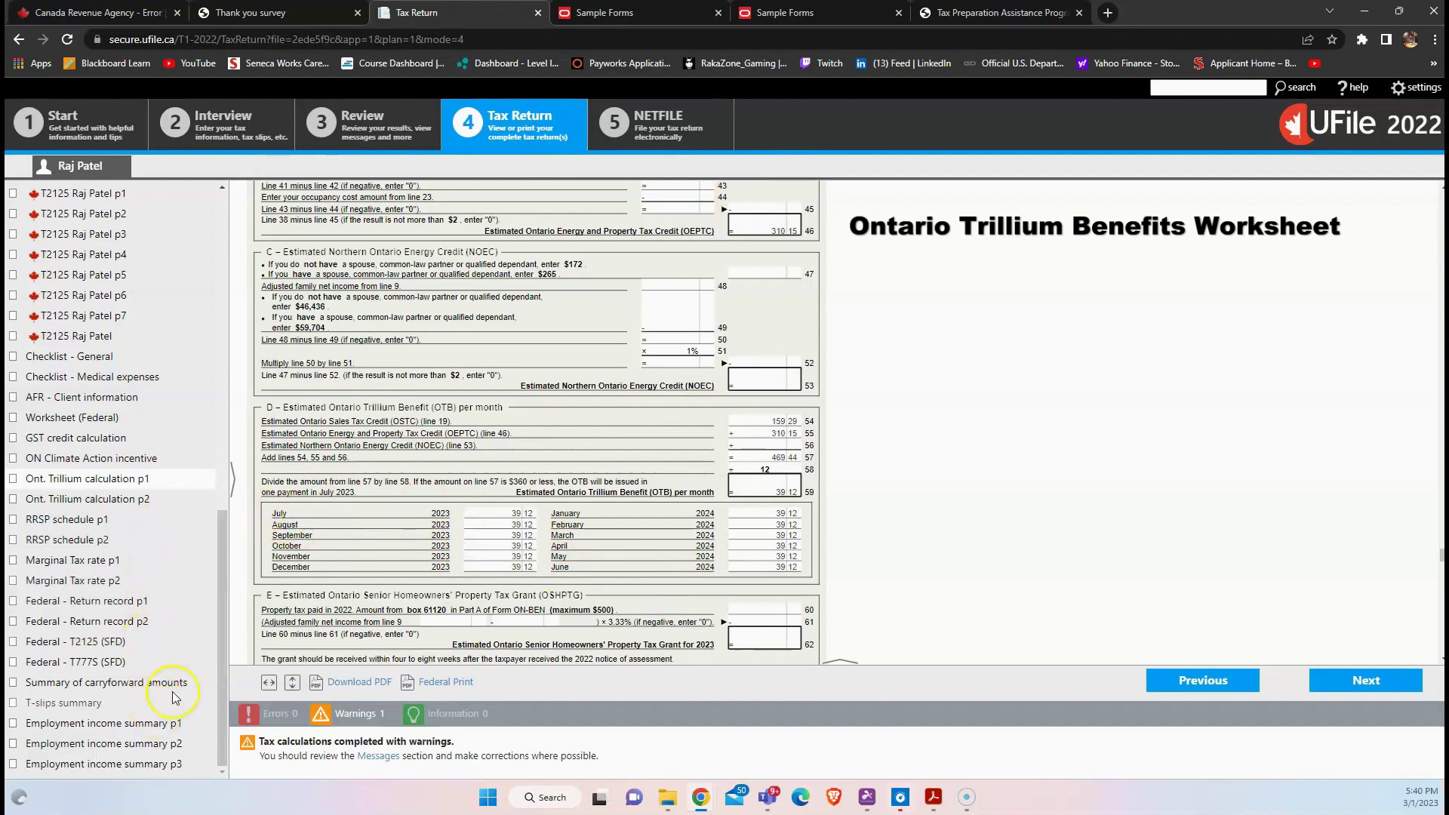
click(666, 136)
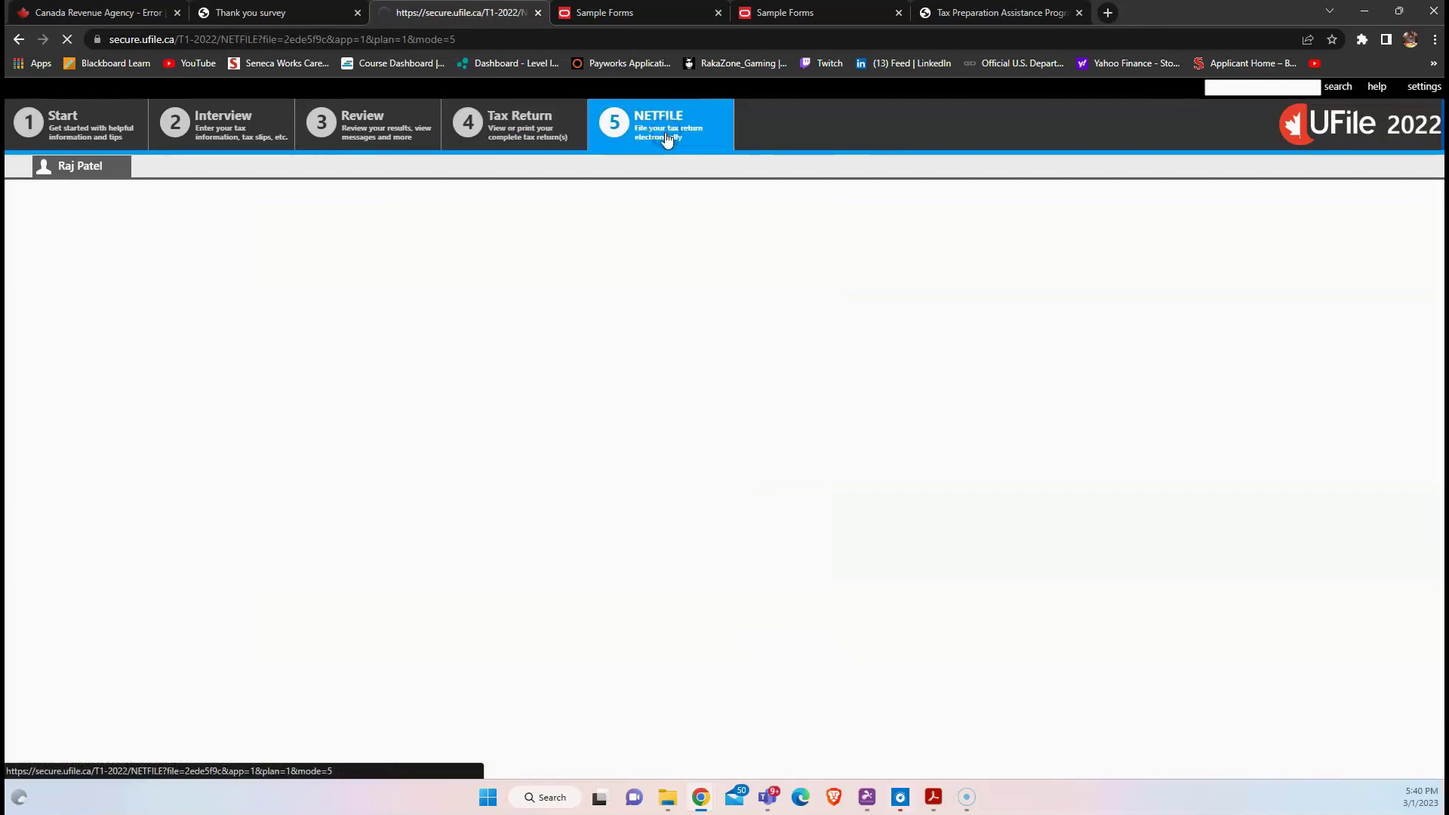